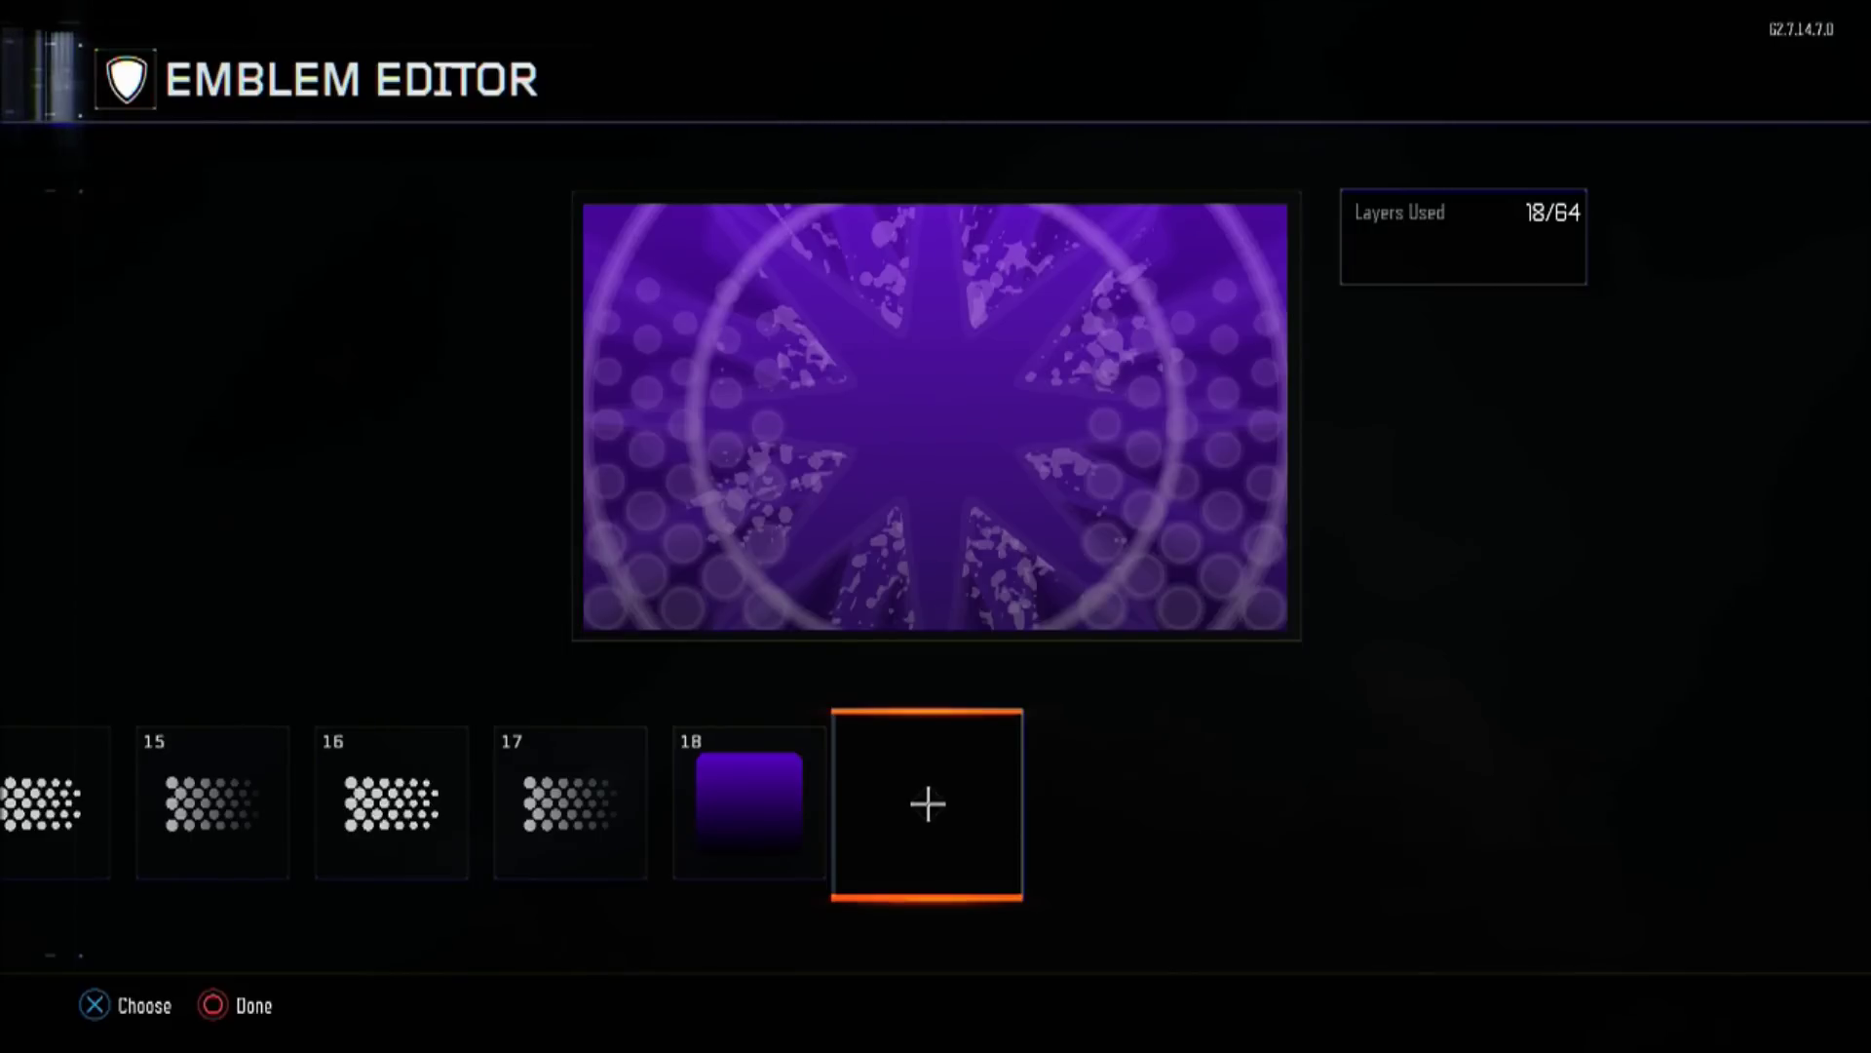
# - Add the solid circle shape from the Tools decals as a new layer and scale it to 5 by 5
pyautogui.press('Return')
pyautogui.press('e')
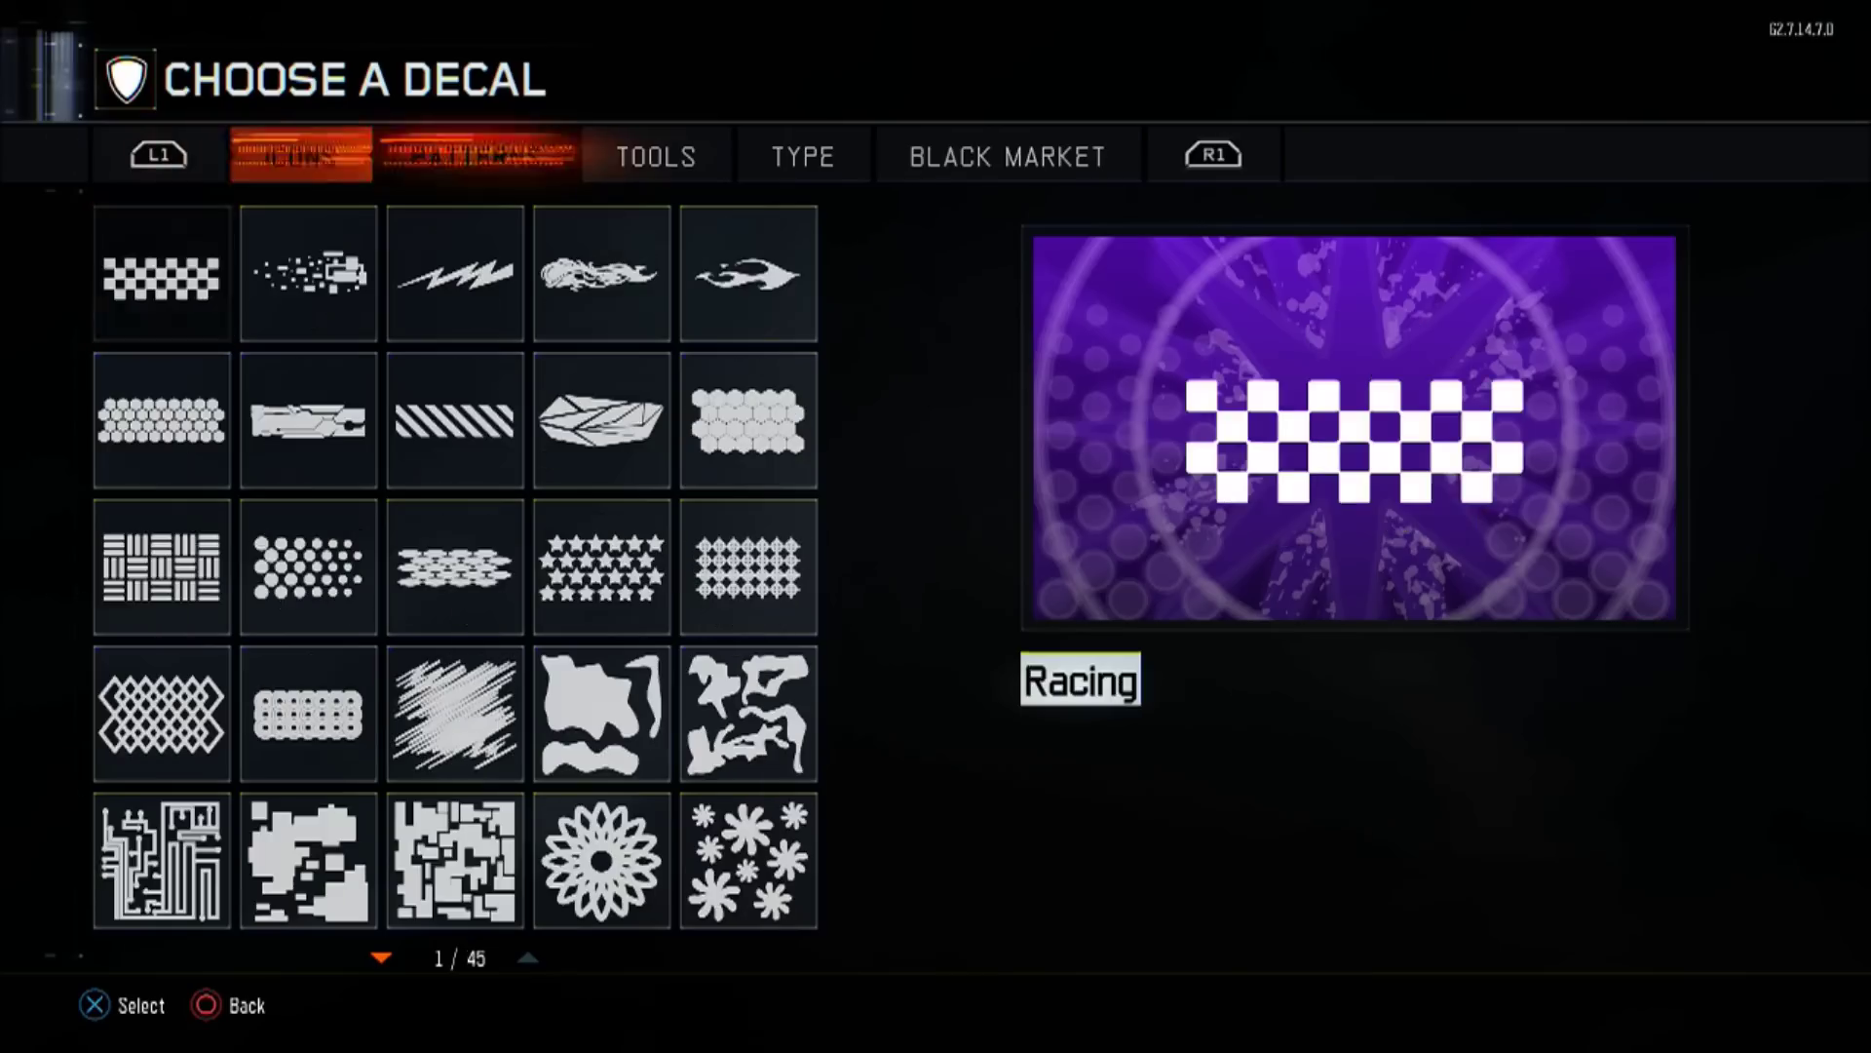
pyautogui.press('e')
pyautogui.press('Down')
pyautogui.press('Down')
pyautogui.press('Down')
pyautogui.press('Down')
pyautogui.press('Down')
pyautogui.press('Down')
pyautogui.press('Down')
pyautogui.press('Down')
pyautogui.press('Down')
pyautogui.press('Down')
pyautogui.press('Down')
pyautogui.press('Down')
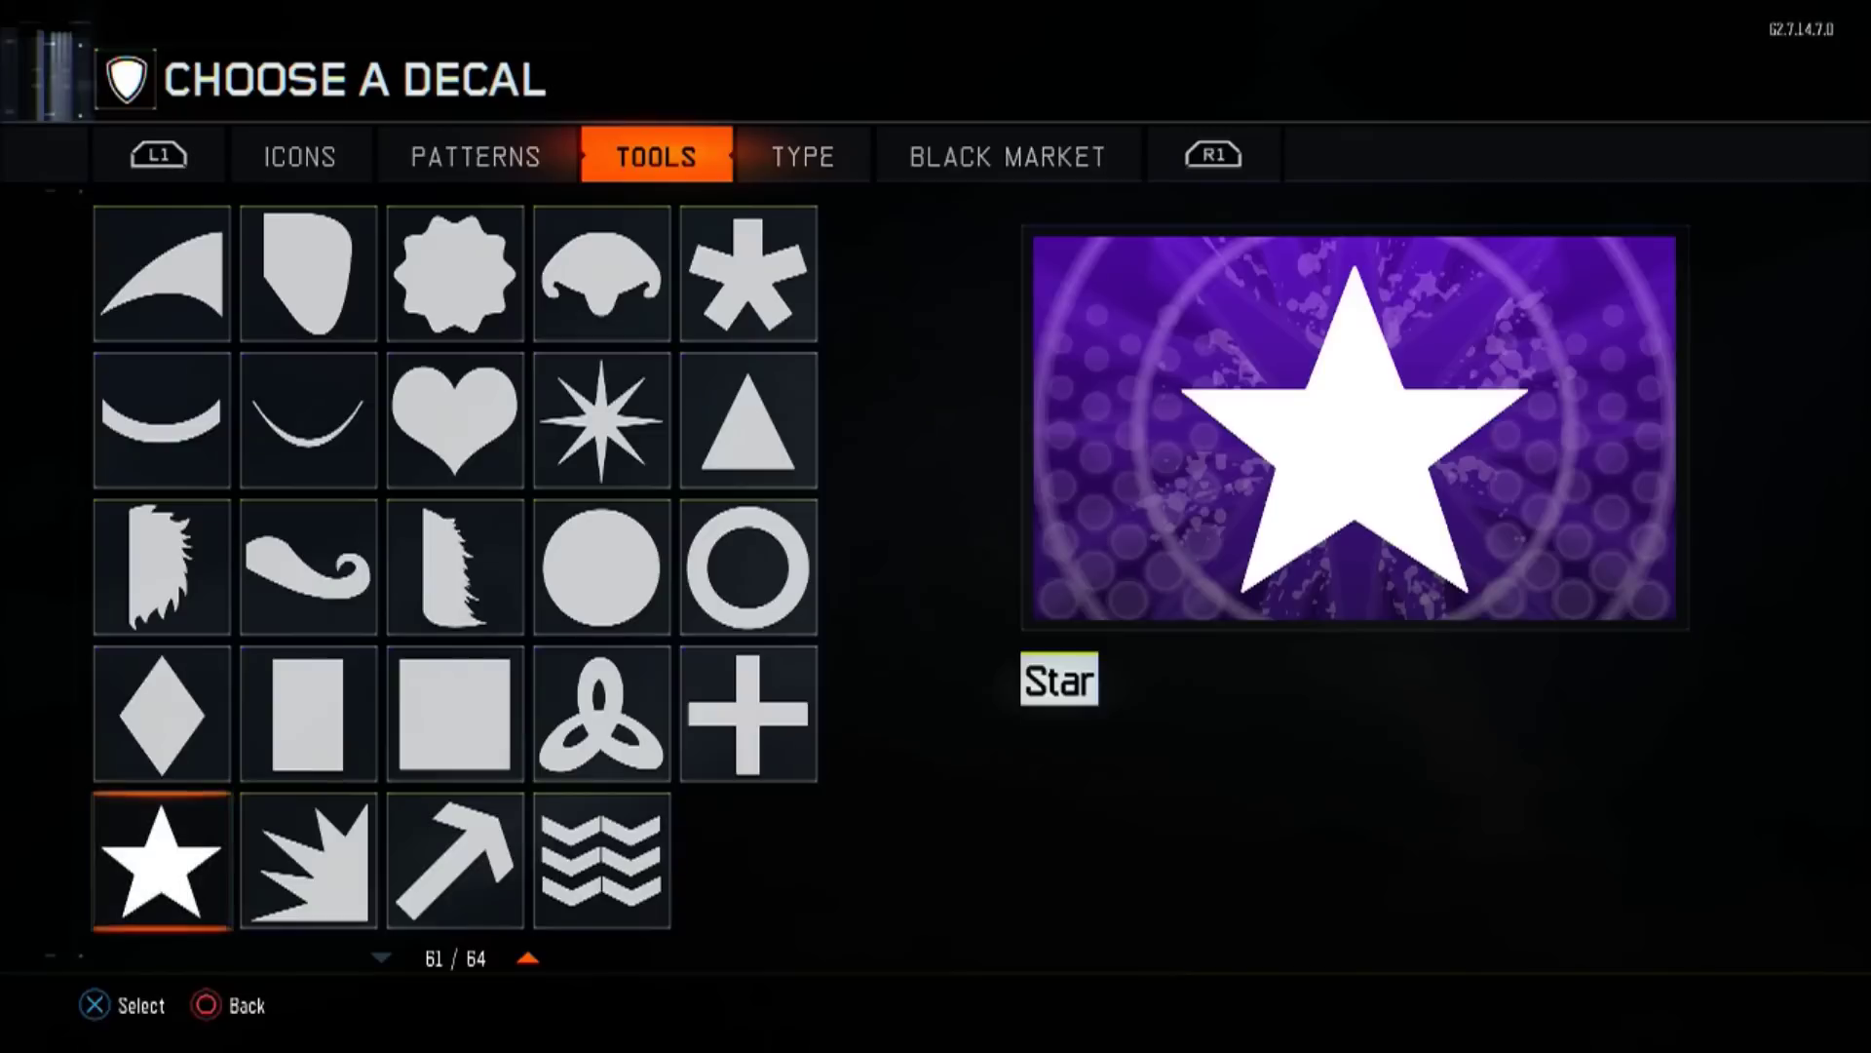
pyautogui.press('Right')
pyautogui.press('Right')
pyautogui.press('Up')
pyautogui.press('Right')
pyautogui.press('Up')
pyautogui.press('Return')
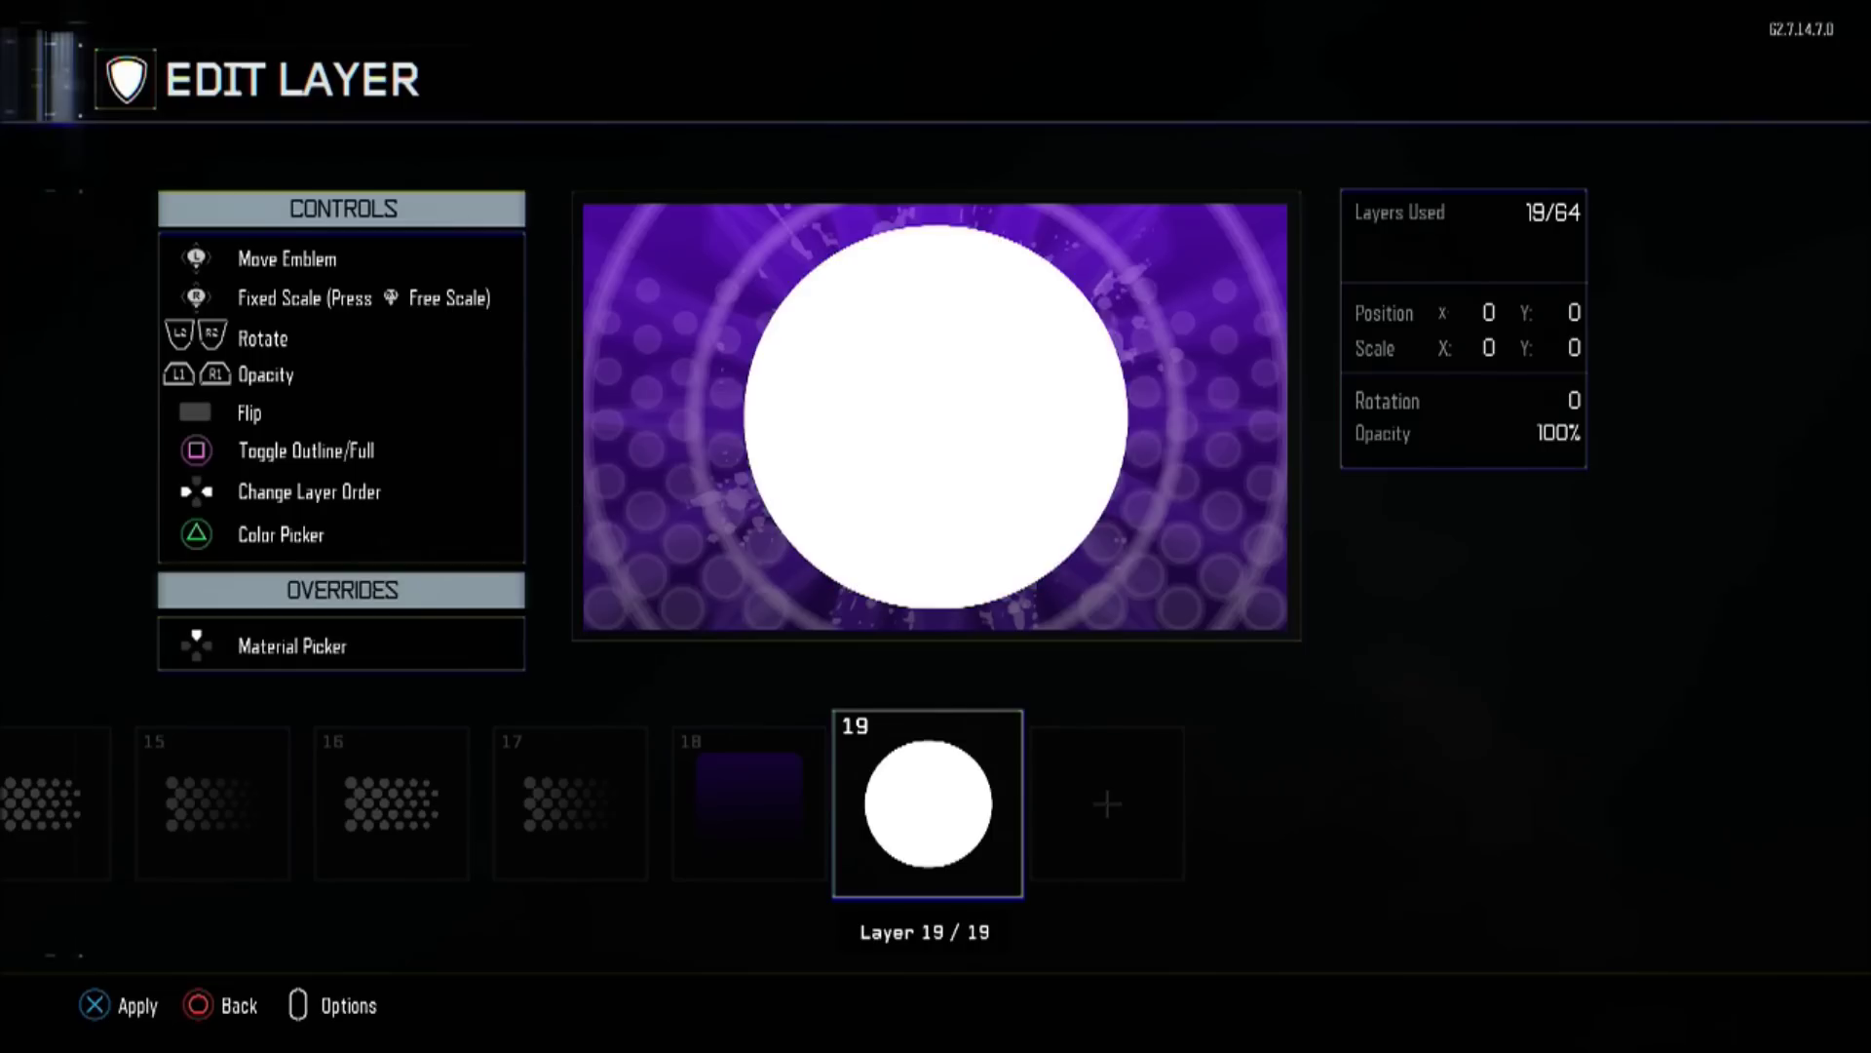
pyautogui.press('Up')
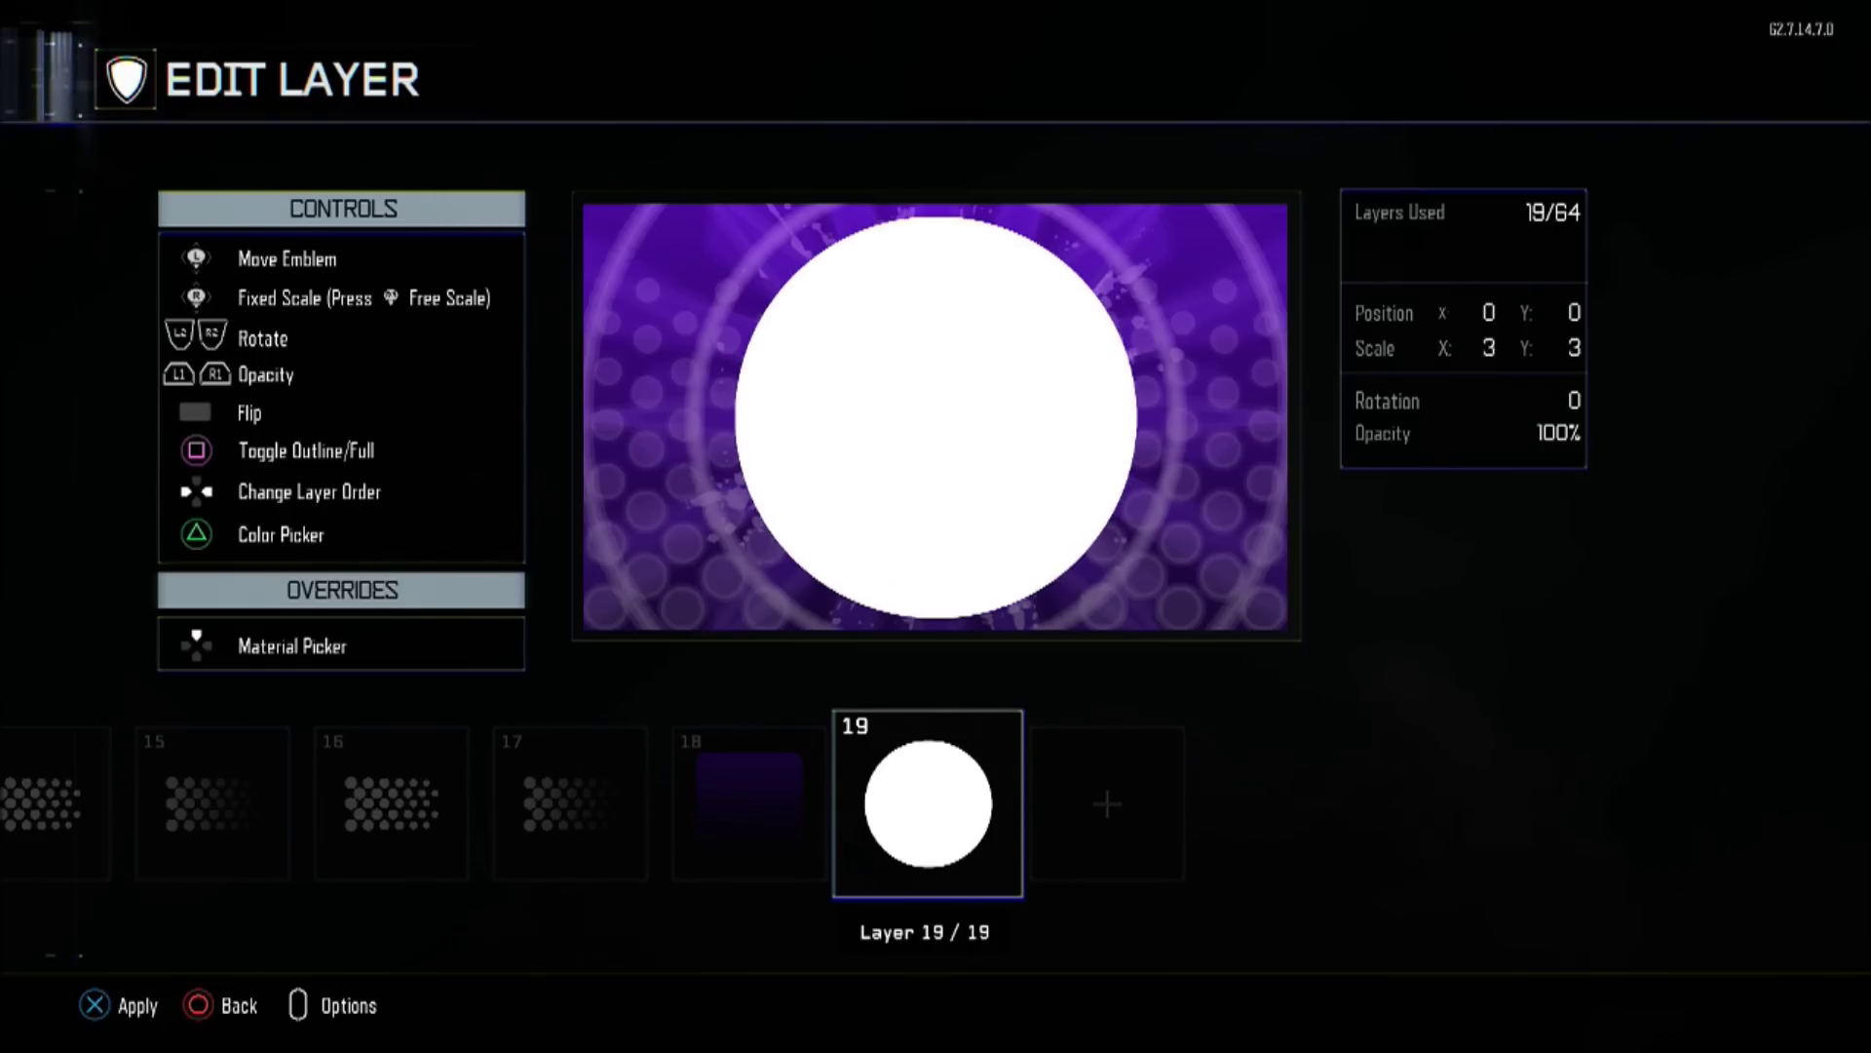
pyautogui.press('Down')
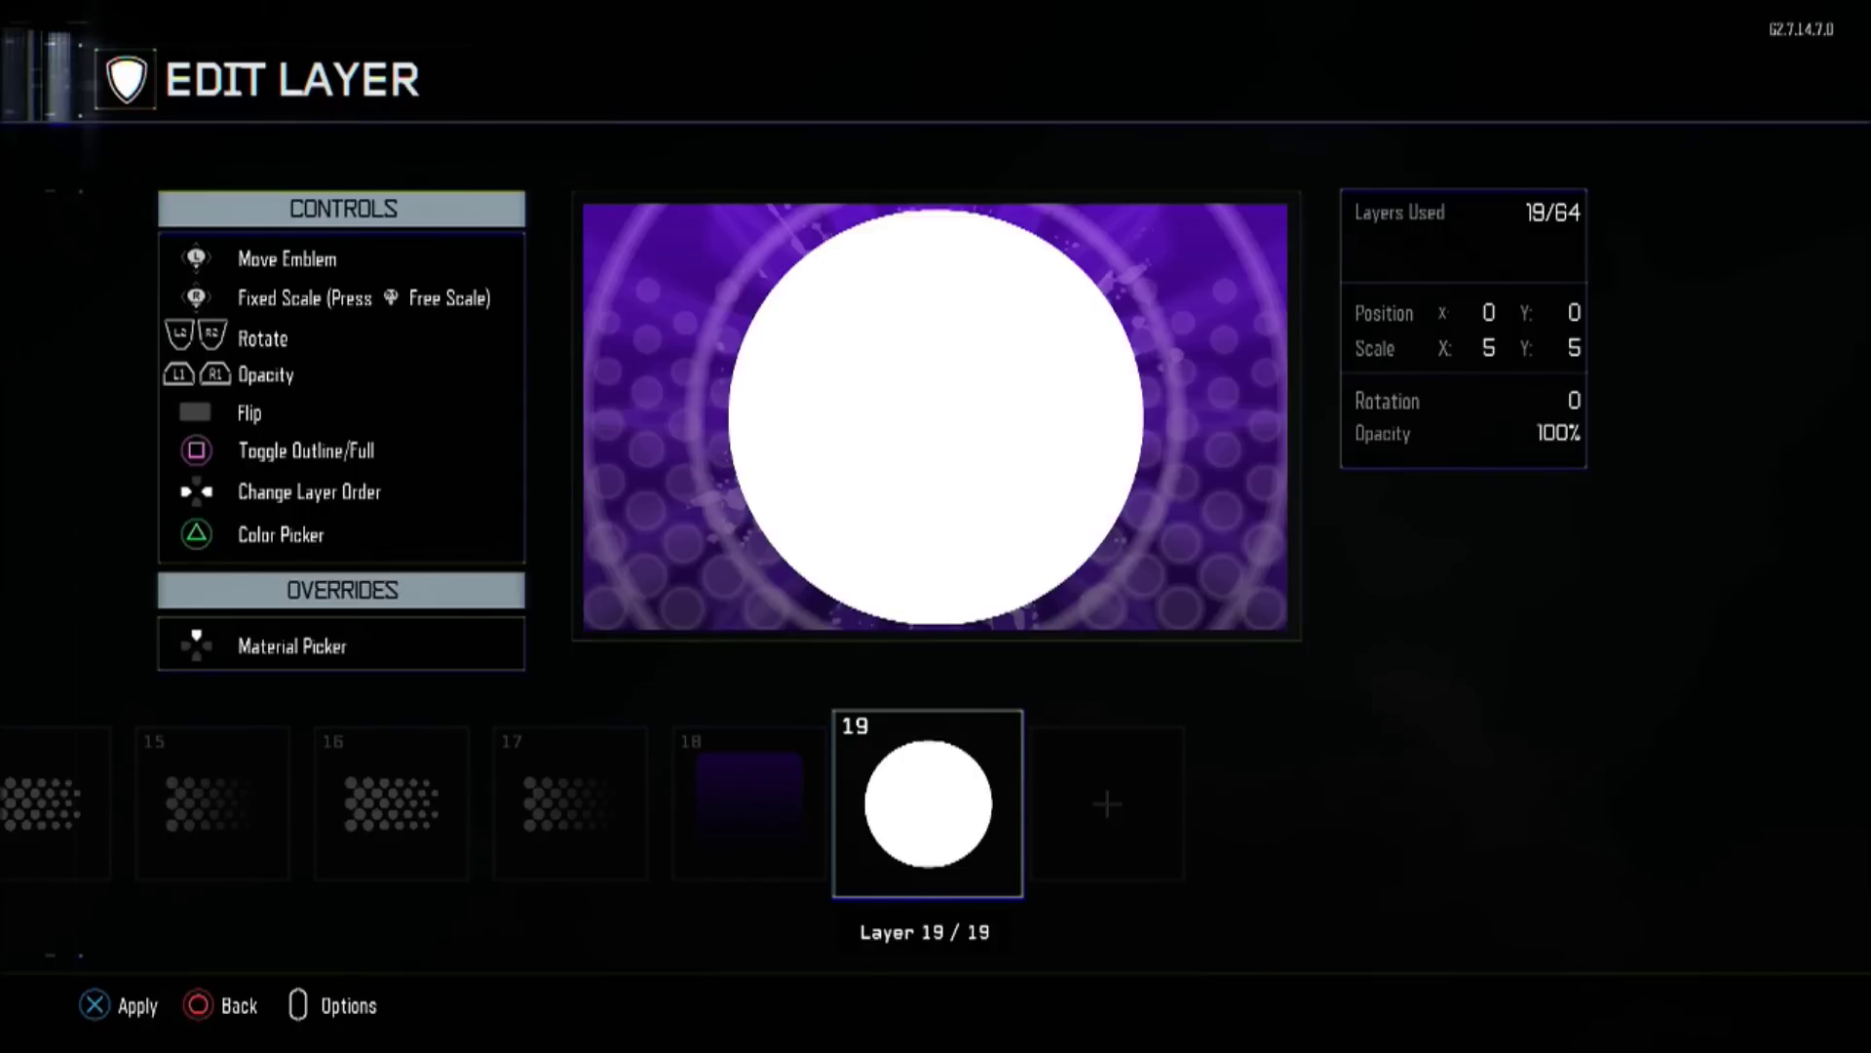
# - Switch the circle's fill from solid to a gradient, keeping Color 1 white and making Color 2 grey
pyautogui.press('y')
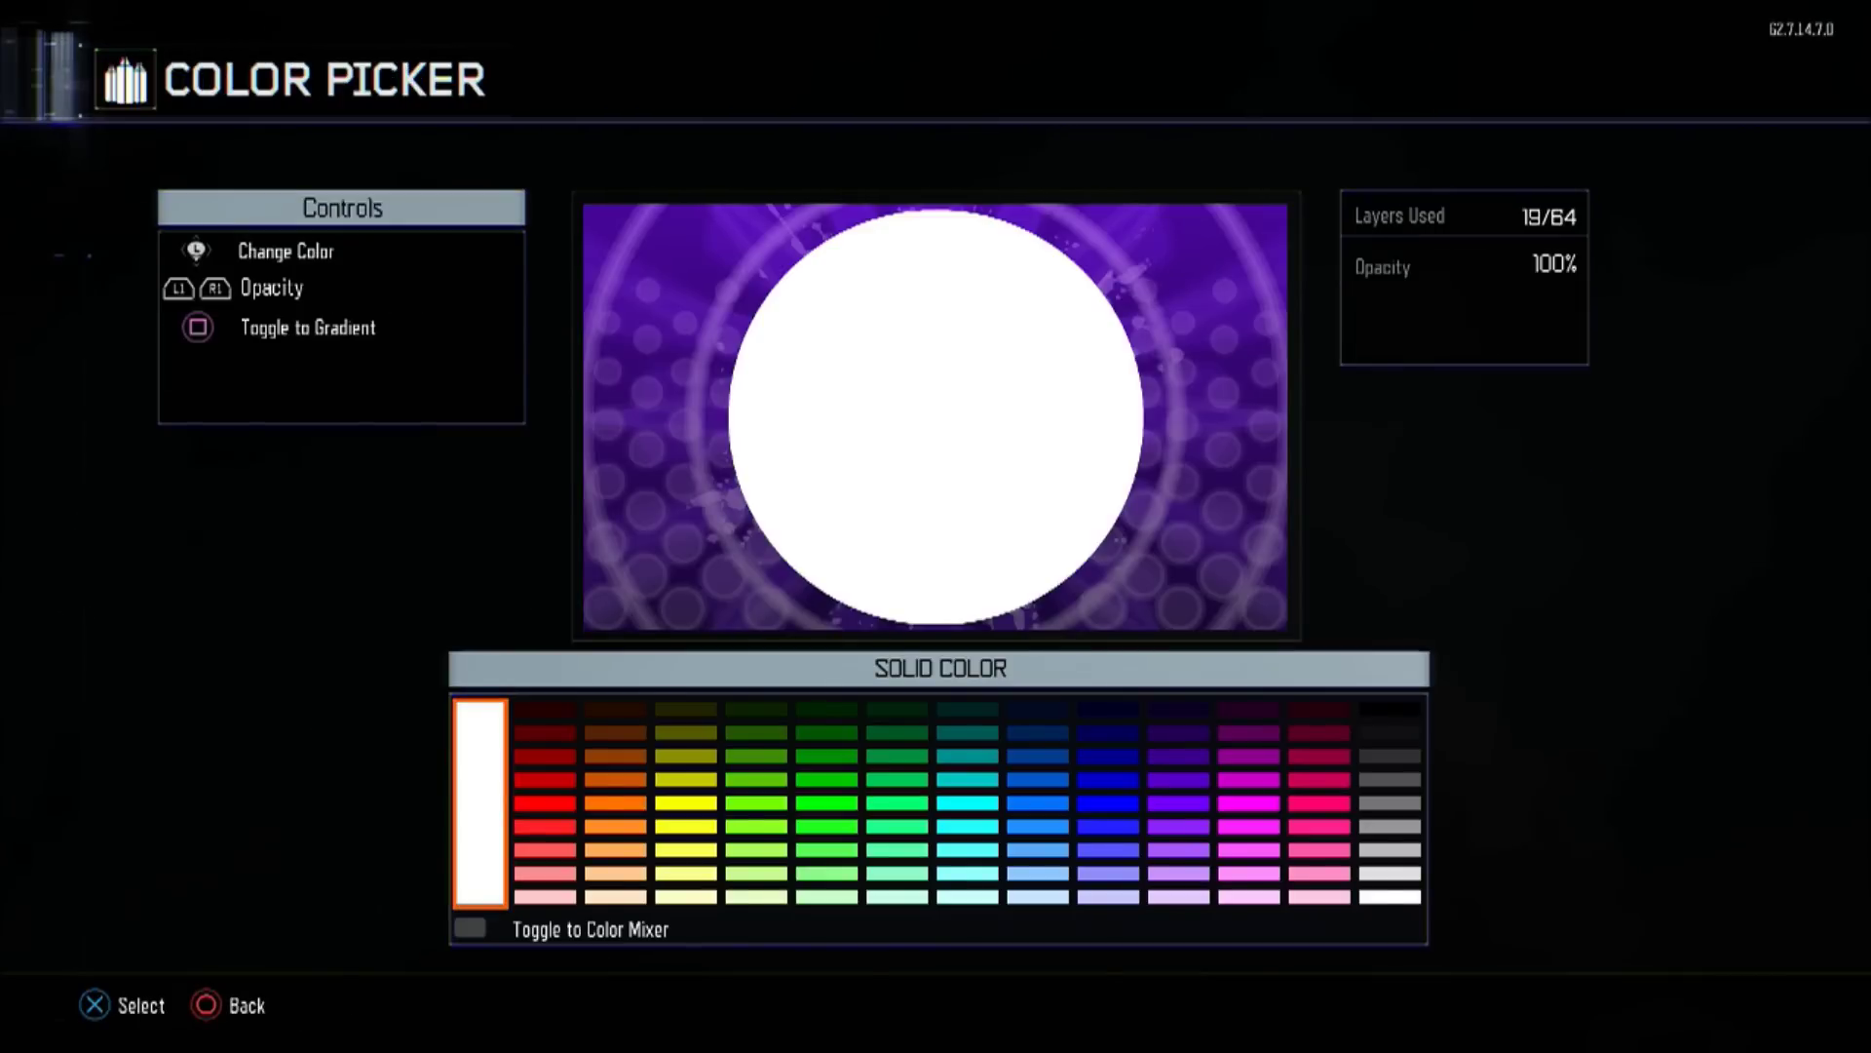
pyautogui.press('x')
pyautogui.press('Right')
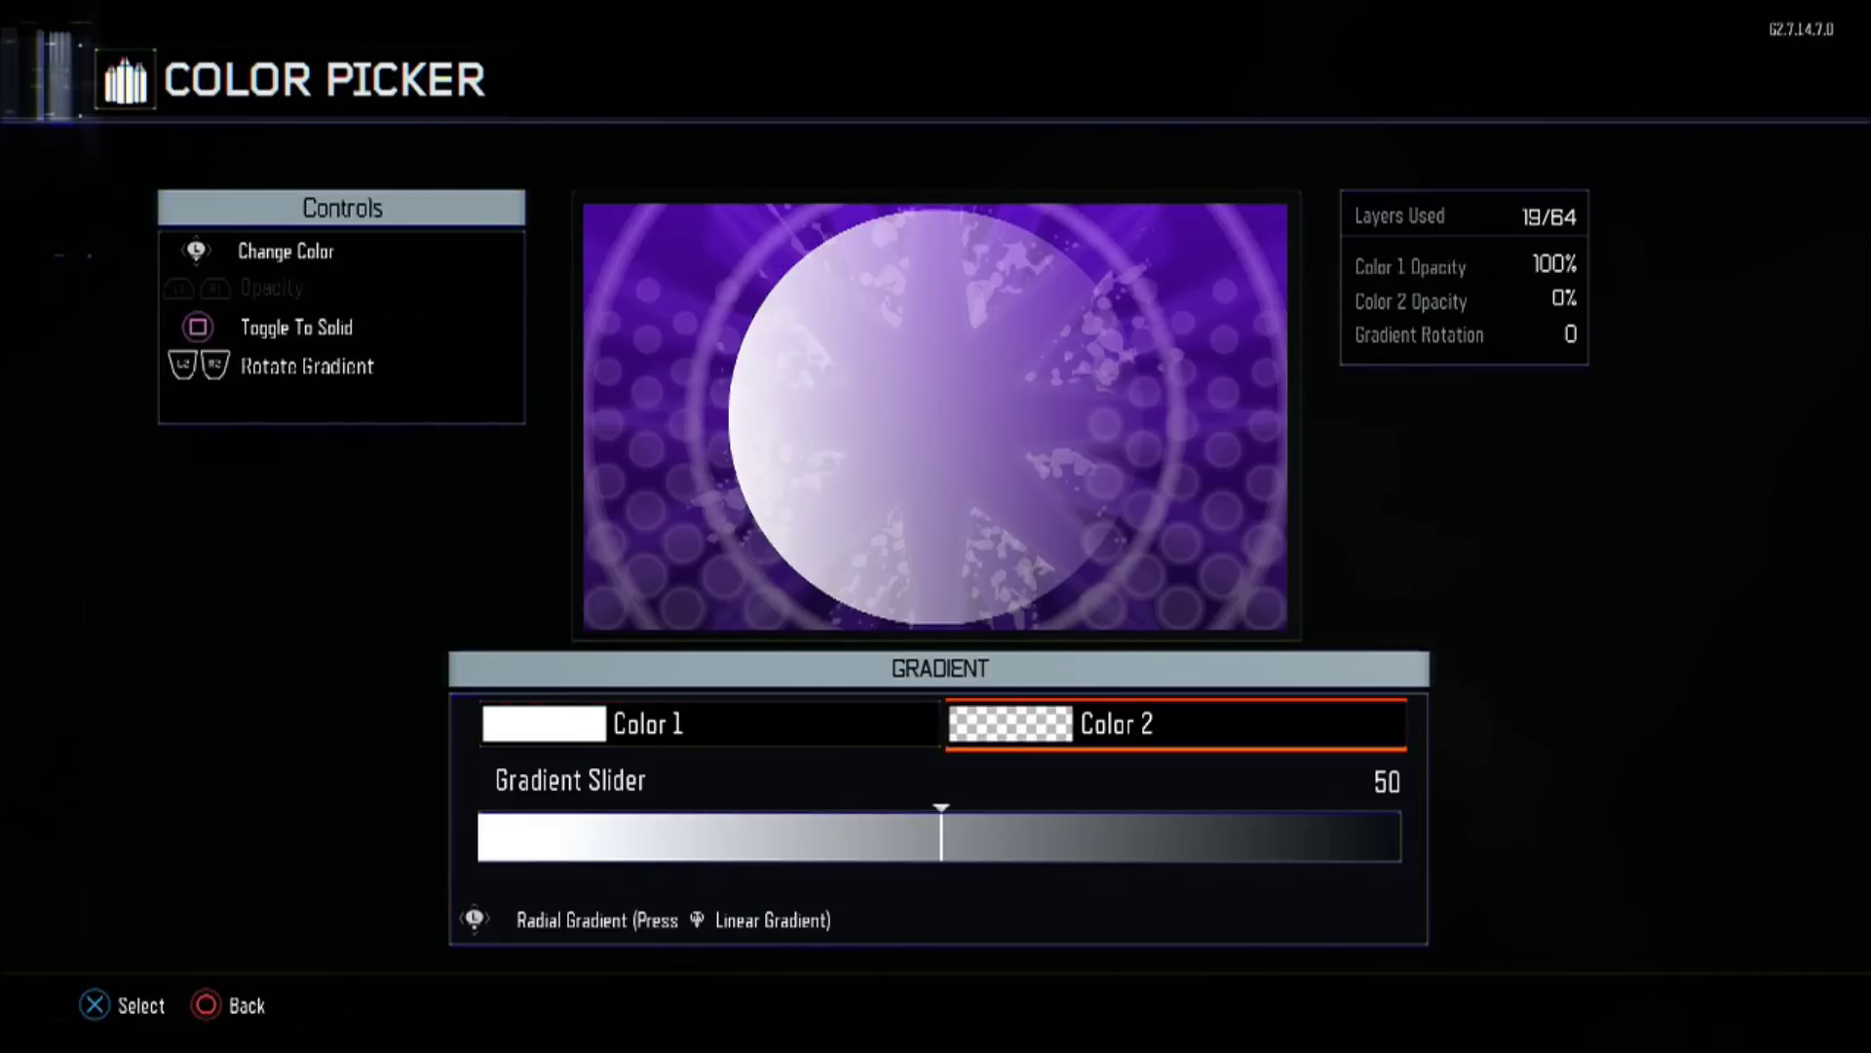
pyautogui.press('Return')
pyautogui.press('Right')
pyautogui.press('Right')
pyautogui.press('Right')
pyautogui.press('Right')
pyautogui.press('Right')
pyautogui.press('Right')
pyautogui.press('Right')
pyautogui.press('Right')
pyautogui.press('Right')
pyautogui.press('Right')
pyautogui.press('Right')
pyautogui.press('Right')
pyautogui.press('Right')
pyautogui.press('Right')
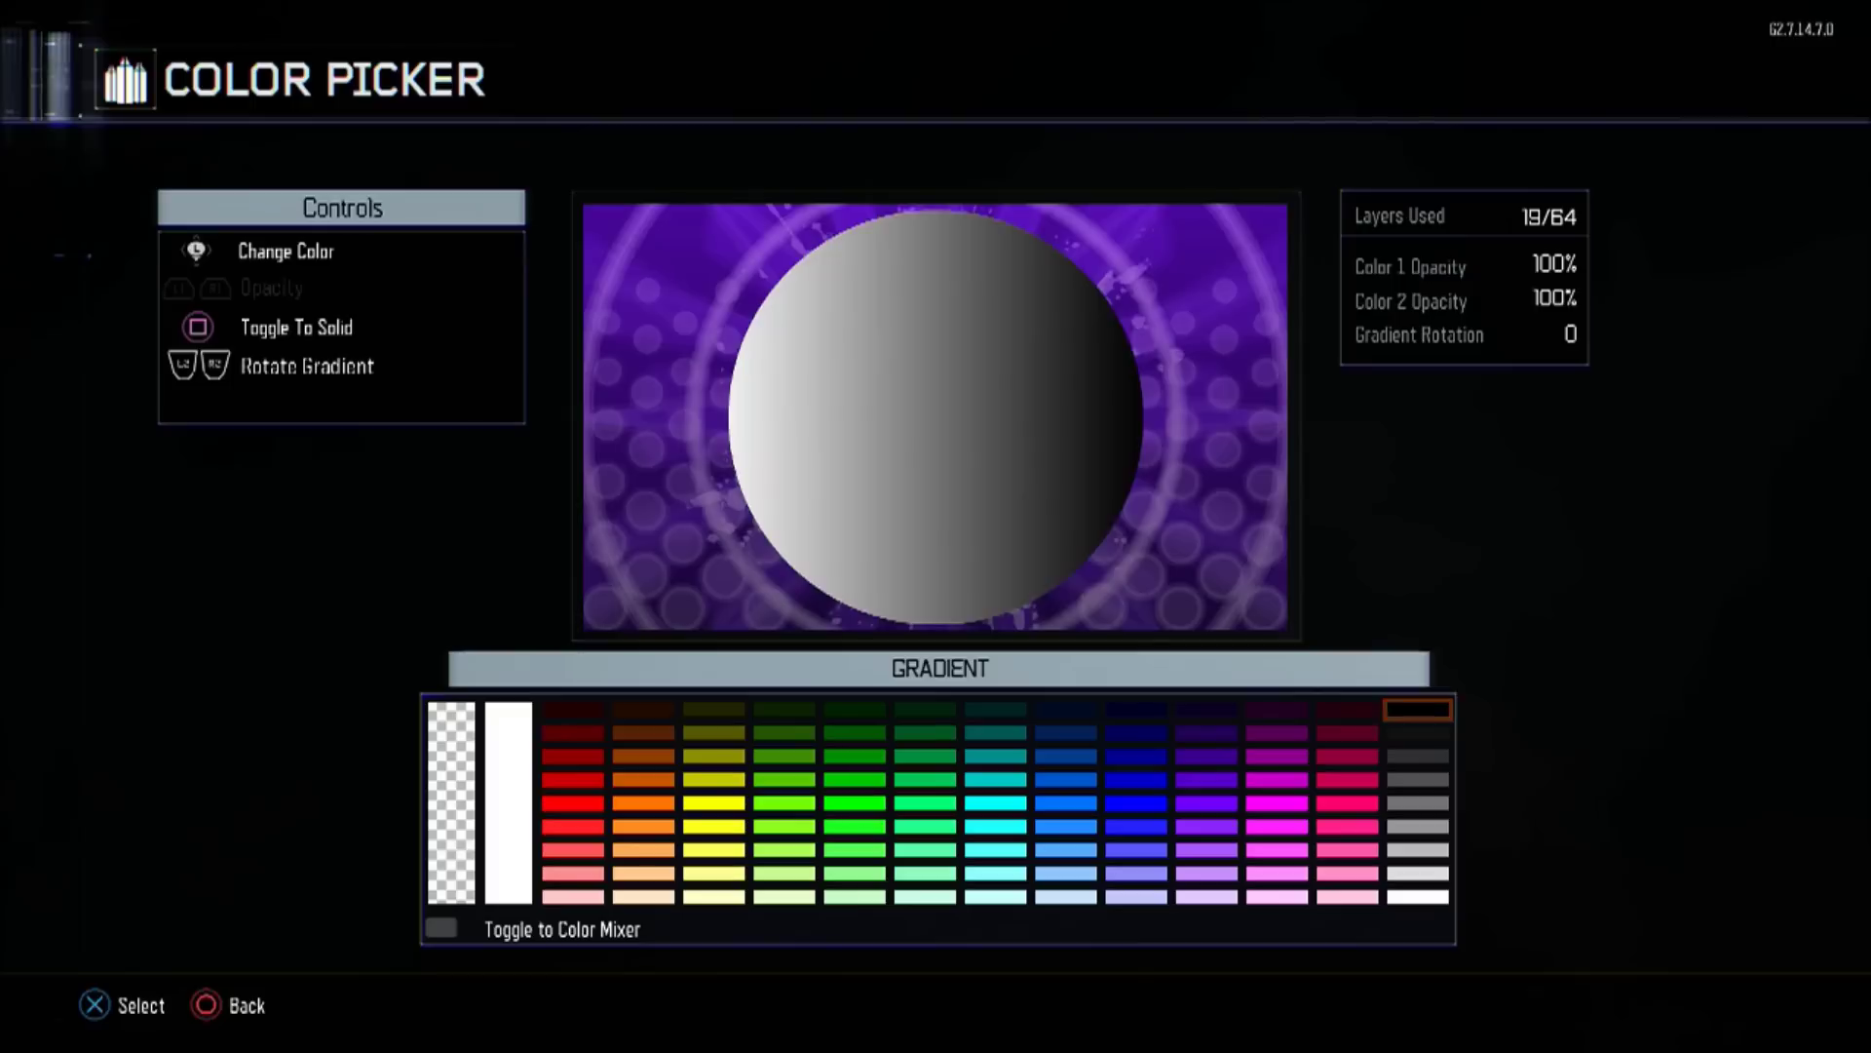
pyautogui.press('Down')
pyautogui.press('Down')
pyautogui.press('Down')
pyautogui.press('Down')
pyautogui.press('Down')
pyautogui.press('Return')
# - Pick a mid grey swatch again for the circle gradient's Color 2
pyautogui.press('Return')
pyautogui.press('Tab')
pyautogui.press('Escape')
pyautogui.press('Return')
pyautogui.press('Right')
pyautogui.press('Right')
pyautogui.press('Right')
pyautogui.press('Right')
pyautogui.press('Right')
pyautogui.press('Right')
pyautogui.press('Right')
pyautogui.press('Right')
pyautogui.press('Right')
pyautogui.press('Right')
pyautogui.press('Right')
pyautogui.press('Right')
pyautogui.press('Right')
pyautogui.press('Down')
pyautogui.press('Down')
pyautogui.press('Down')
pyautogui.press('Down')
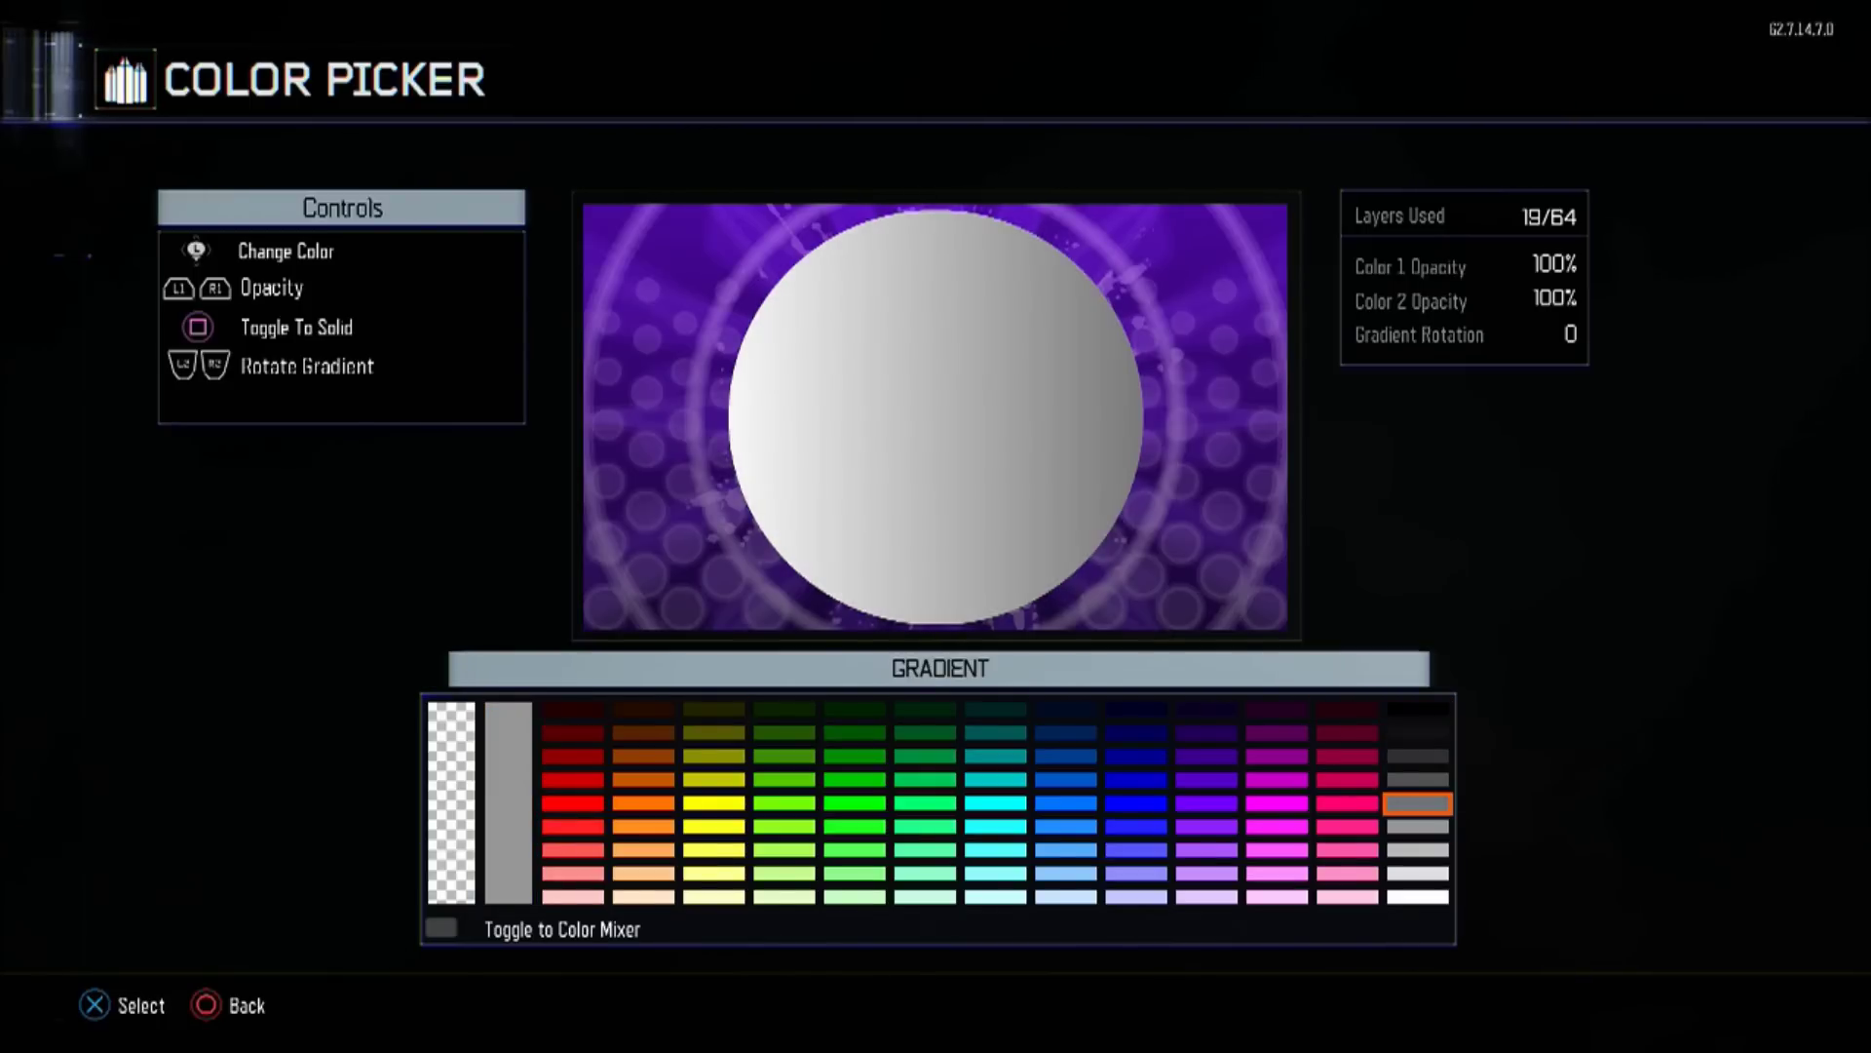
pyautogui.press('Return')
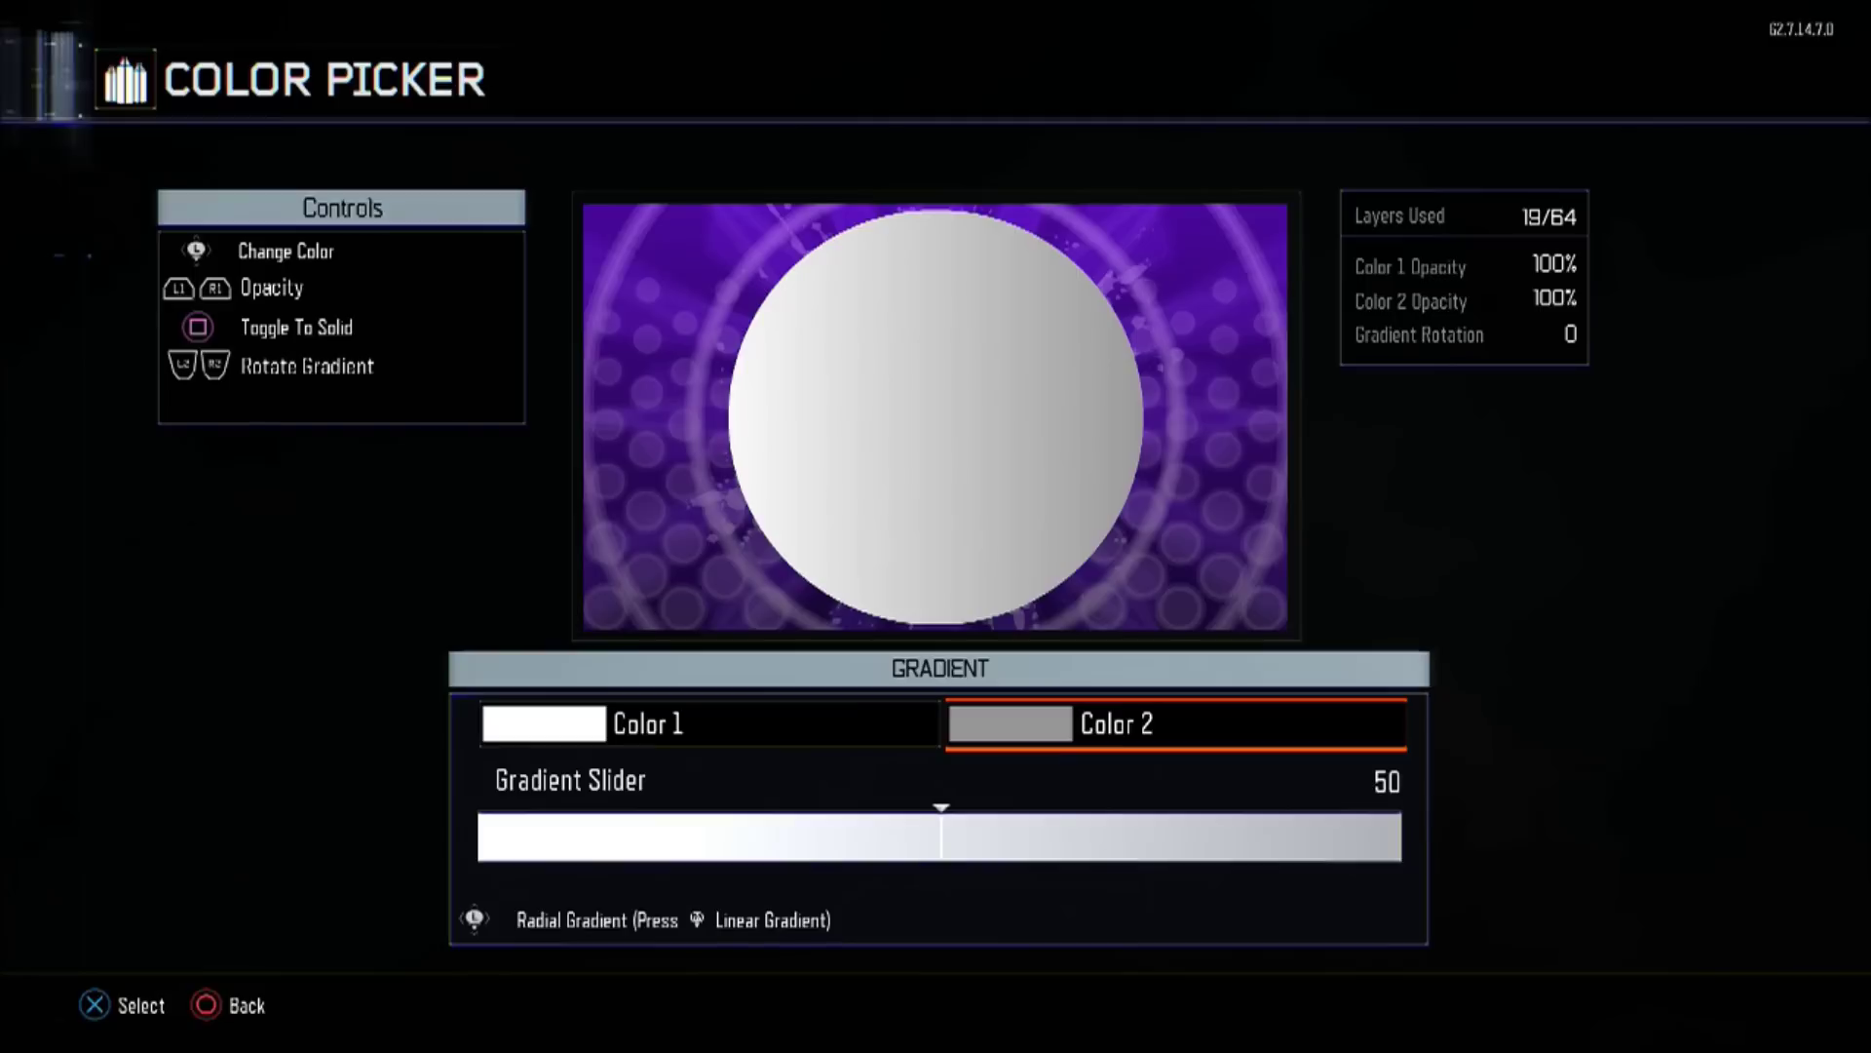
# - Rotate the circle's gradient to 38, set the gradient slider to 95 and return to the layer overview
pyautogui.press('pagedown')
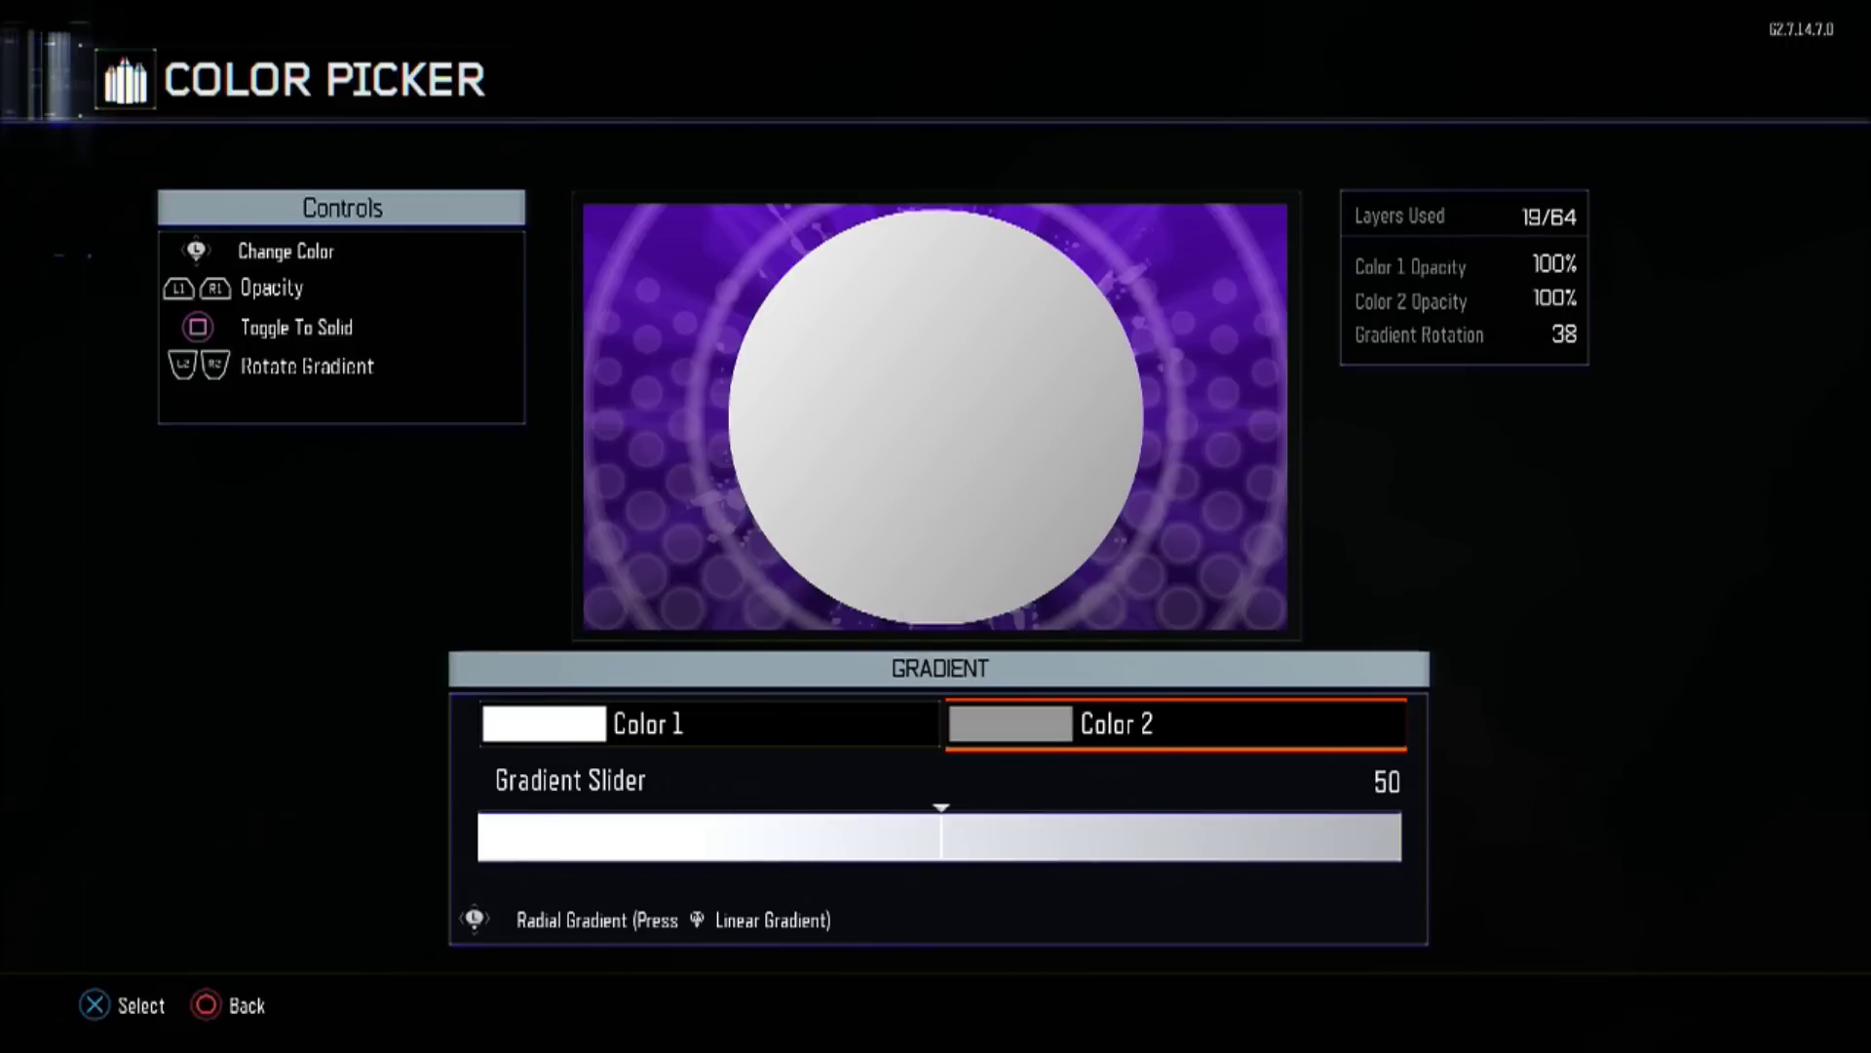
pyautogui.press('Down')
pyautogui.press('Right')
pyautogui.press('Right')
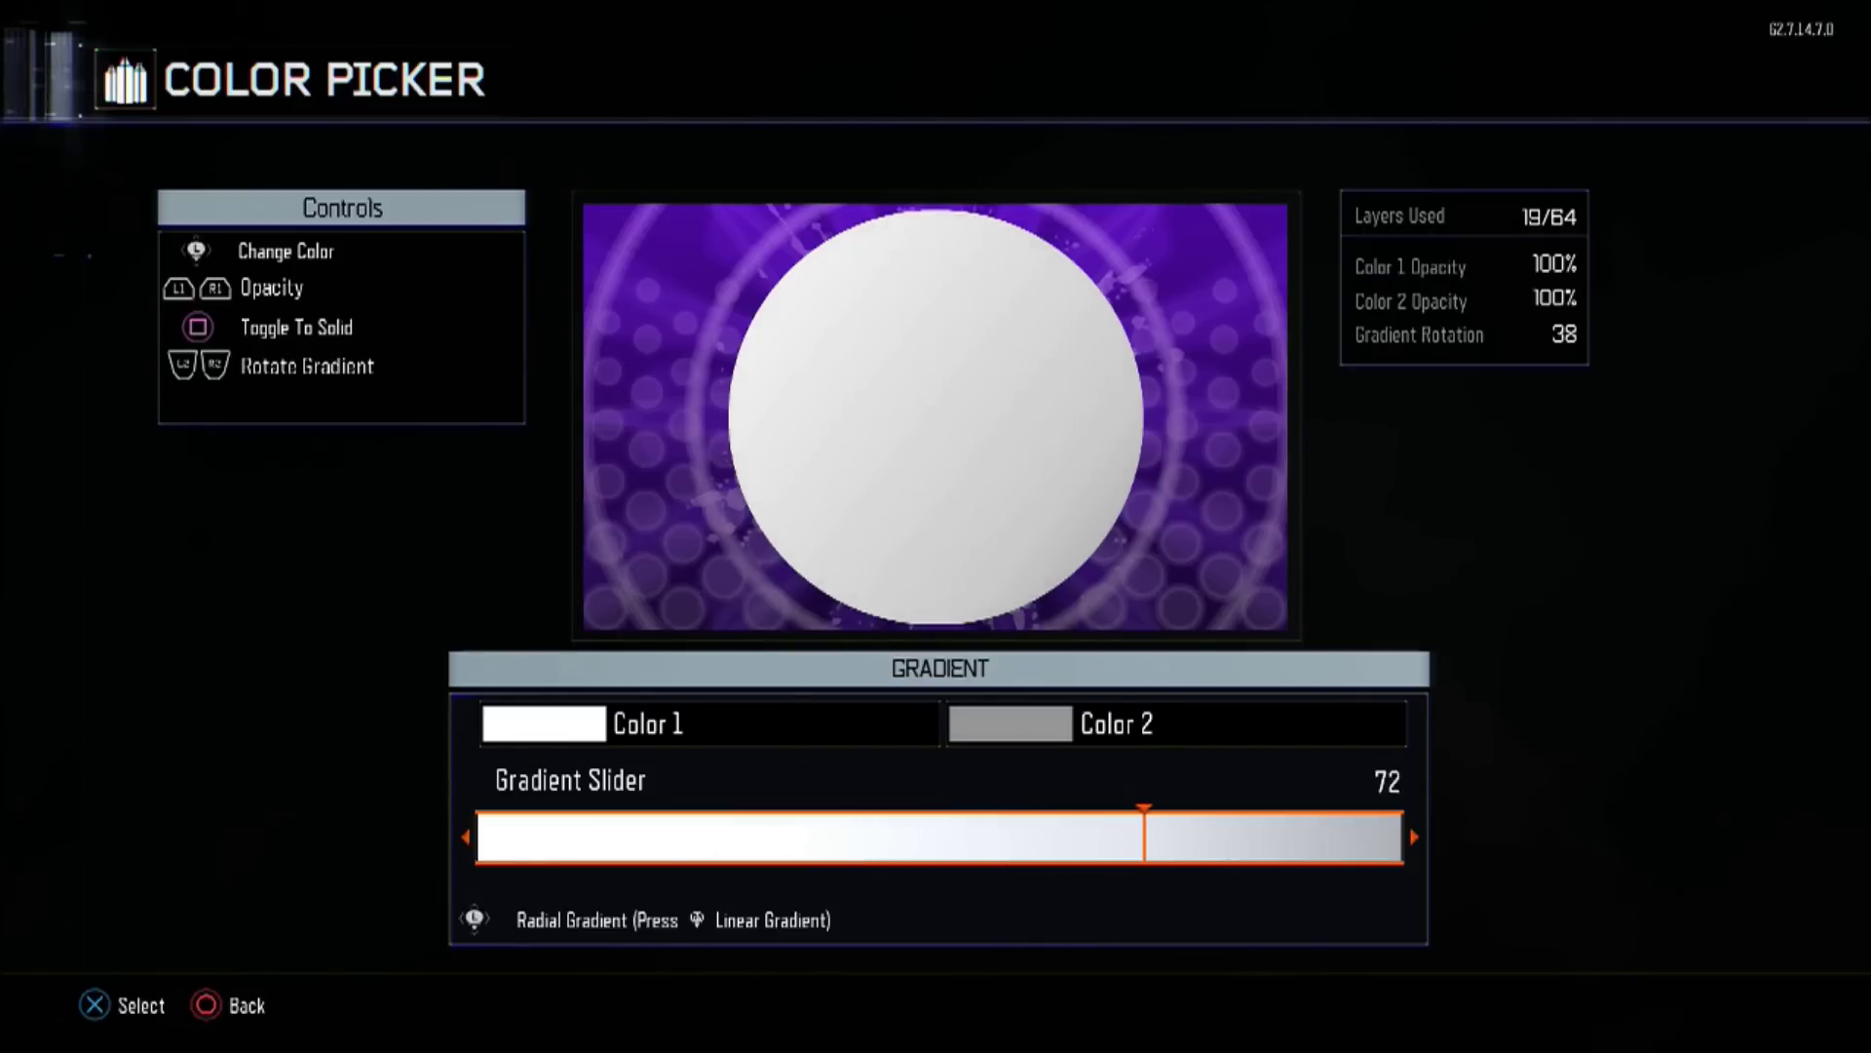
pyautogui.press('Right')
pyautogui.press('Right')
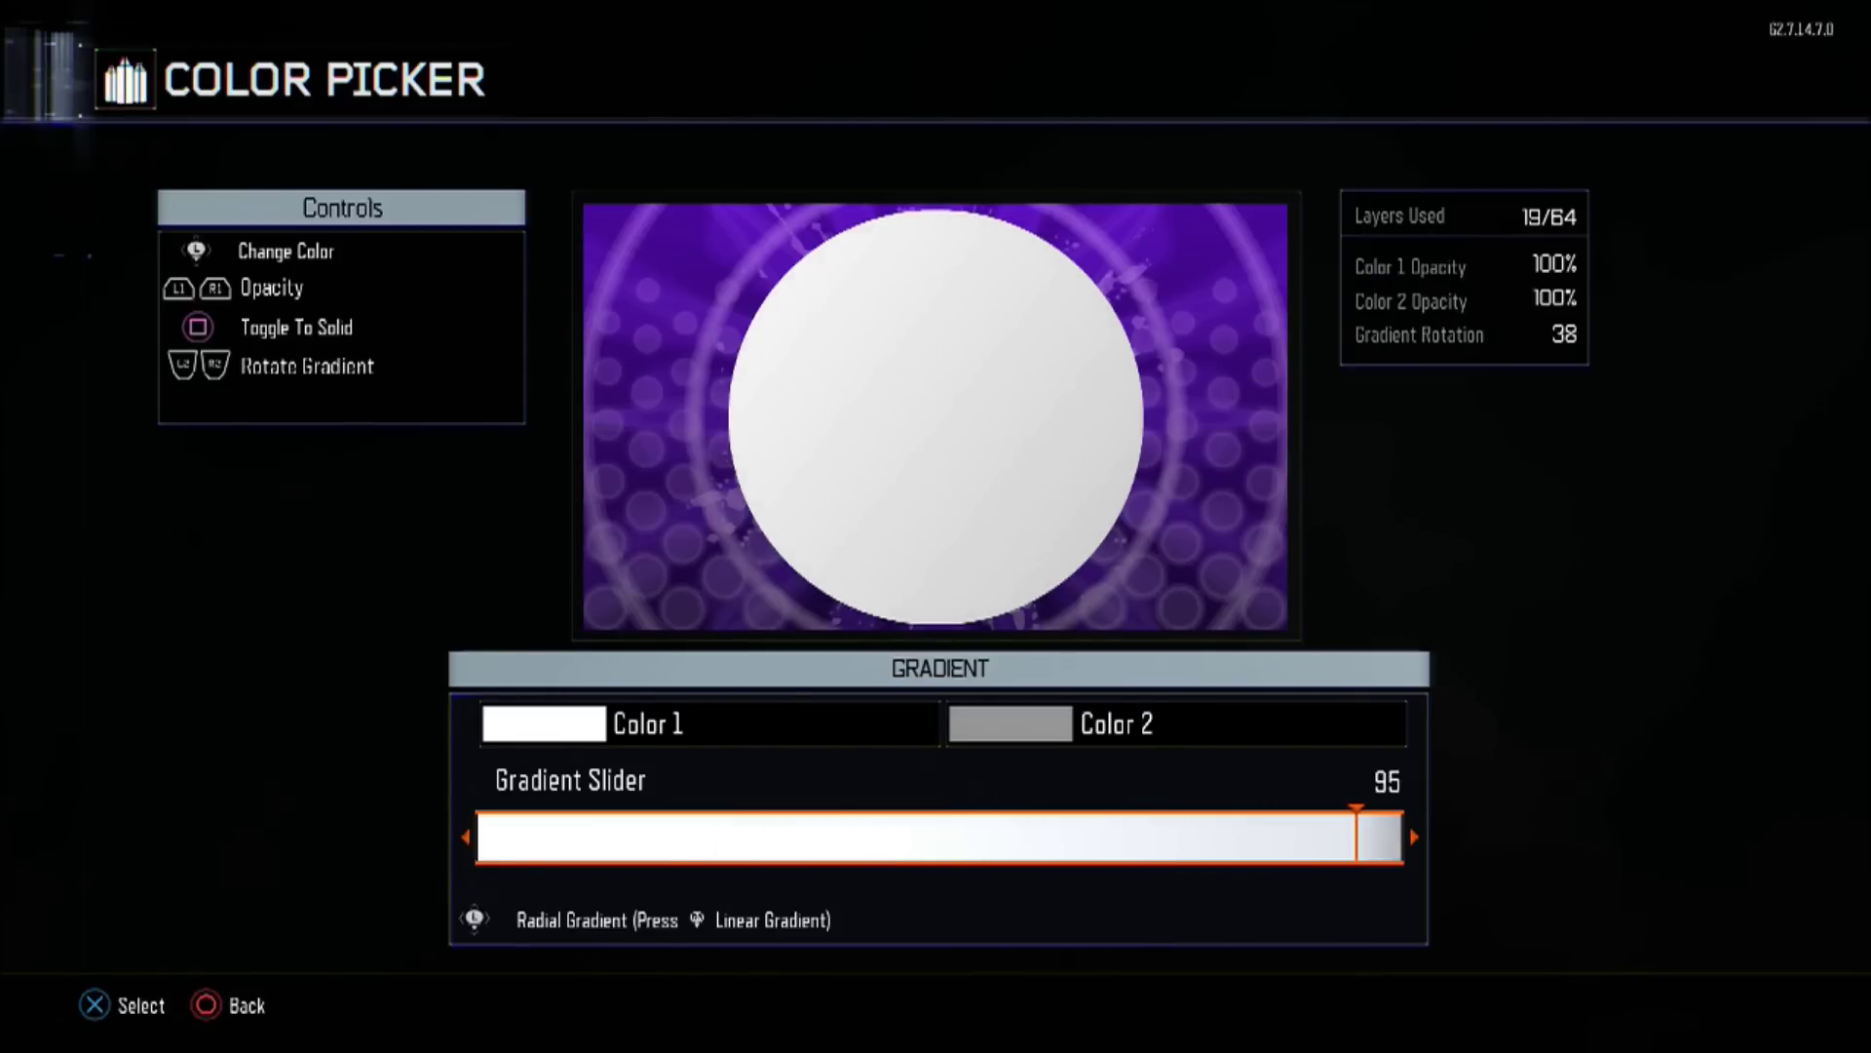
pyautogui.press('Return')
pyautogui.press('Escape')
pyautogui.press('Escape')
pyautogui.press('Escape')
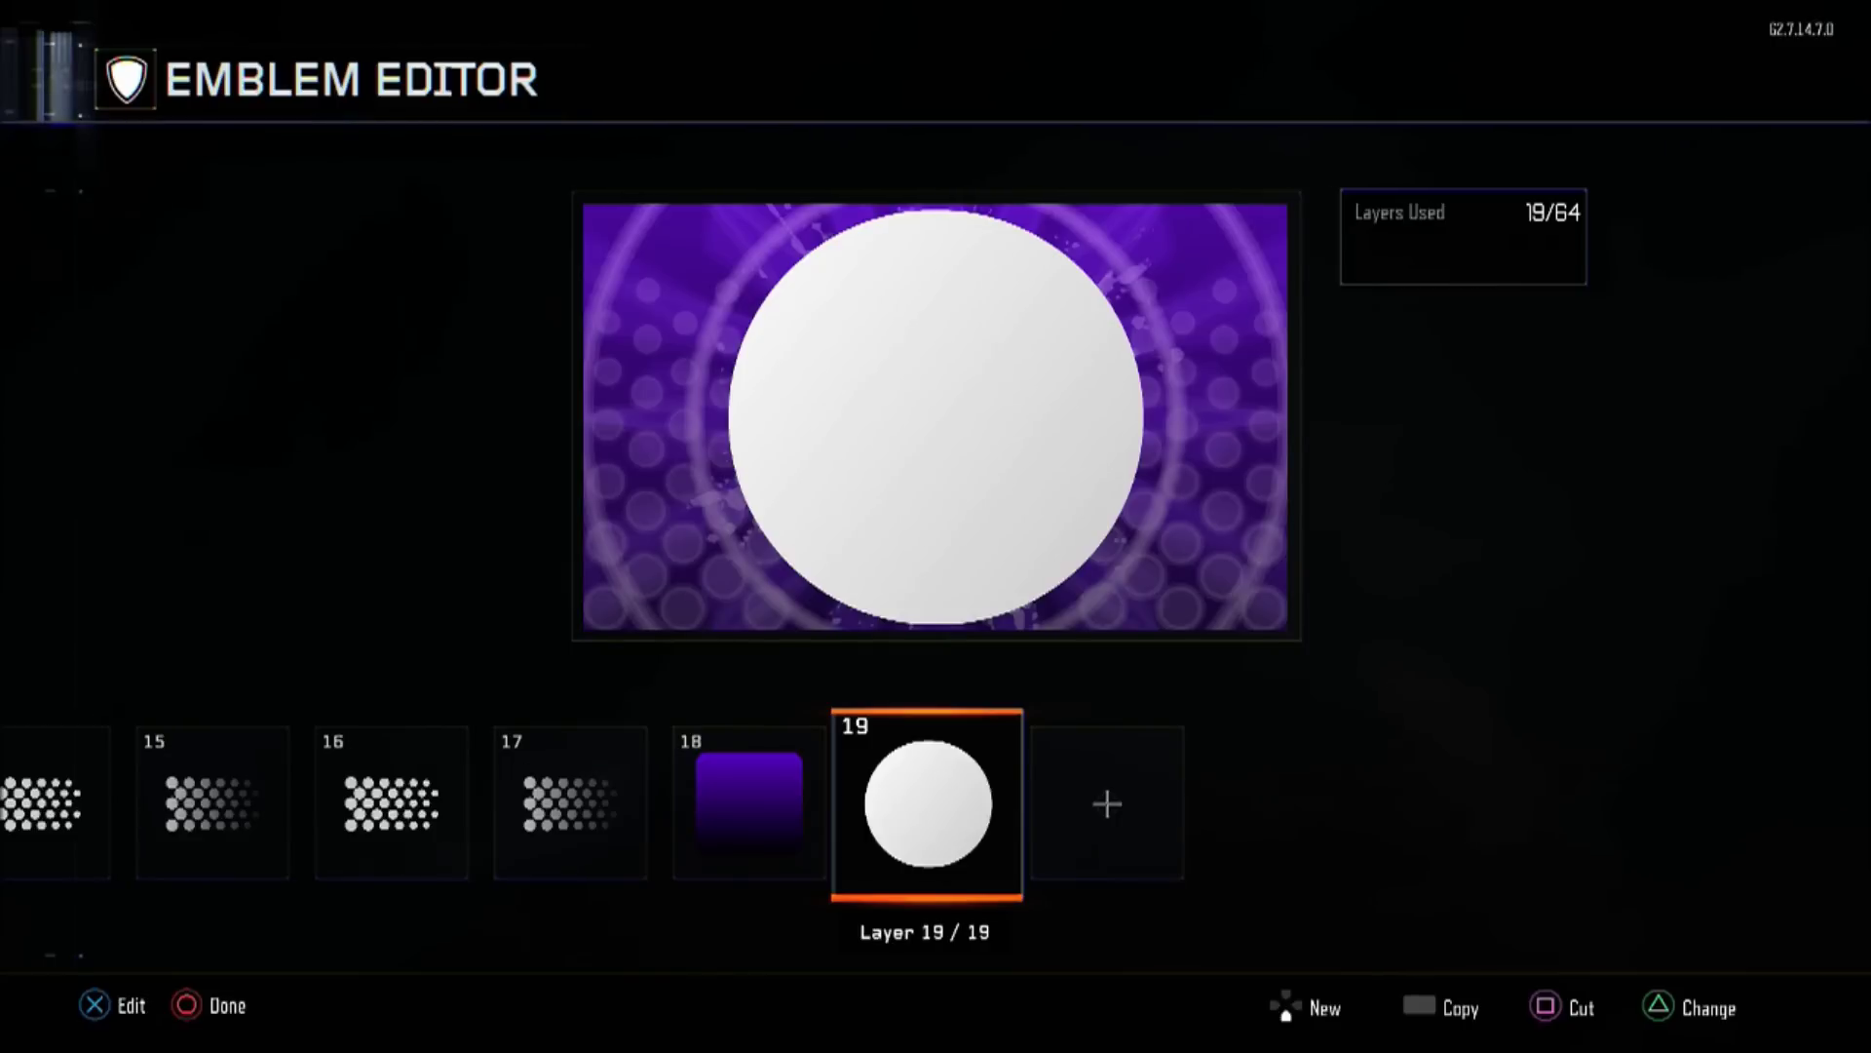
# - Duplicate the white-grey circle layer and give the copy a solid dark red fill
pyautogui.hotkey('ctrl', 'c')
pyautogui.hotkey('ctrl', 'v')
pyautogui.press('Right')
pyautogui.press('Return')
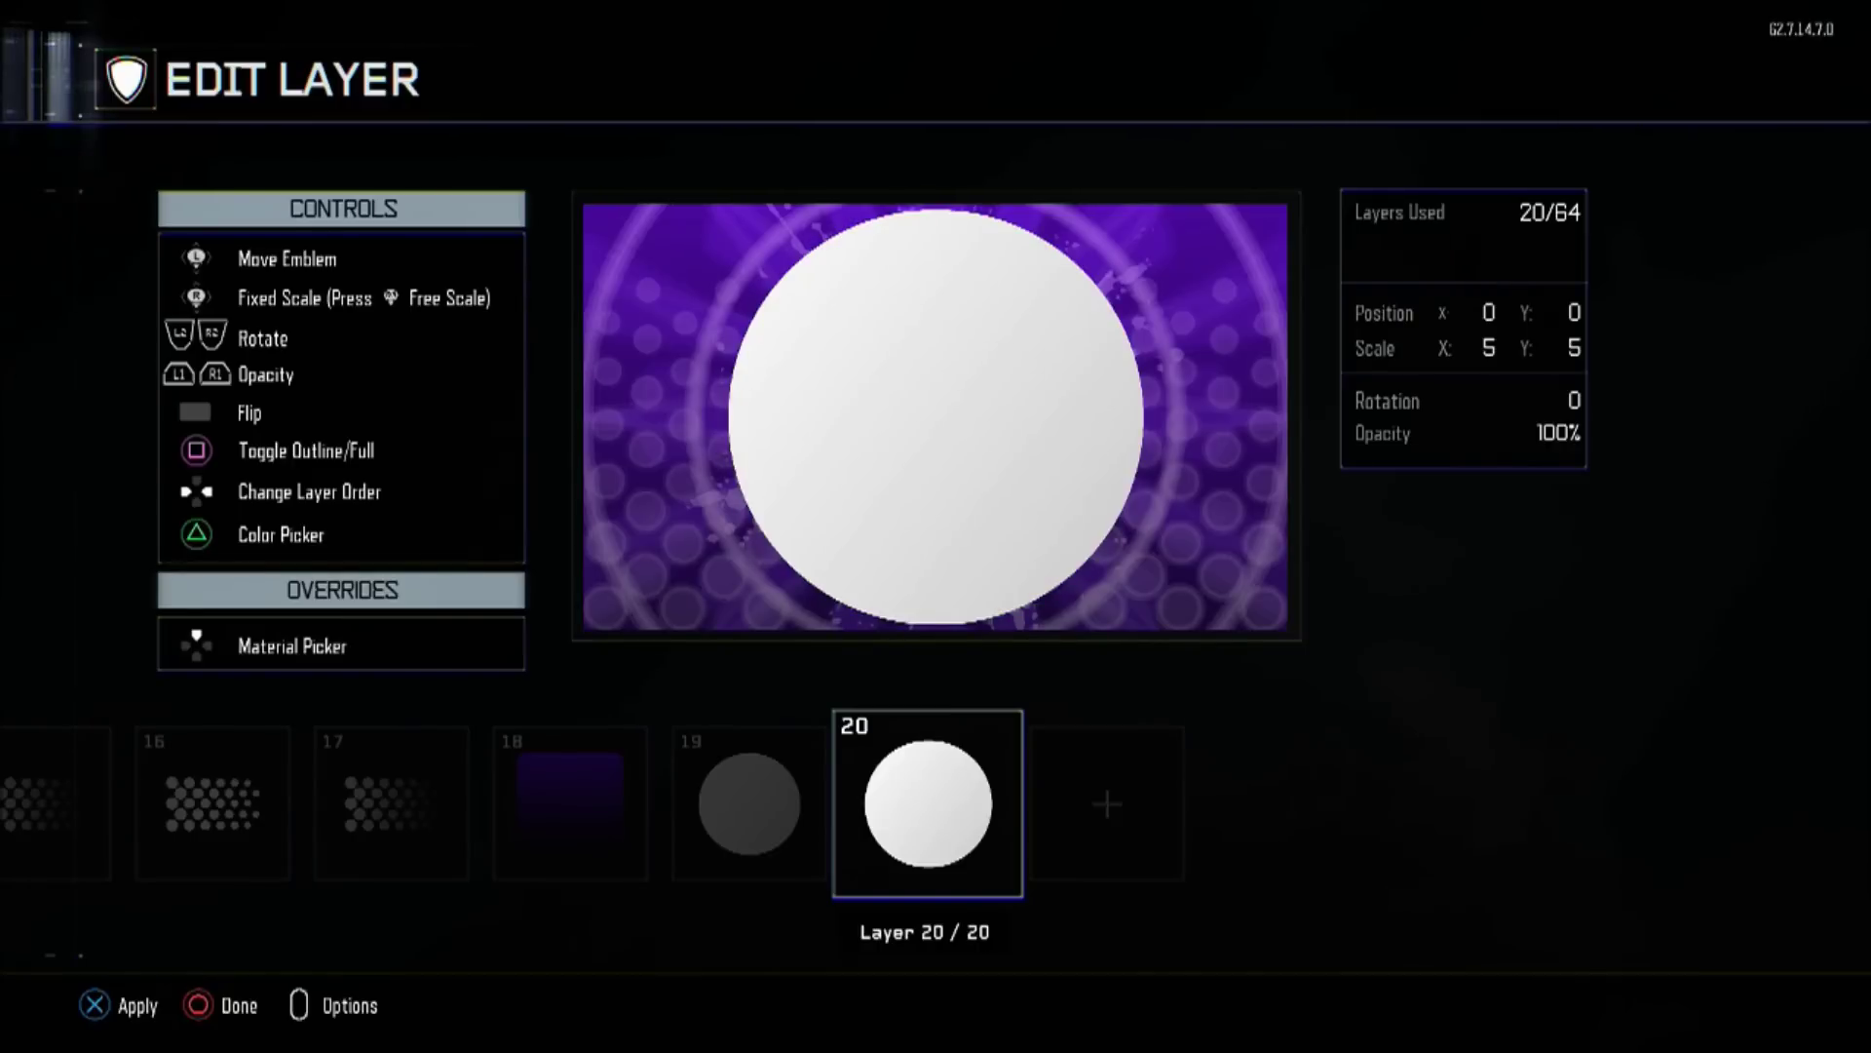
pyautogui.press('y')
pyautogui.press('x')
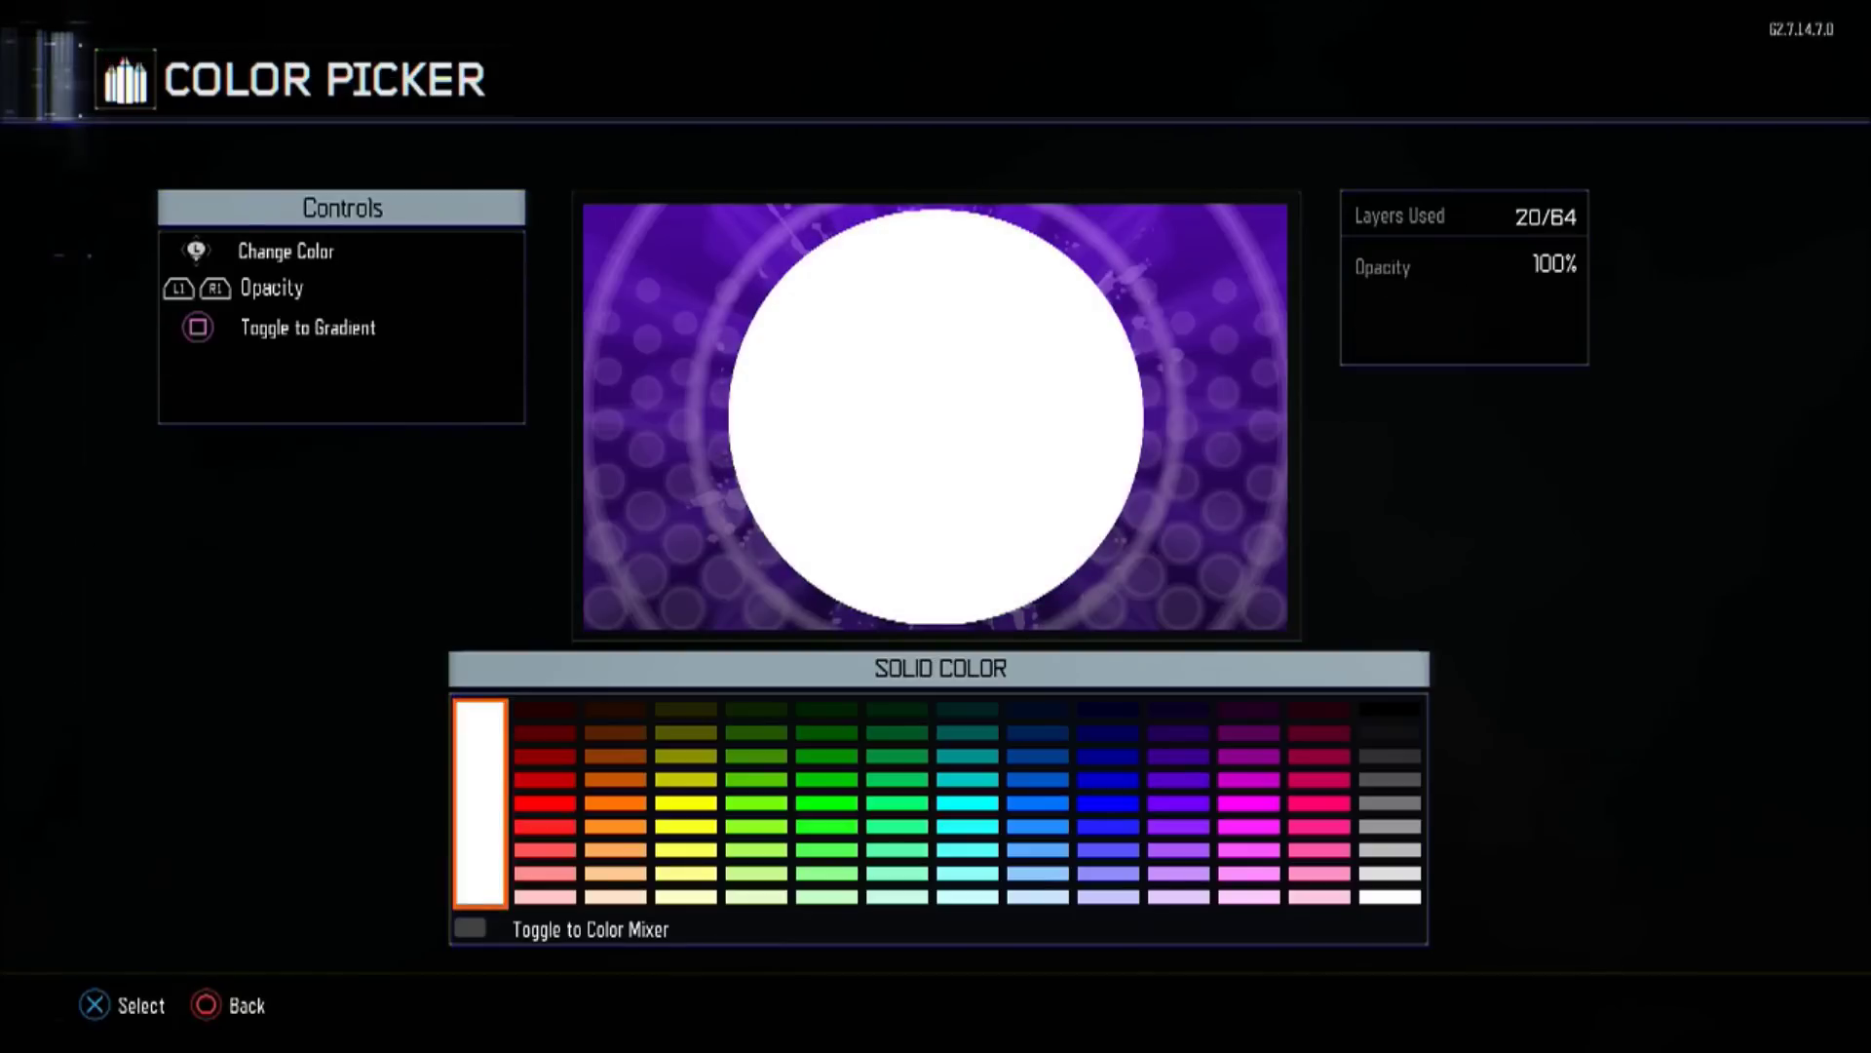
pyautogui.press('Right')
pyautogui.press('Return')
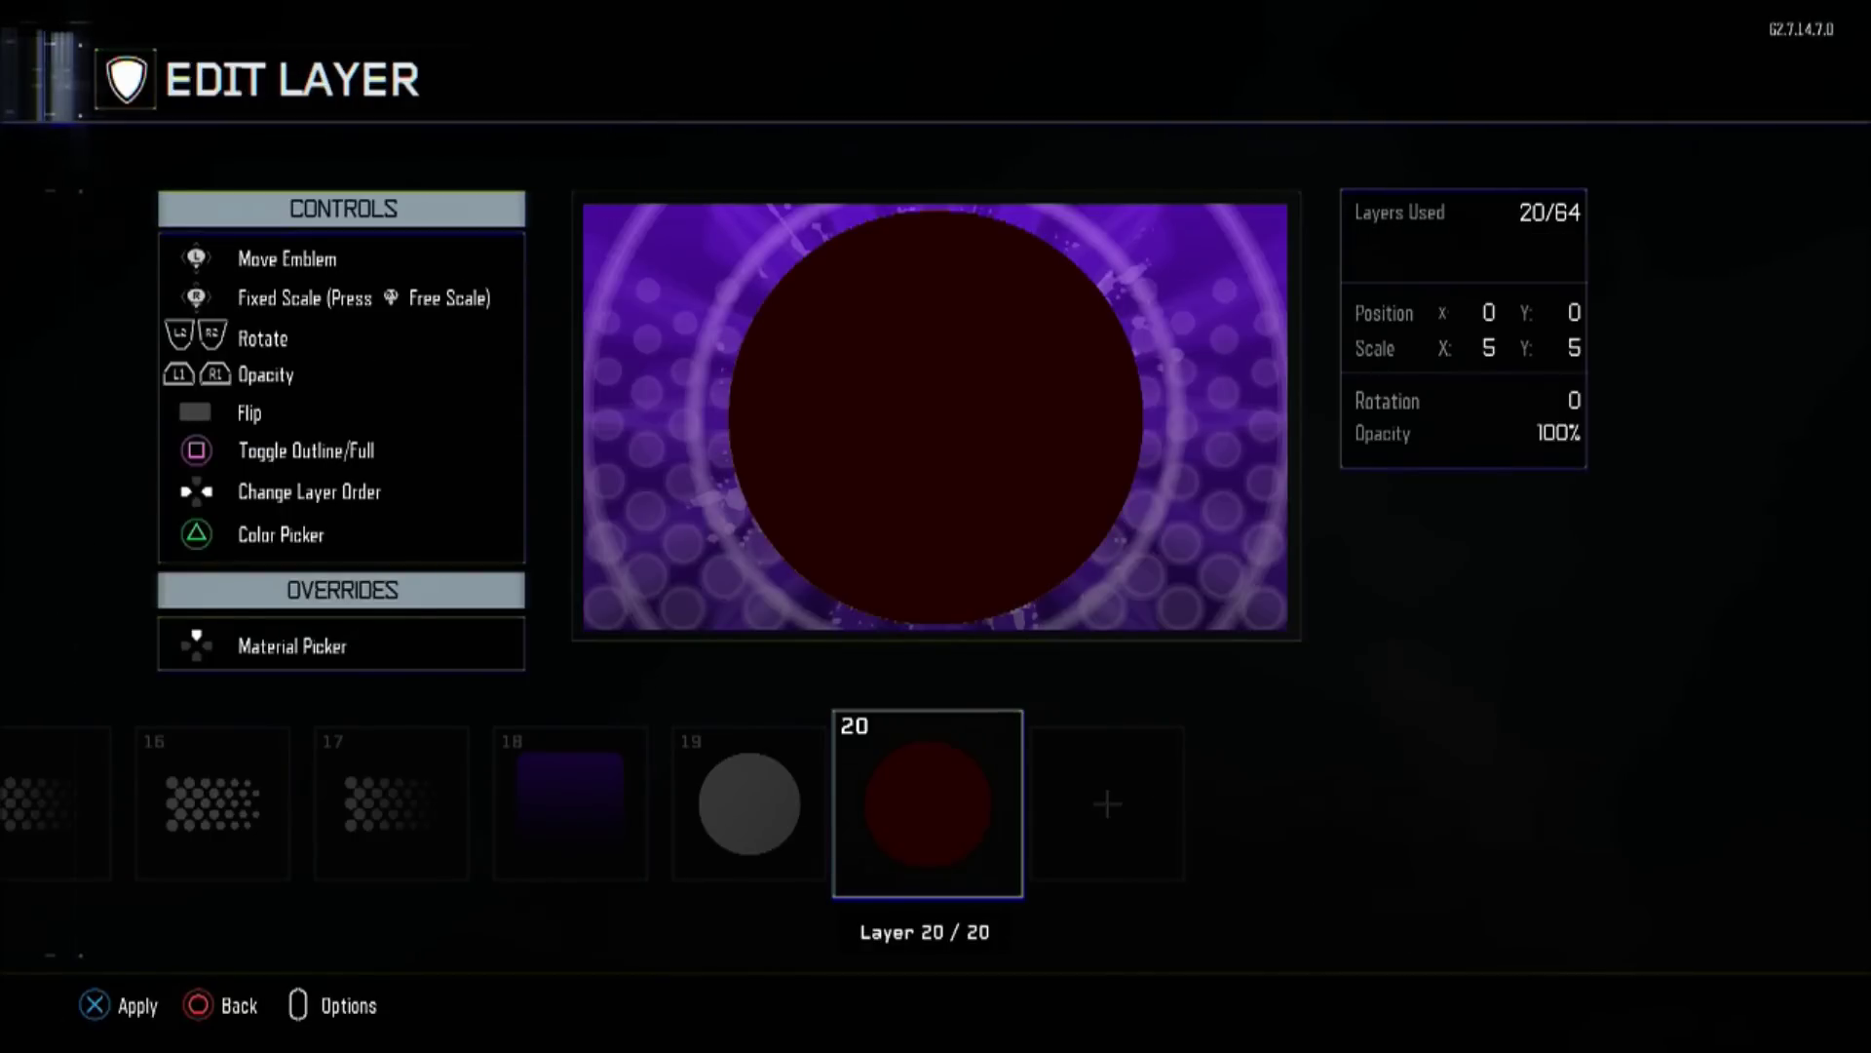
# - Scale the dark red circle down to 2 by 2 so the circle beneath forms a thin rim
pyautogui.press('Down')
pyautogui.press('Down')
pyautogui.press('Down')
pyautogui.press('Down')
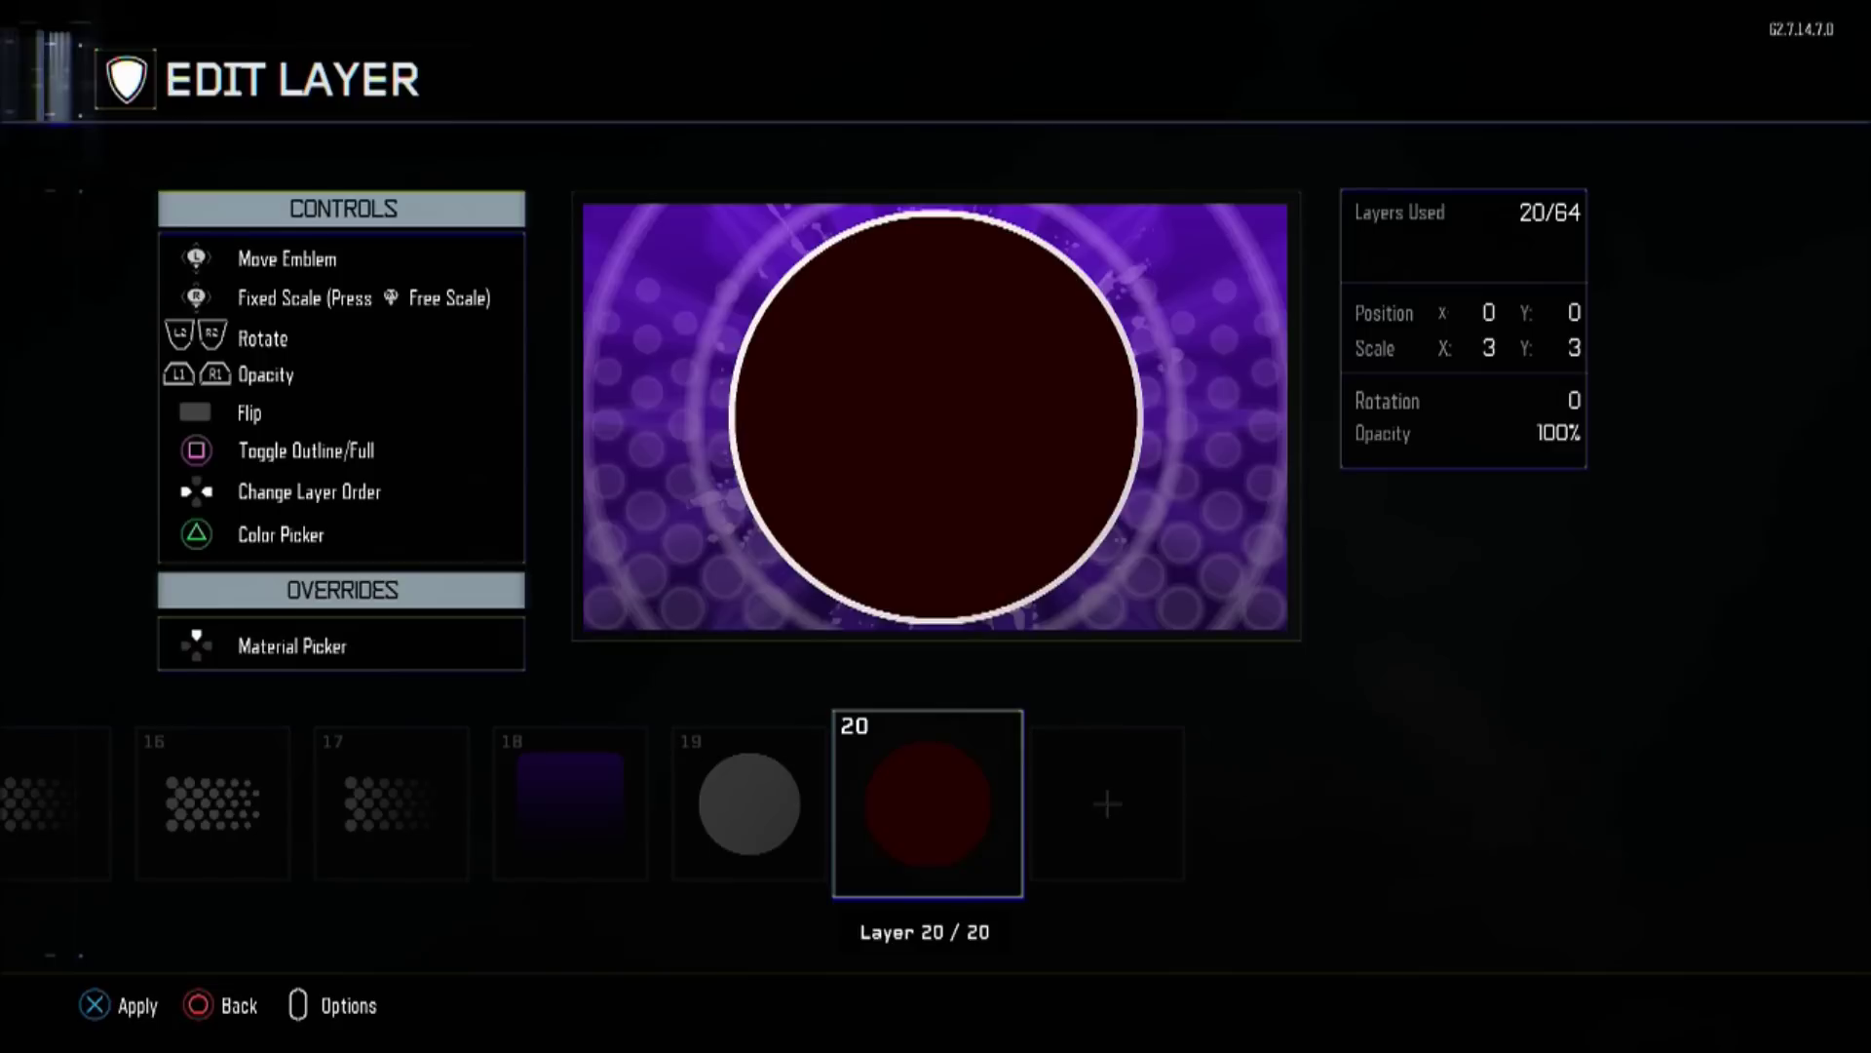
pyautogui.press('Up')
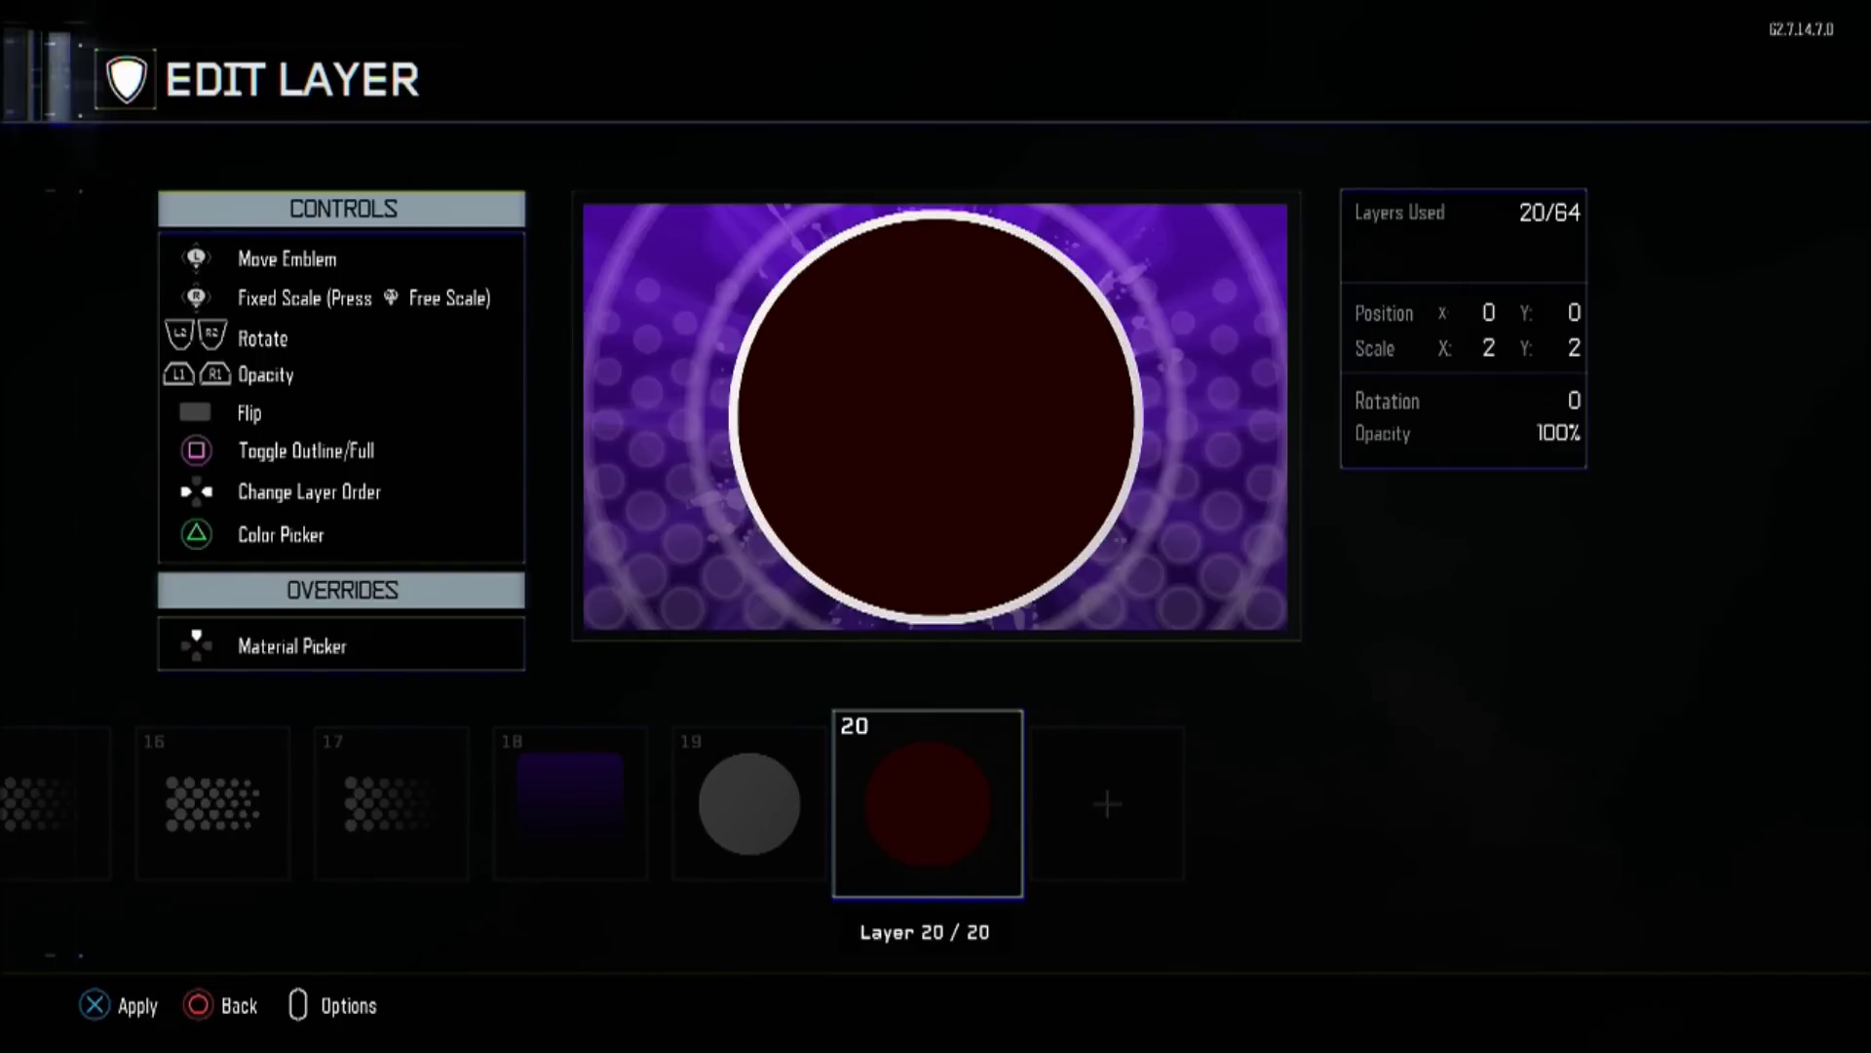
# - Switch the dark red circle's fill to a gradient and set the gradient rotation to 54
pyautogui.press('y')
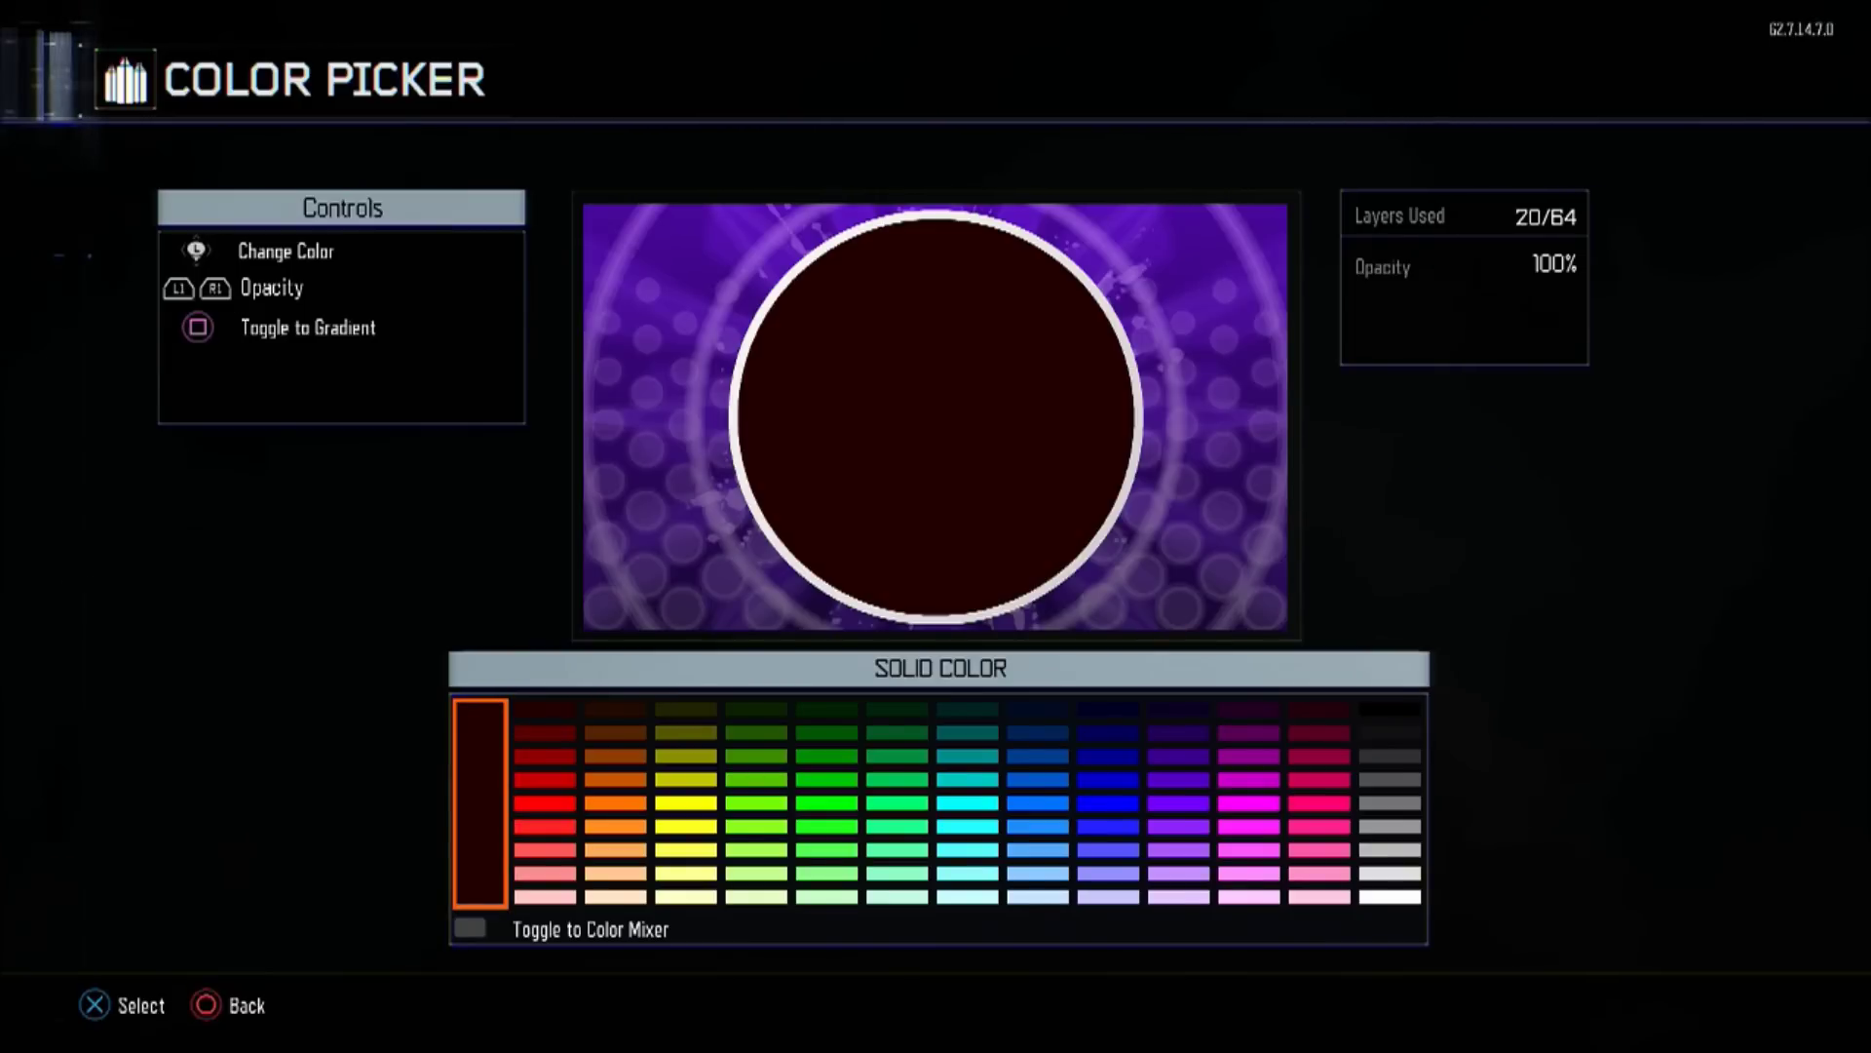
pyautogui.press('x')
pyautogui.press('Right')
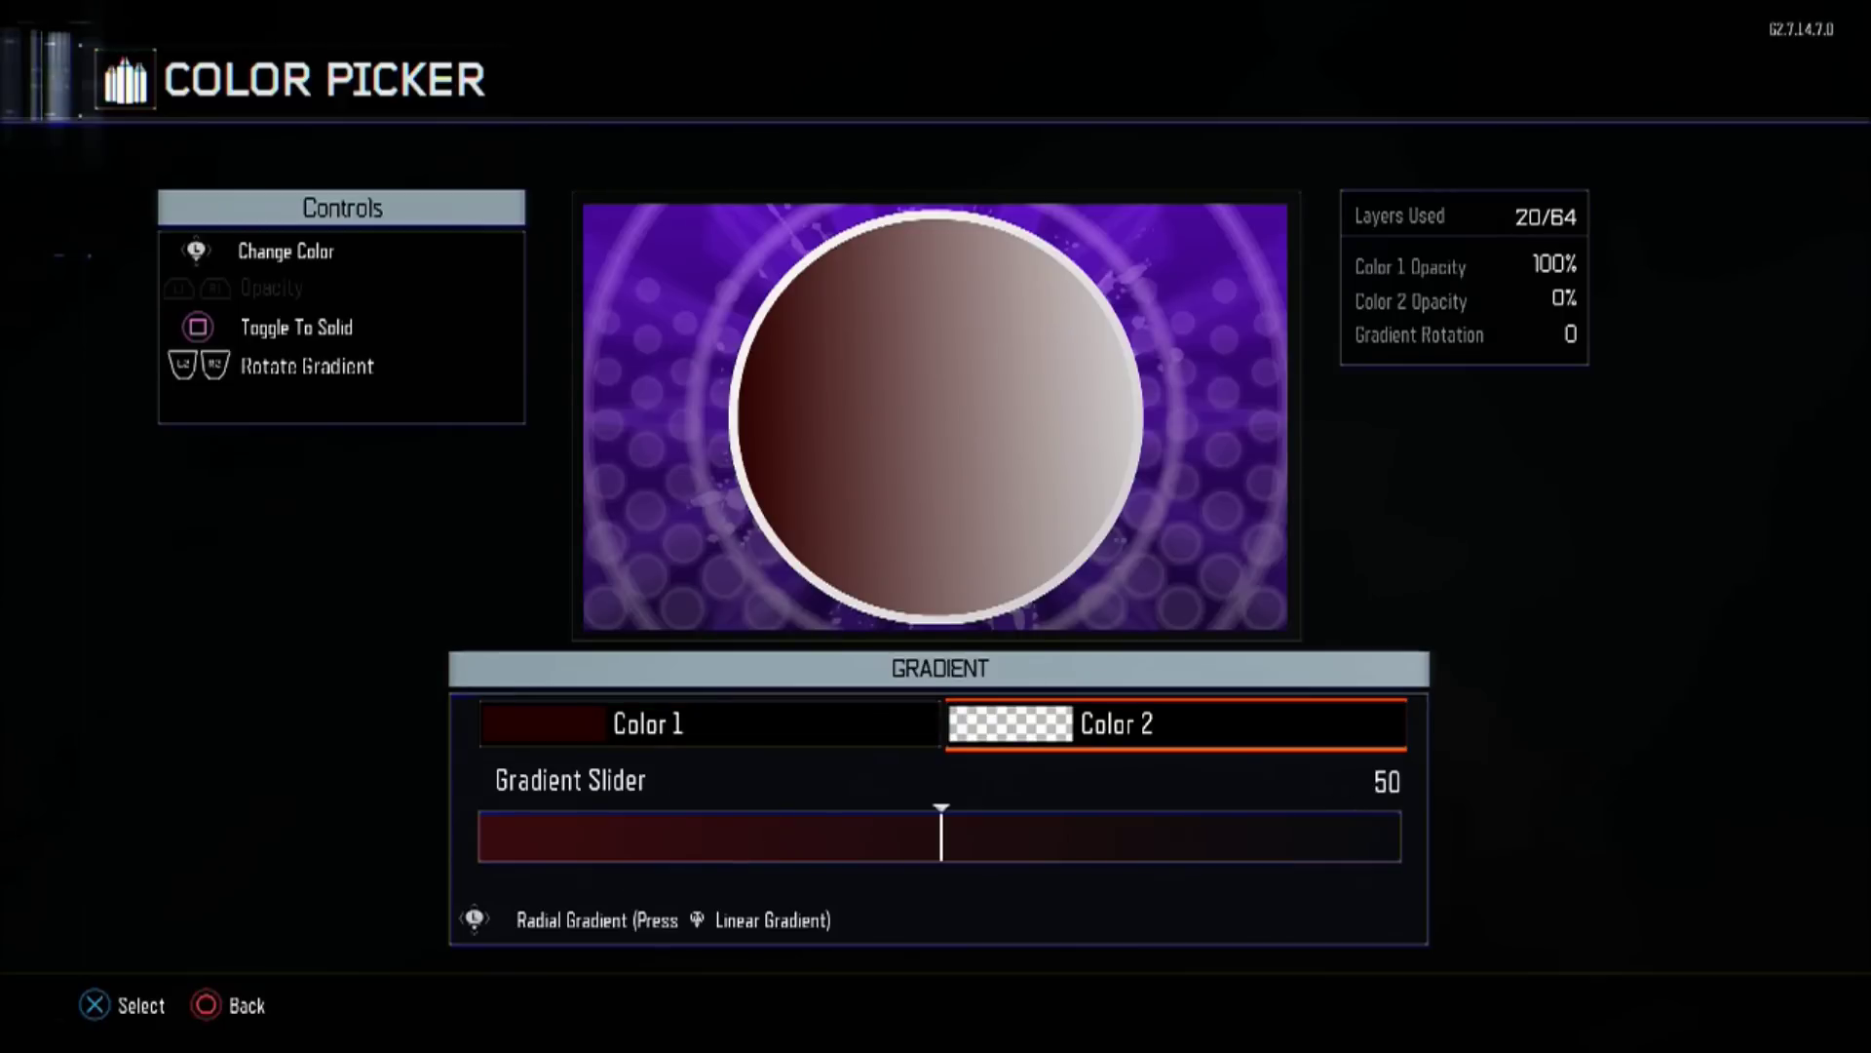
pyautogui.press('R2')
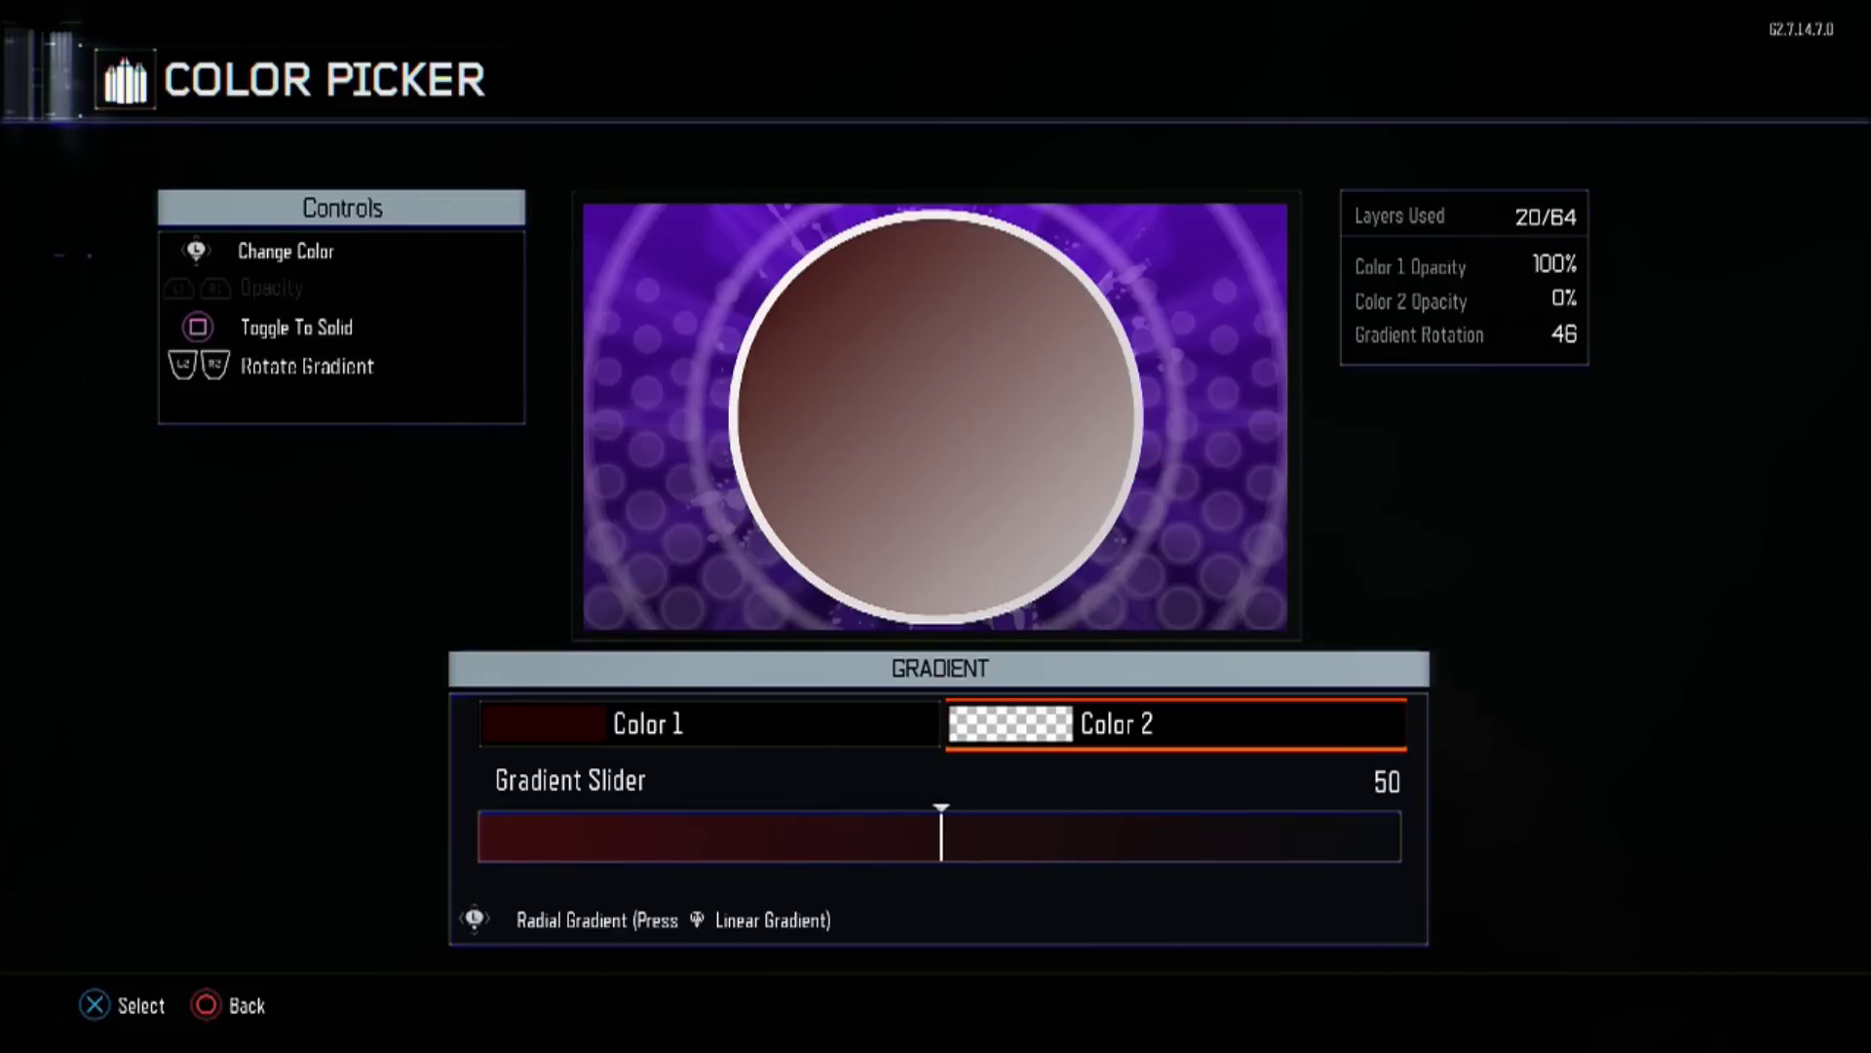
pyautogui.press('R2')
pyautogui.press('L2')
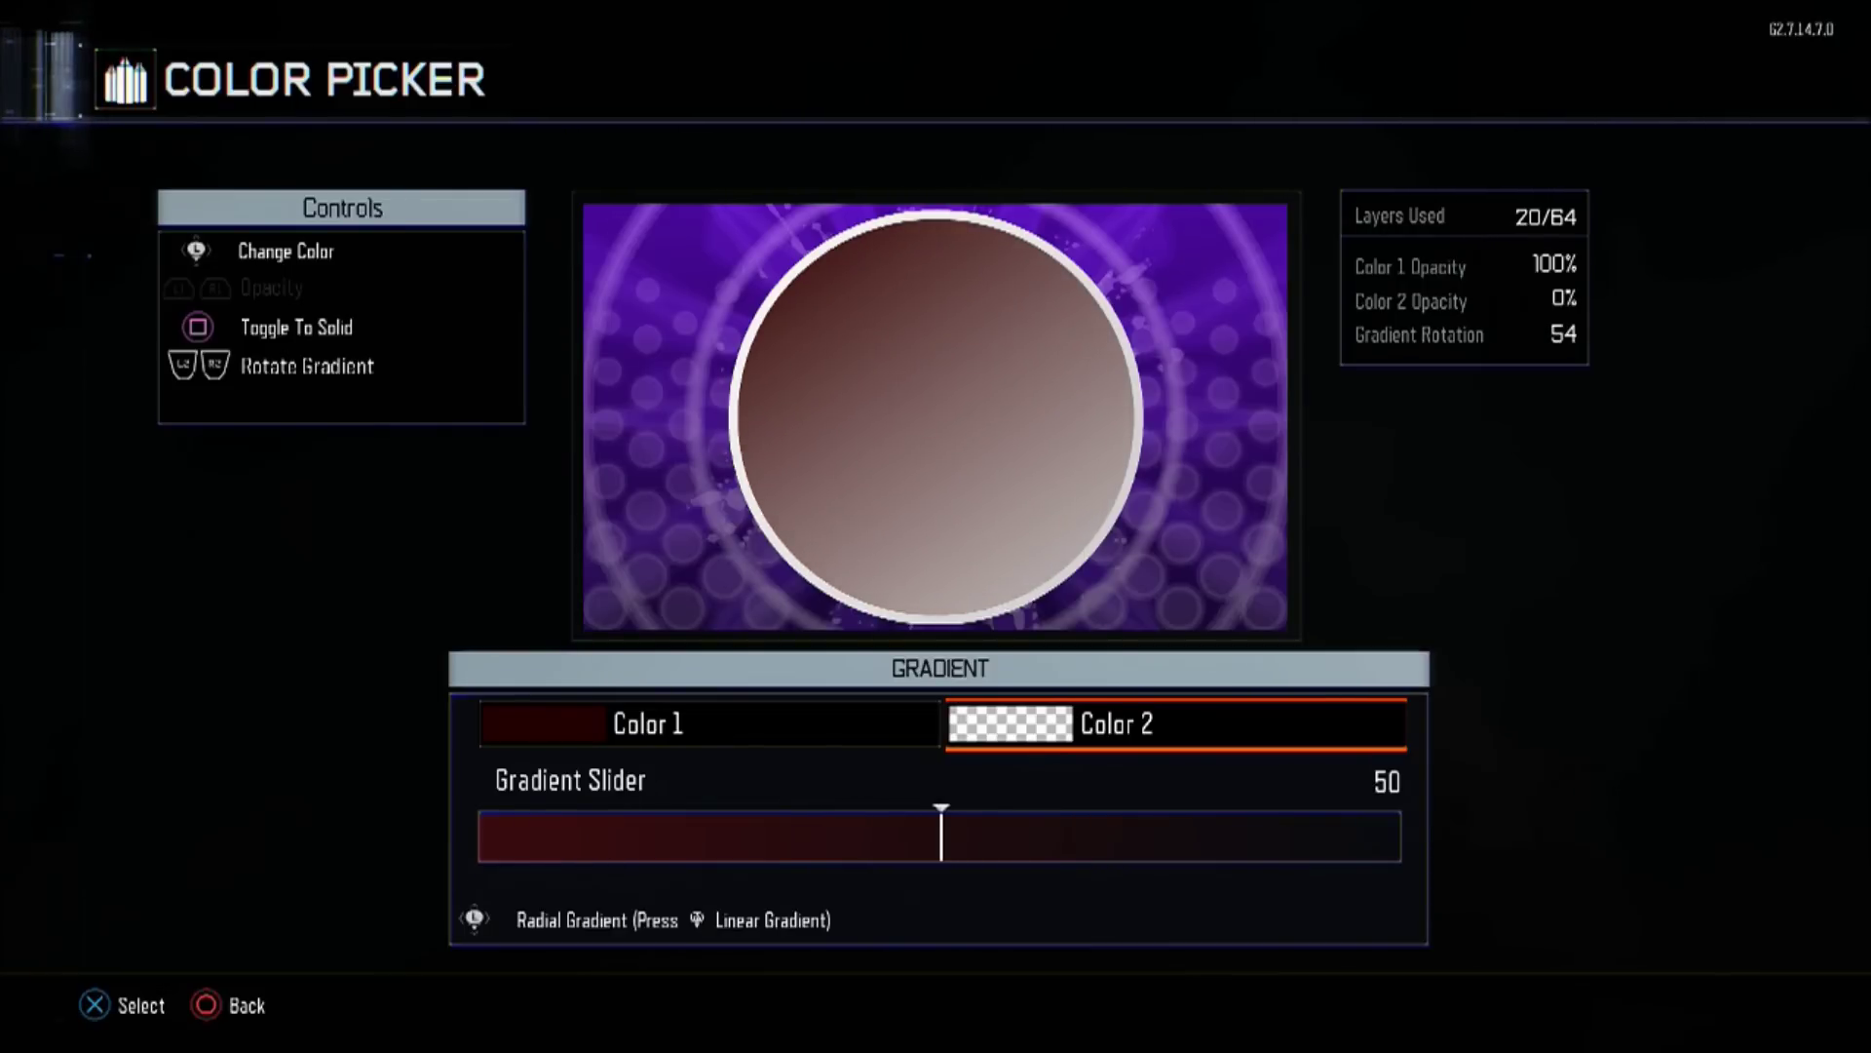
# - Mix the gradient's Color 1 as purple with Red 89, Green 53 and Blue 151
pyautogui.press('Left')
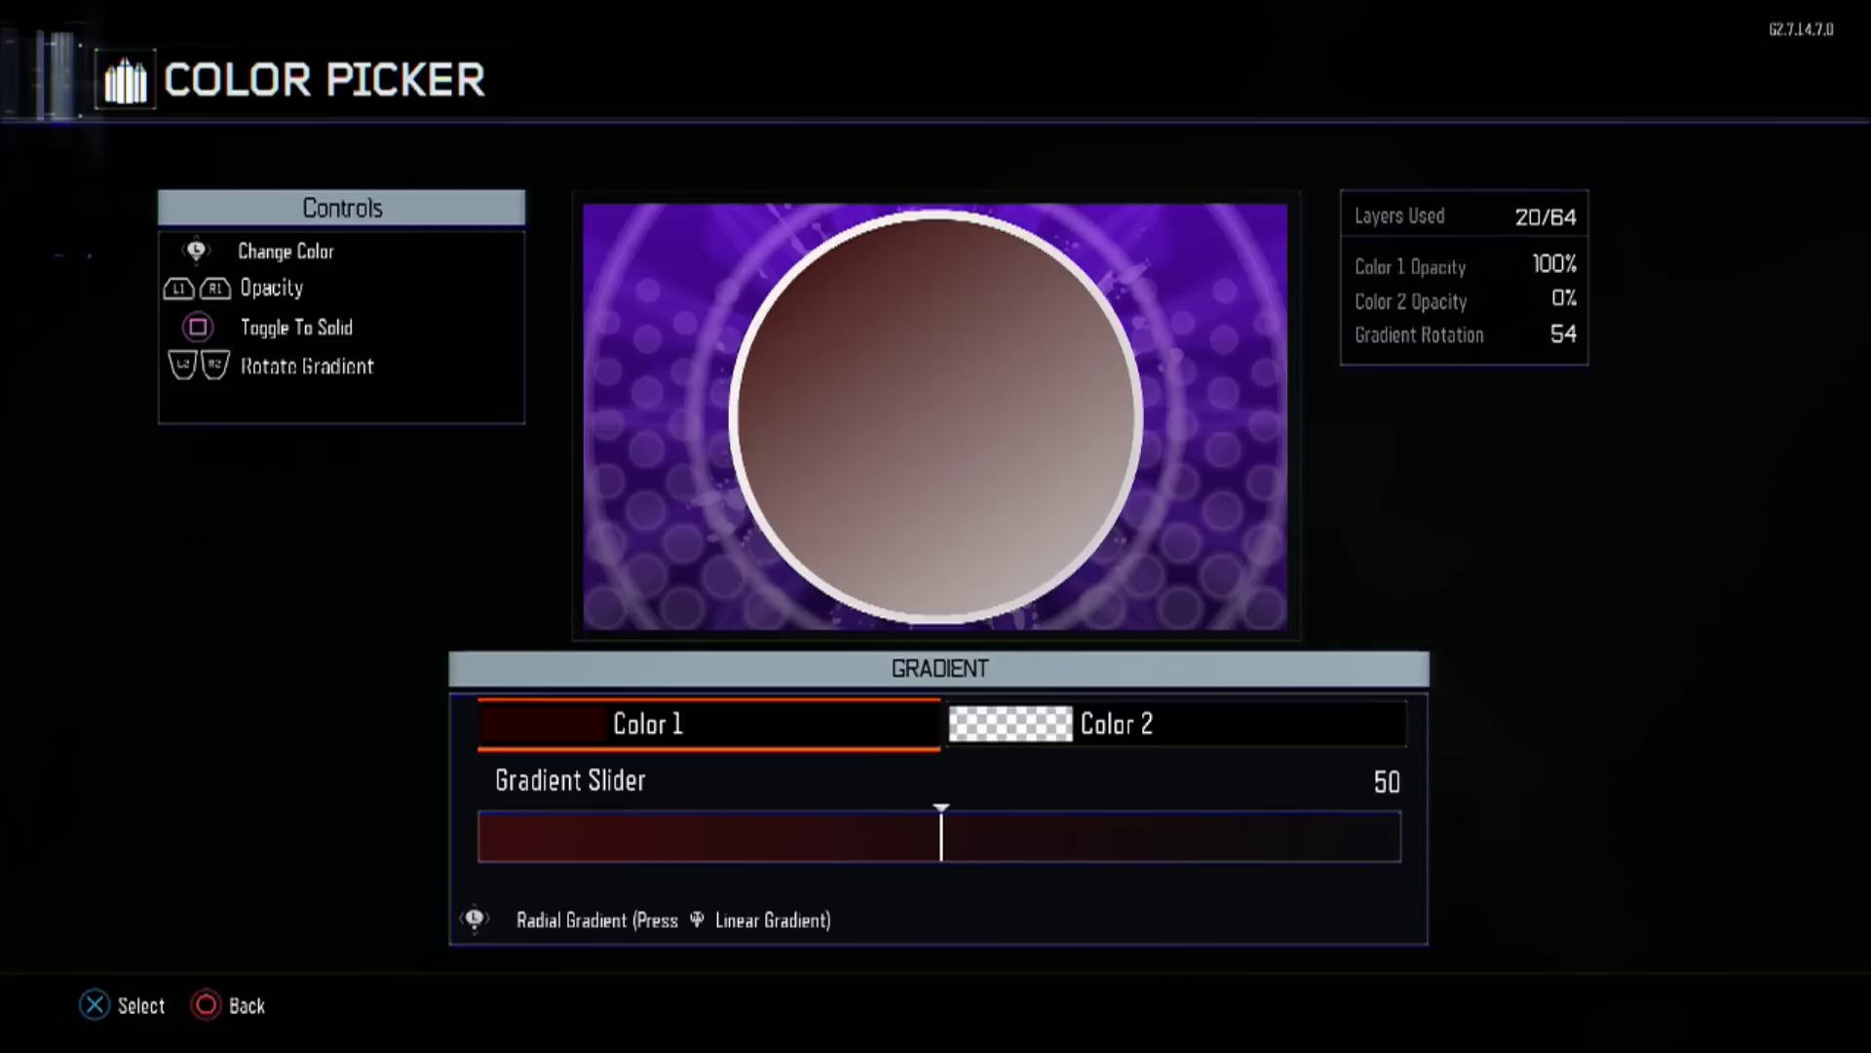
pyautogui.press('Return')
pyautogui.press('Tab')
pyautogui.press('Right')
pyautogui.press('Right')
pyautogui.press('Left')
pyautogui.press('Down')
pyautogui.press('Right')
pyautogui.press('Right')
pyautogui.press('Right')
pyautogui.press('Down')
pyautogui.press('Right')
pyautogui.press('Right')
pyautogui.press('Right')
pyautogui.press('Right')
pyautogui.press('Right')
pyautogui.press('Right')
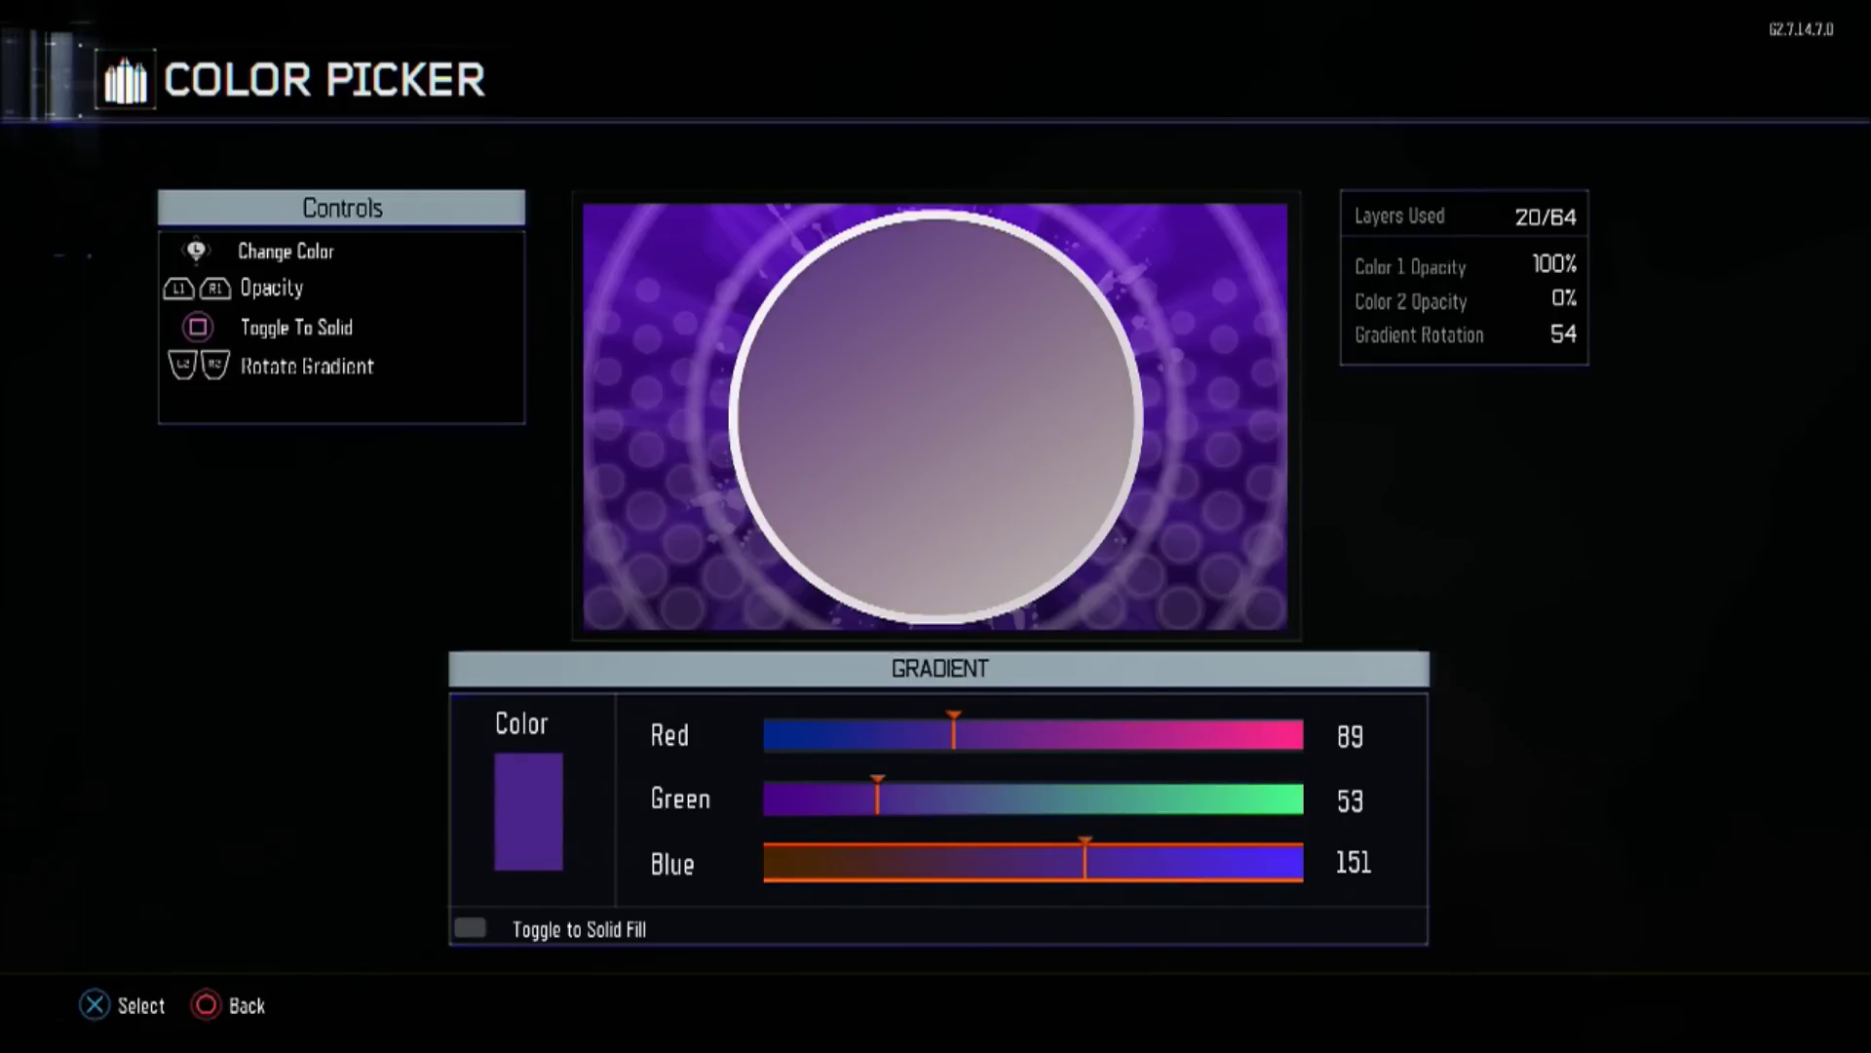
pyautogui.press('Escape')
# - Replace the transparent Color 2 with dark red (Red 60, Green 0, Blue 0) and raise its opacity to 100%
pyautogui.press('Right')
pyautogui.press('Return')
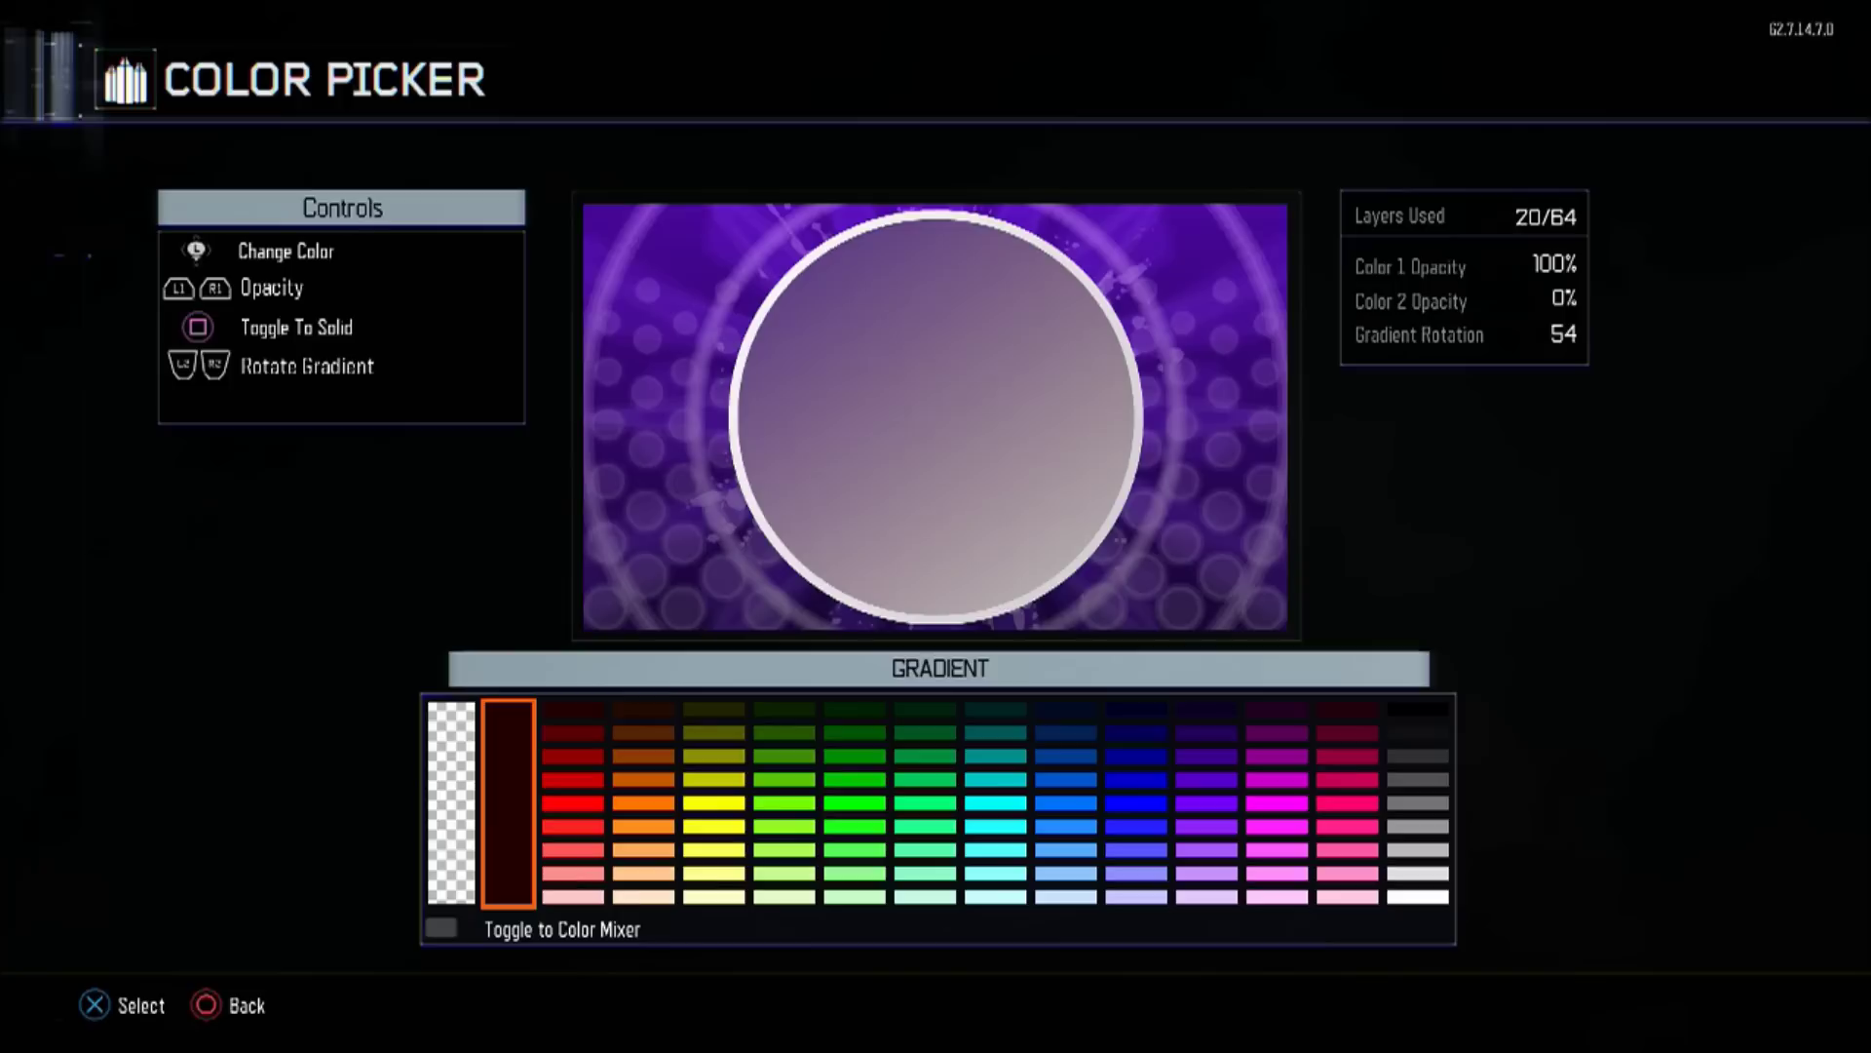
pyautogui.press('Tab')
pyautogui.press('Right')
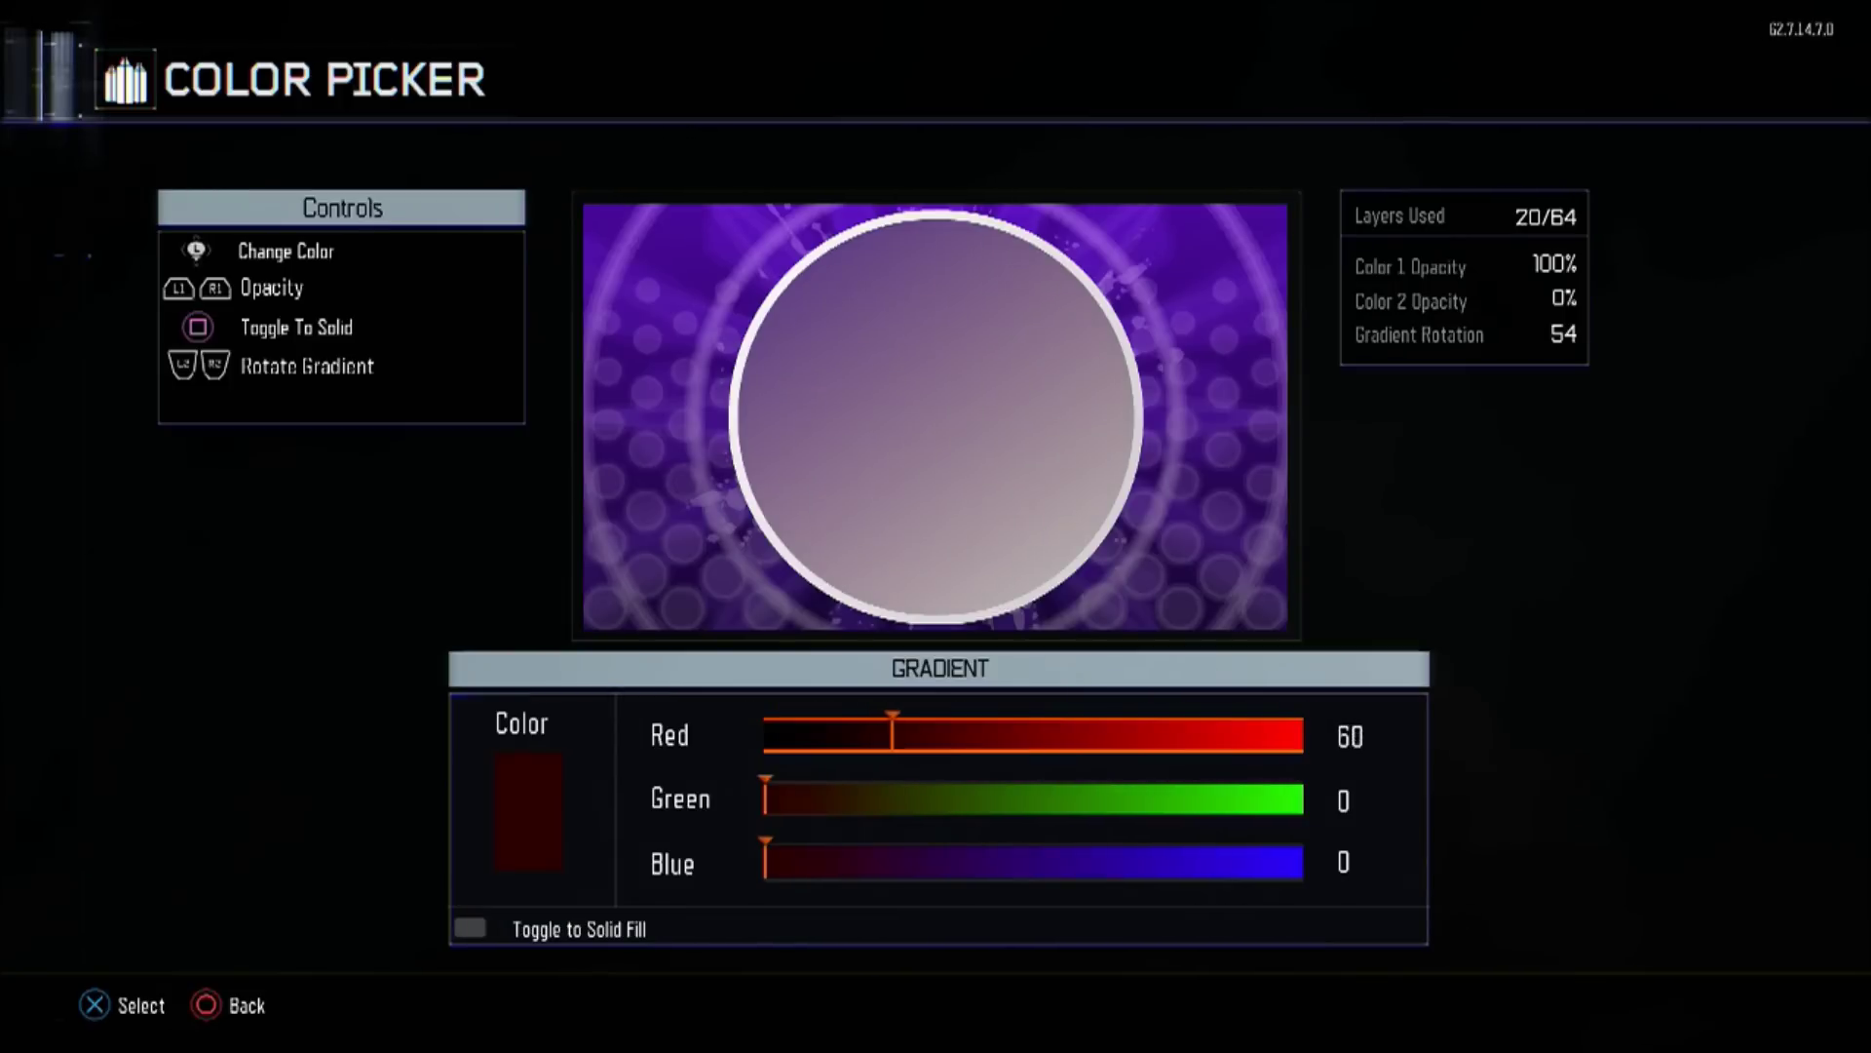
pyautogui.press('Escape')
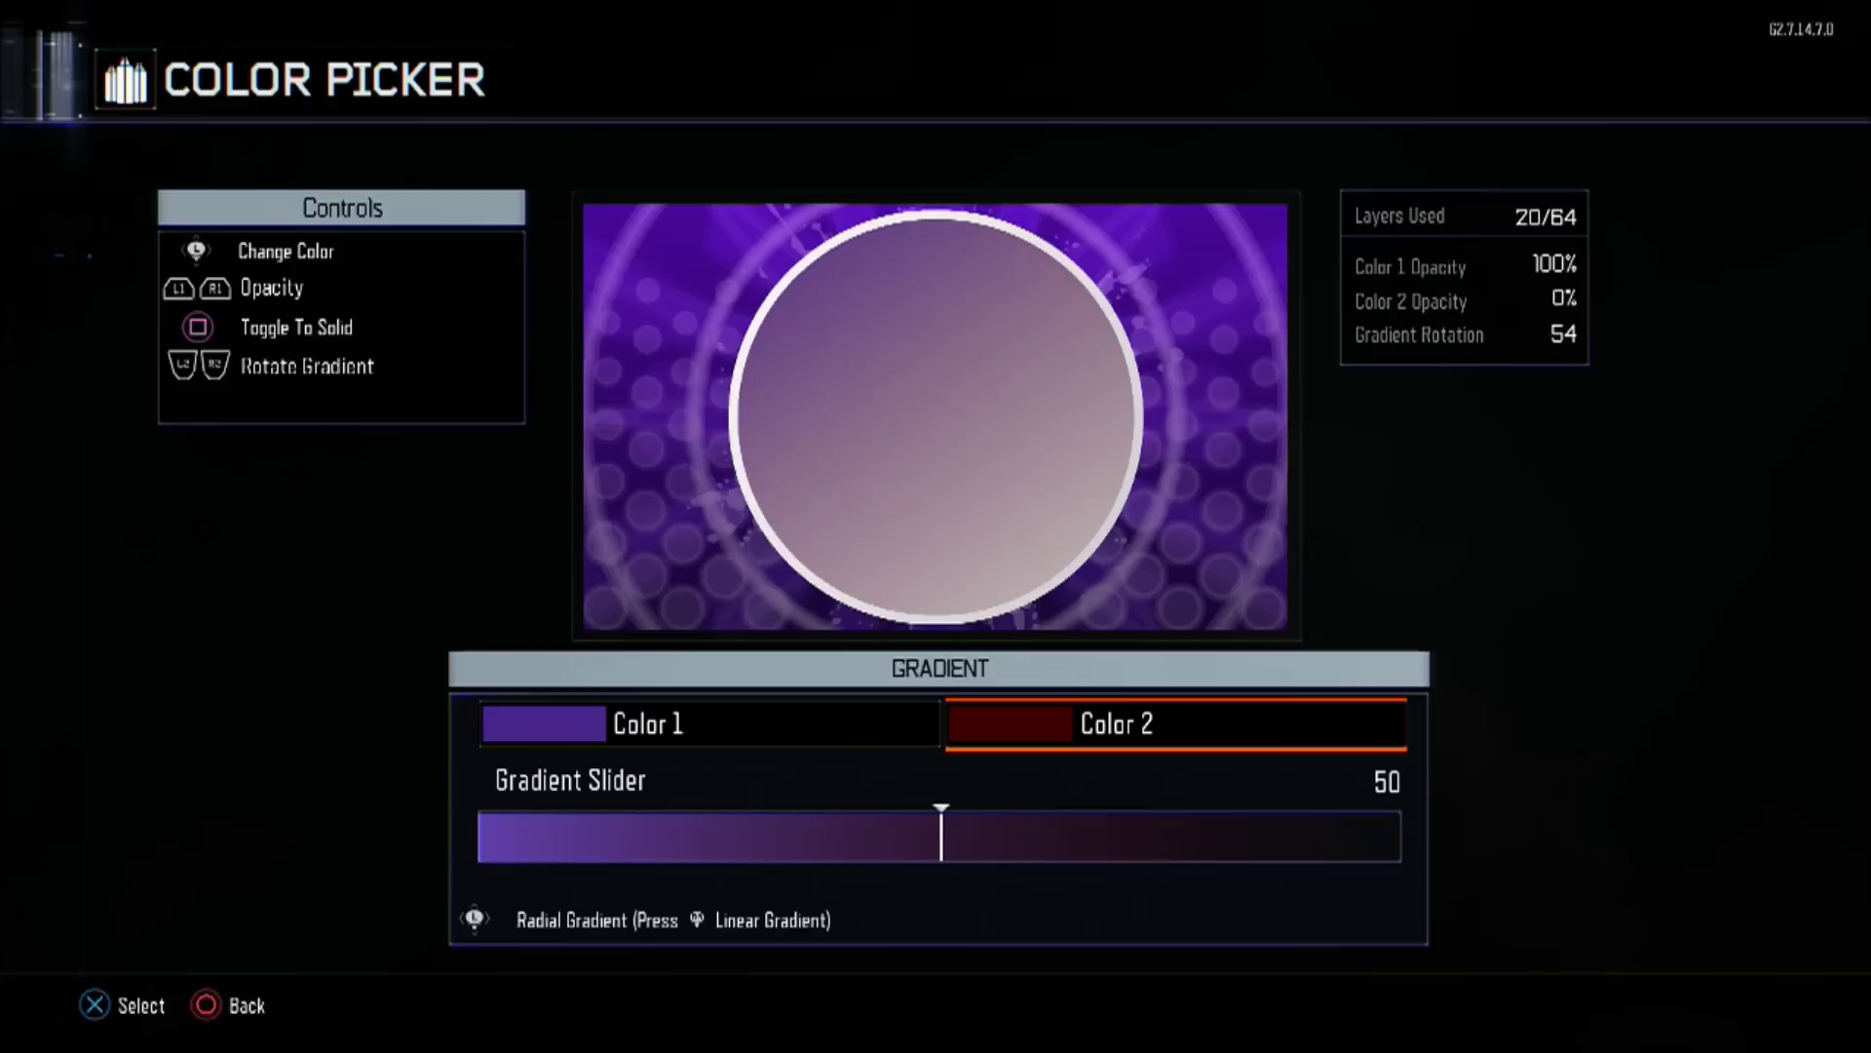
pyautogui.press('e')
pyautogui.press('pageup')
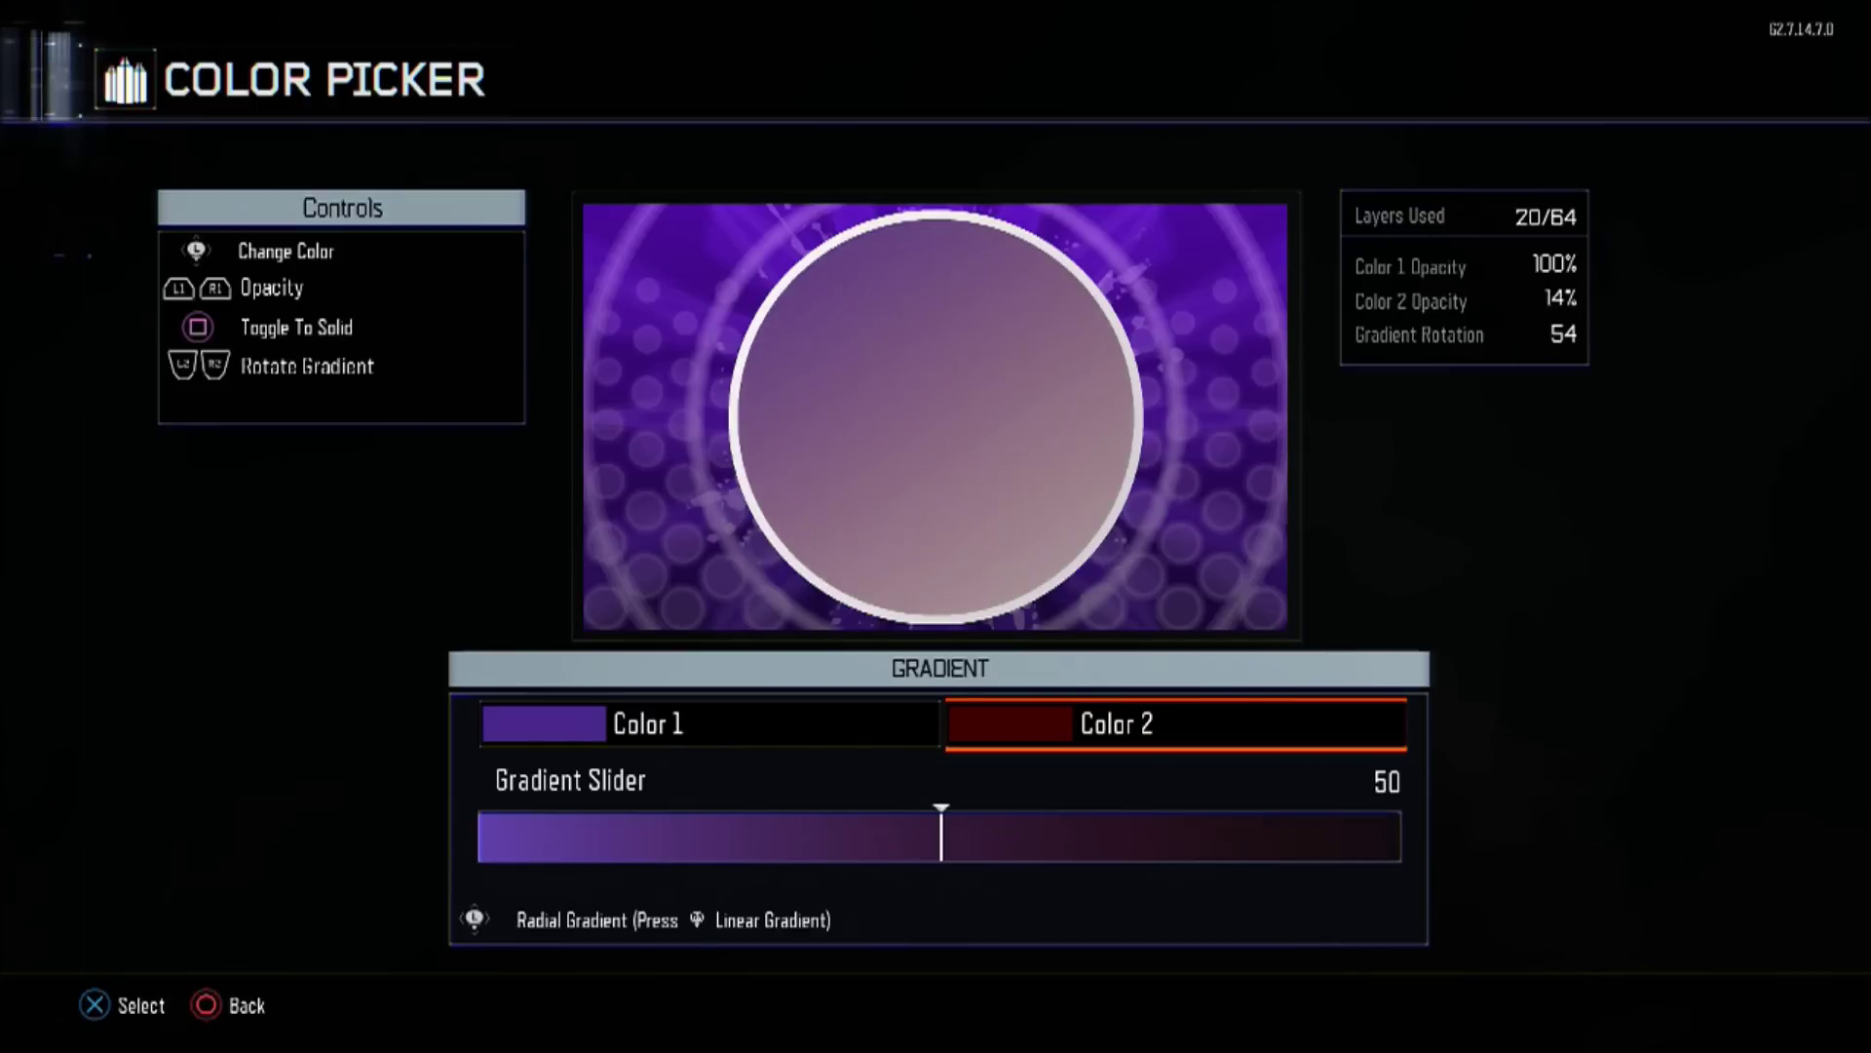
pyautogui.press('pageup')
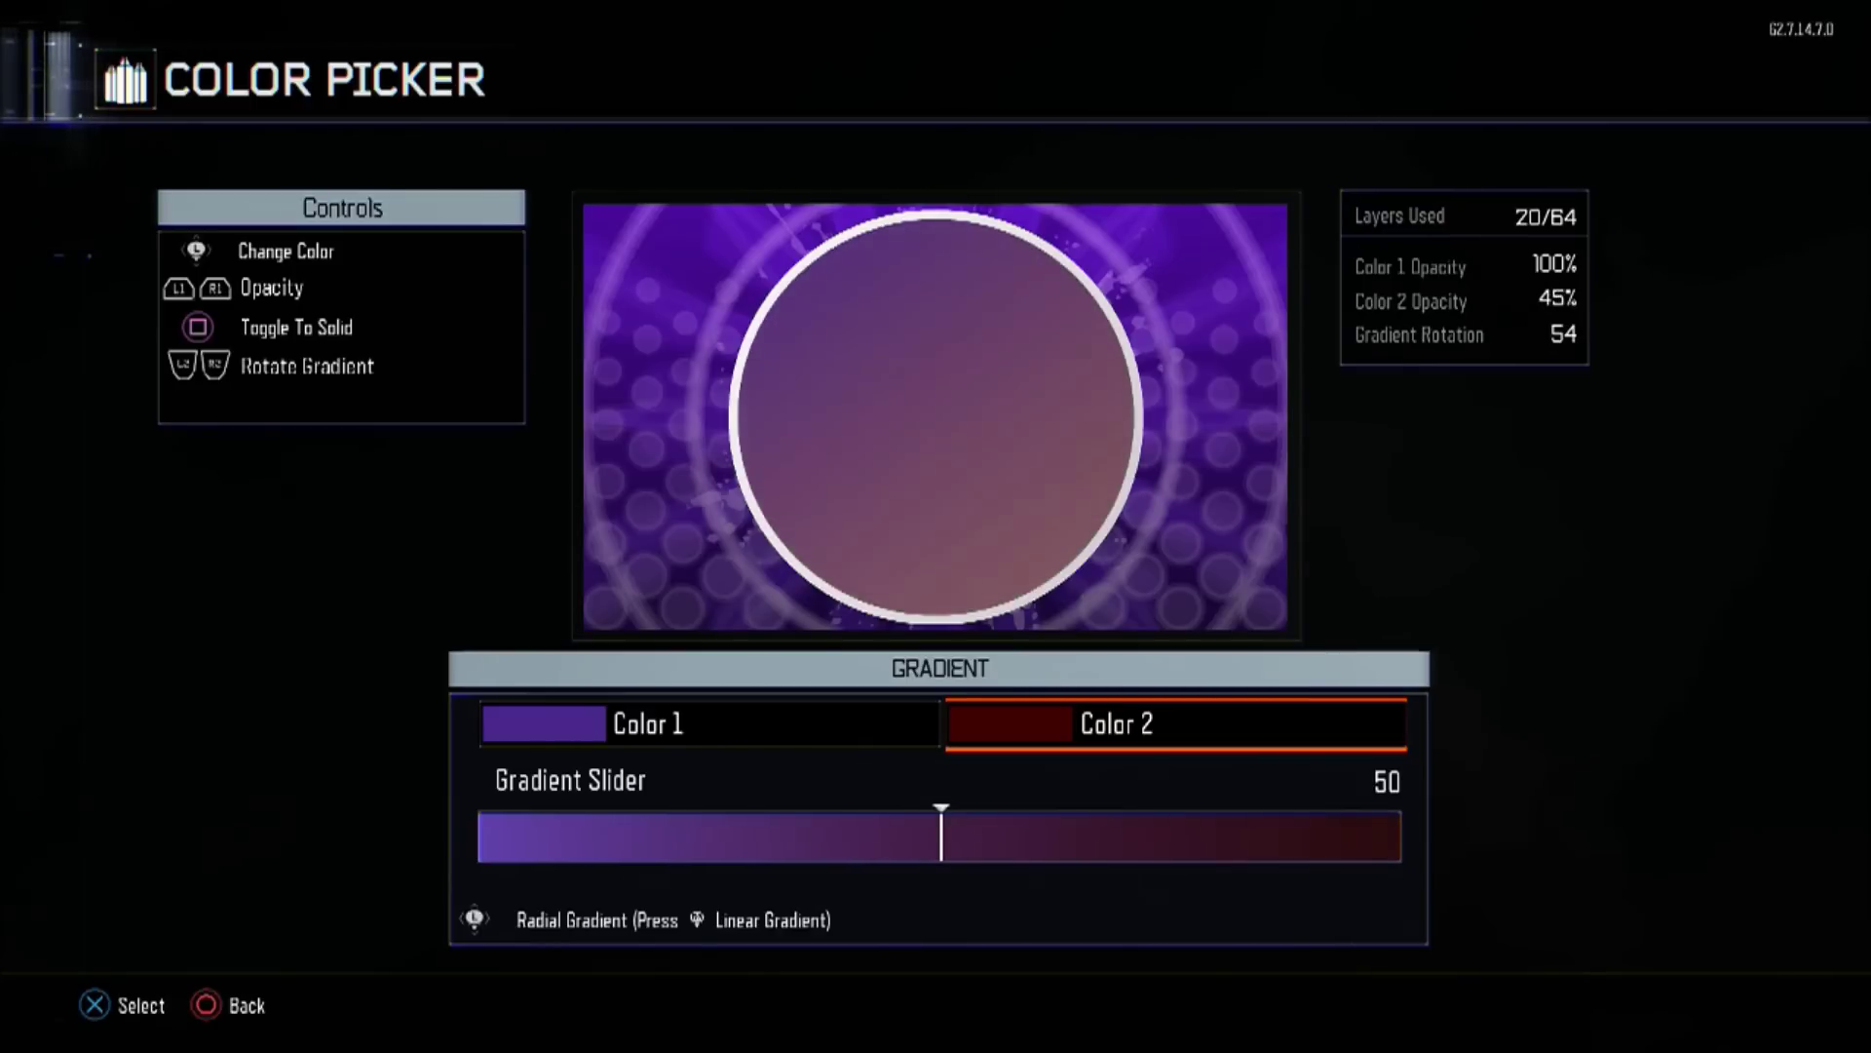
pyautogui.press('pageup')
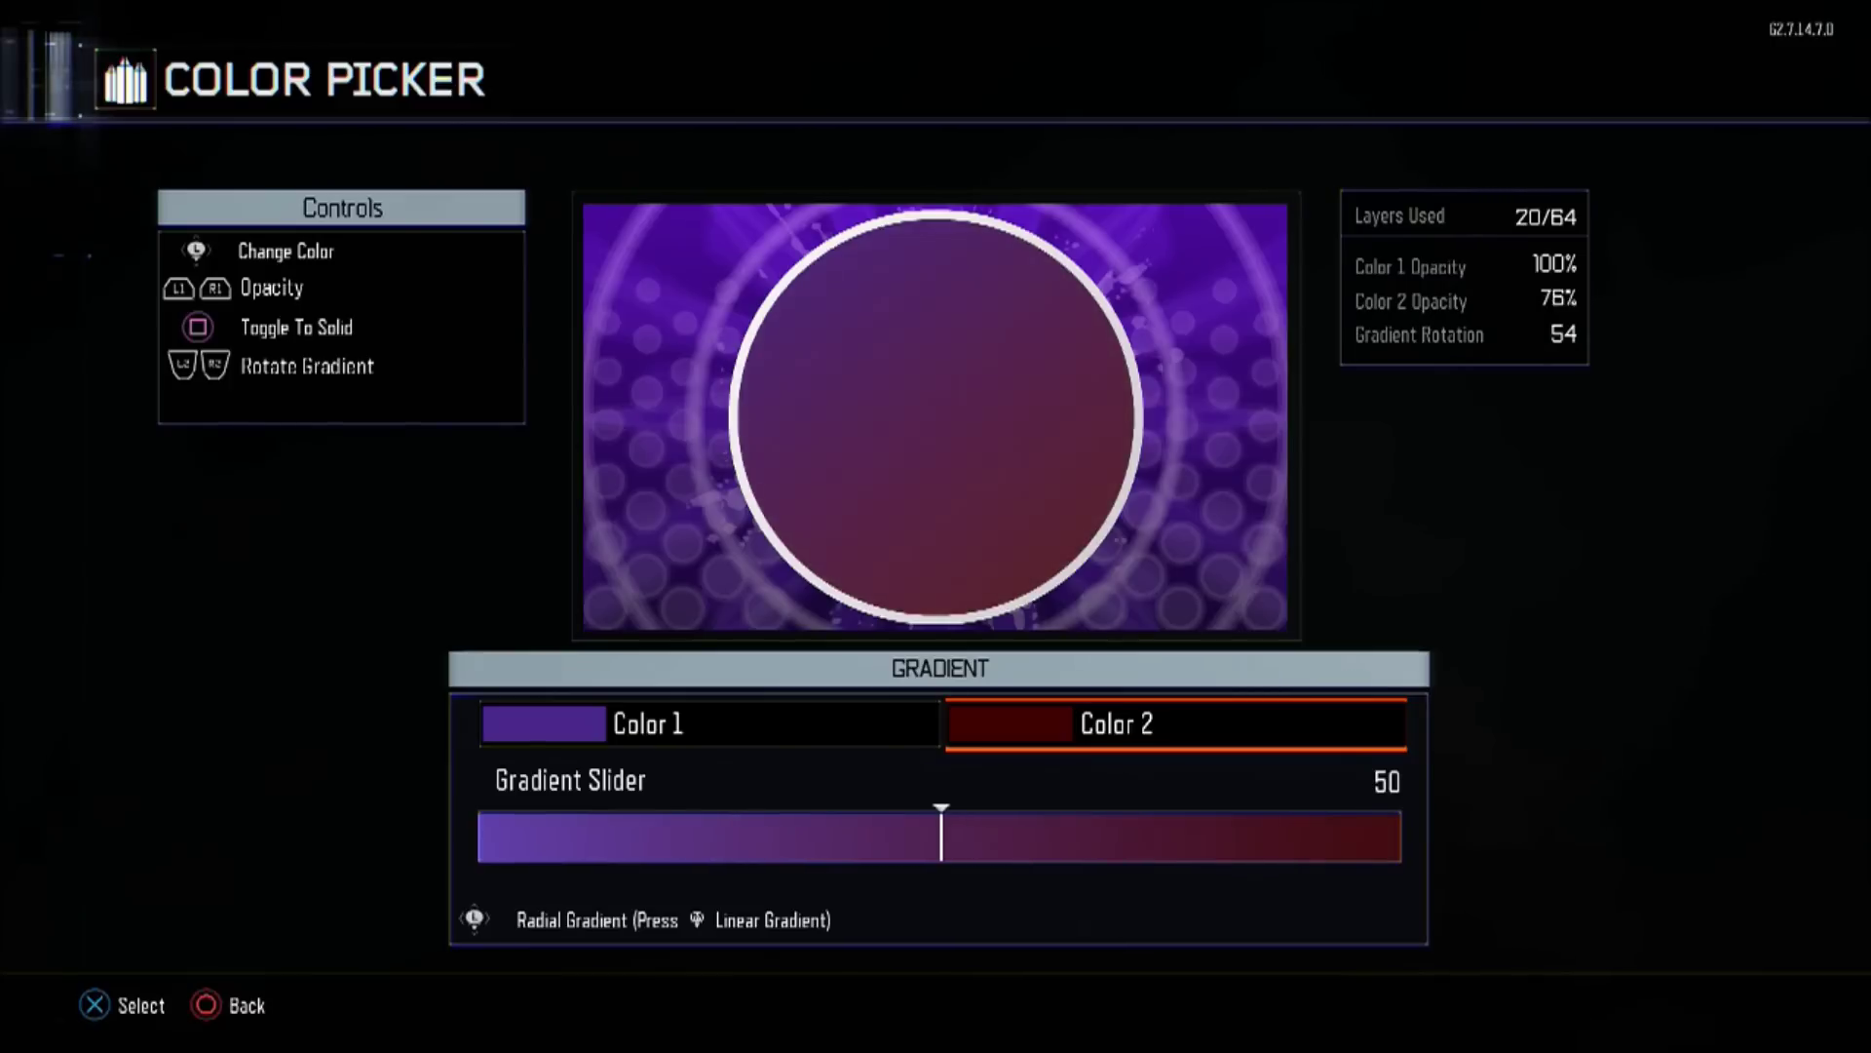
pyautogui.press('pageup')
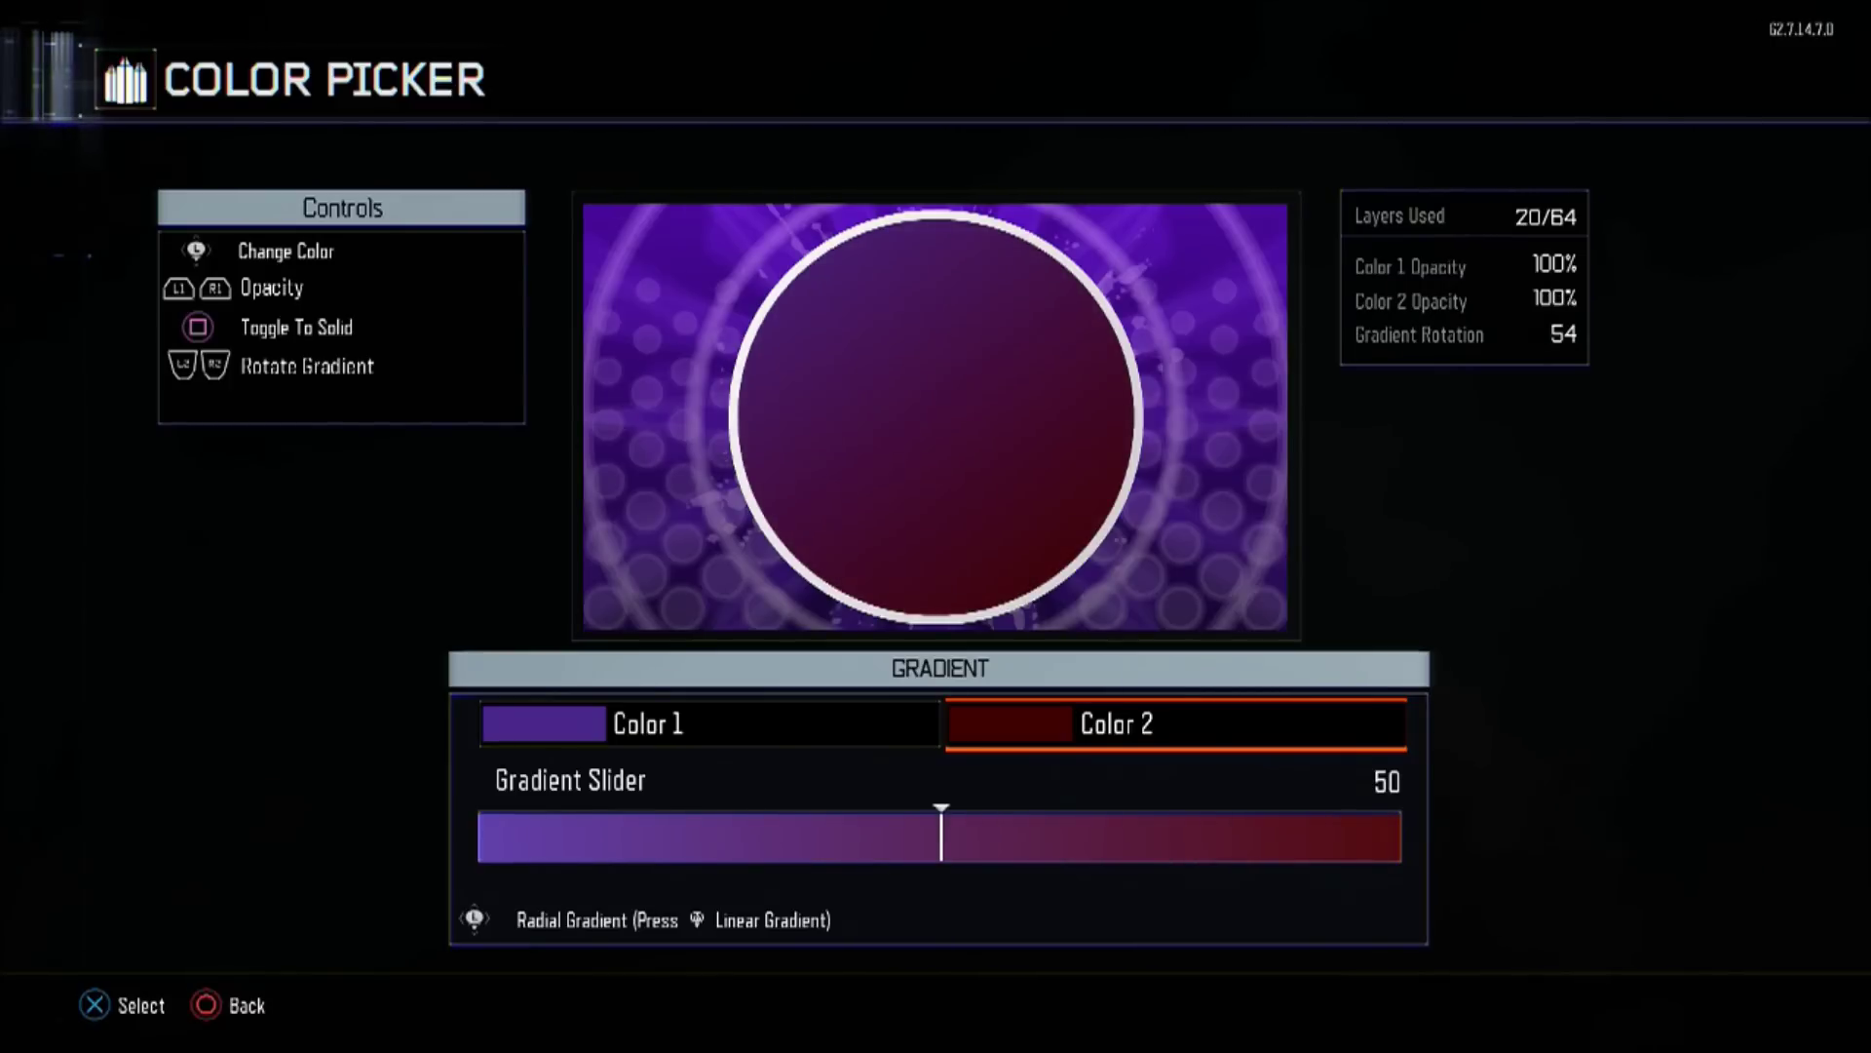
# - Mix Color 2 as a darker purple, return to the layer overview and select the empty slot after layer 20
pyautogui.press('Return')
pyautogui.press('Tab')
pyautogui.press('Down')
pyautogui.press('Right')
pyautogui.press('Right')
pyautogui.press('Left')
pyautogui.press('Down')
pyautogui.press('Right')
pyautogui.press('Right')
pyautogui.press('Right')
pyautogui.press('Right')
pyautogui.press('Right')
pyautogui.press('Return')
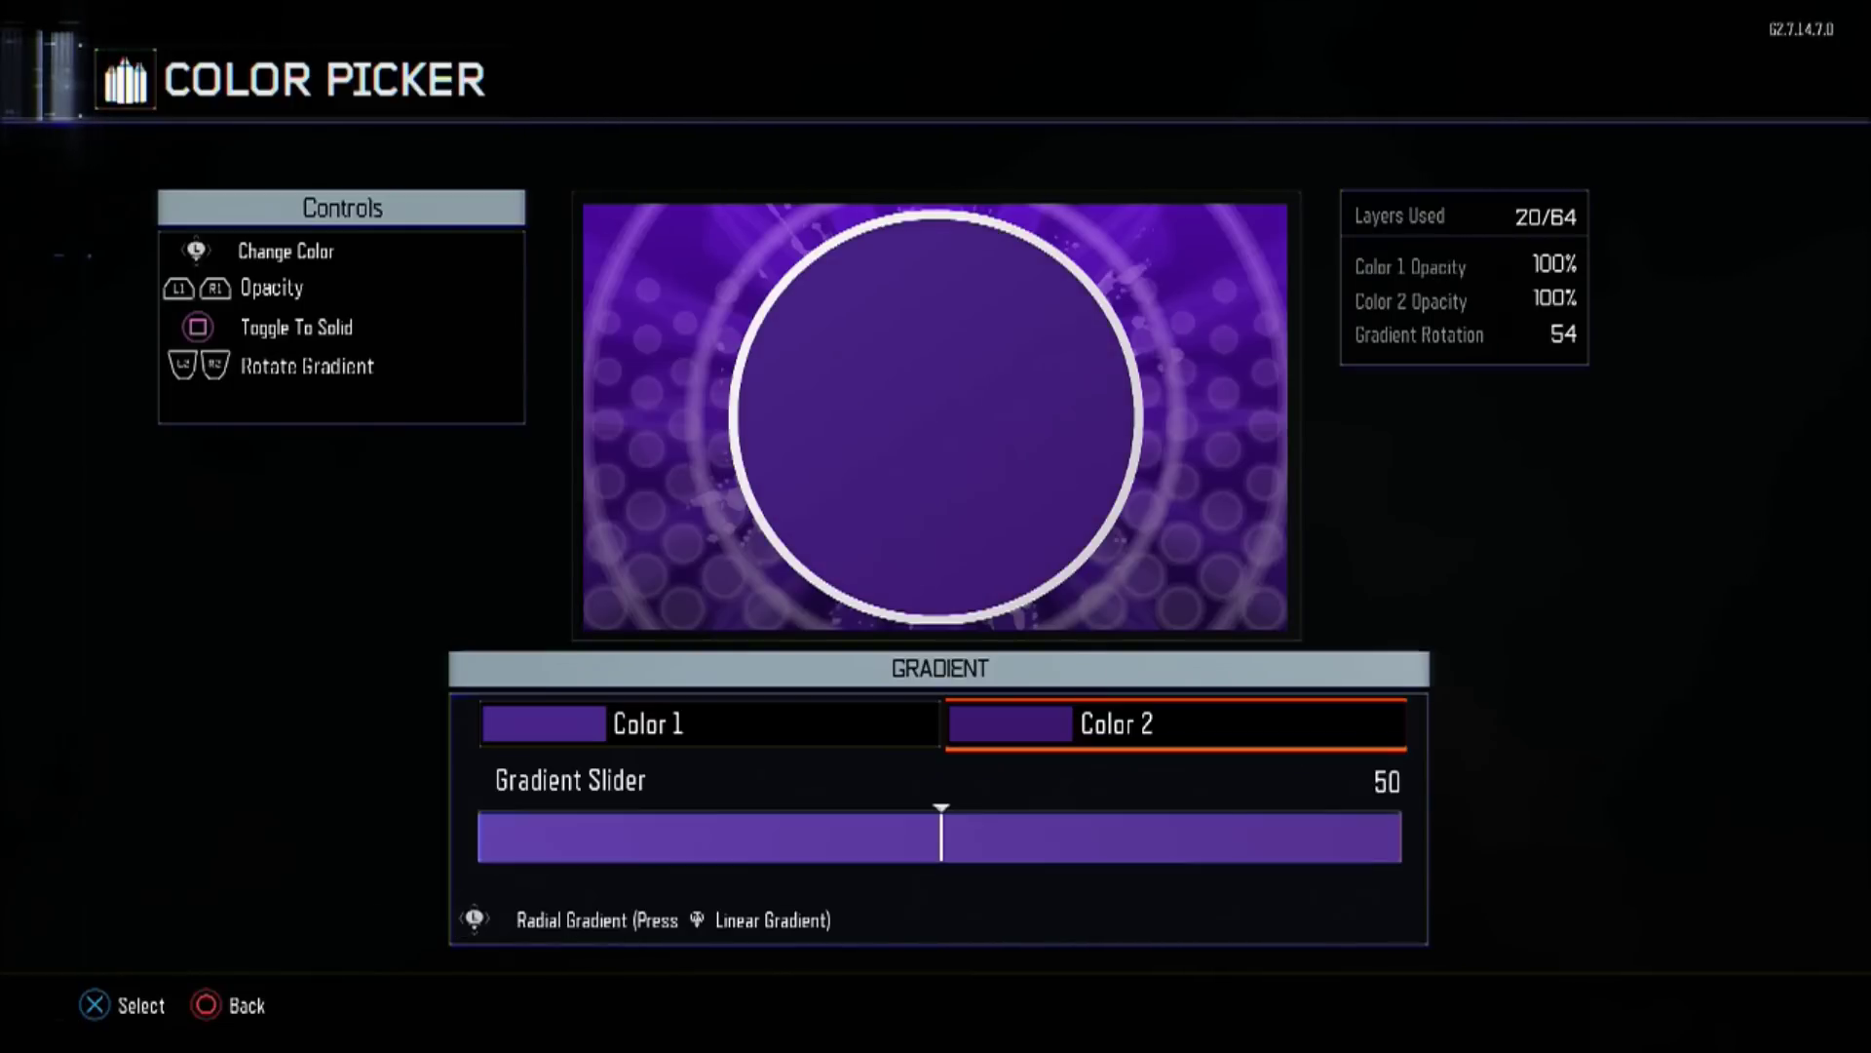
pyautogui.press('Escape')
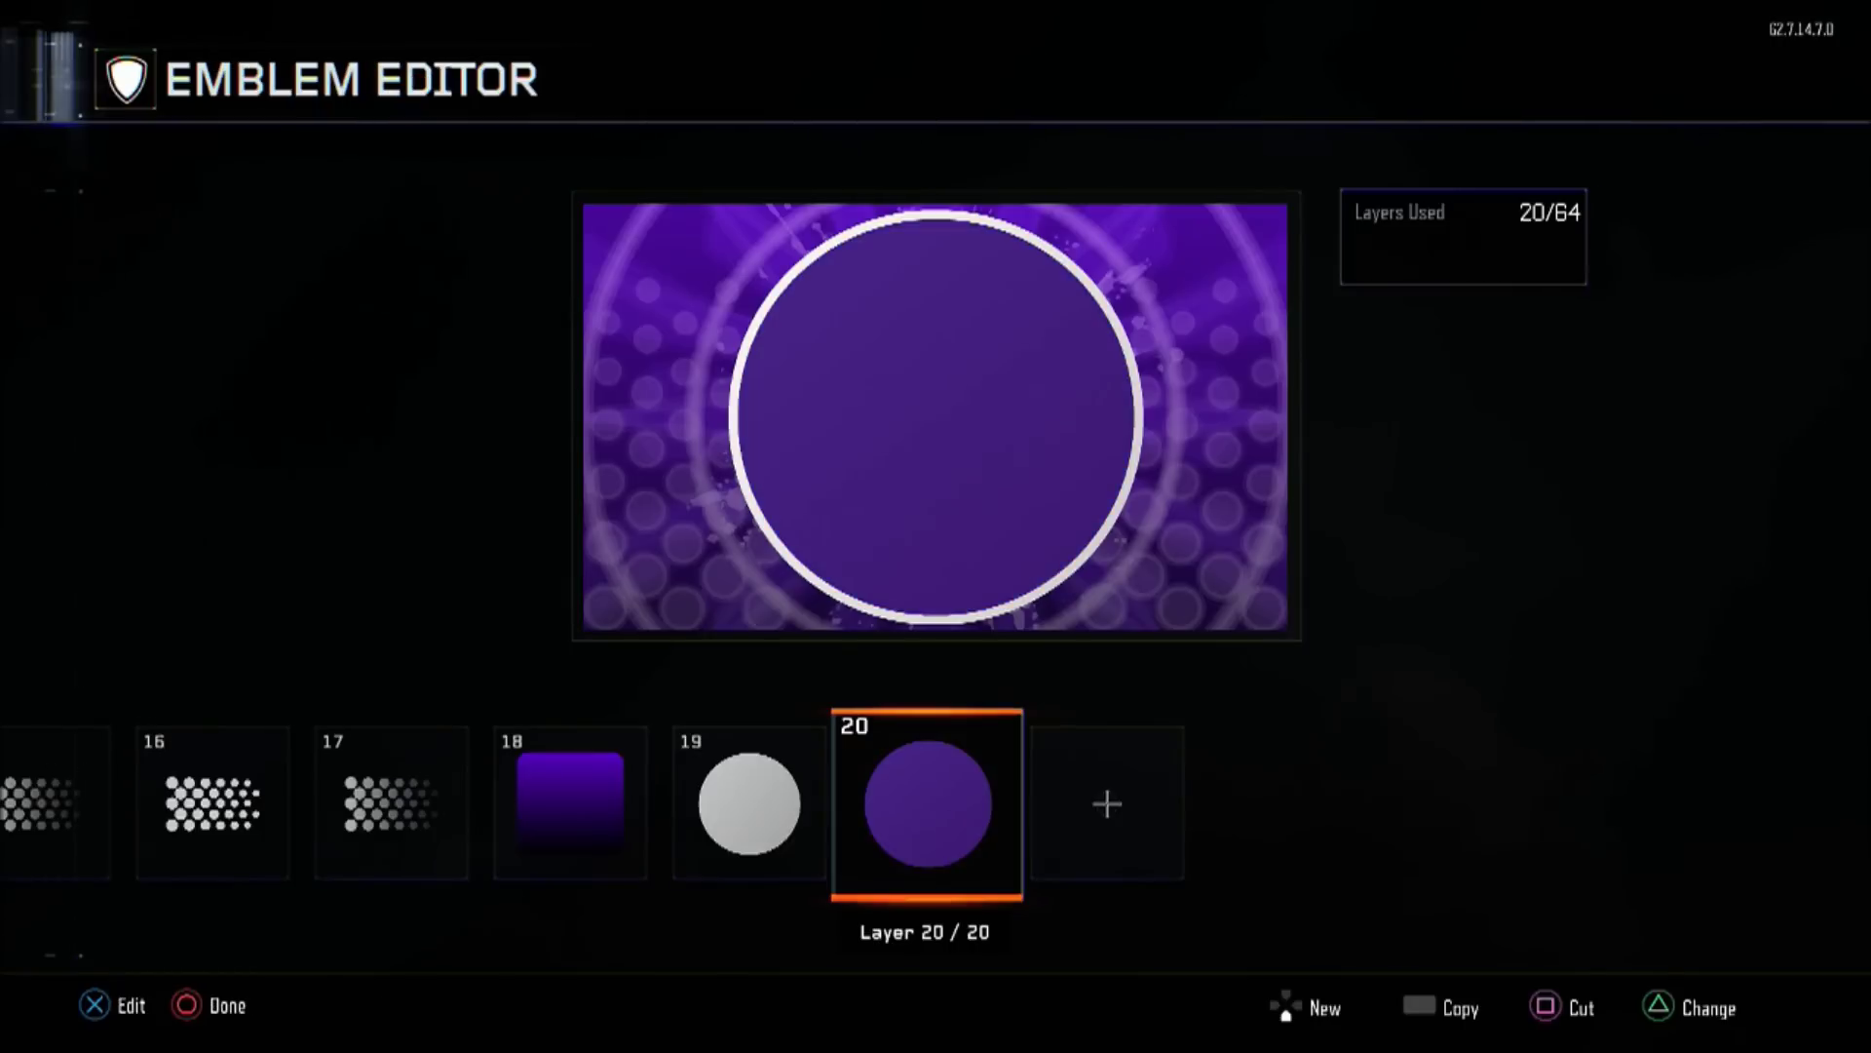
pyautogui.press('Right')
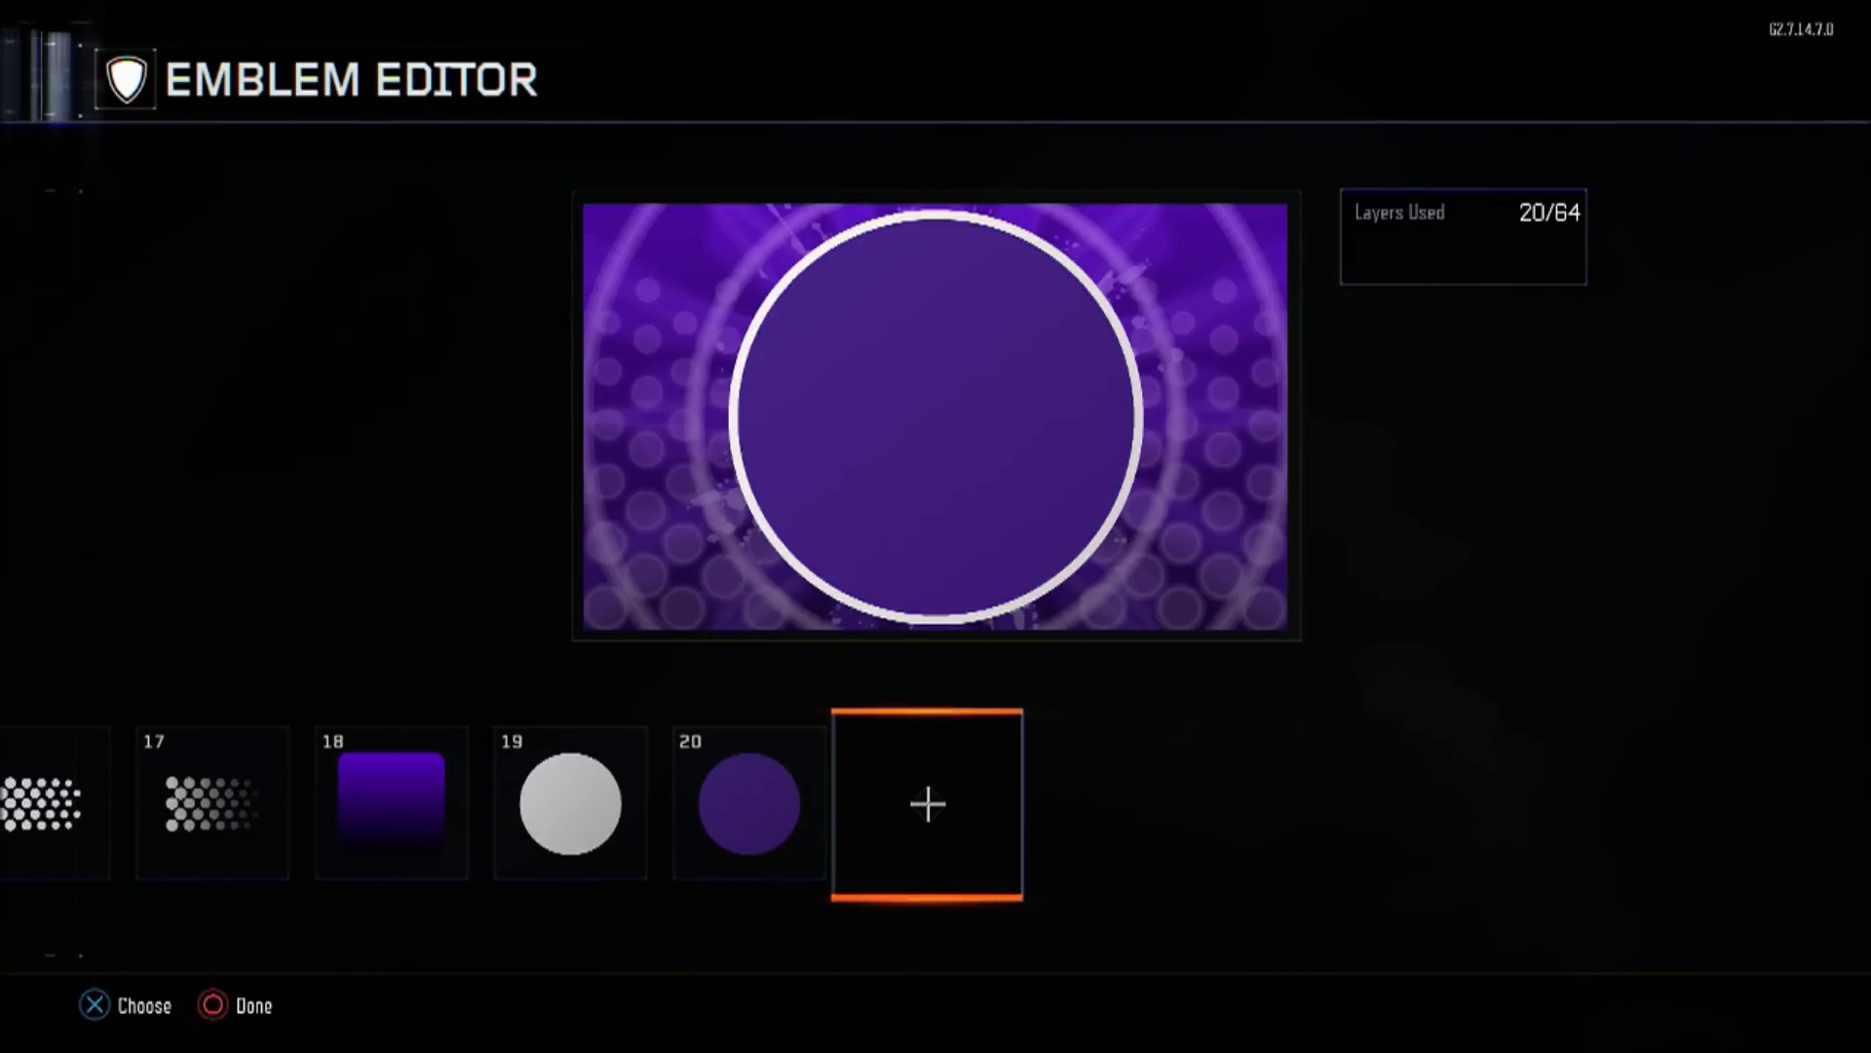
# - Duplicate the purple gradient circle of layer 20 into a new layer and scale the copy to -19 on both axes
pyautogui.press('Left')
pyautogui.hotkey('ctrl', 'c')
pyautogui.hotkey('ctrl', 'v')
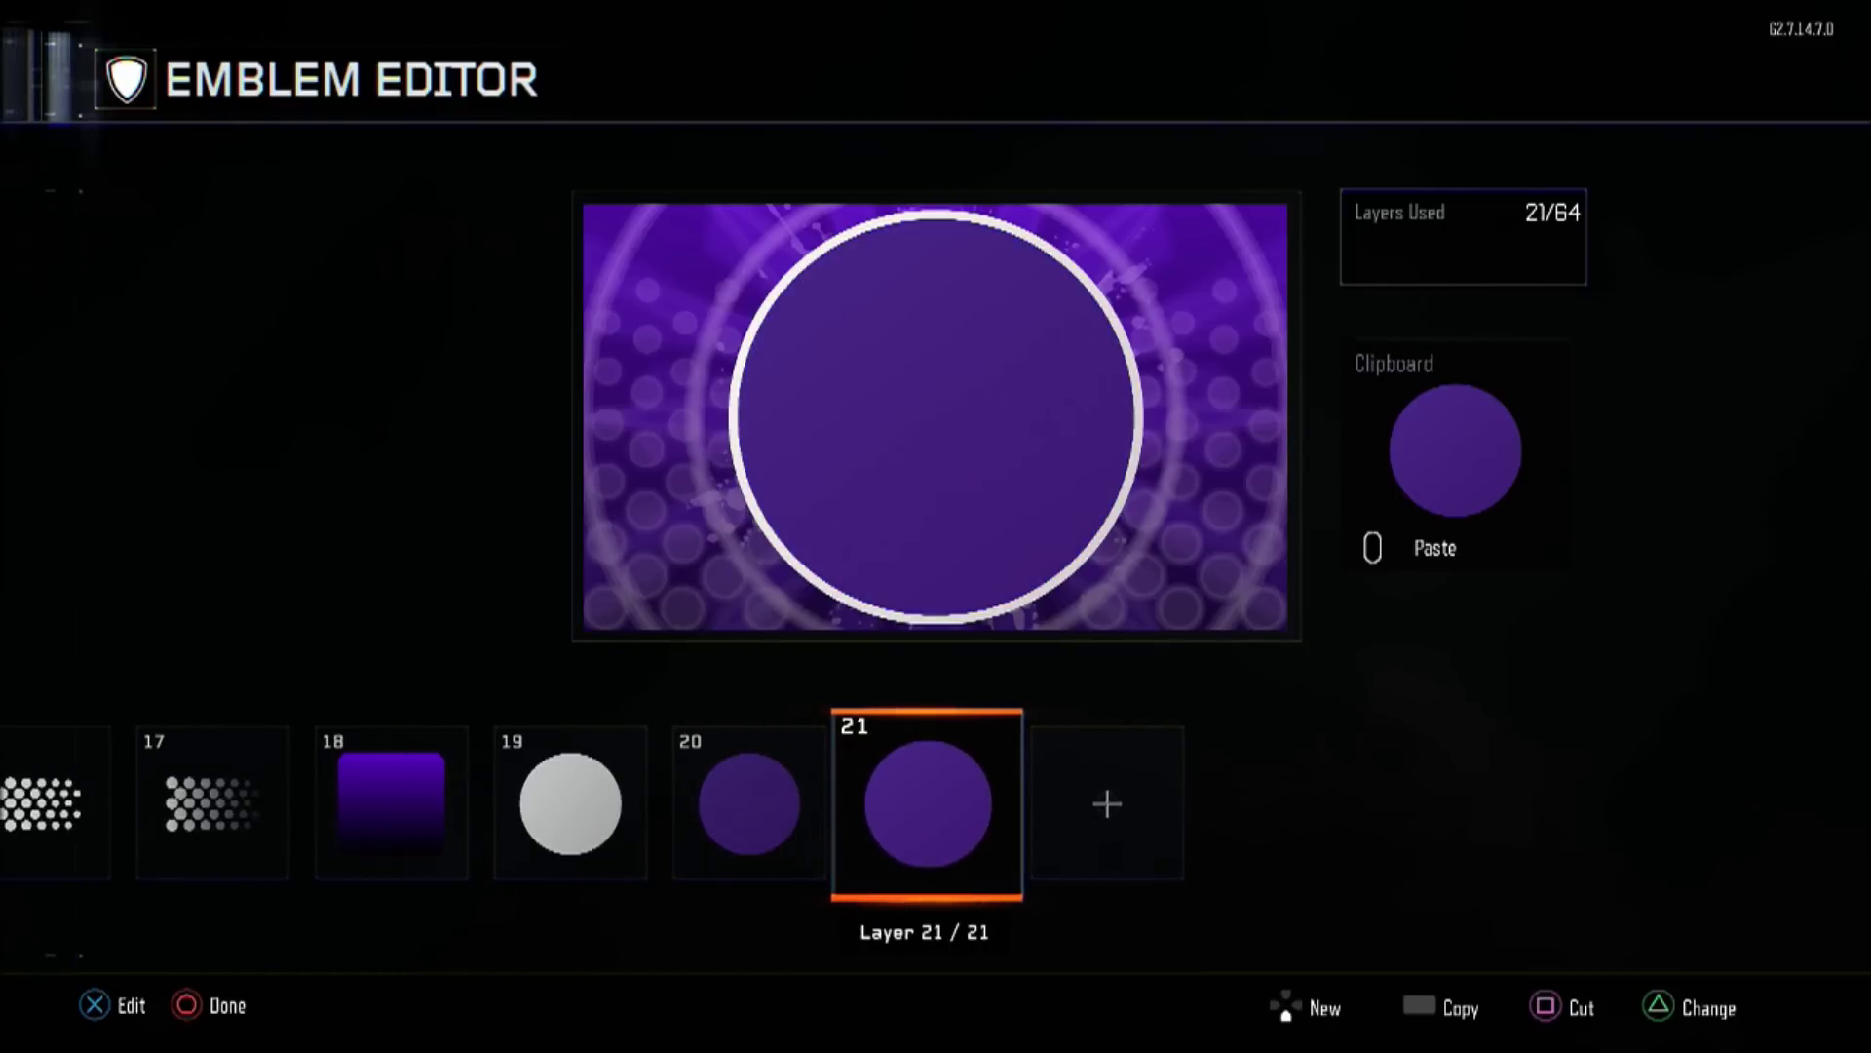
pyautogui.press('Return')
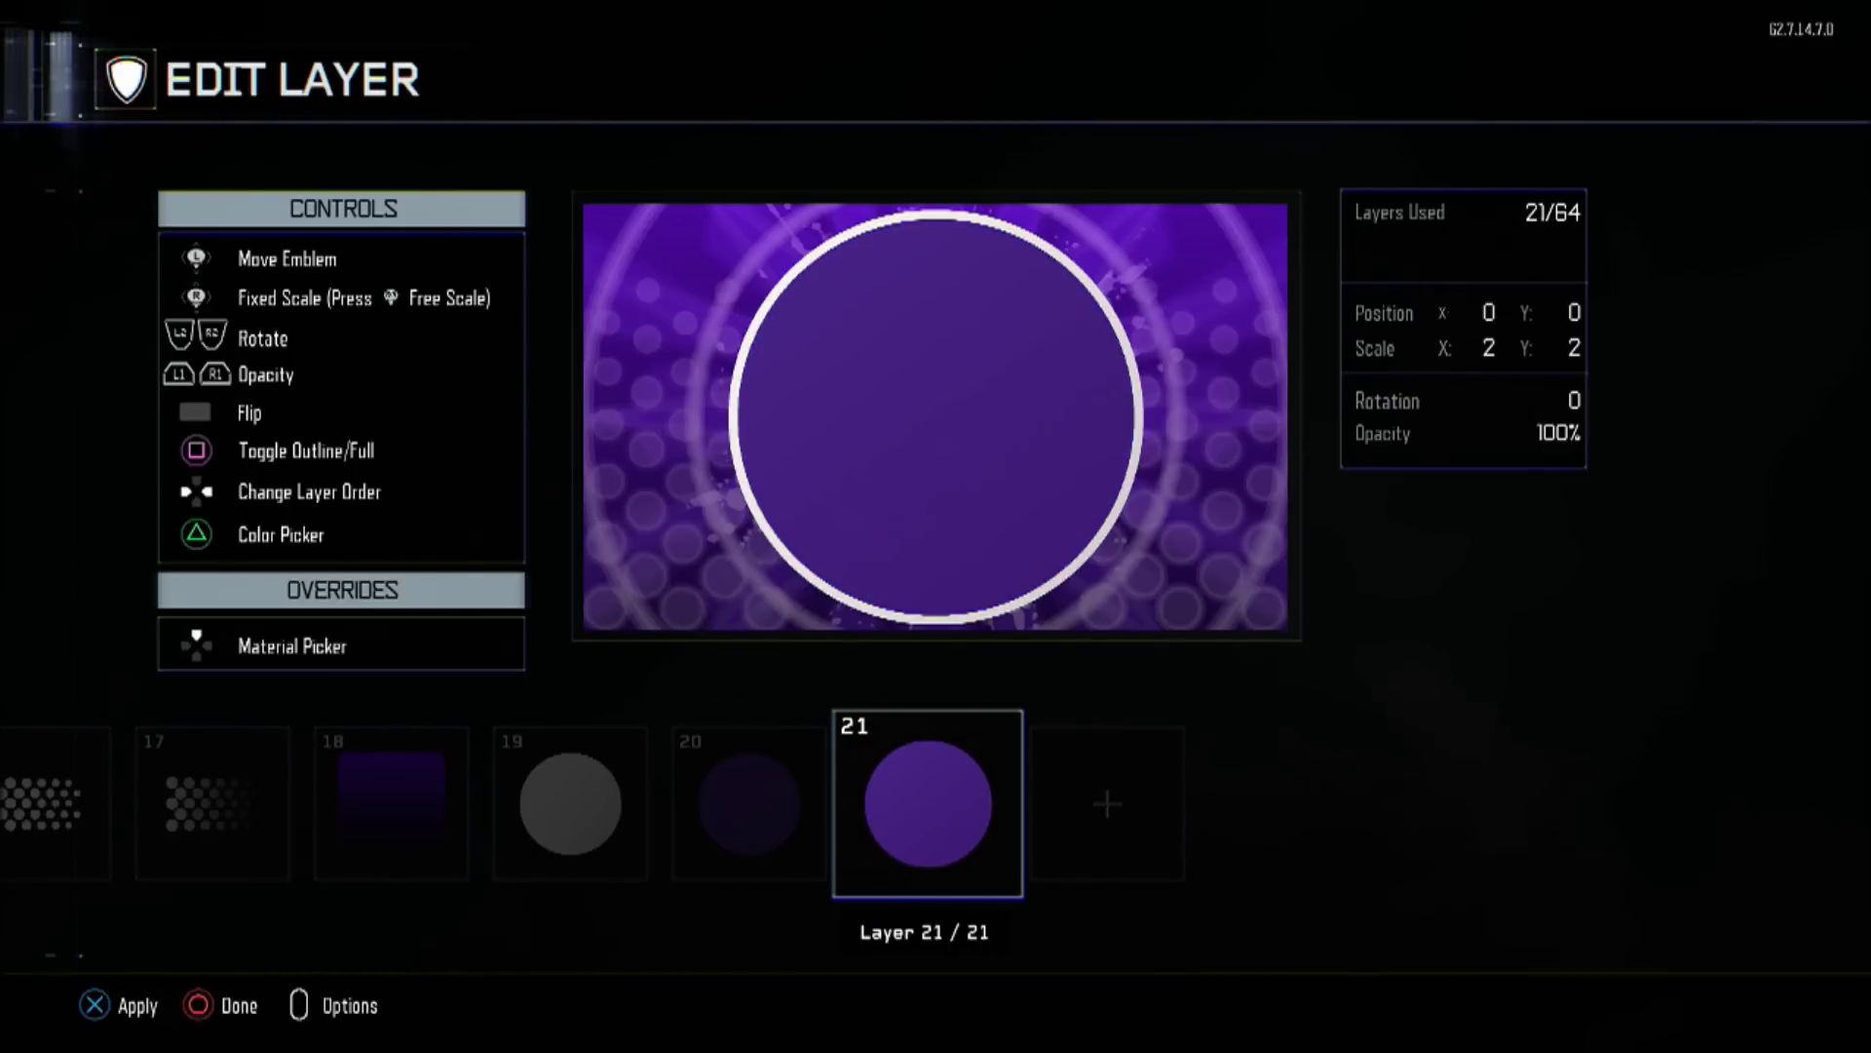
pyautogui.press('Down')
pyautogui.press('Up')
# - Switch the smaller circle's fill from gradient to solid and set Red to 208 in the color mixer
pyautogui.press('c')
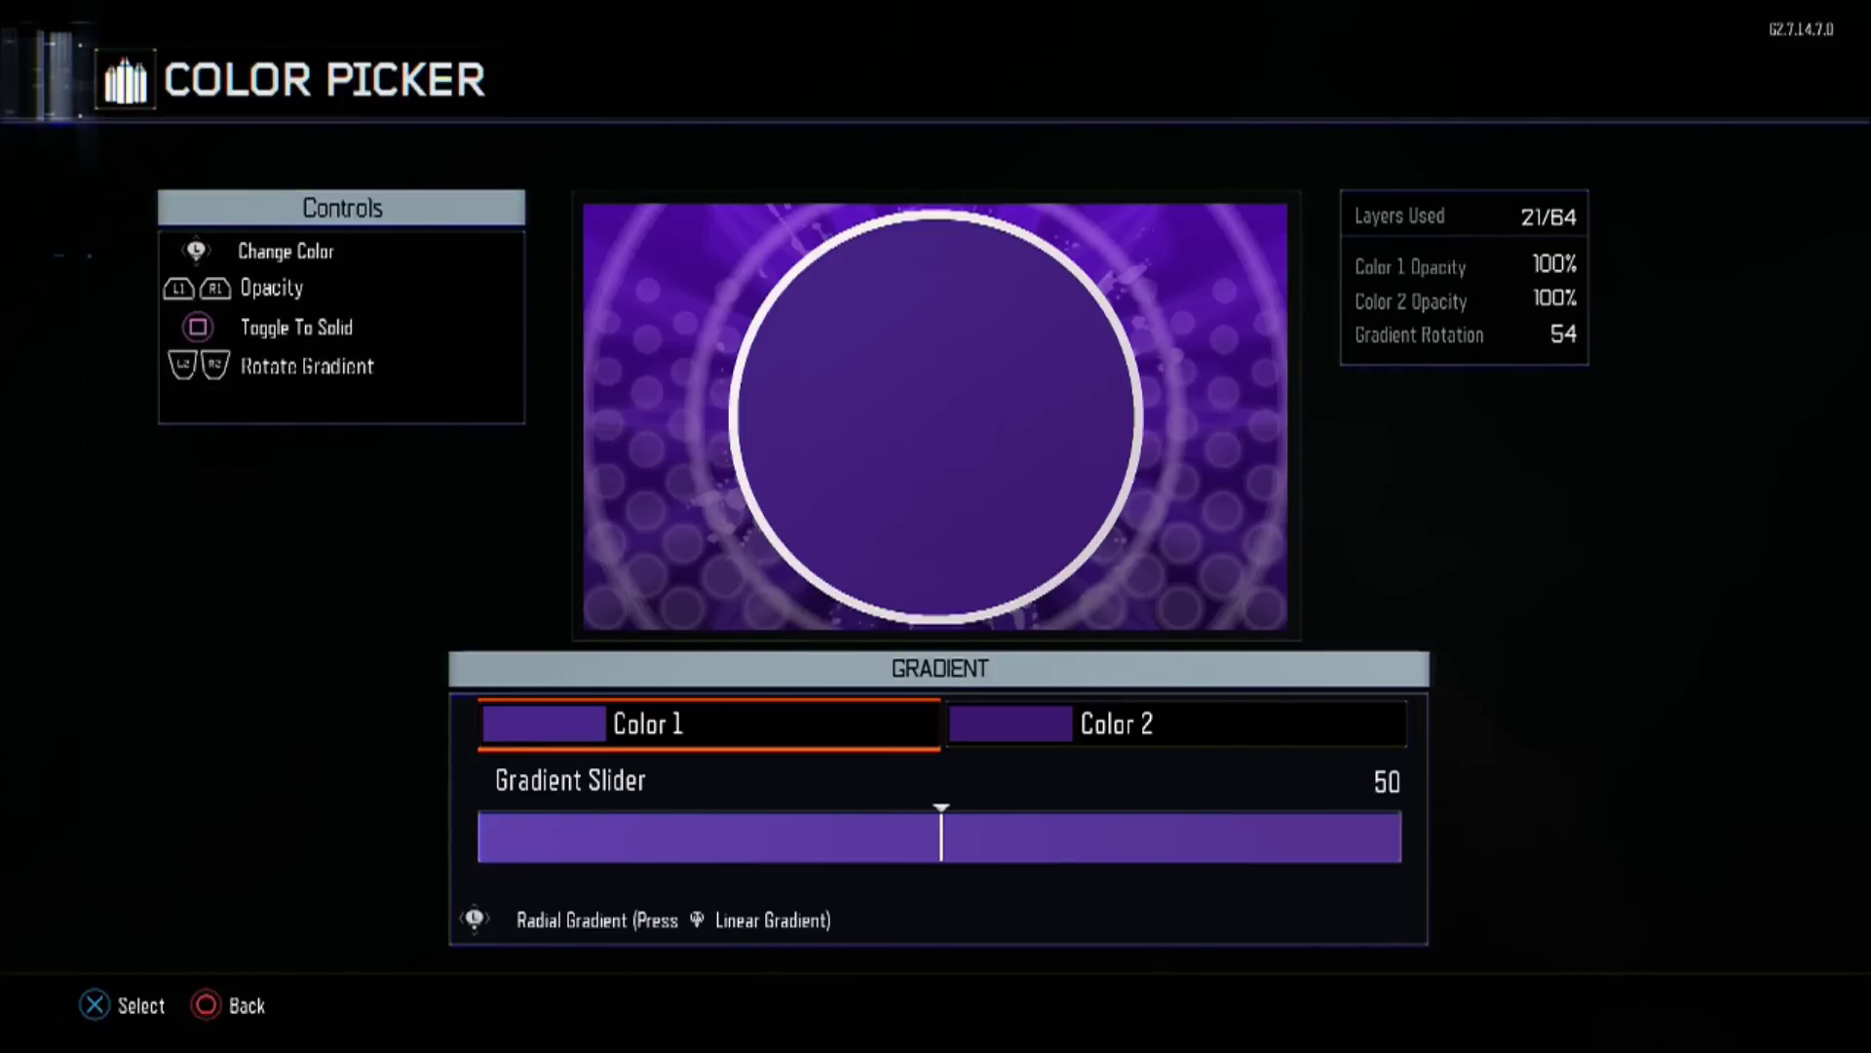
pyautogui.press('x')
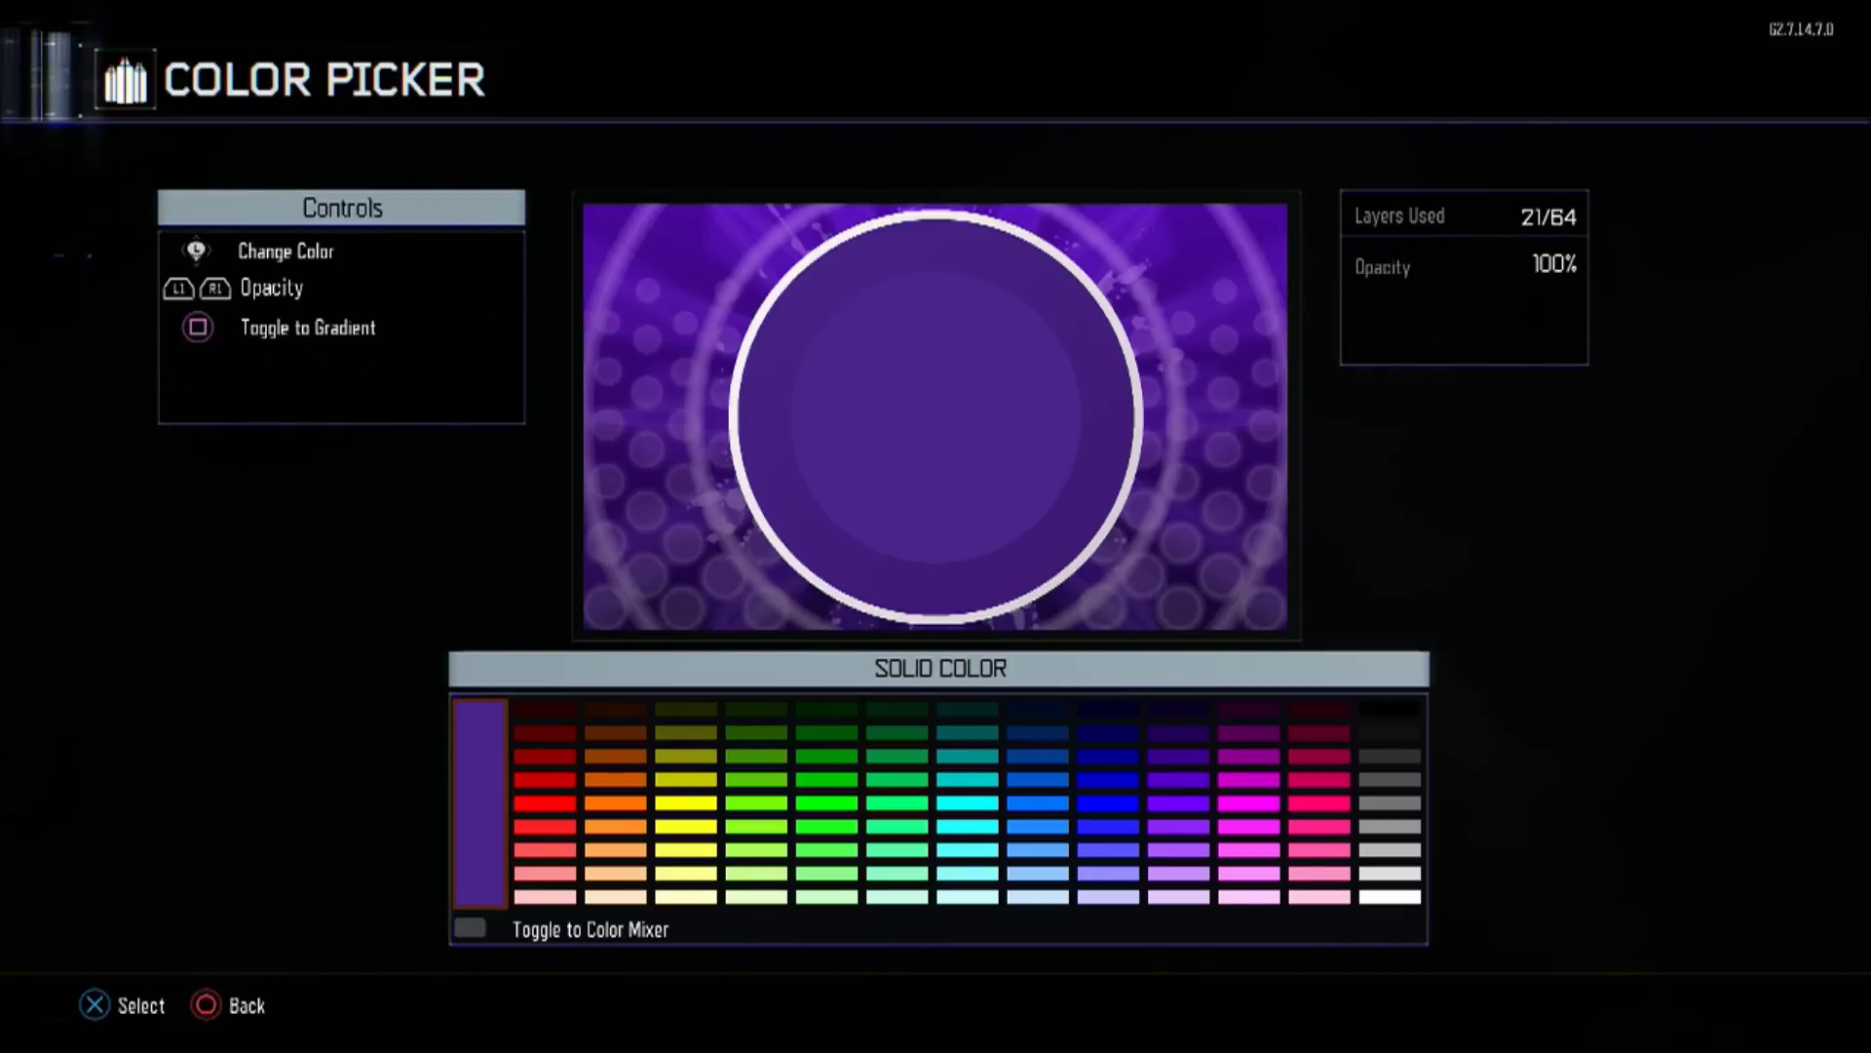
pyautogui.press('Tab')
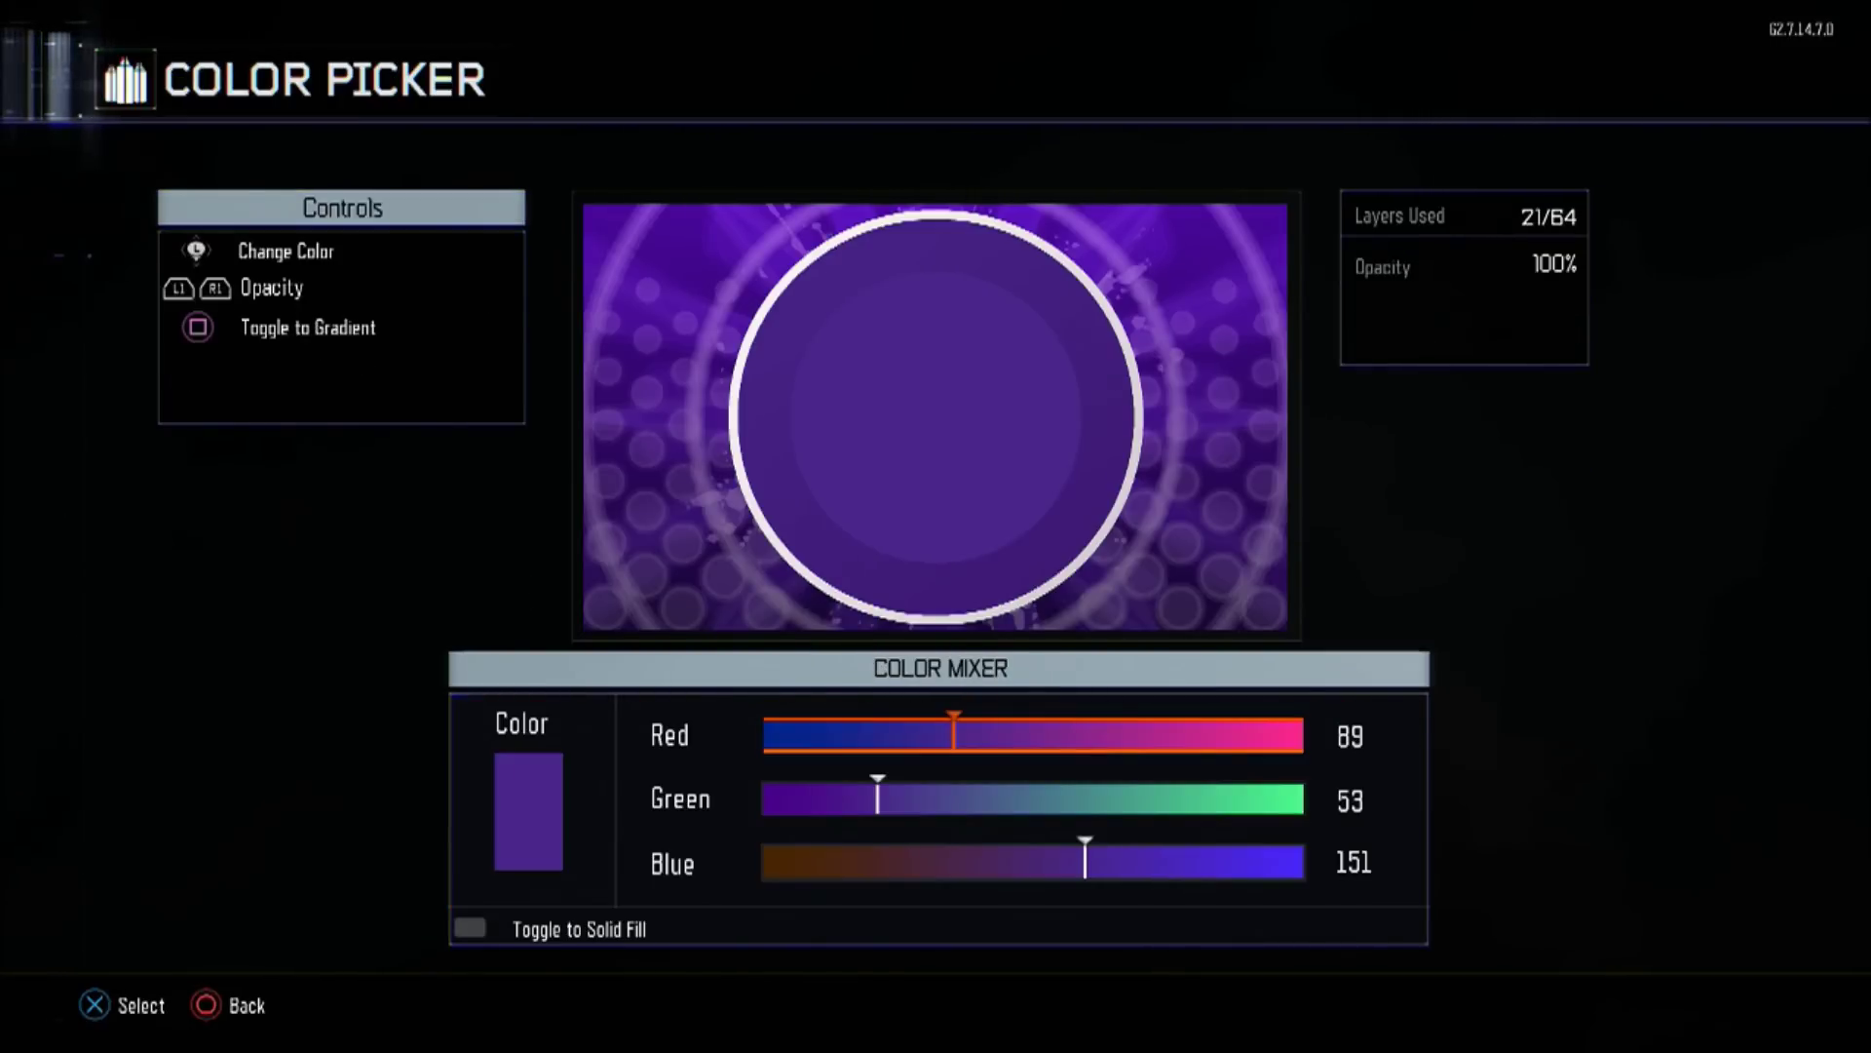
pyautogui.press('Right')
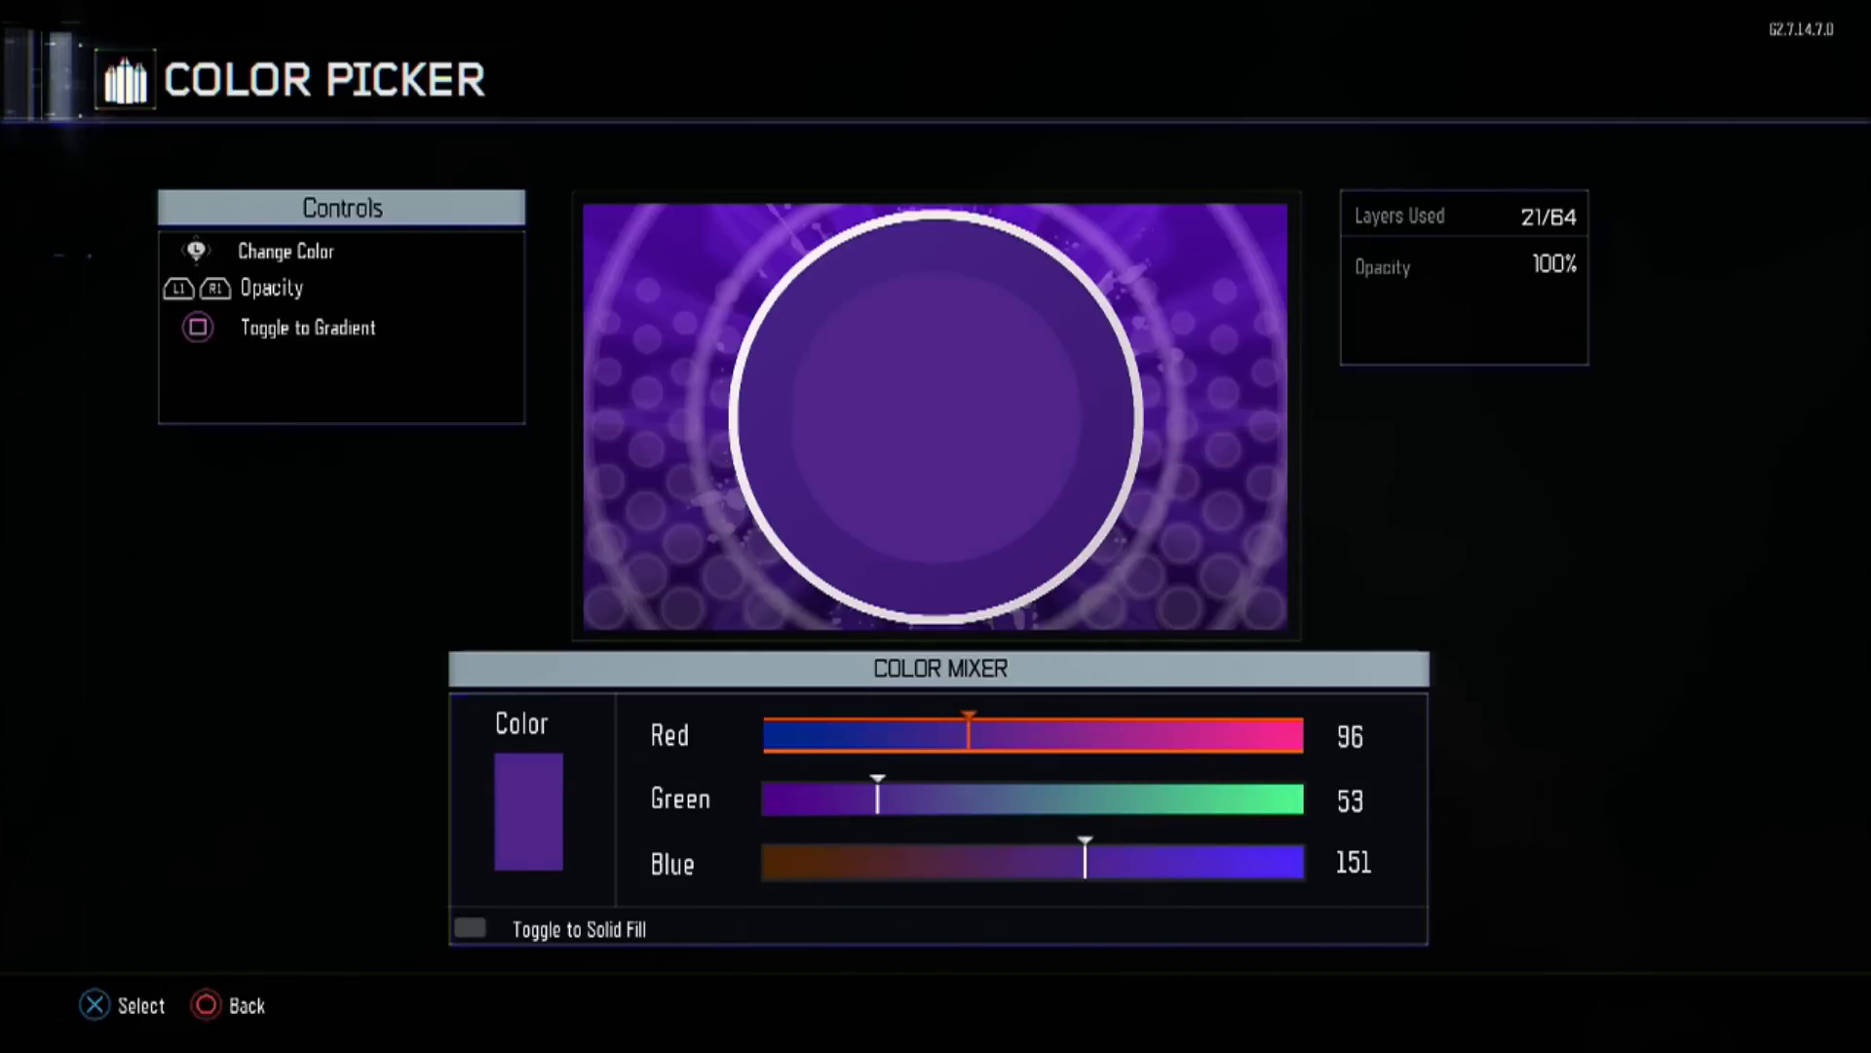
pyautogui.press('Right')
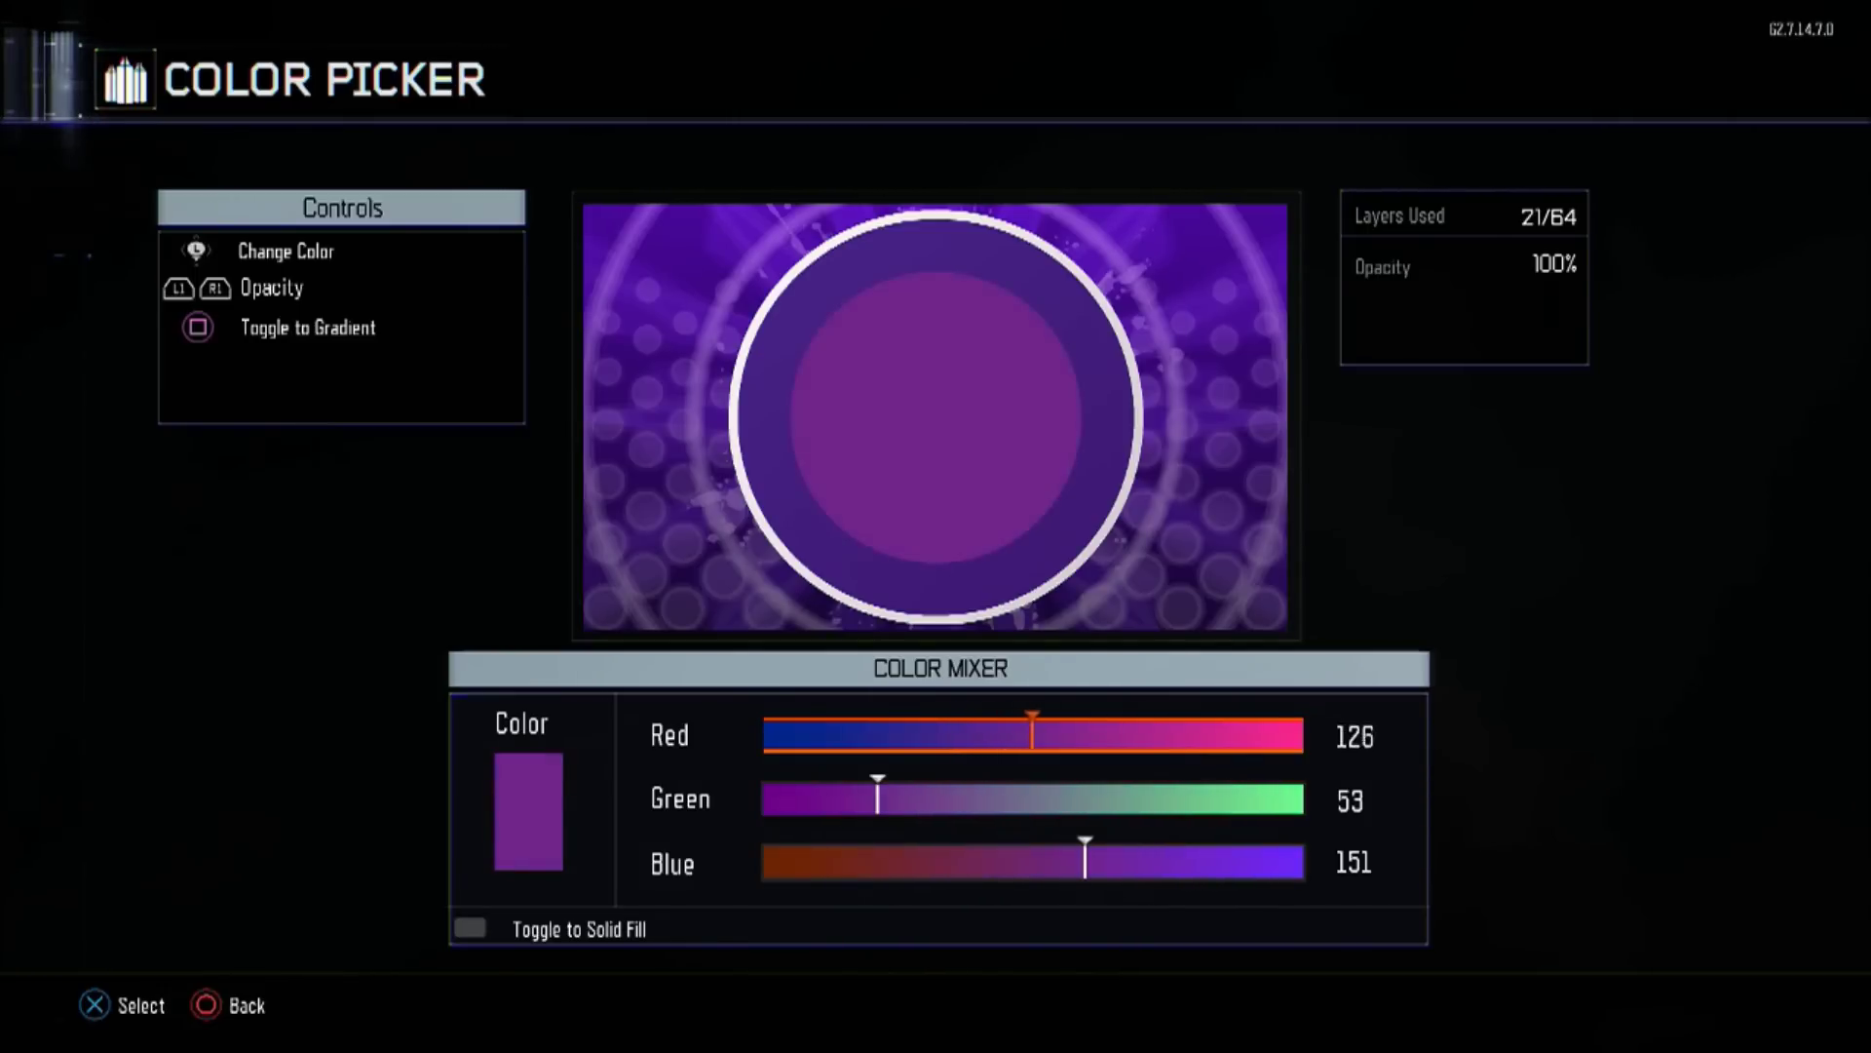
pyautogui.press('Right')
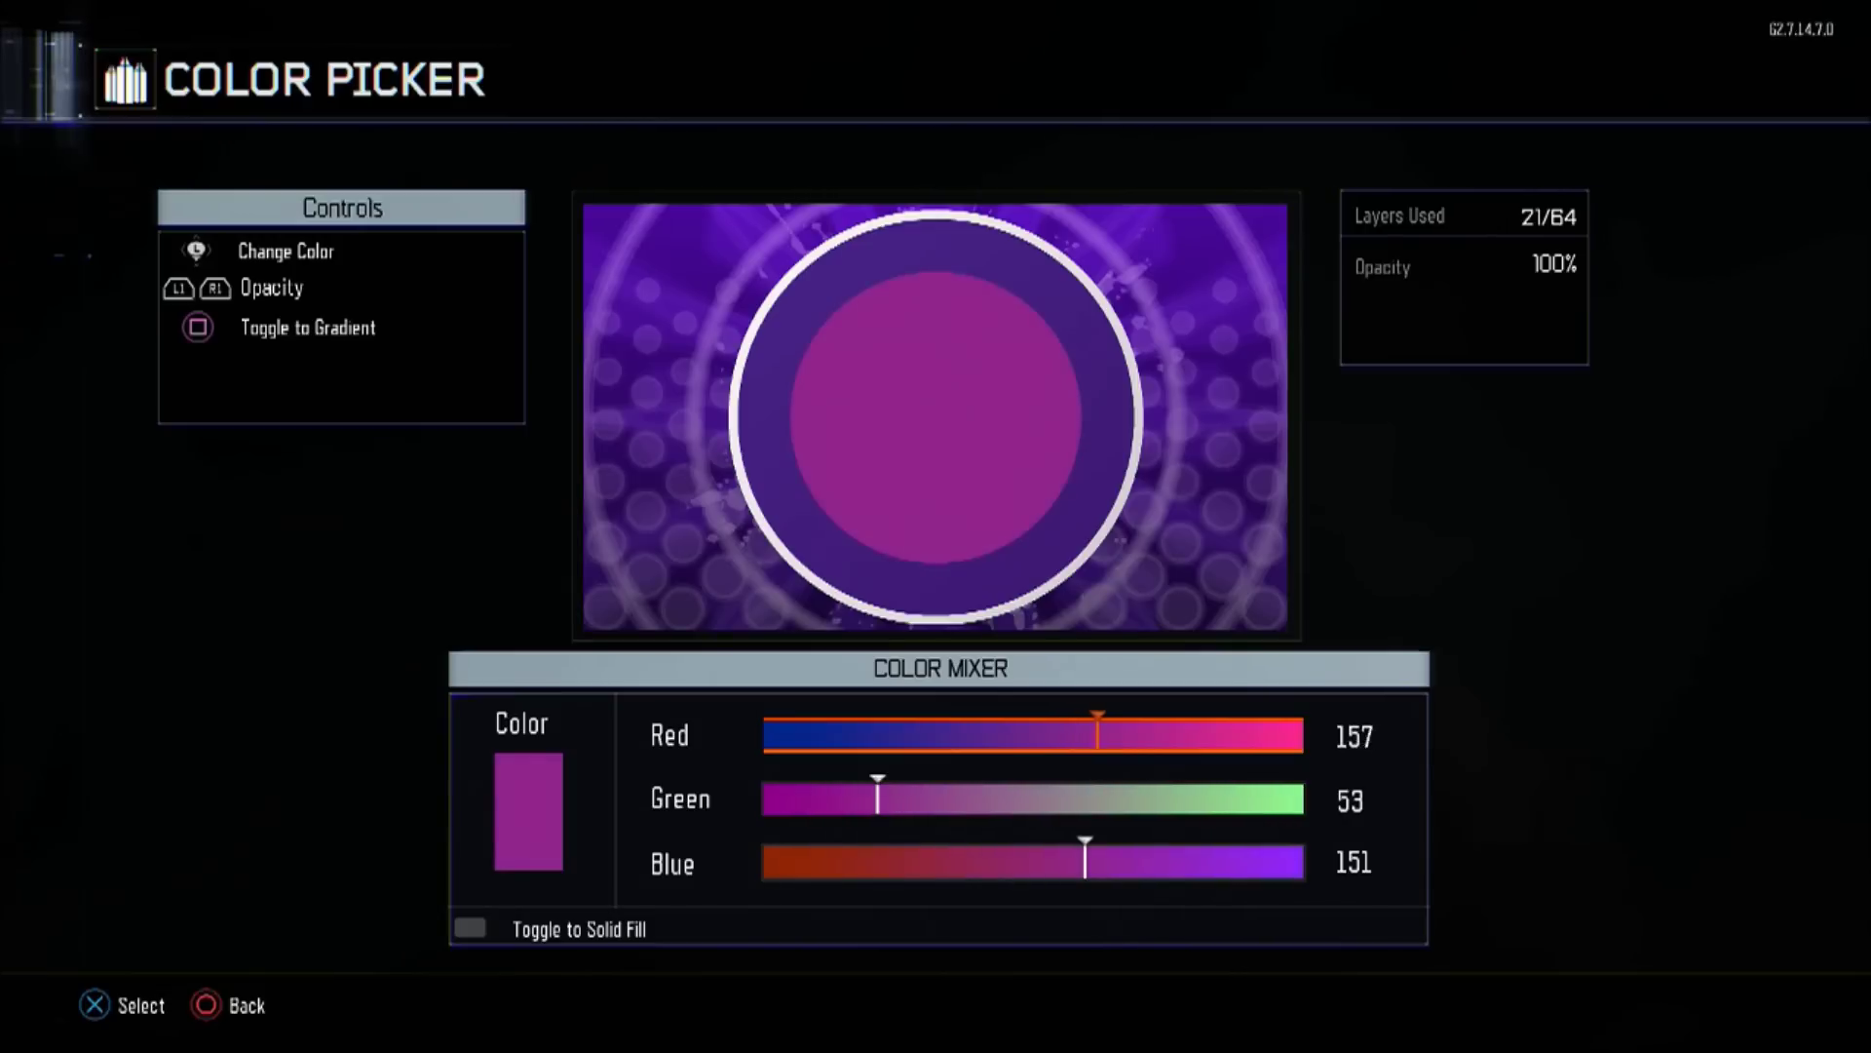
pyautogui.press('Right')
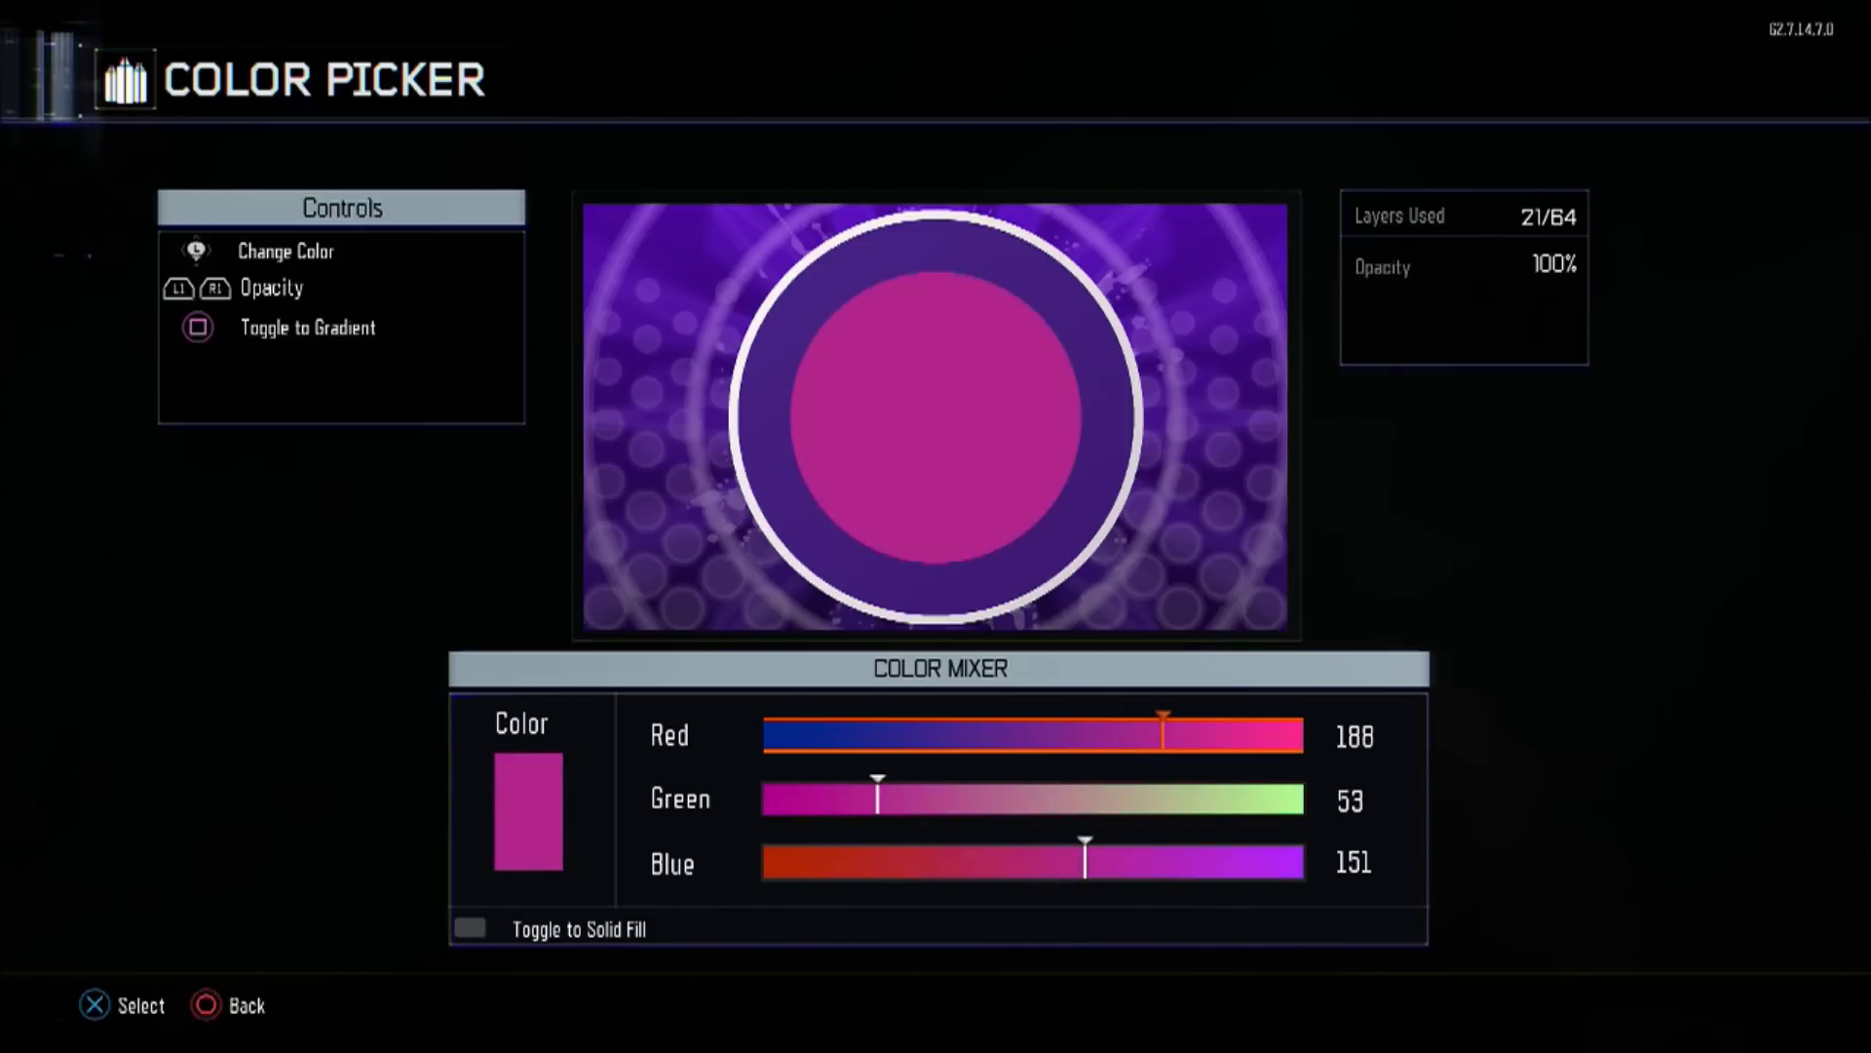
pyautogui.press('Right')
pyautogui.press('Left')
# - Set the Green value of the smaller circle's solid color to 173
pyautogui.press('Down')
pyautogui.press('Right')
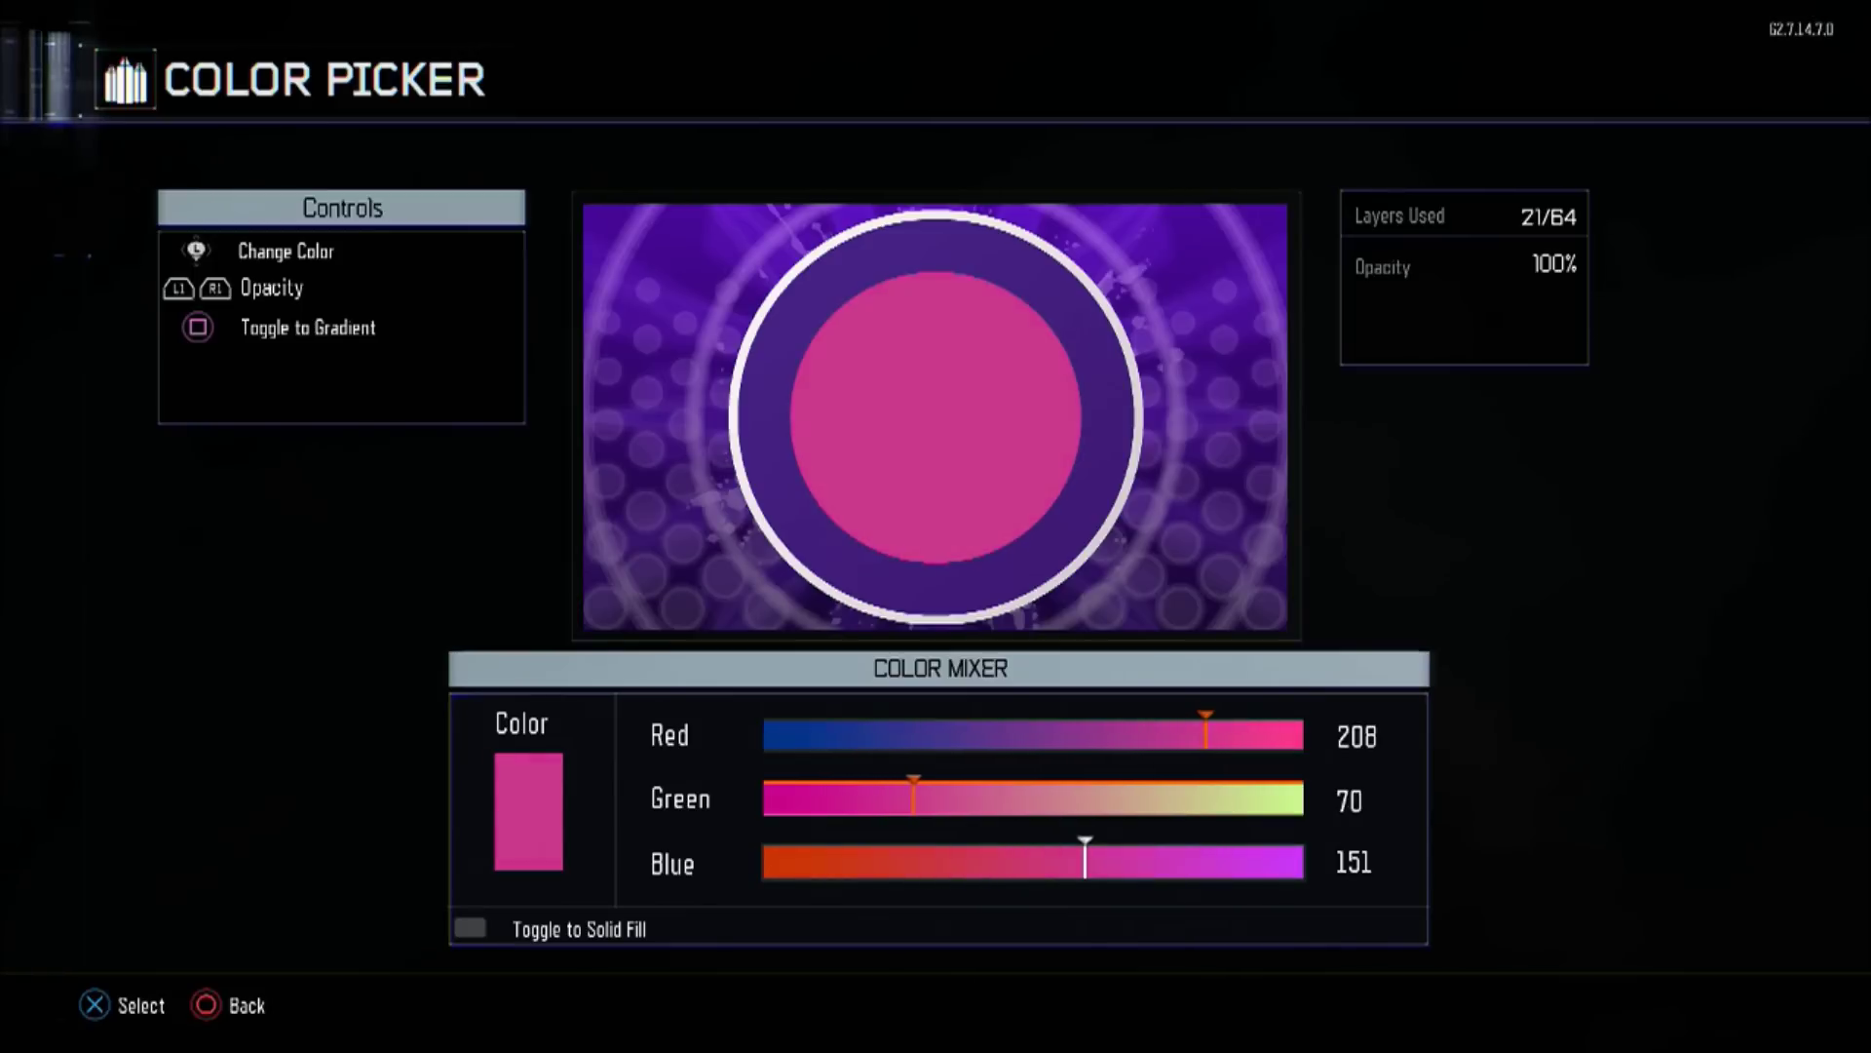
pyautogui.press('Right')
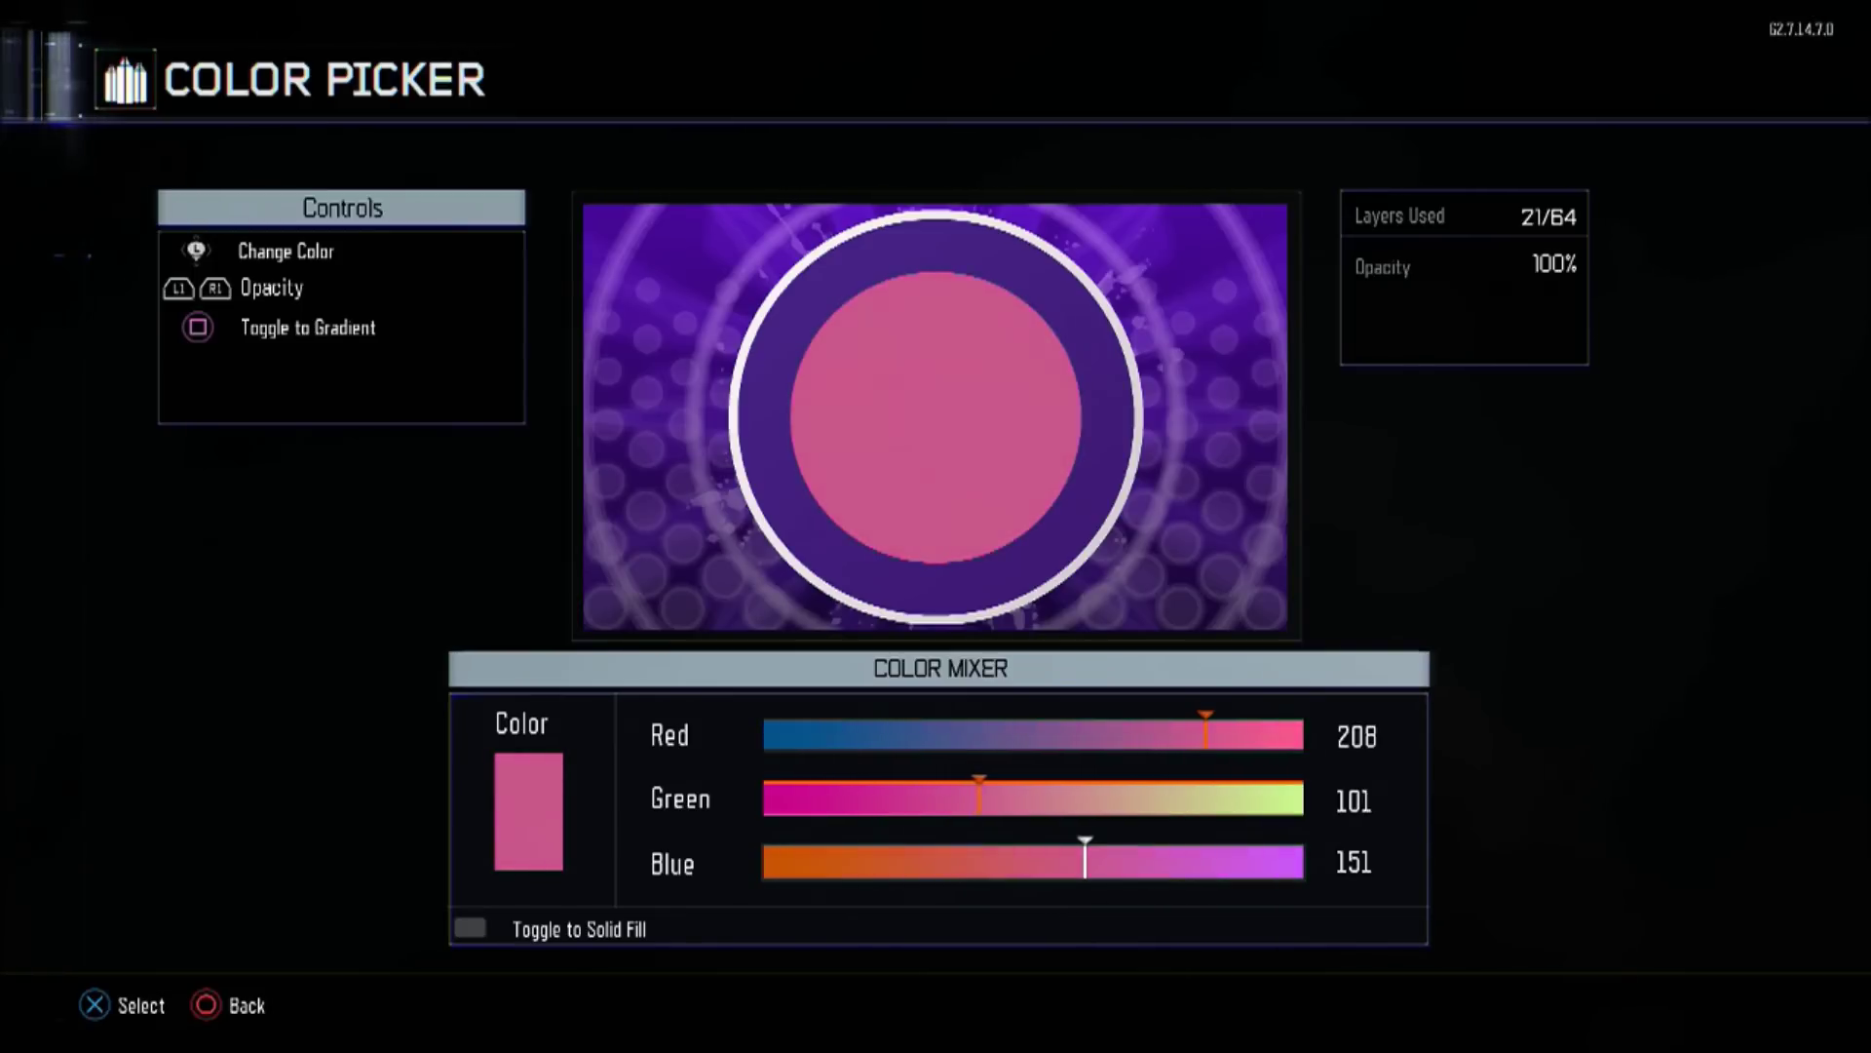
pyautogui.press('Right')
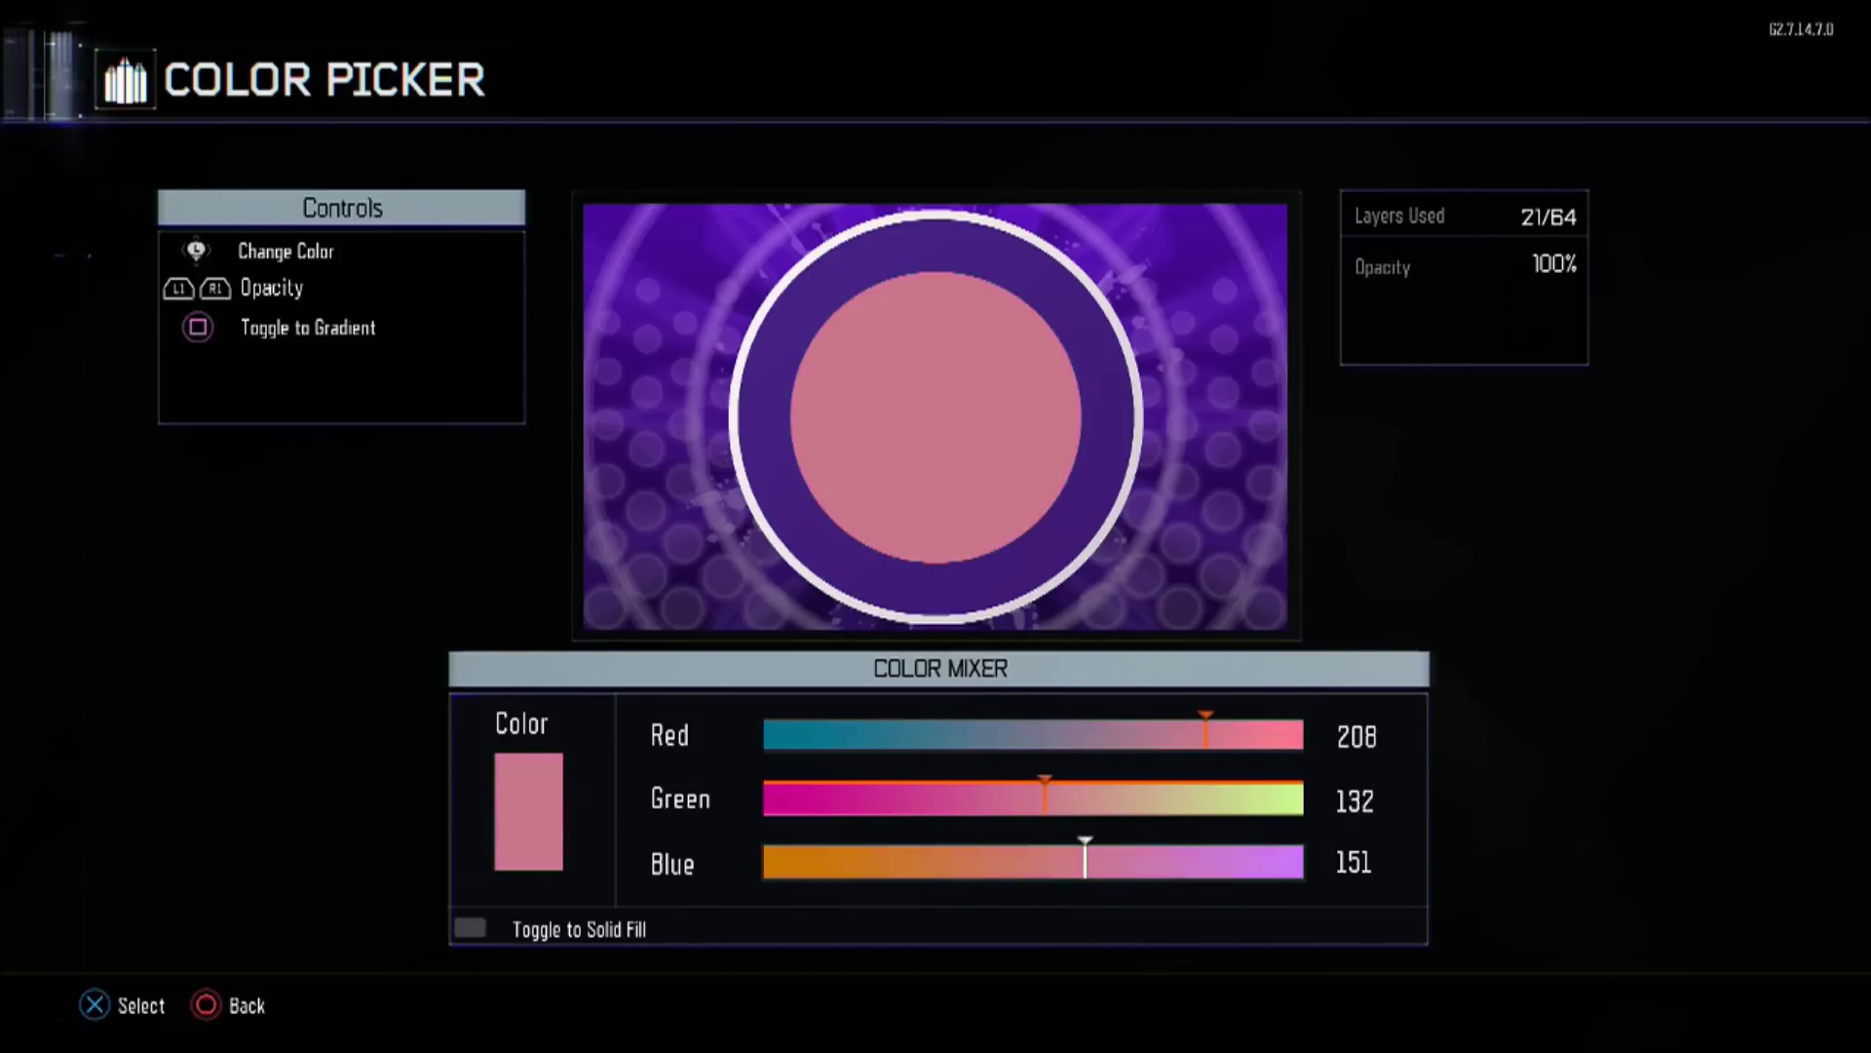
pyautogui.press('Right')
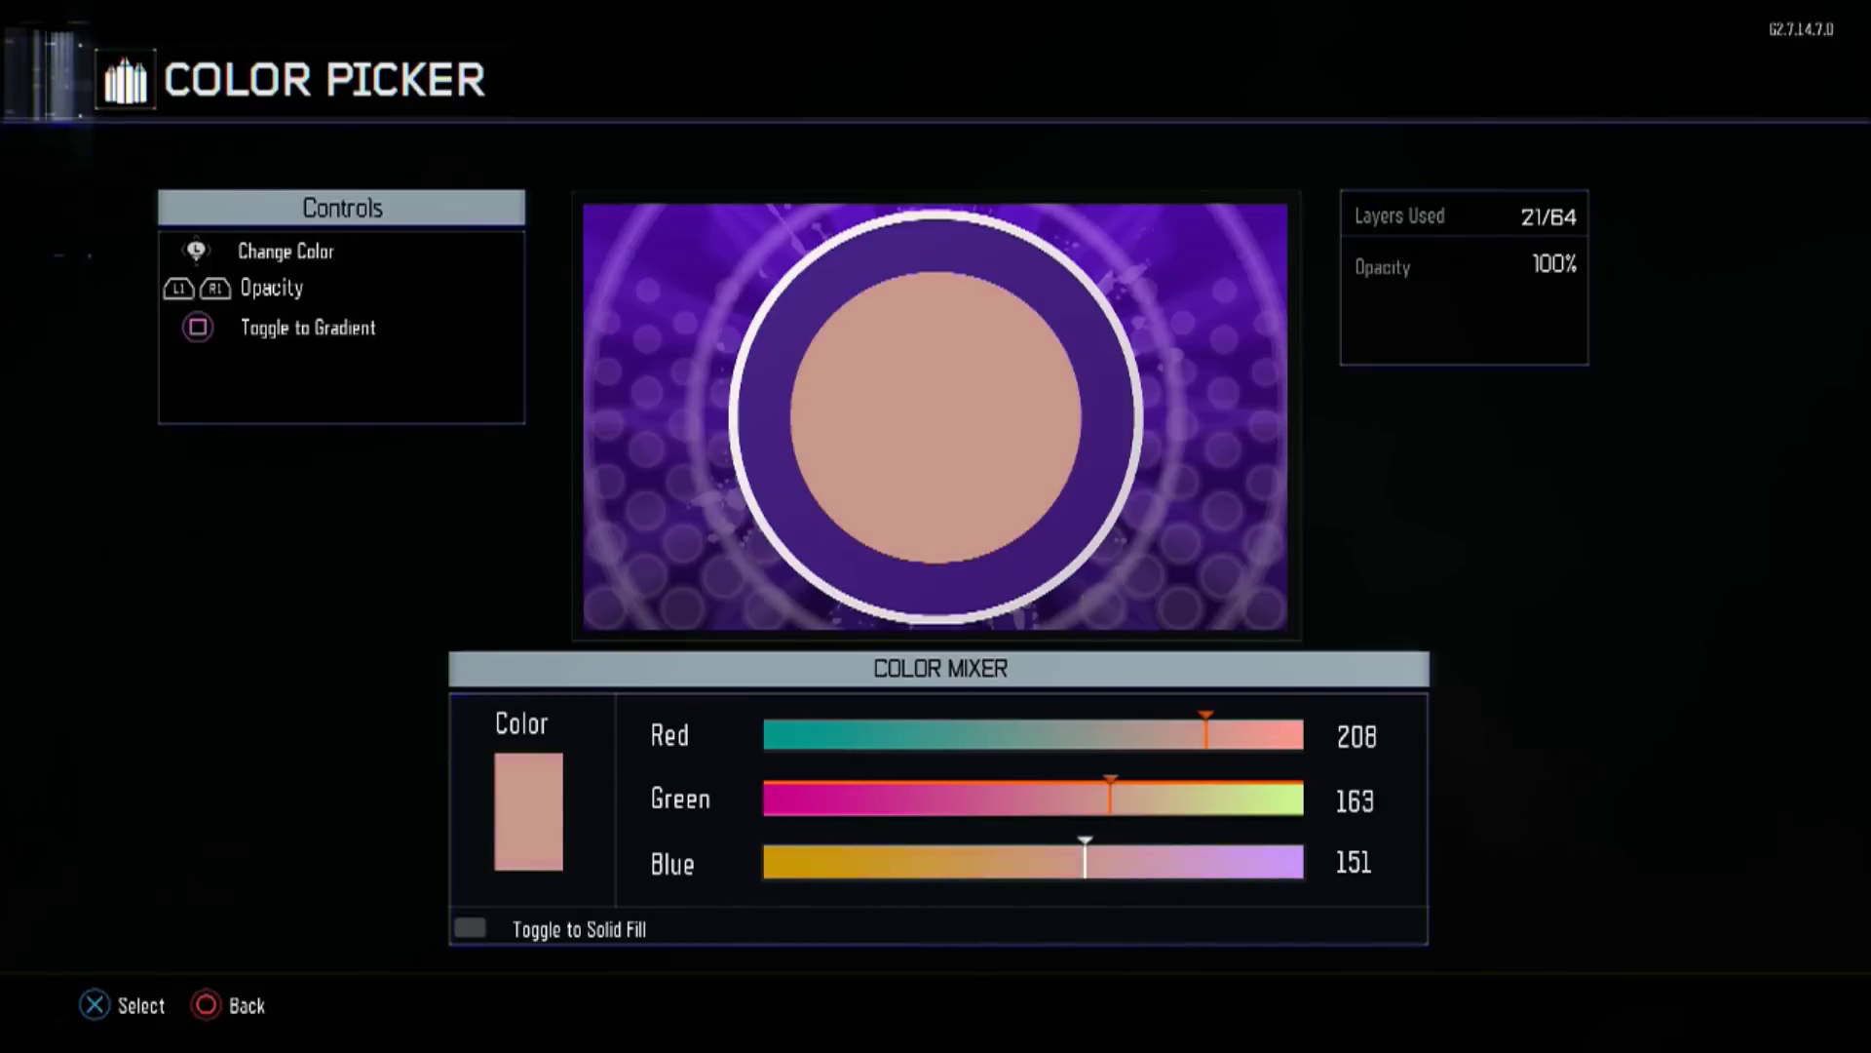
pyautogui.press('Right')
pyautogui.press('Left')
# - Lower the color's Blue value to about 90 for a gold fill and accept the color
pyautogui.press('Down')
pyautogui.press('Left')
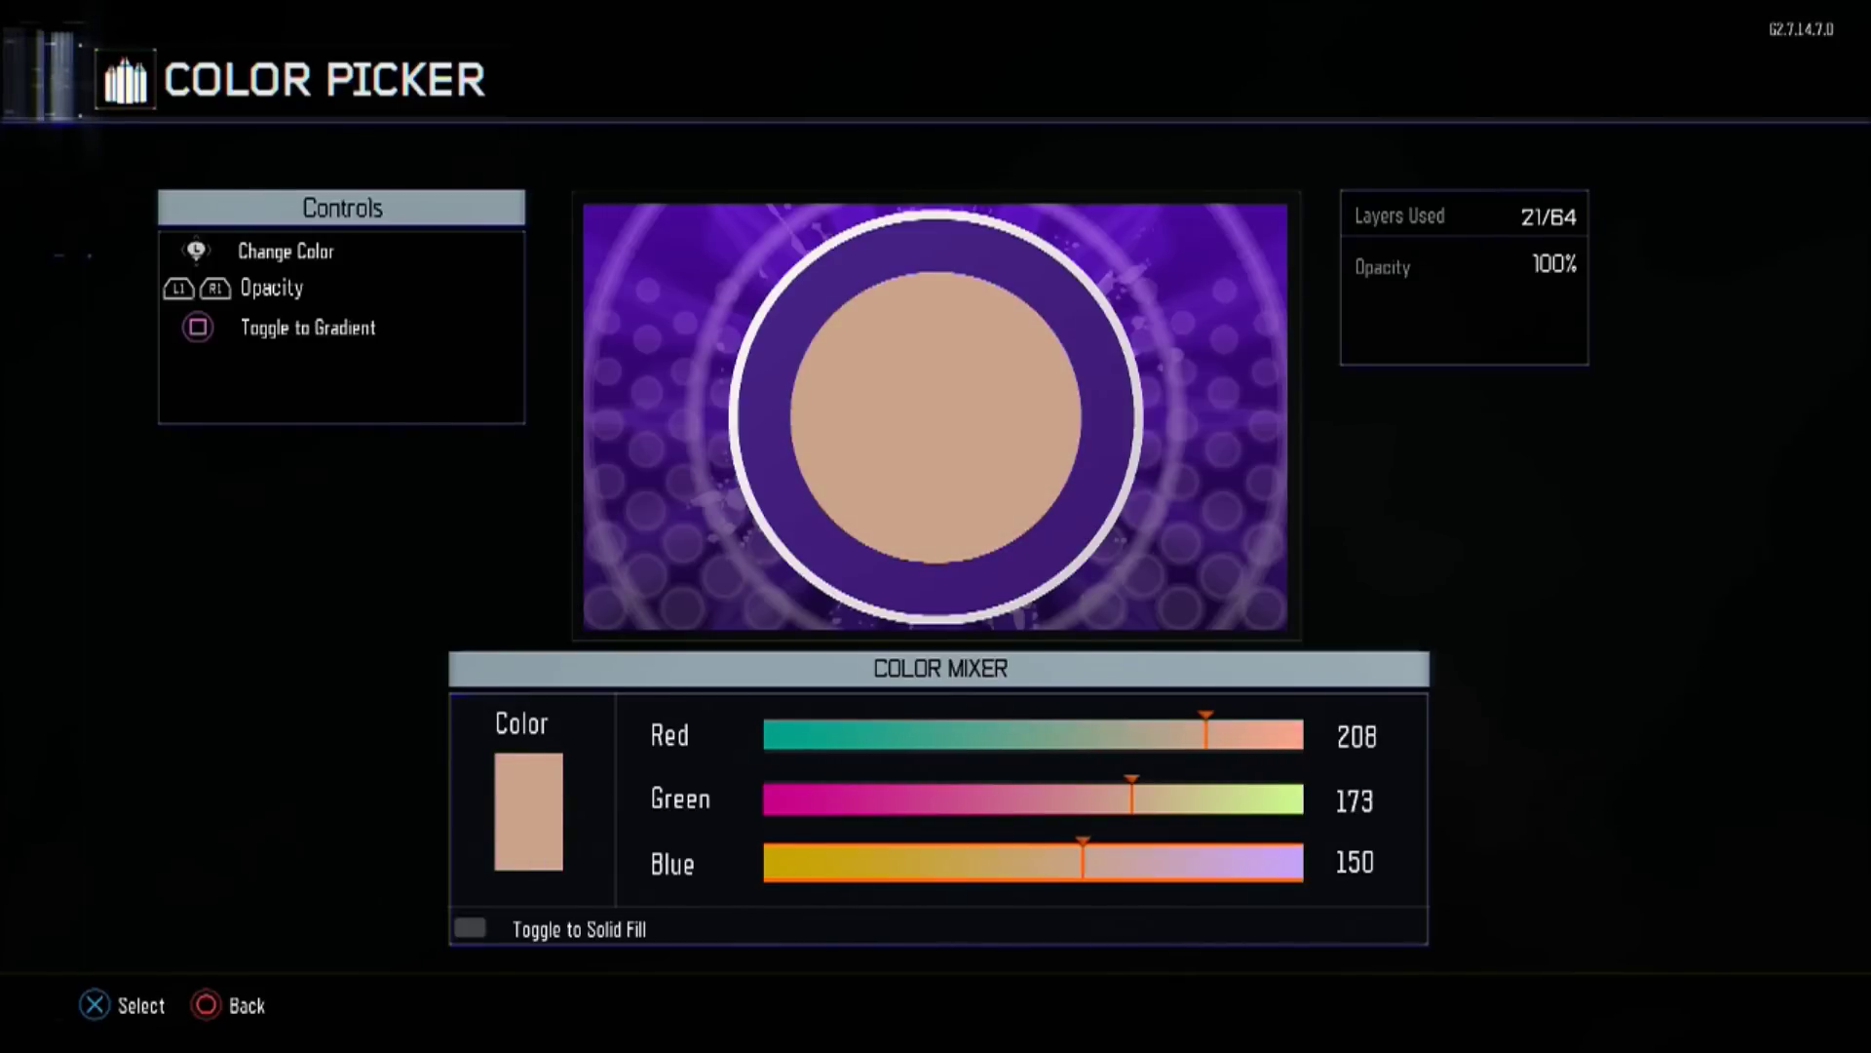
pyautogui.press('Left')
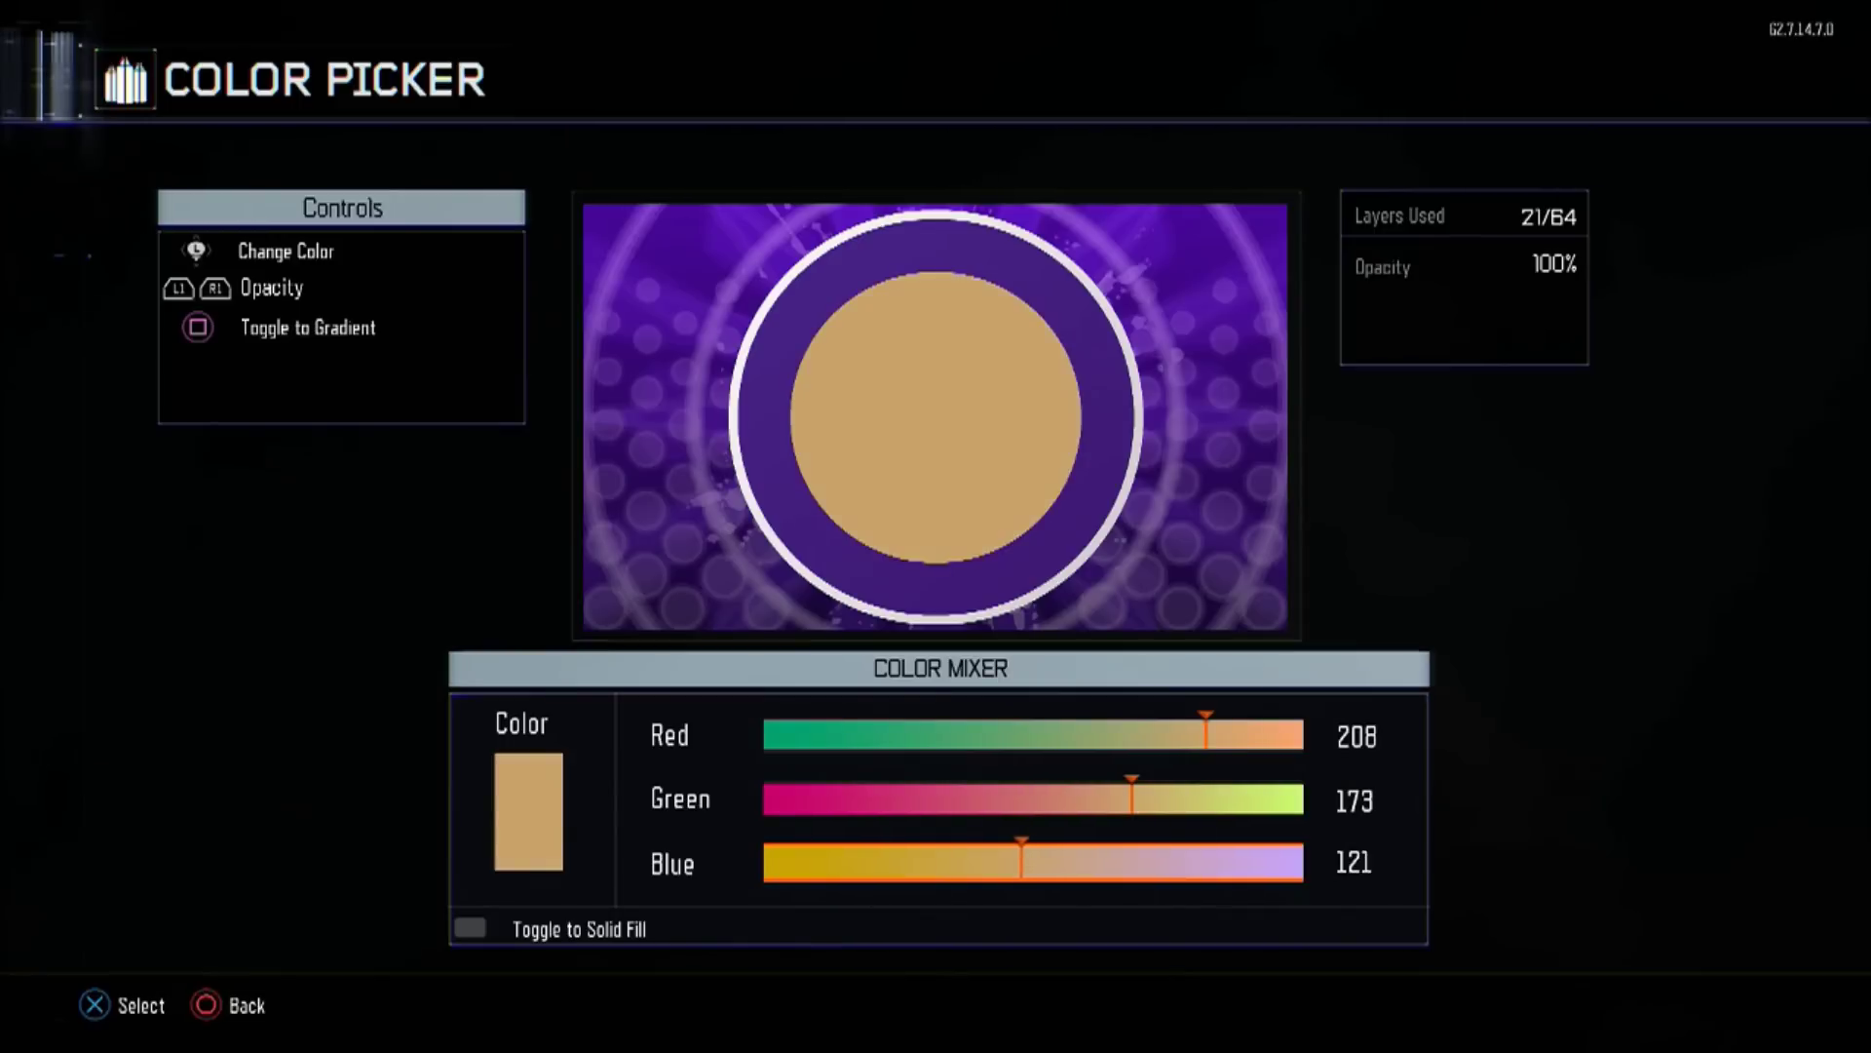
pyautogui.press('Left')
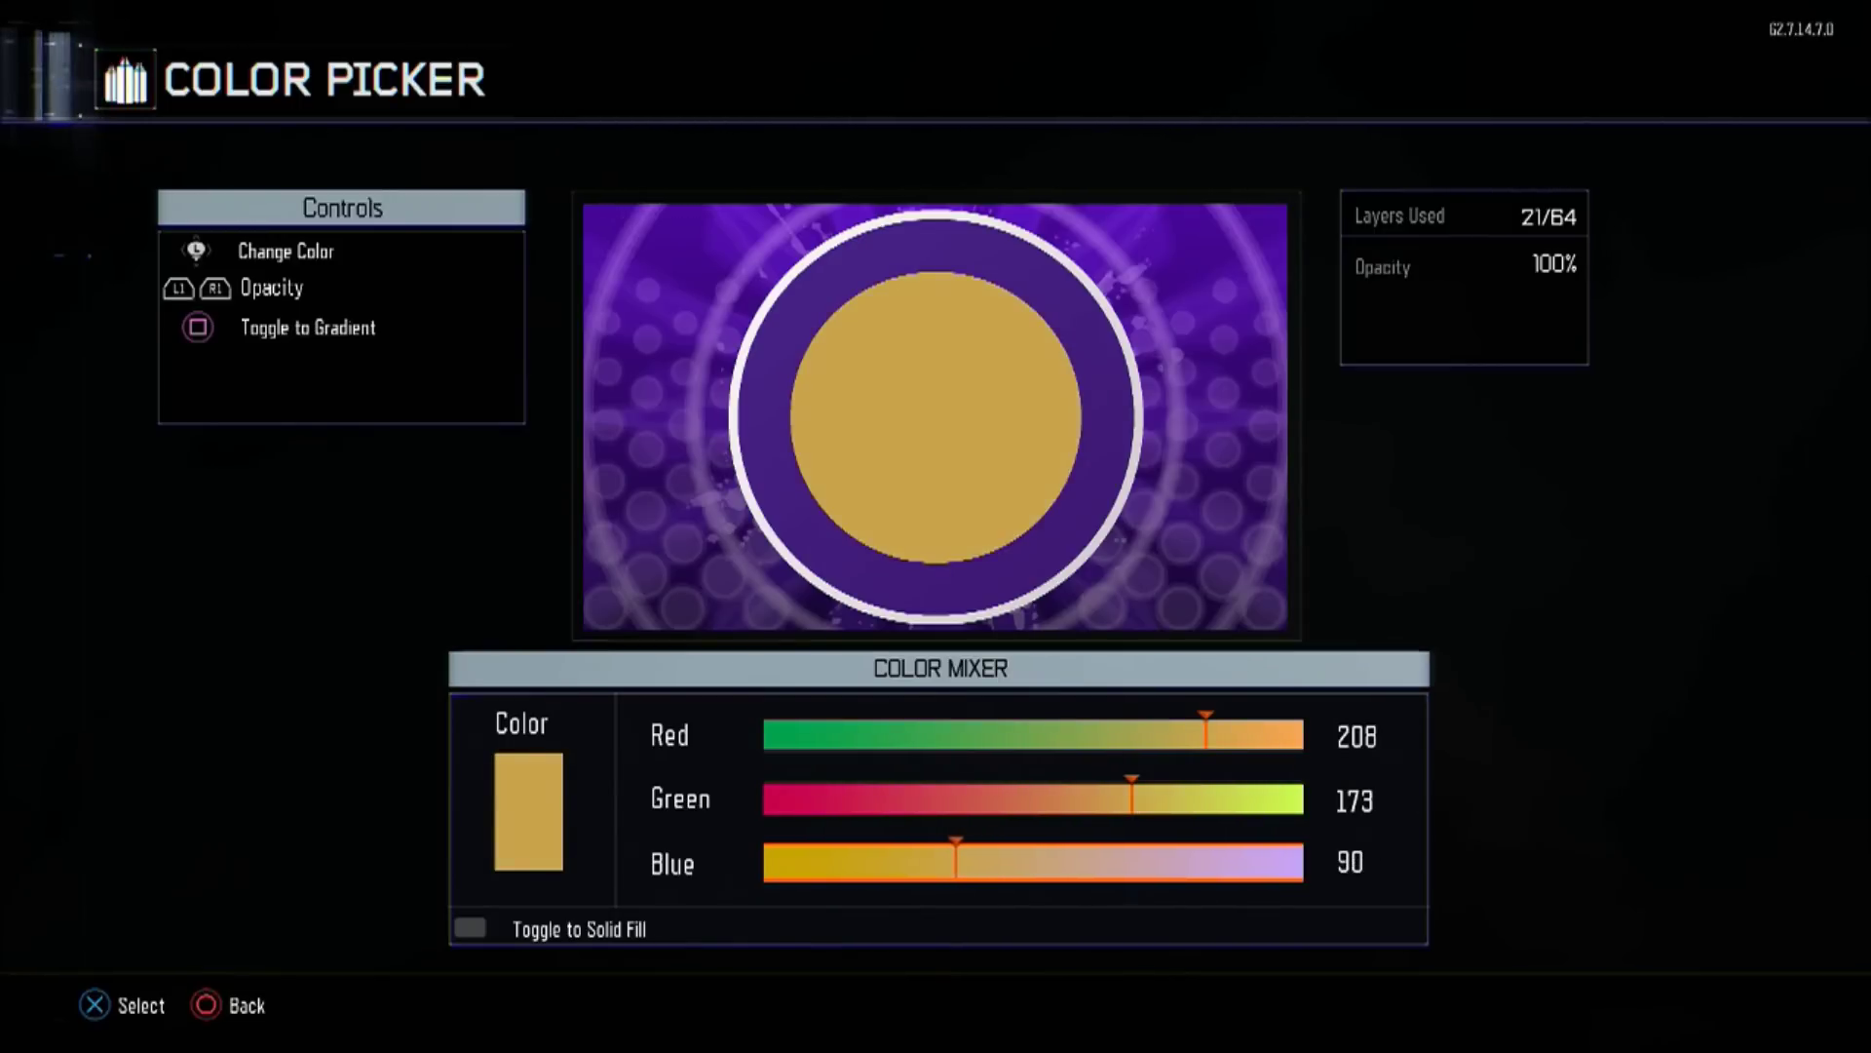
pyautogui.press('Right')
pyautogui.press('Return')
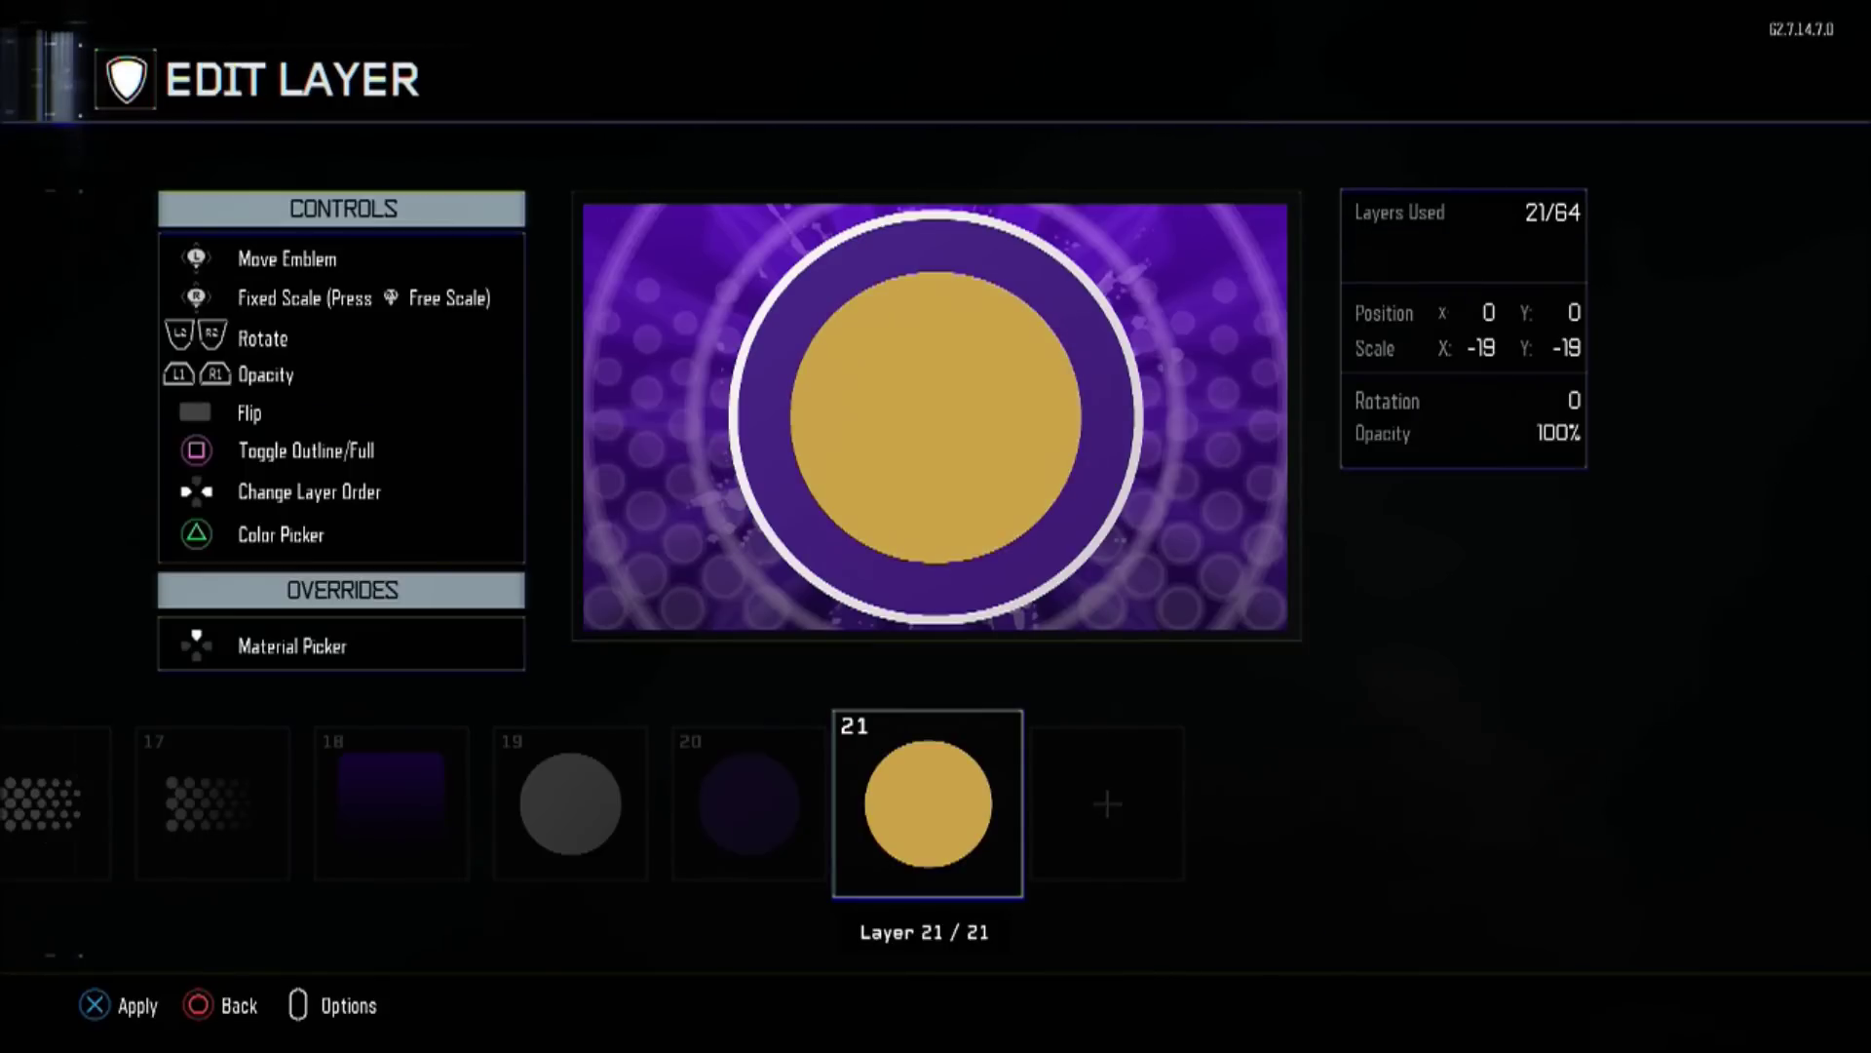
# - Apply the gold circle, duplicate it into layer 22 and scale the copy to -23 on both axes
pyautogui.press('Return')
pyautogui.hotkey('ctrl', 'c')
pyautogui.hotkey('ctrl', 'v')
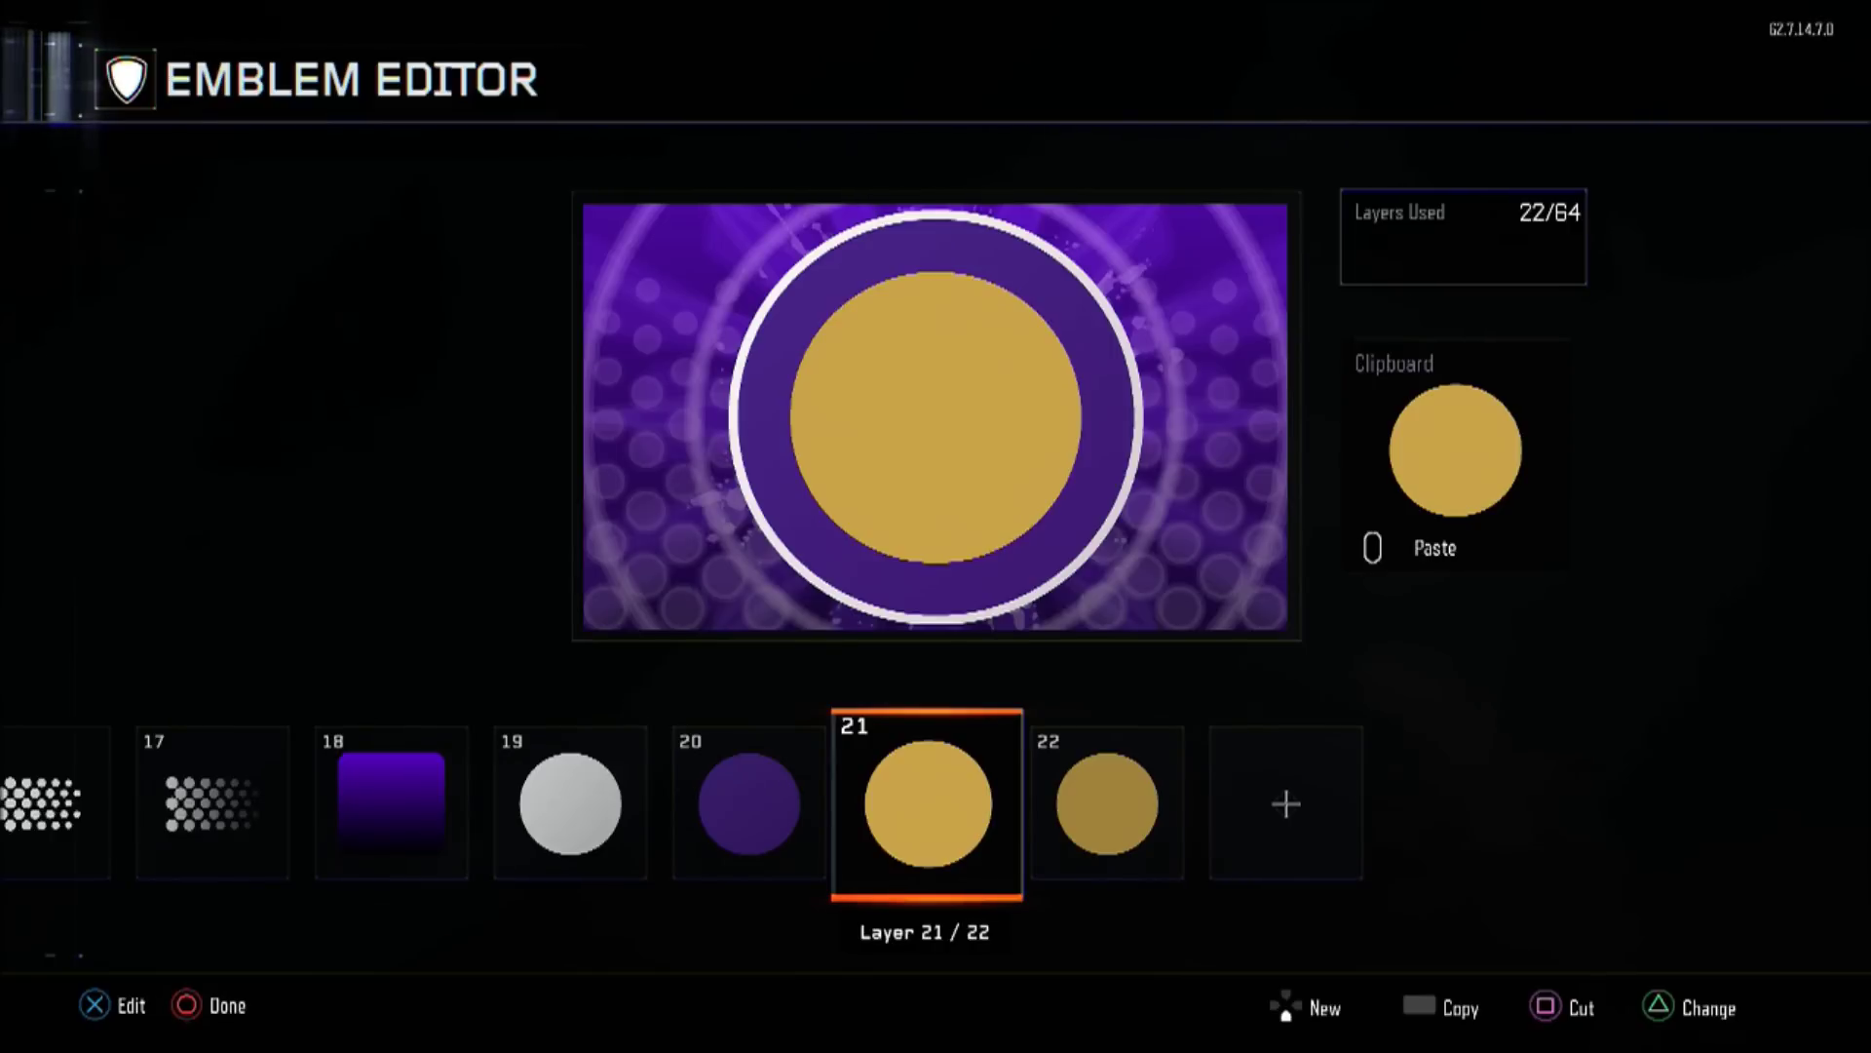
pyautogui.press('Right')
pyautogui.press('Return')
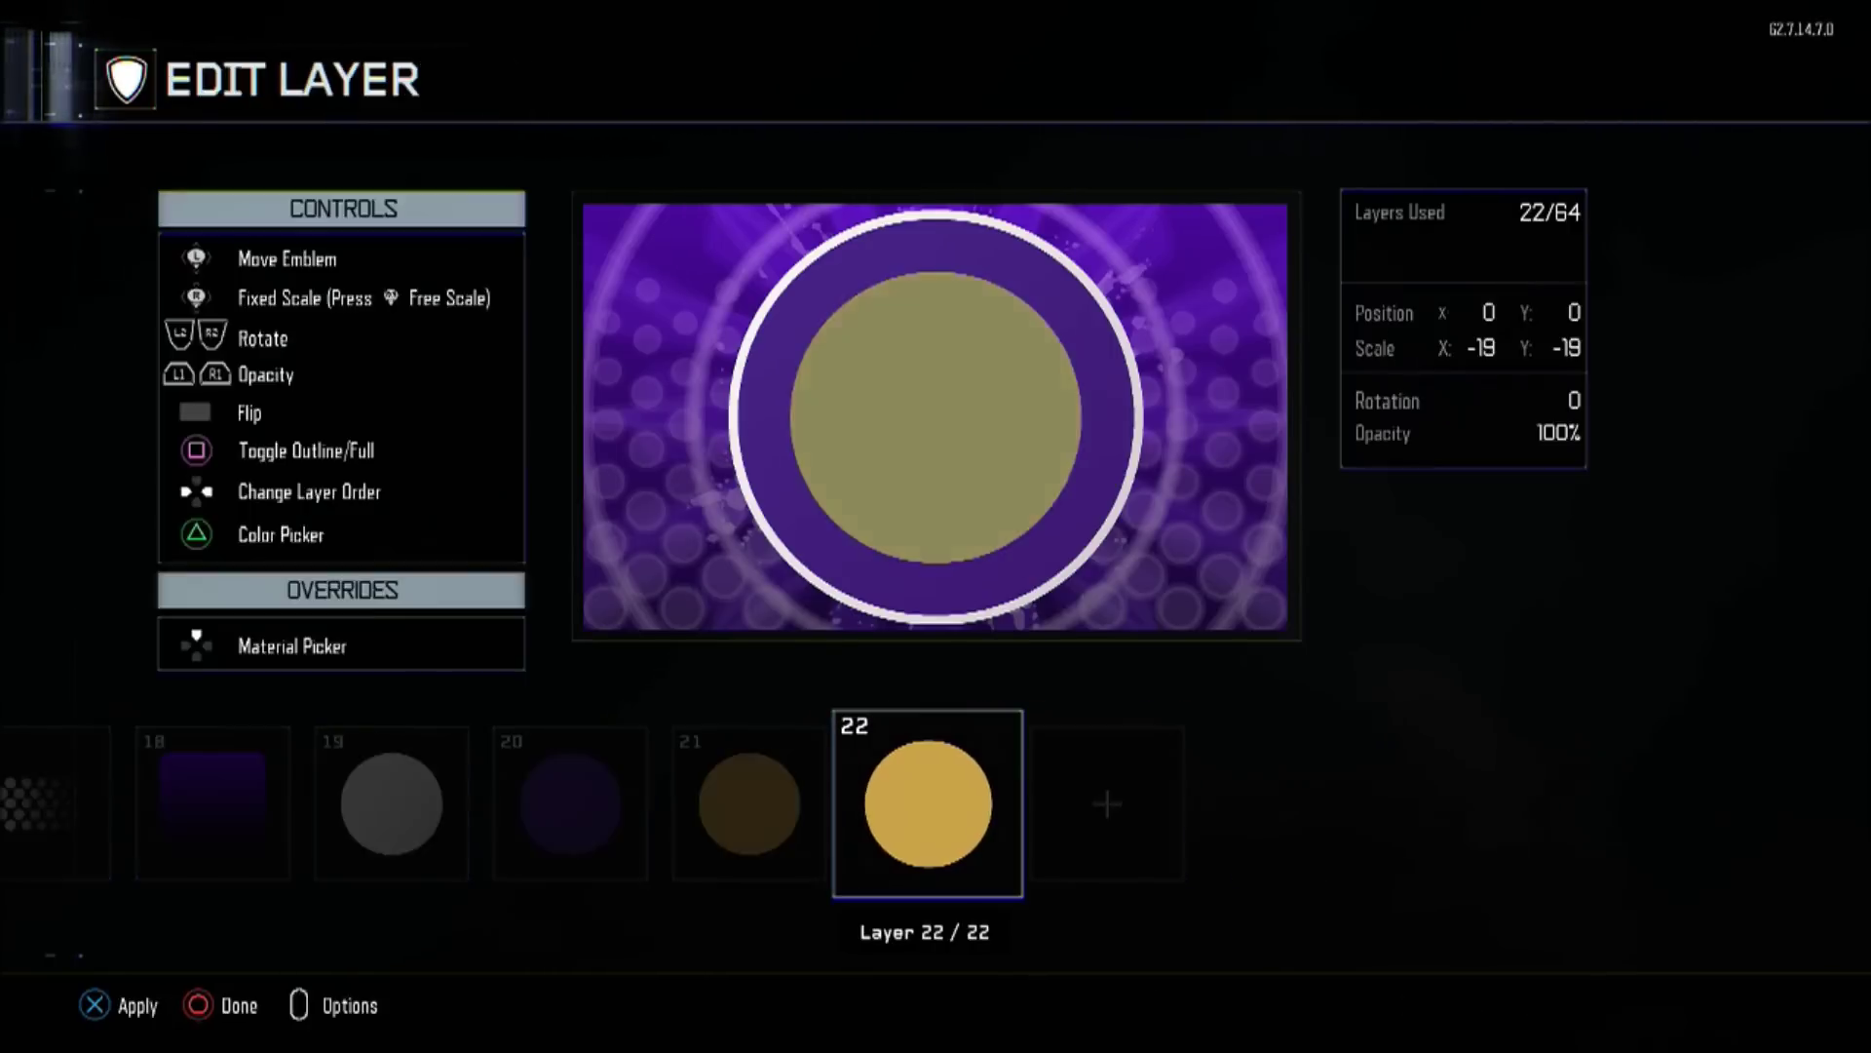
pyautogui.press('Down')
pyautogui.press('Down')
pyautogui.press('Down')
pyautogui.press('Down')
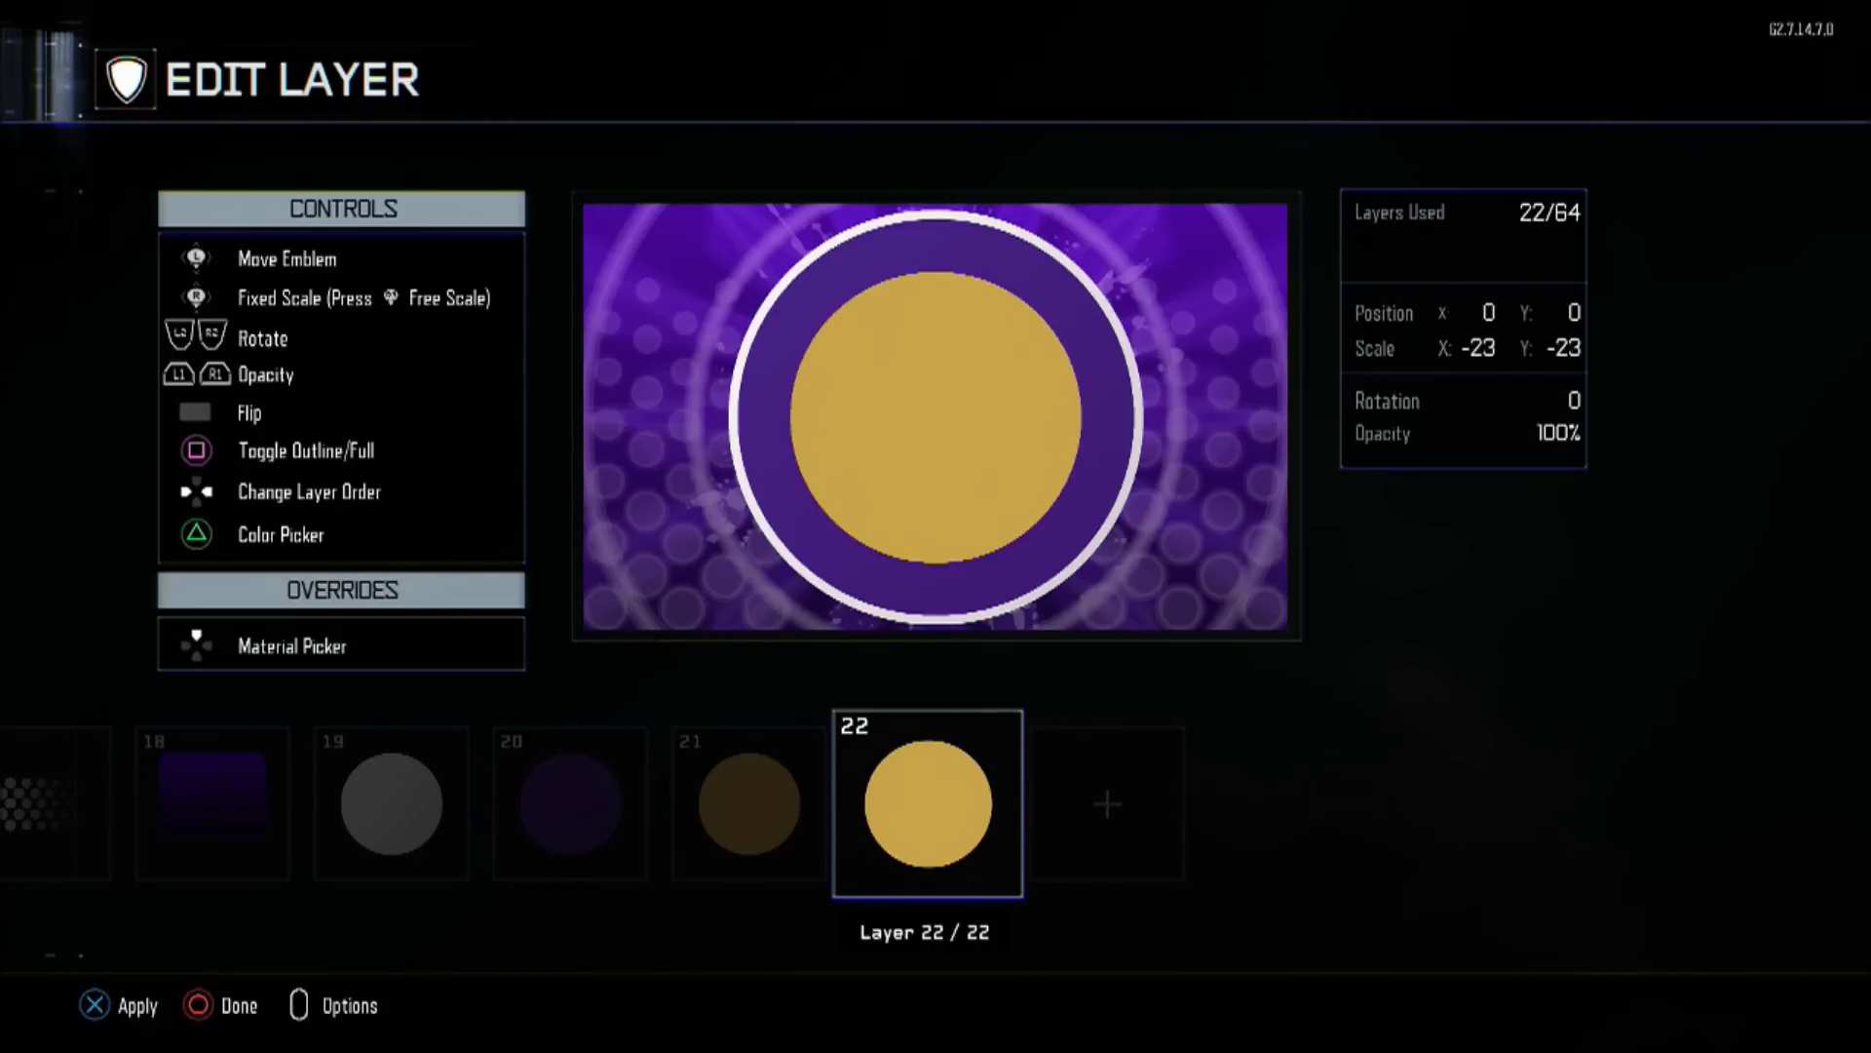
# - Switch the layer 22 circle's fill to a gradient and replace the transparent Color 2 with gold at 100% opacity
pyautogui.press('y')
pyautogui.press('x')
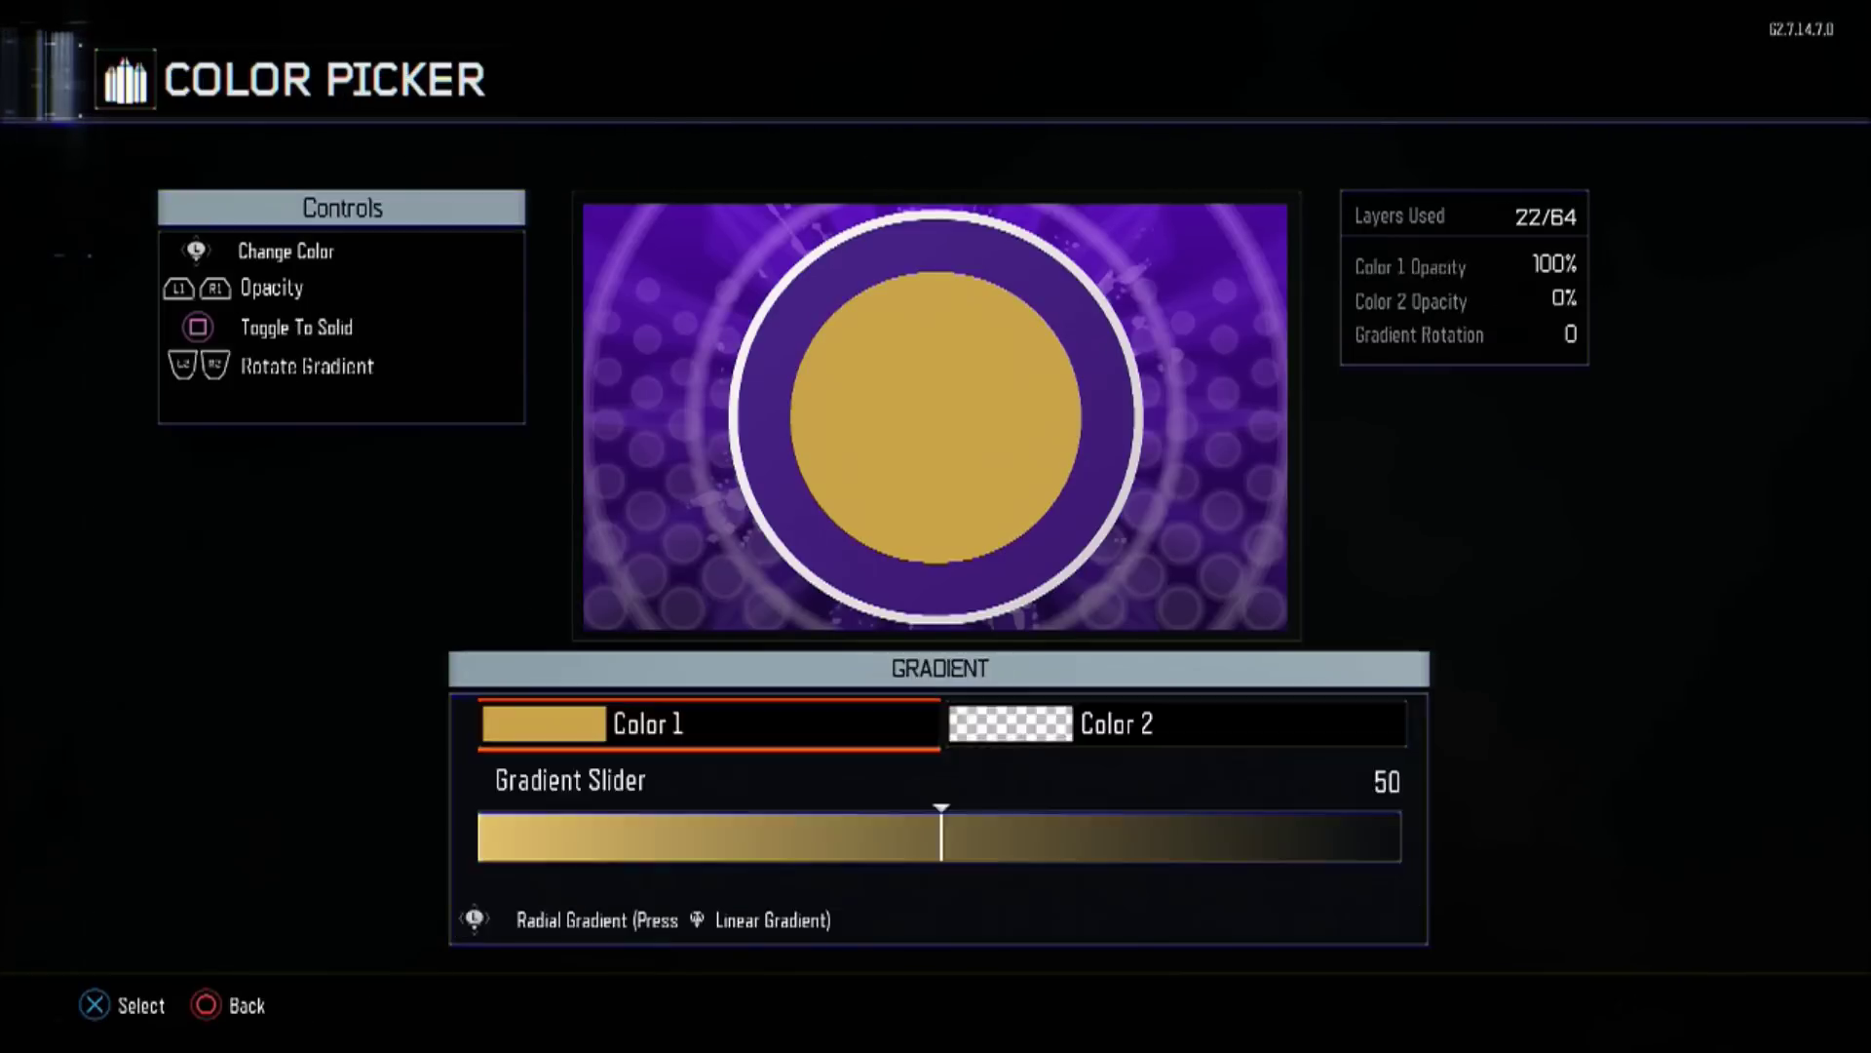
pyautogui.press('Right')
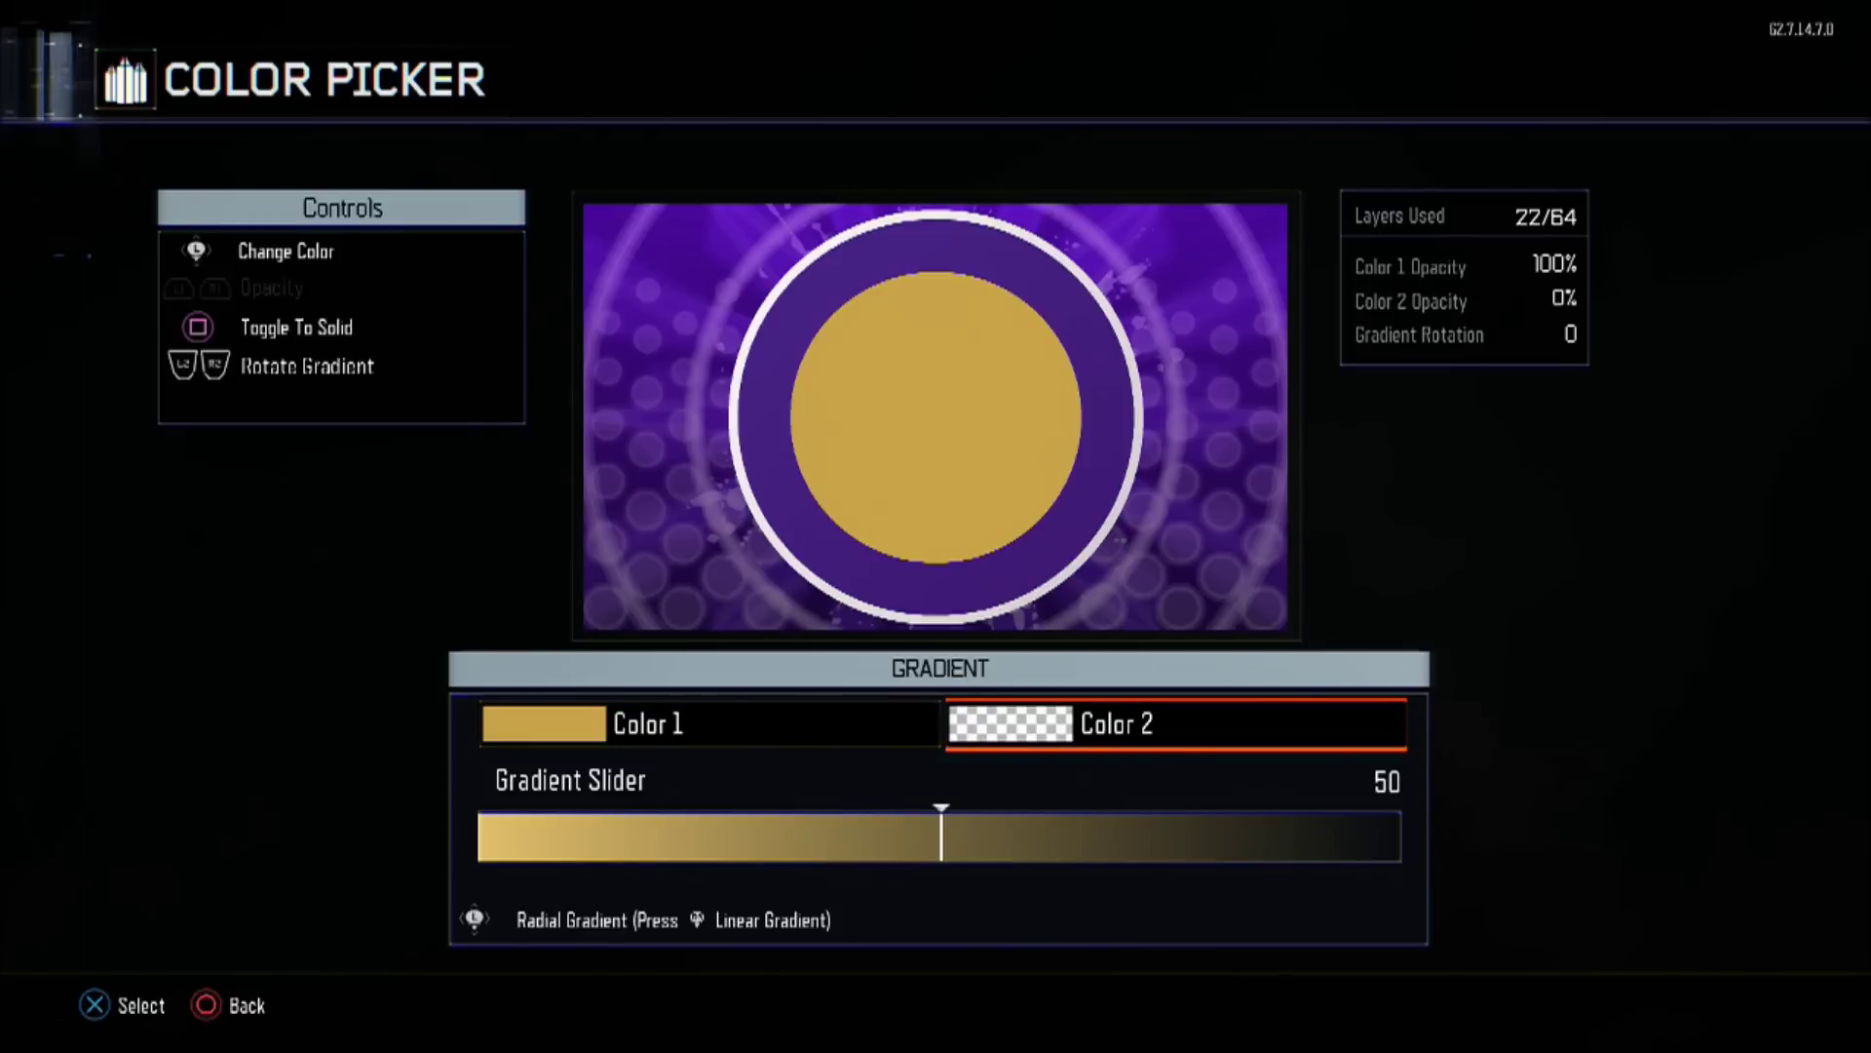
pyautogui.press('x')
pyautogui.press('x')
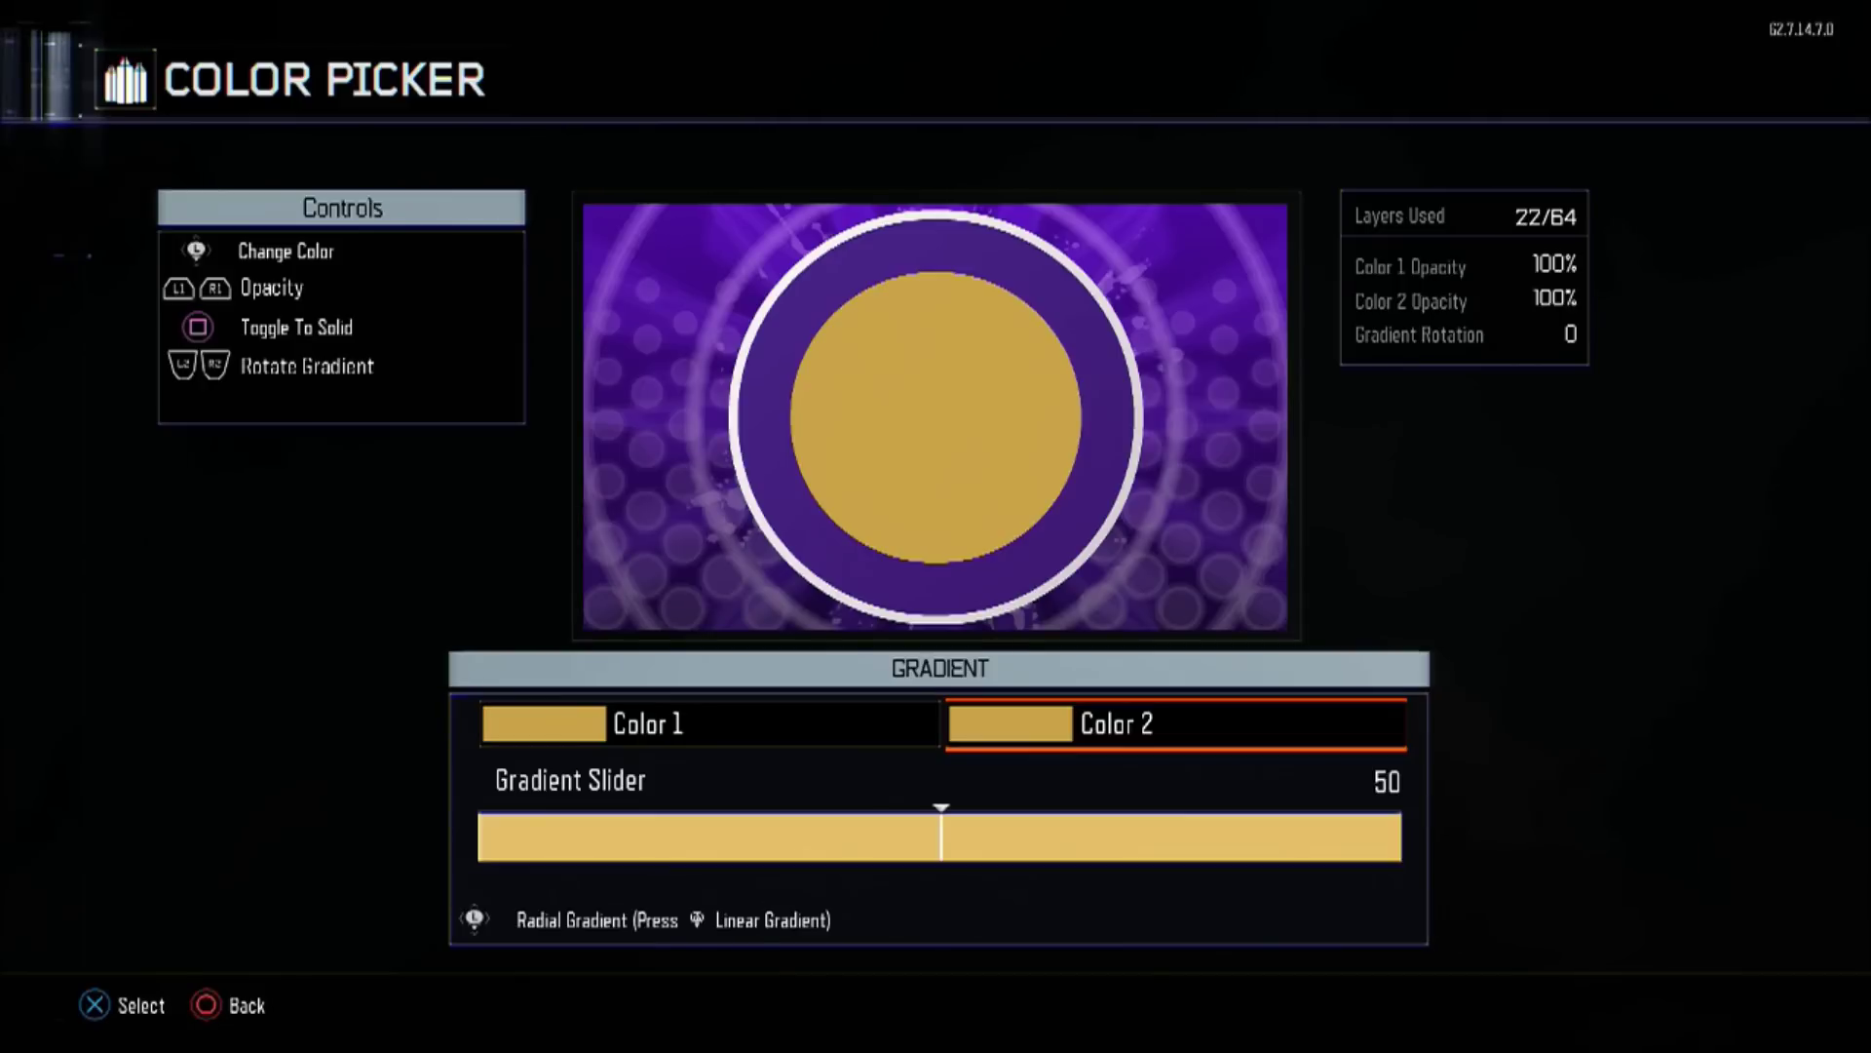
# - Set the gradient's Color 1 to white from the color palette
pyautogui.press('Left')
pyautogui.press('x')
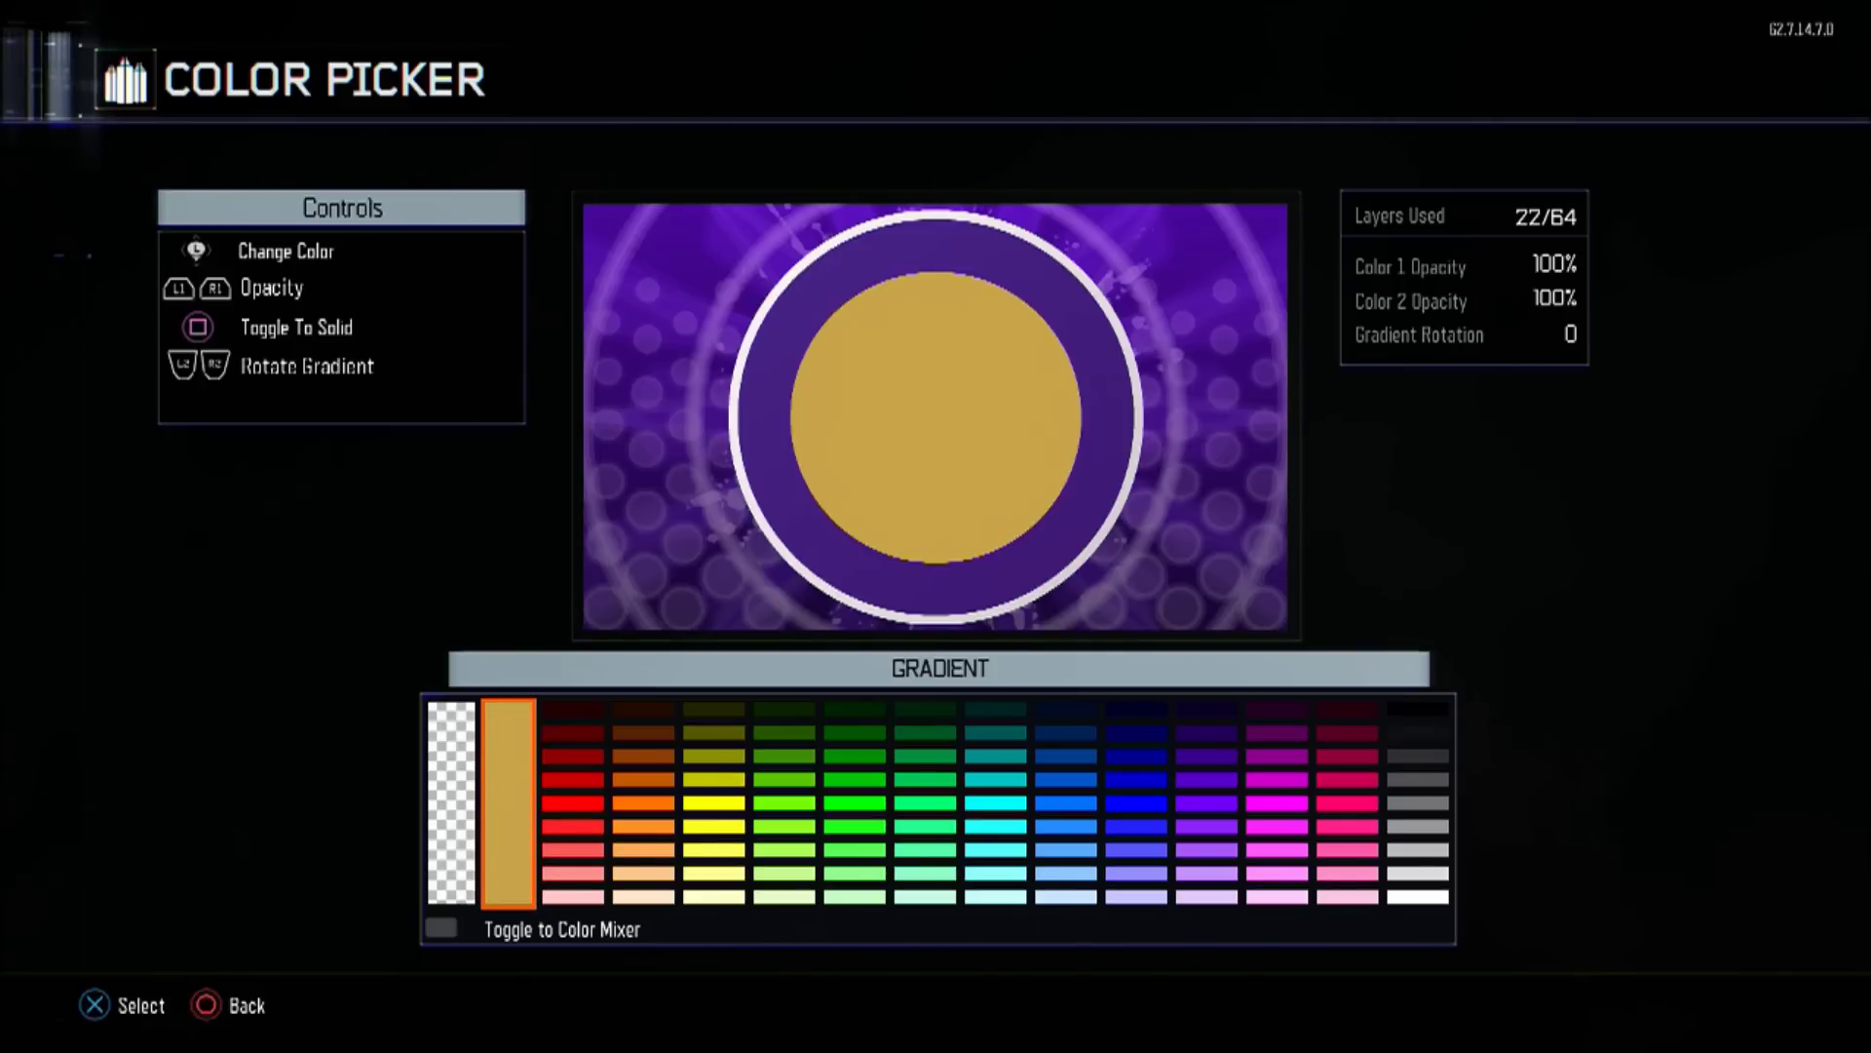
pyautogui.press('Right')
pyautogui.press('Right')
pyautogui.press('Right')
pyautogui.press('Right')
pyautogui.press('Right')
pyautogui.press('Right')
pyautogui.press('Right')
pyautogui.press('Right')
pyautogui.press('Right')
pyautogui.press('Right')
pyautogui.press('Right')
pyautogui.press('Right')
pyautogui.press('Right')
pyautogui.press('Down')
pyautogui.press('Down')
pyautogui.press('Down')
pyautogui.press('Down')
pyautogui.press('Down')
pyautogui.press('Down')
pyautogui.press('Down')
pyautogui.press('Down')
pyautogui.press('x')
# - Set the gradient's Color 2 to light grey from the color palette
pyautogui.press('Right')
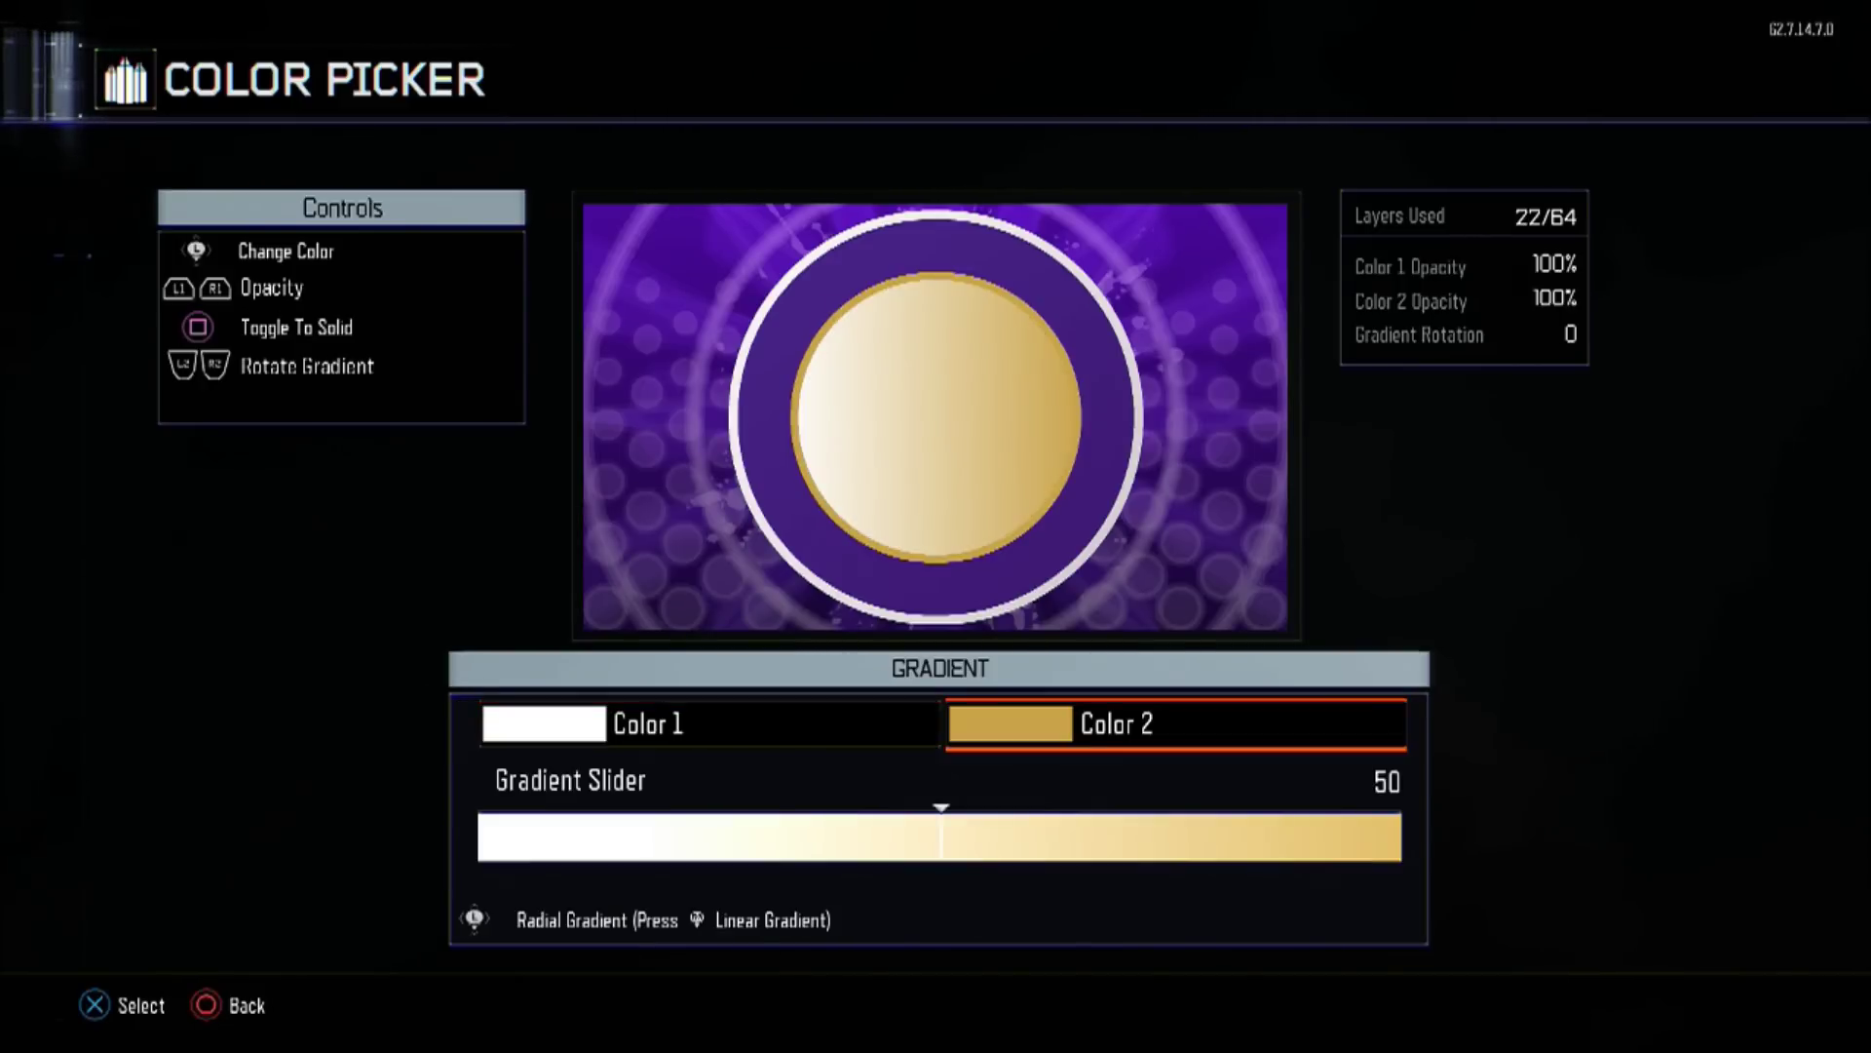
pyautogui.press('x')
pyautogui.press('Right')
pyautogui.press('Right')
pyautogui.press('Right')
pyautogui.press('Right')
pyautogui.press('Right')
pyautogui.press('Right')
pyautogui.press('Right')
pyautogui.press('Right')
pyautogui.press('Right')
pyautogui.press('Right')
pyautogui.press('Right')
pyautogui.press('Right')
pyautogui.press('Right')
pyautogui.press('Down')
pyautogui.press('Down')
pyautogui.press('Down')
pyautogui.press('Down')
pyautogui.press('Down')
pyautogui.press('Down')
pyautogui.press('Up')
pyautogui.press('Up')
pyautogui.press('Return')
pyautogui.press('Return')
pyautogui.press('Tab')
pyautogui.press('Escape')
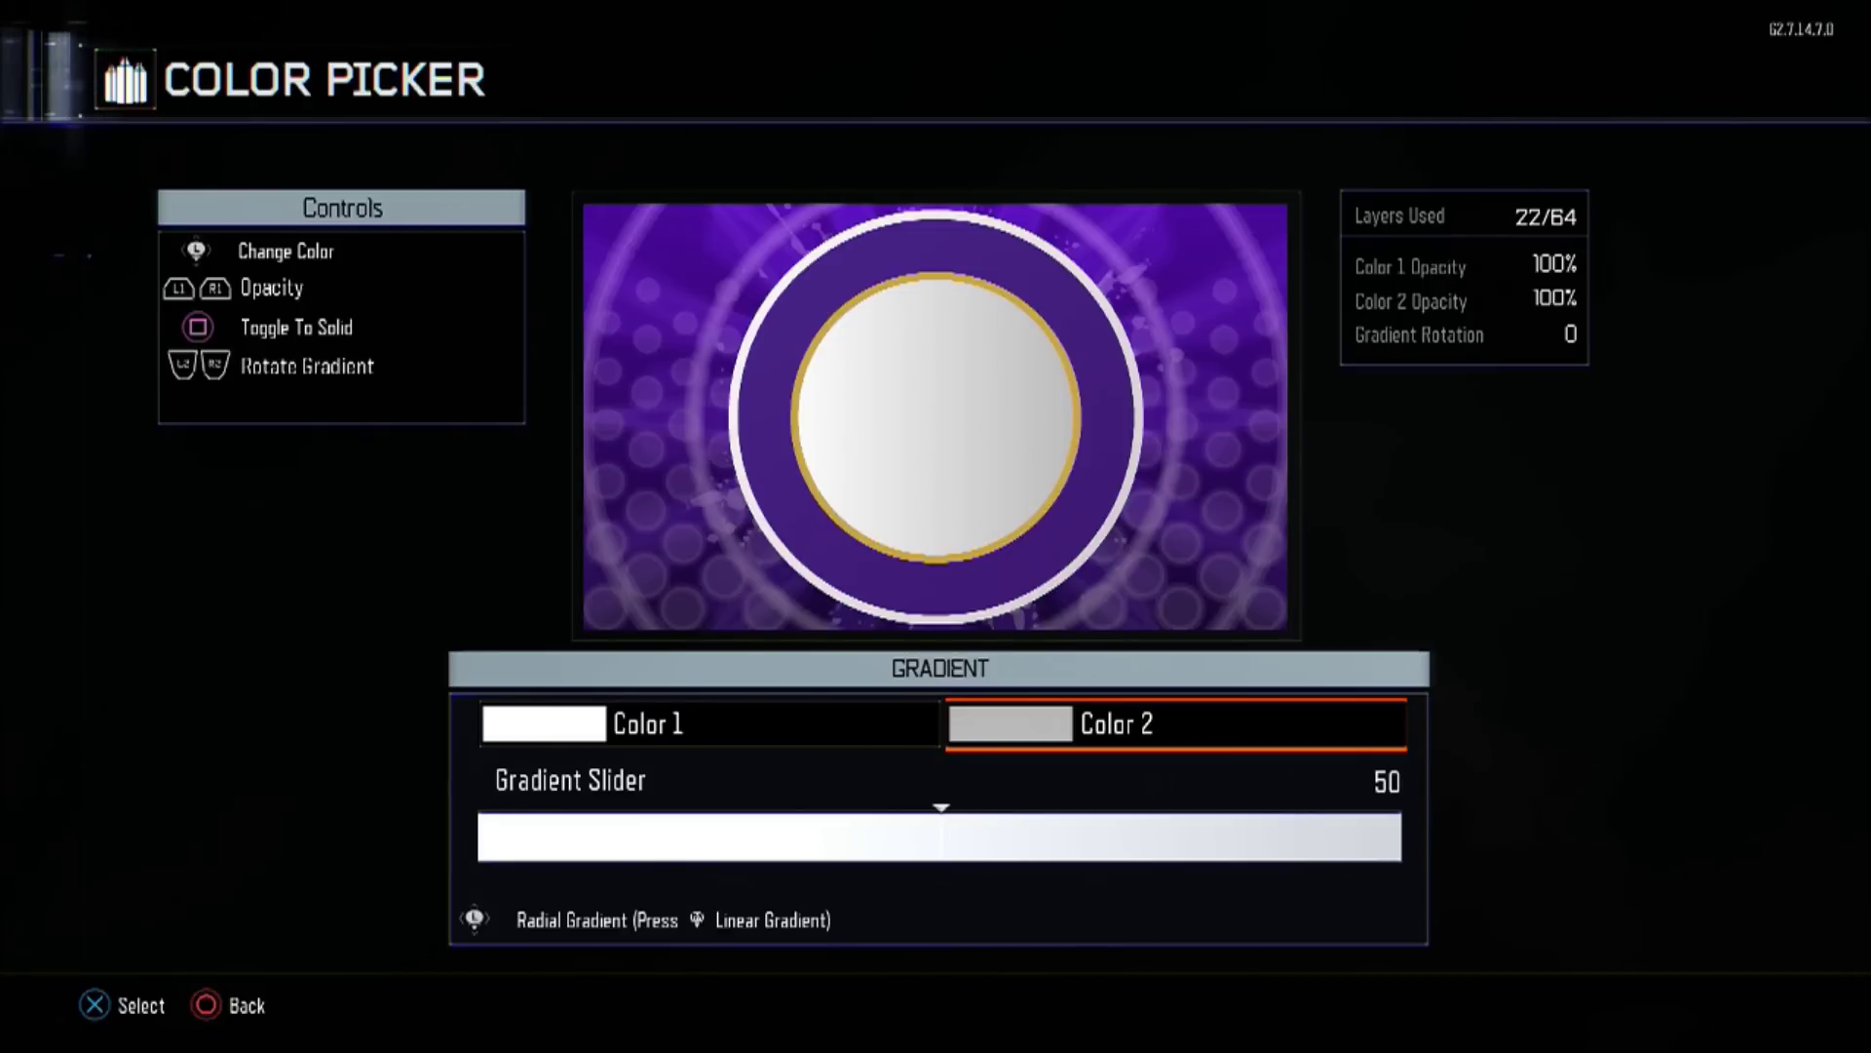
# - Rotate the white-to-grey gradient to 52 and return to the layer overview
pyautogui.press('R2')
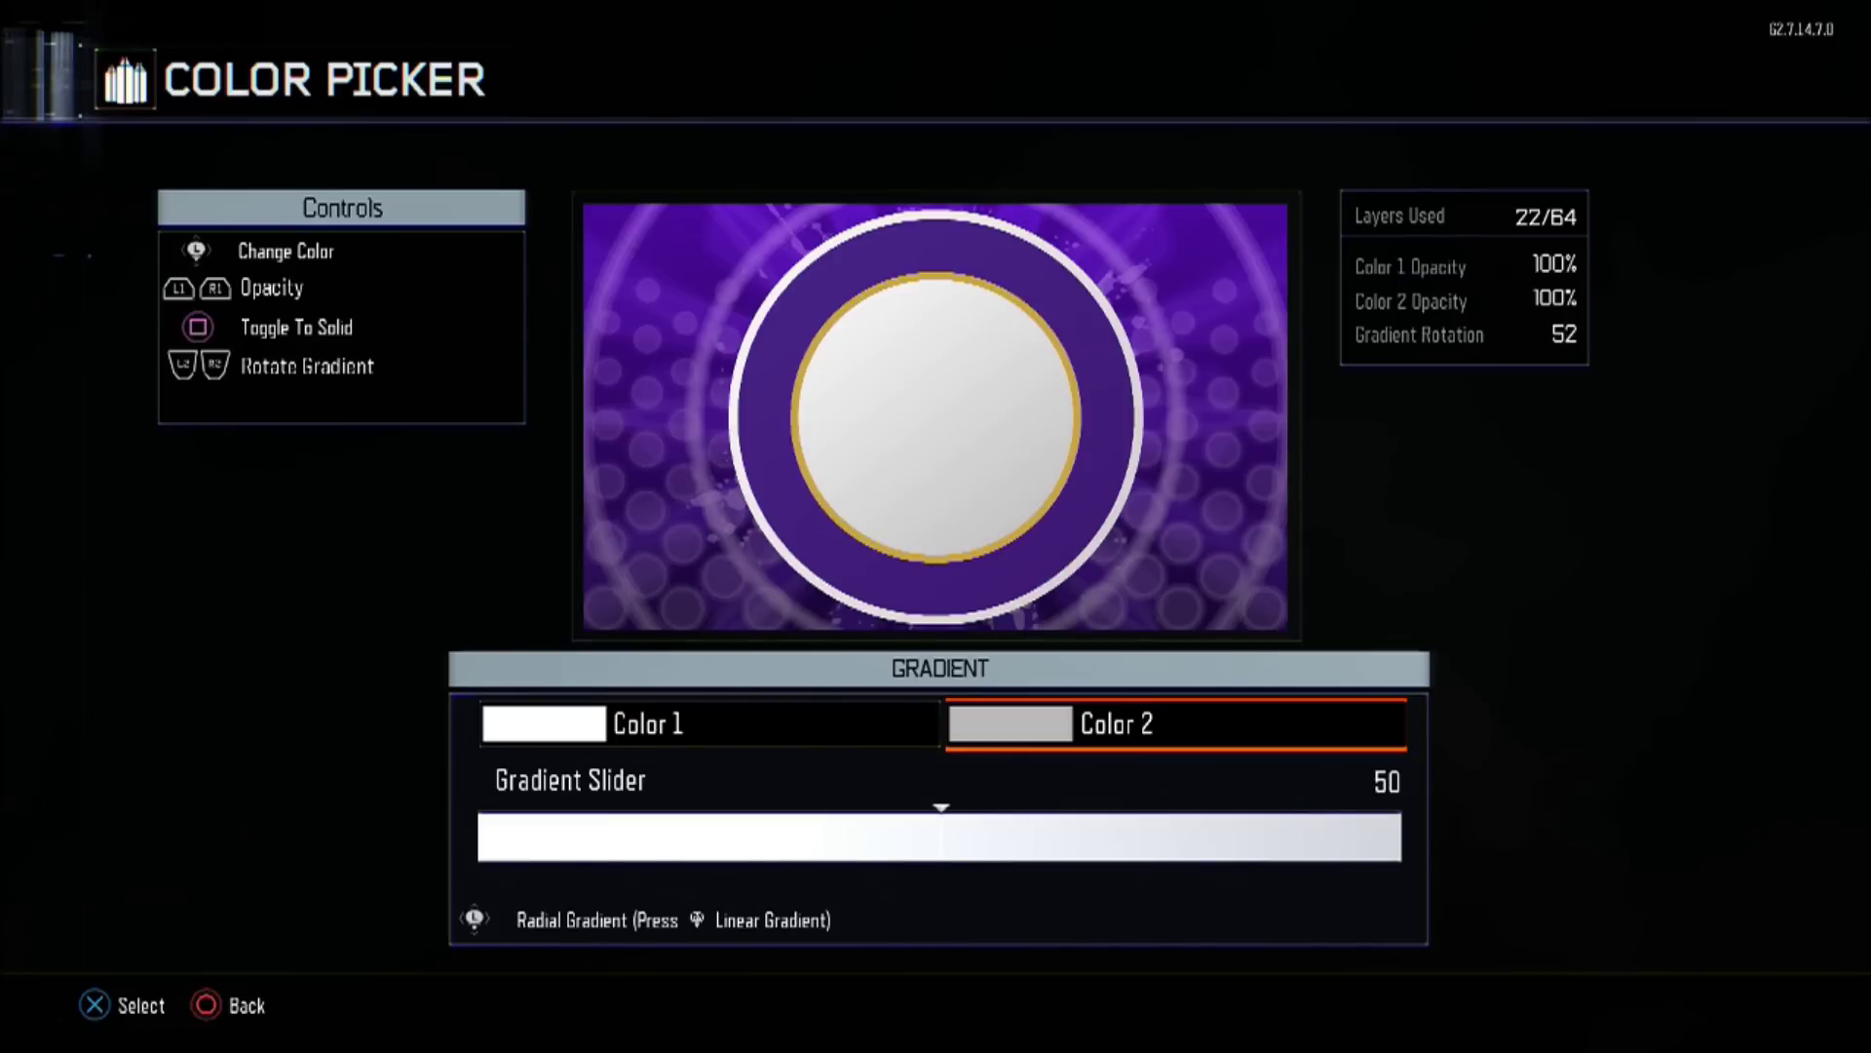
pyautogui.press('Escape')
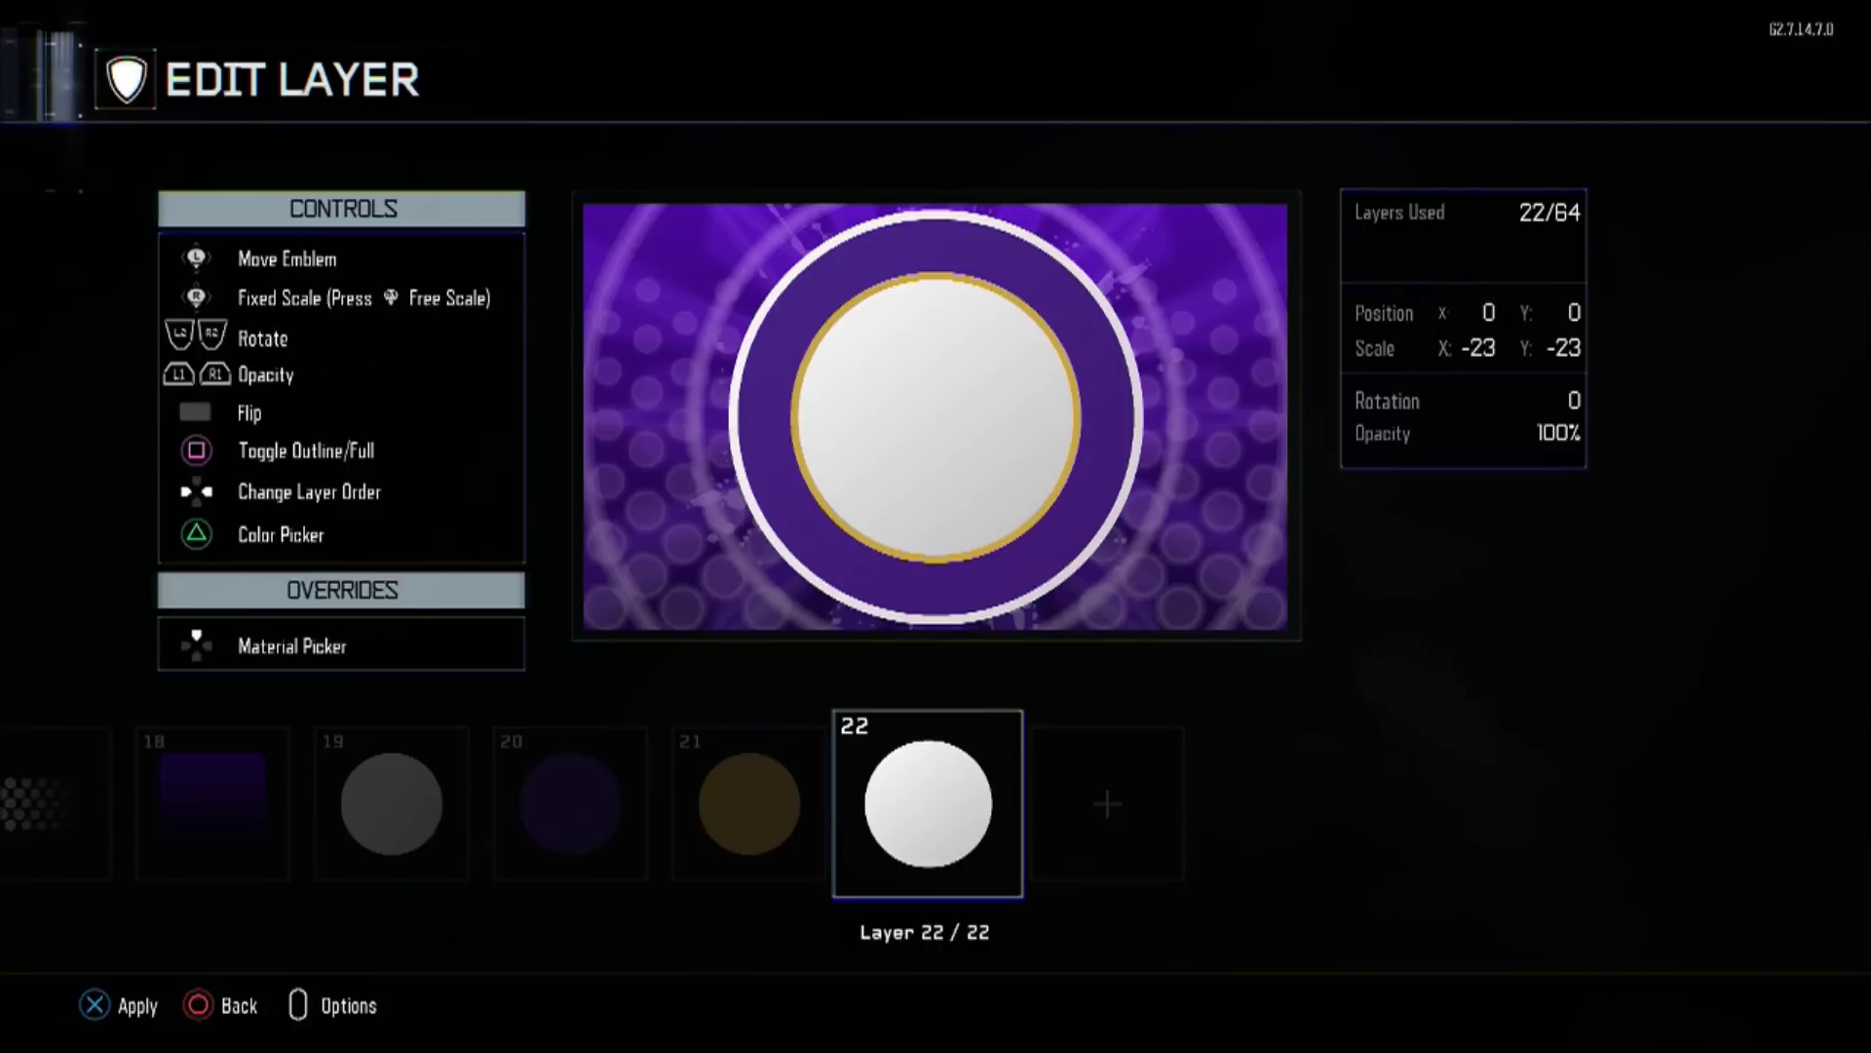
pyautogui.press('Escape')
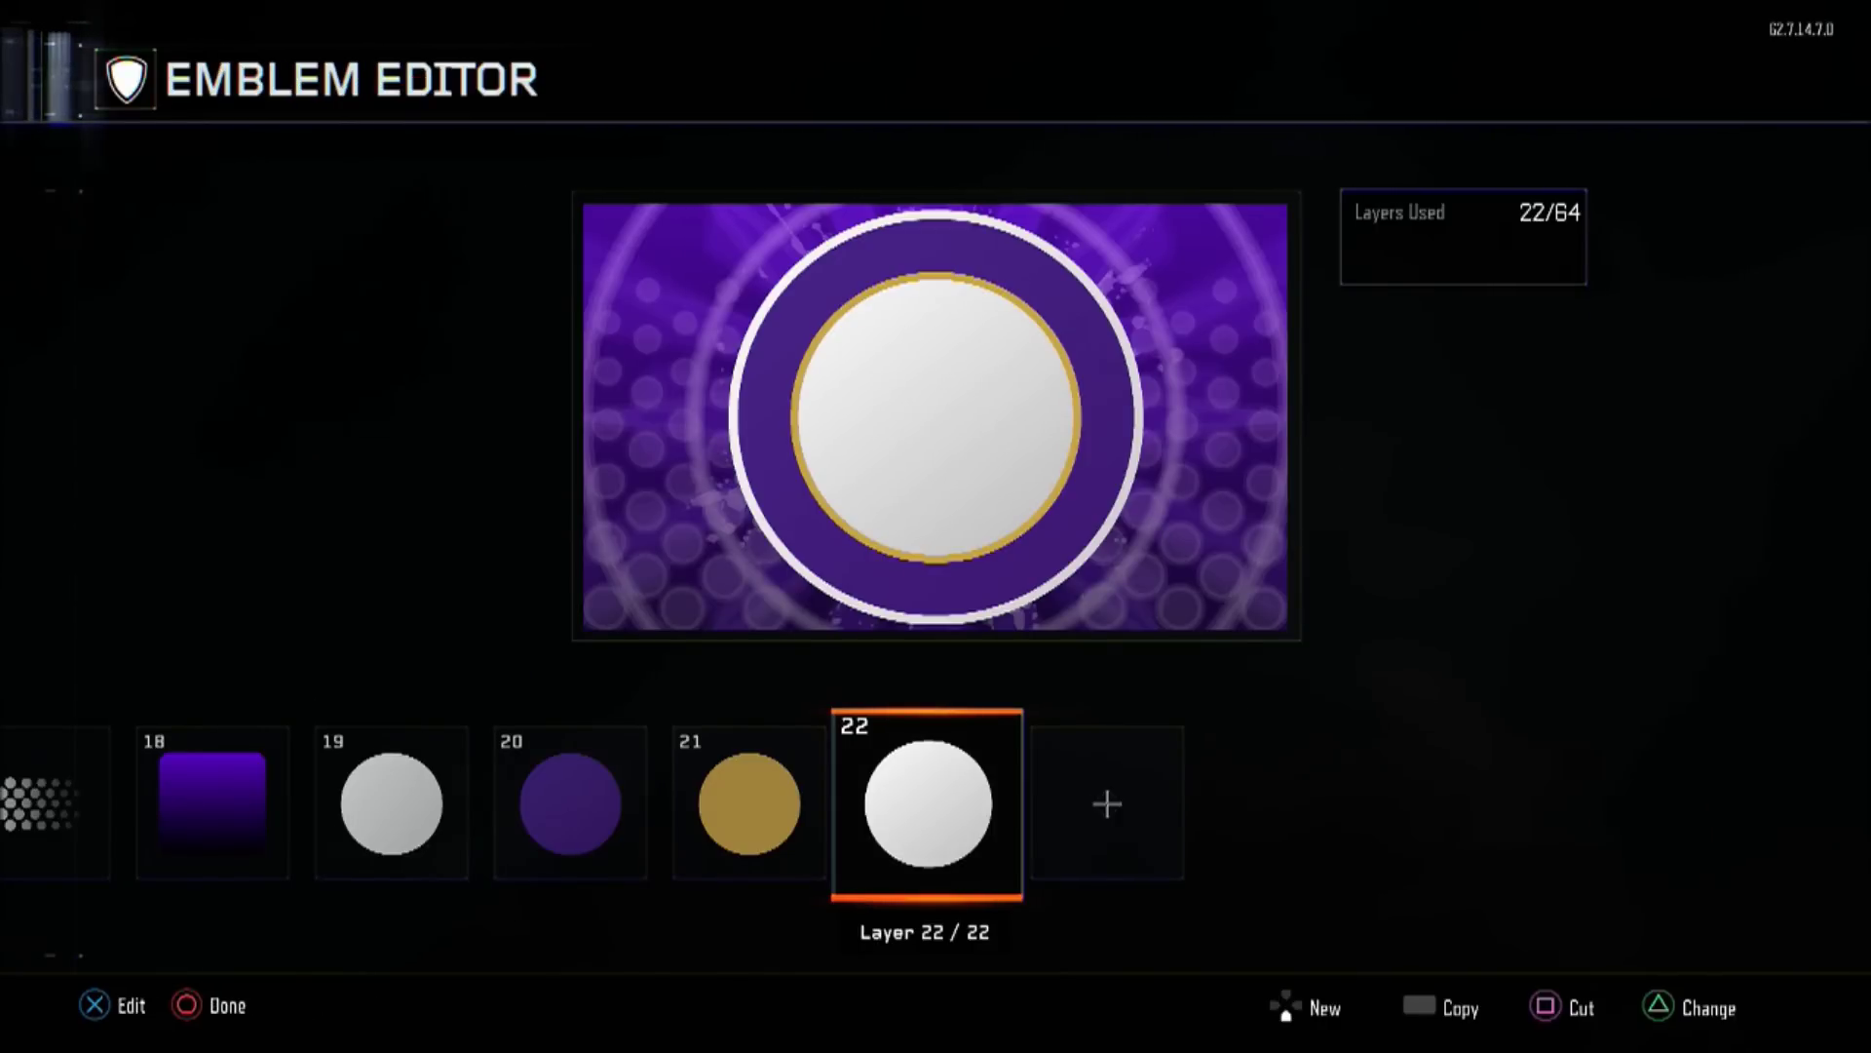
# - Add a solid rounded square decal in the empty slot after layer 22
pyautogui.press('Right')
pyautogui.press('Return')
pyautogui.press('e')
pyautogui.press('e')
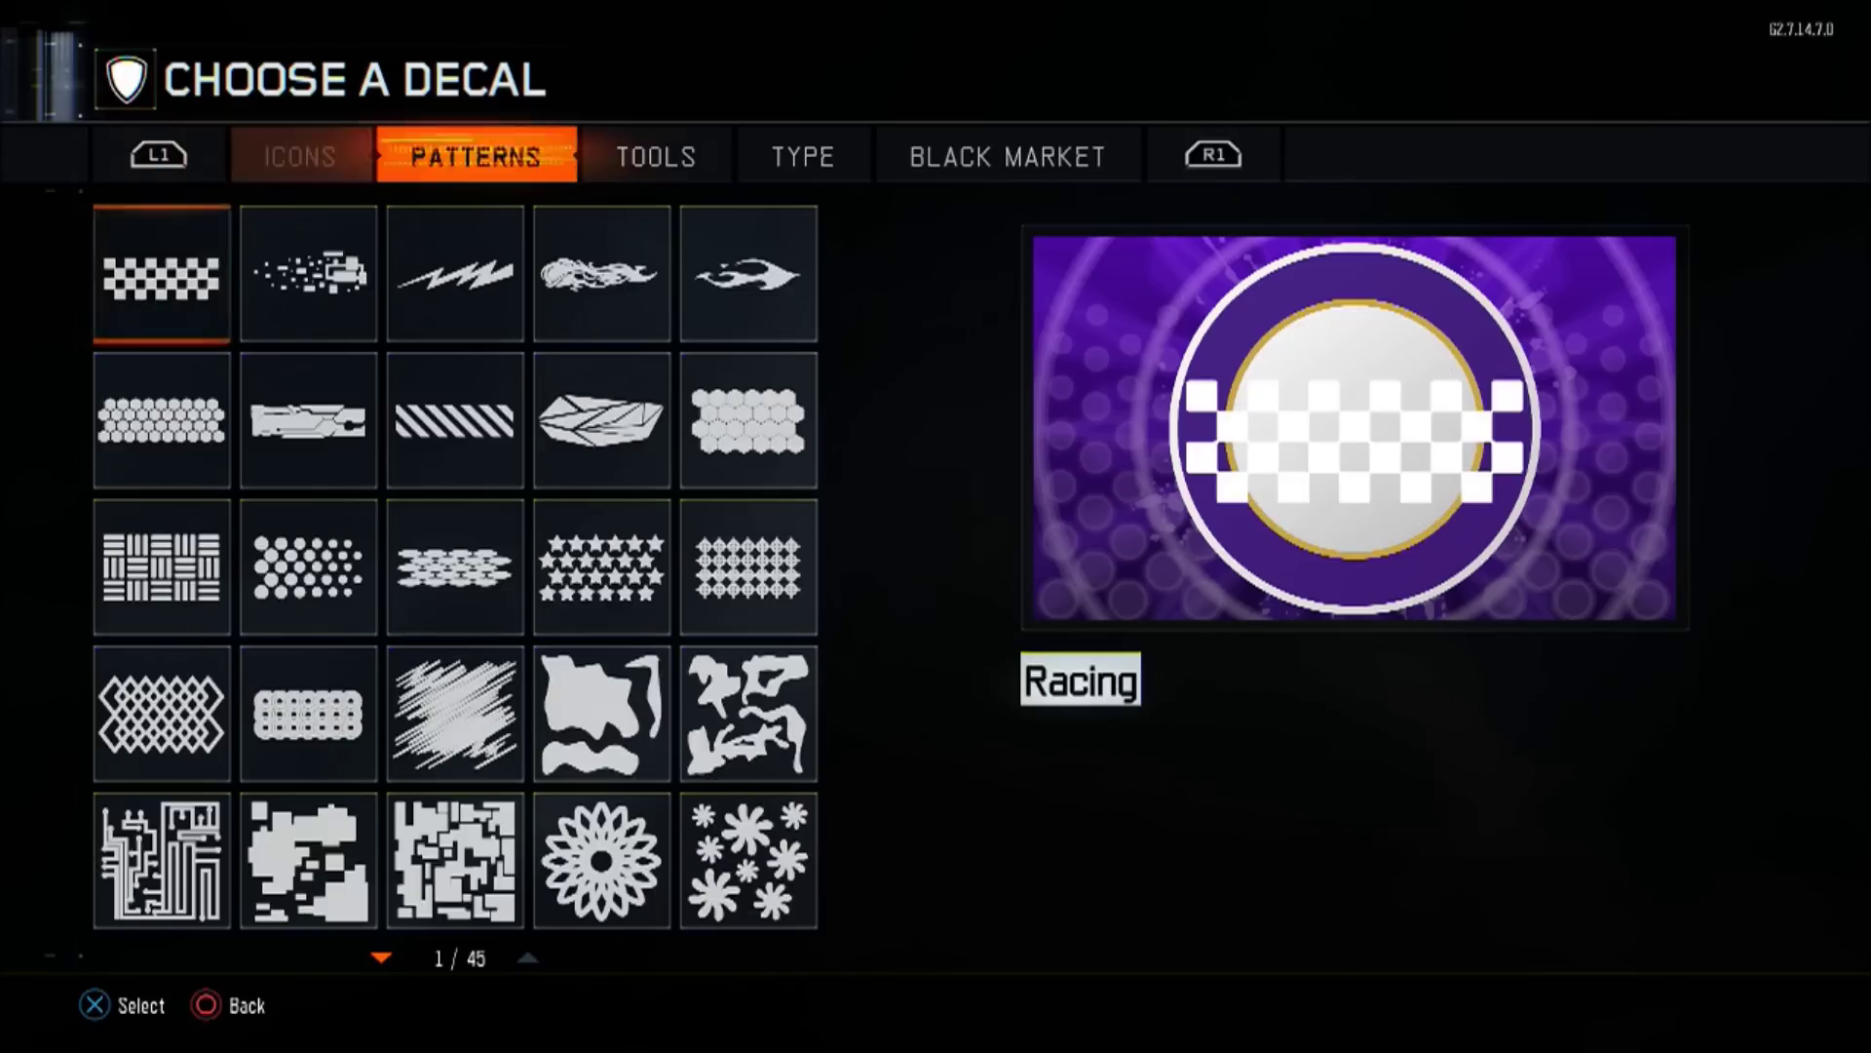
pyautogui.press('Down')
pyautogui.press('Right')
pyautogui.press('Right')
pyautogui.press('Return')
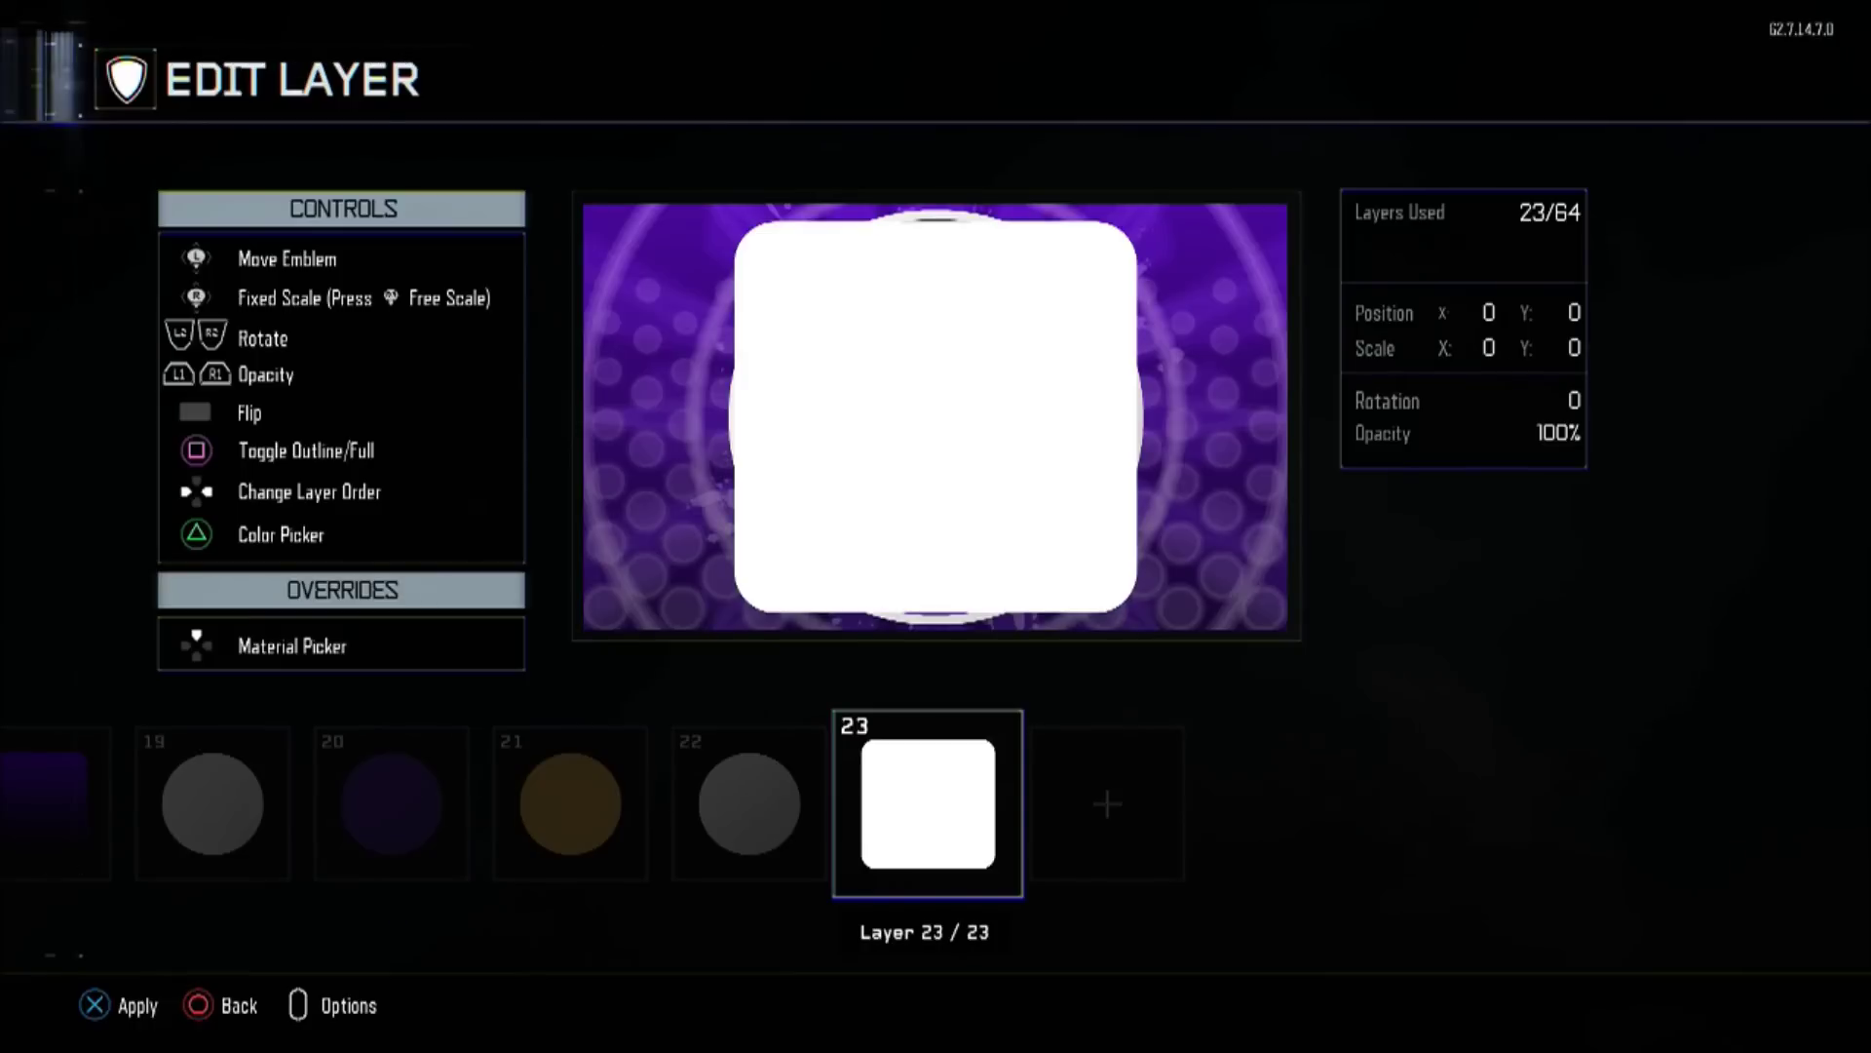
# - Fill the rounded square with the darkest indigo solid color from the palette
pyautogui.press('c')
pyautogui.press('Right')
pyautogui.press('Right')
pyautogui.press('Right')
pyautogui.press('Right')
pyautogui.press('Right')
pyautogui.press('Right')
pyautogui.press('Right')
pyautogui.press('Right')
pyautogui.press('Right')
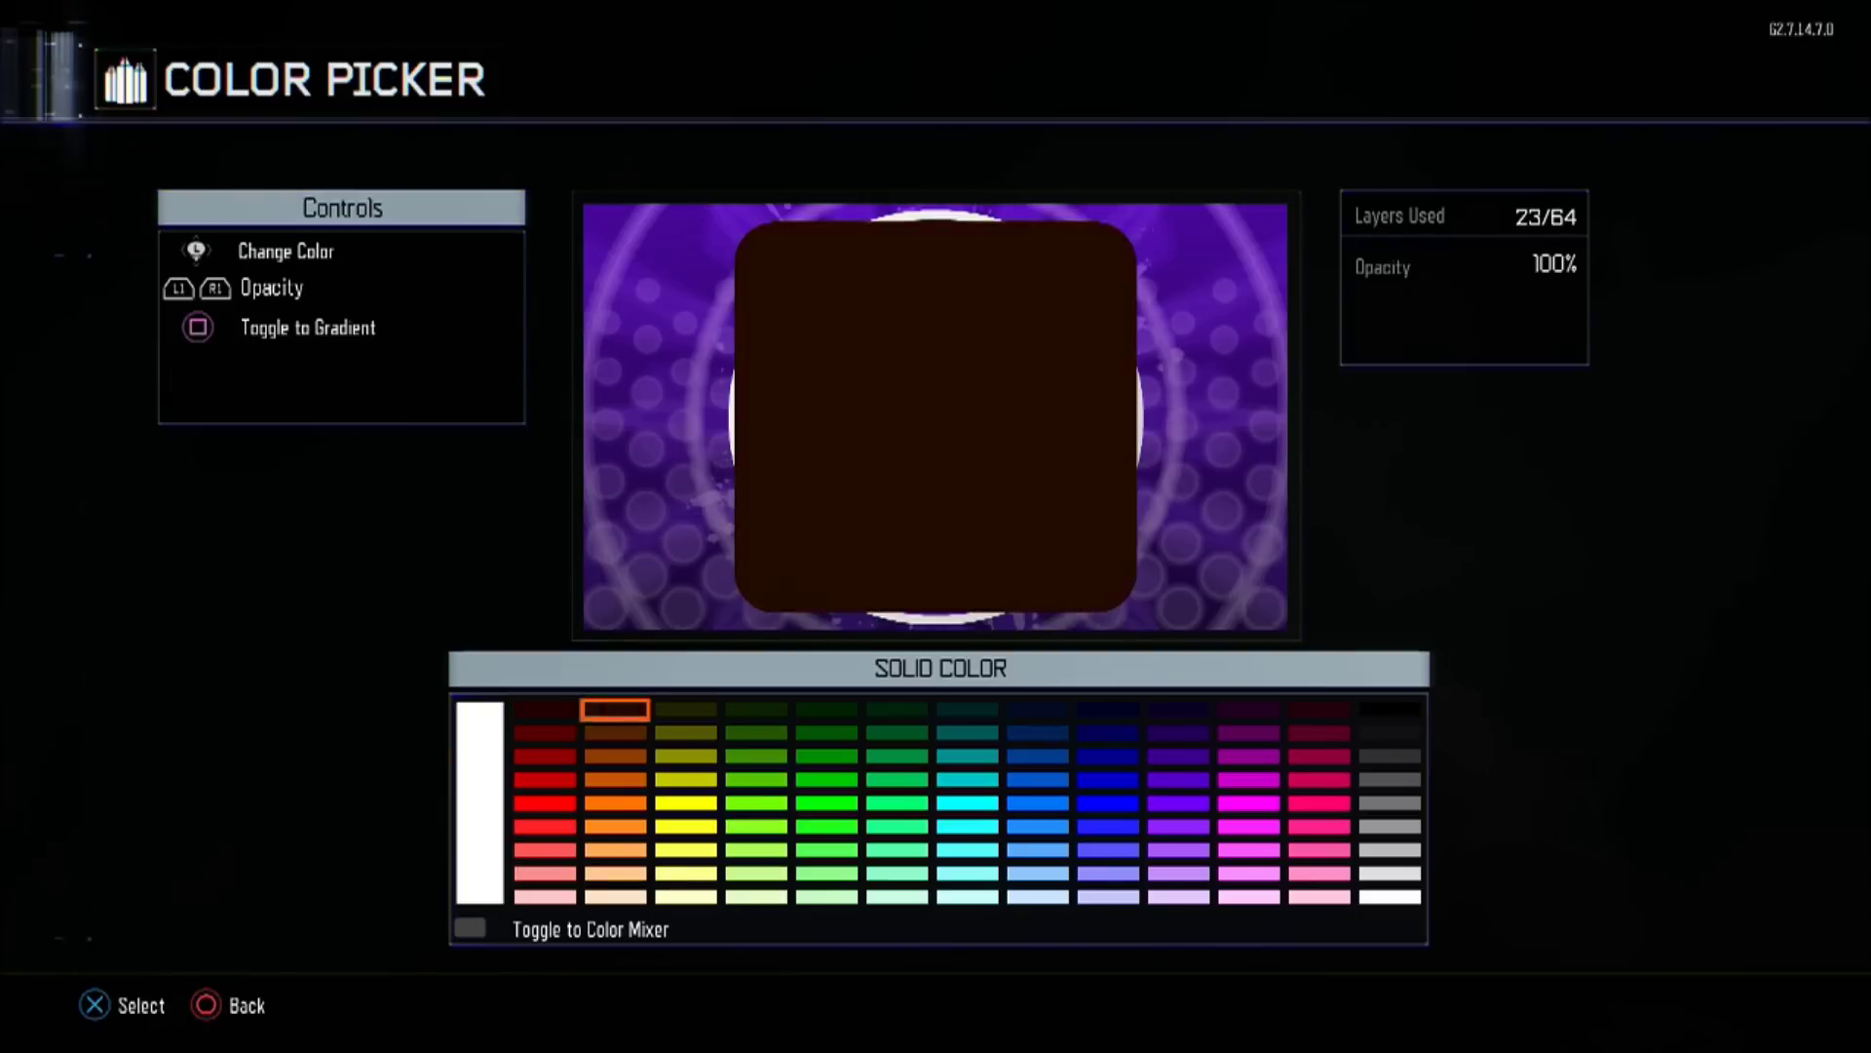
pyautogui.press('Return')
# - Scale the dark rounded square to -60 on both axes and switch to free scaling
pyautogui.press('Down')
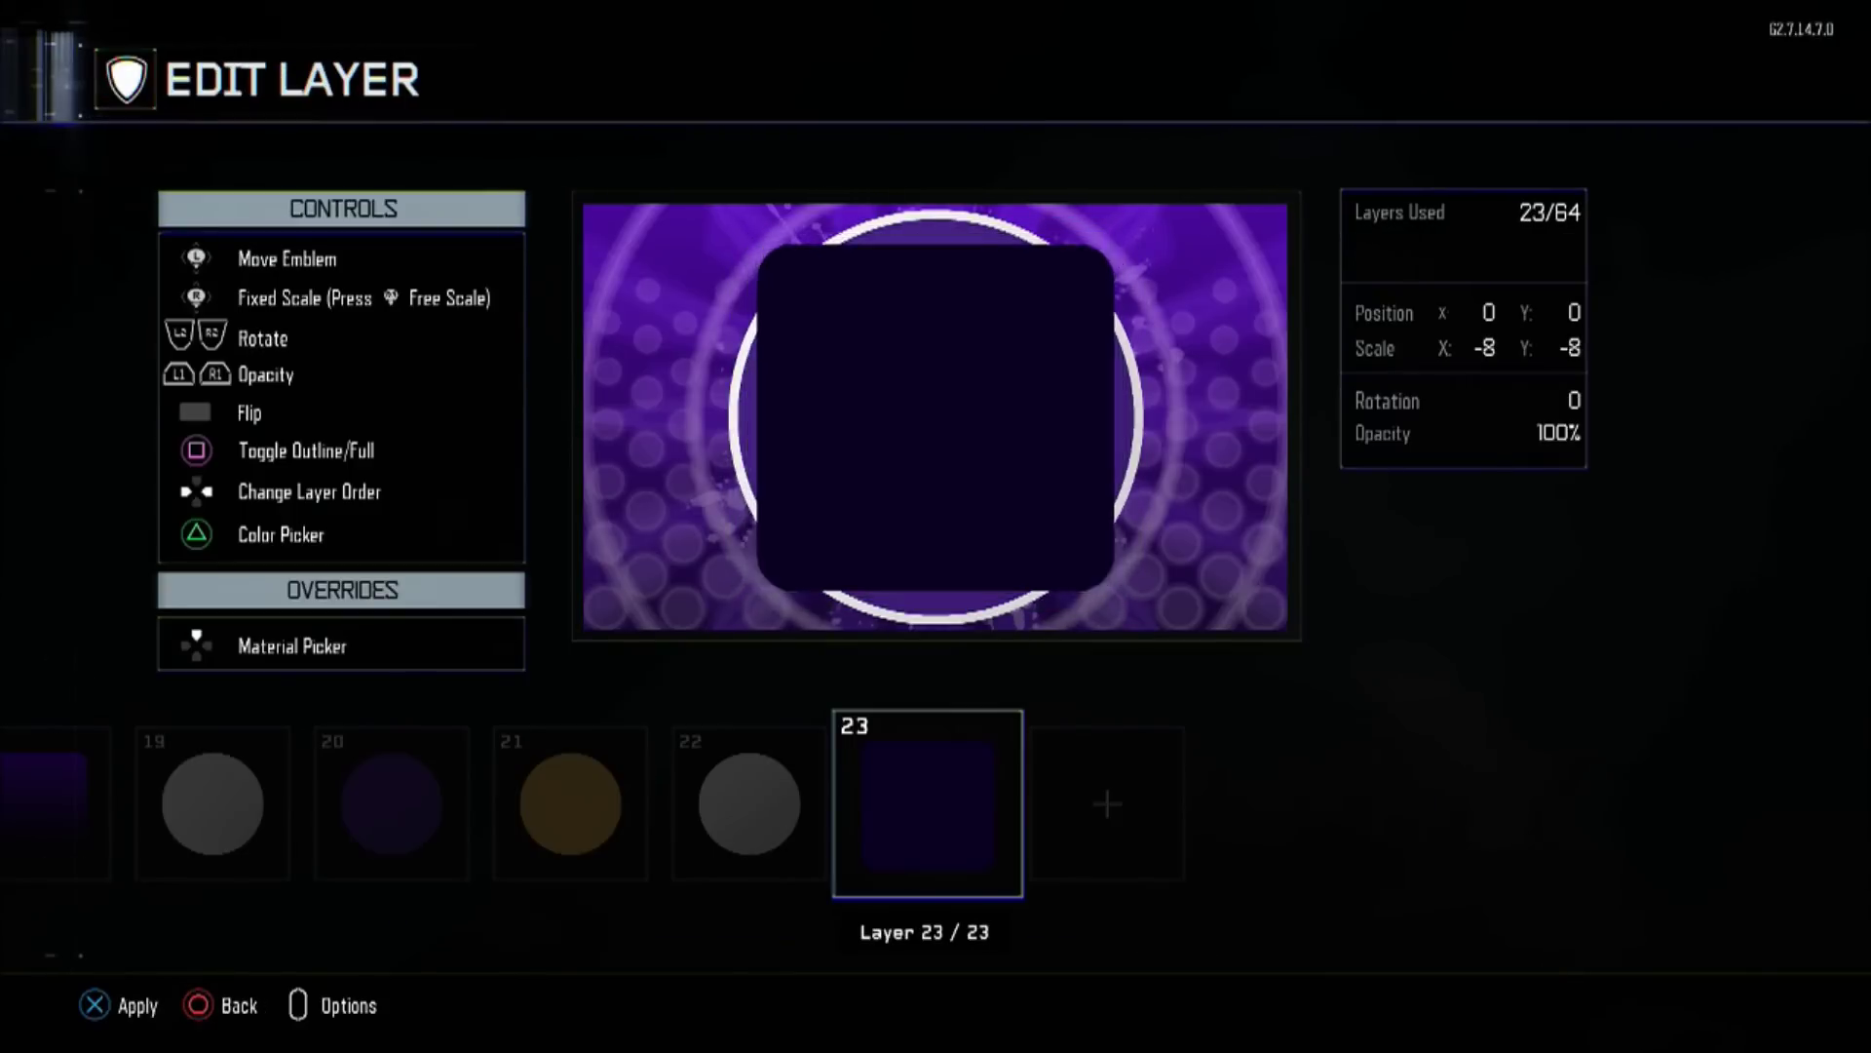
pyautogui.press('Down')
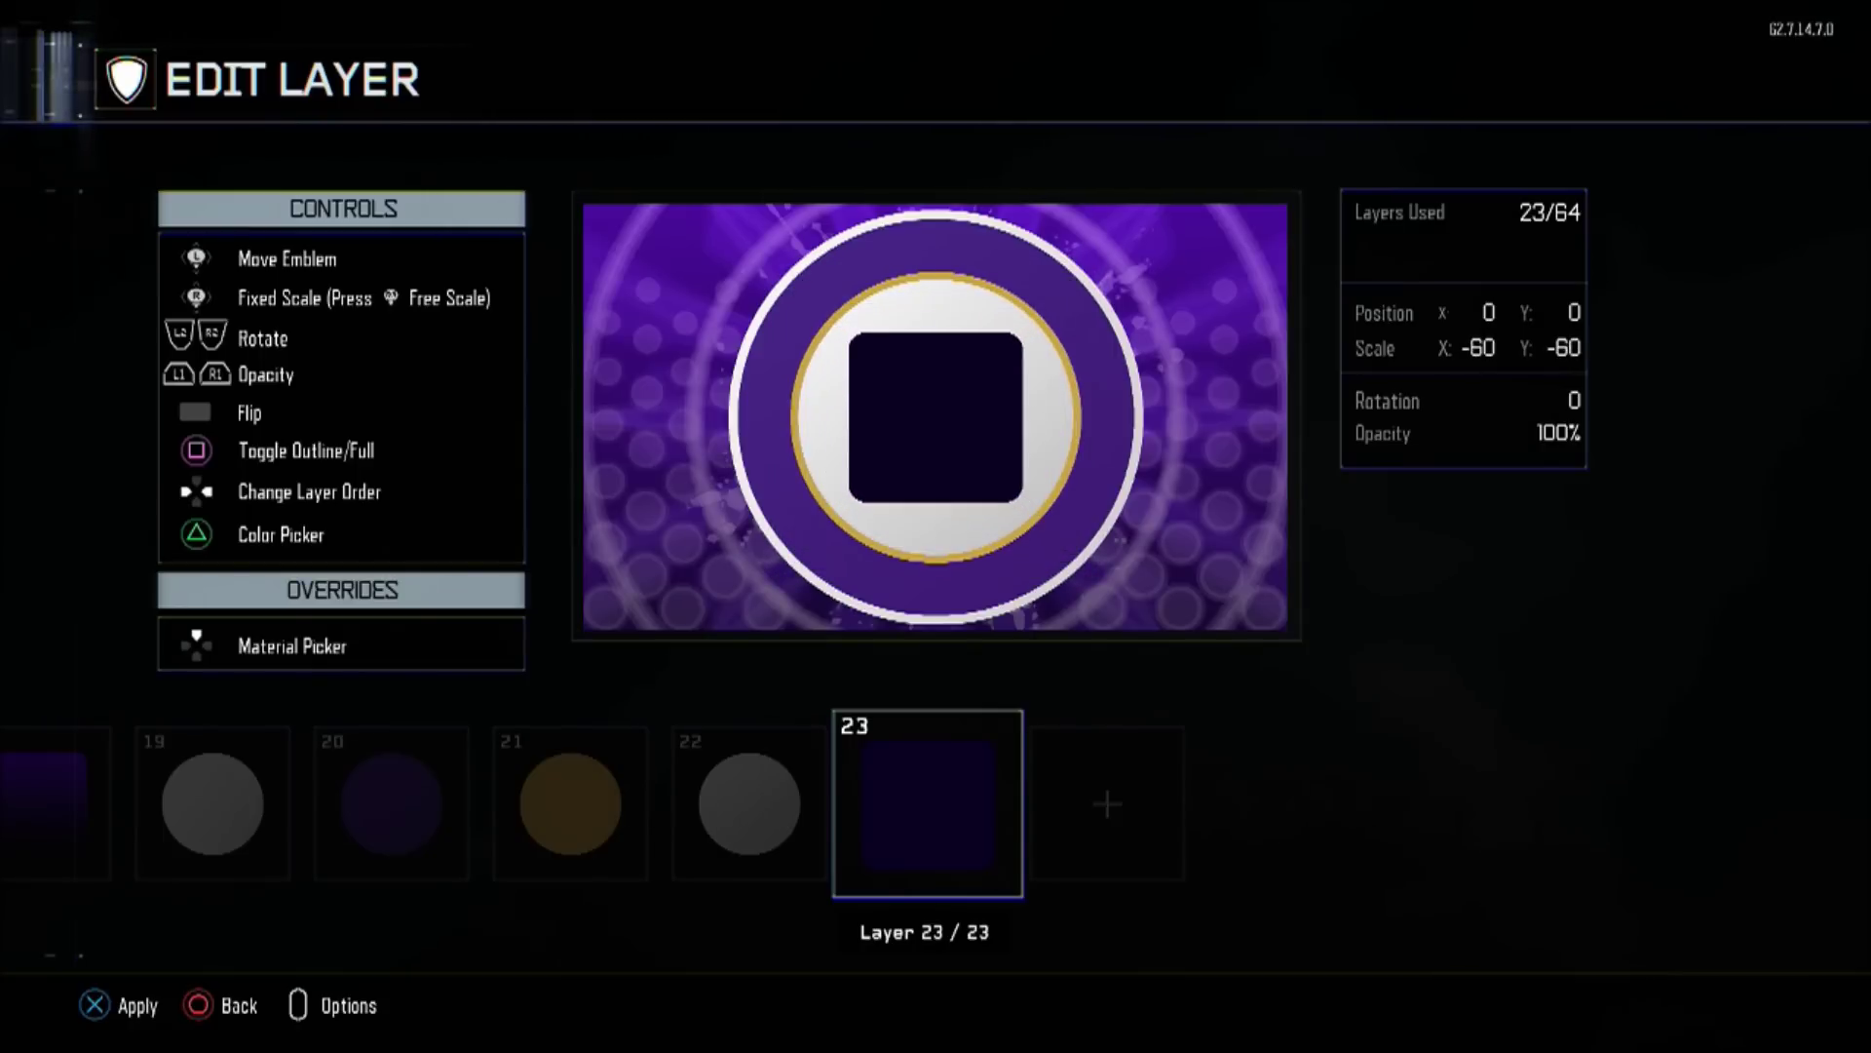
pyautogui.press('r')
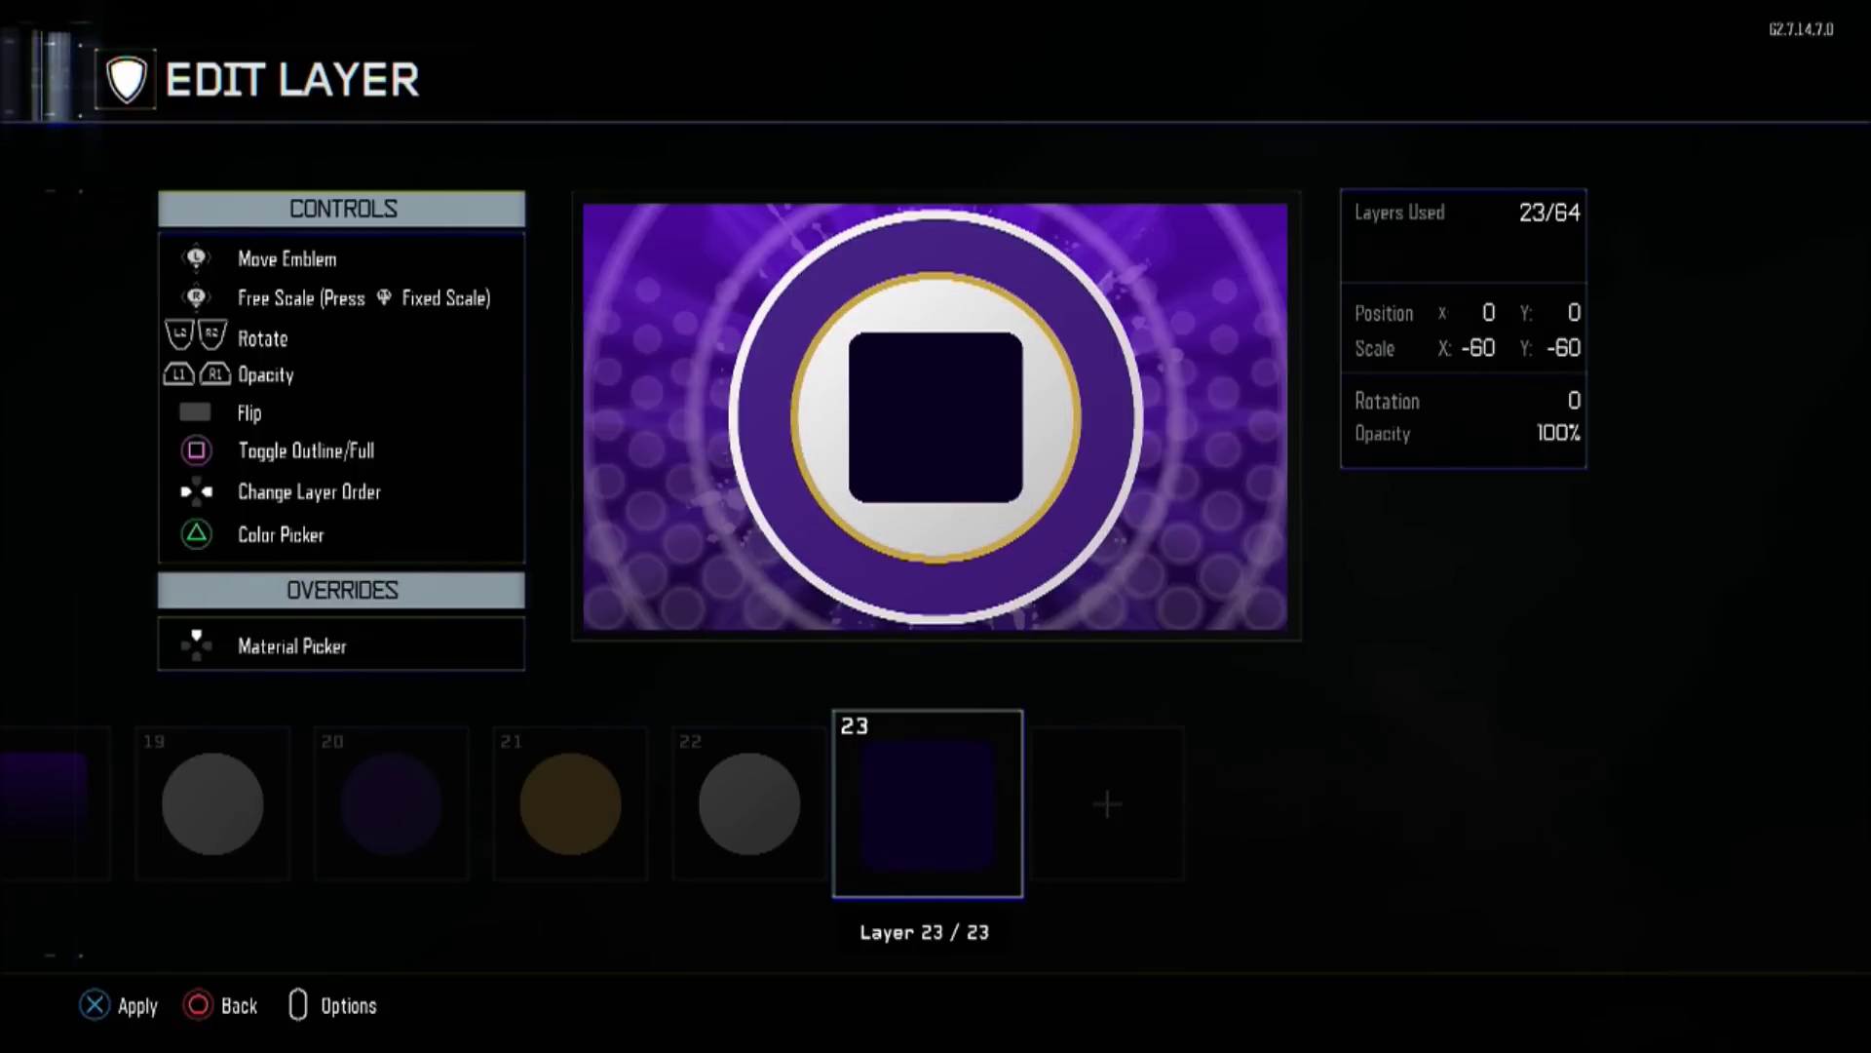
# - Free-scale the dark rounded square to -46 horizontally and -74 vertically
pyautogui.press('Left')
pyautogui.press('Right')
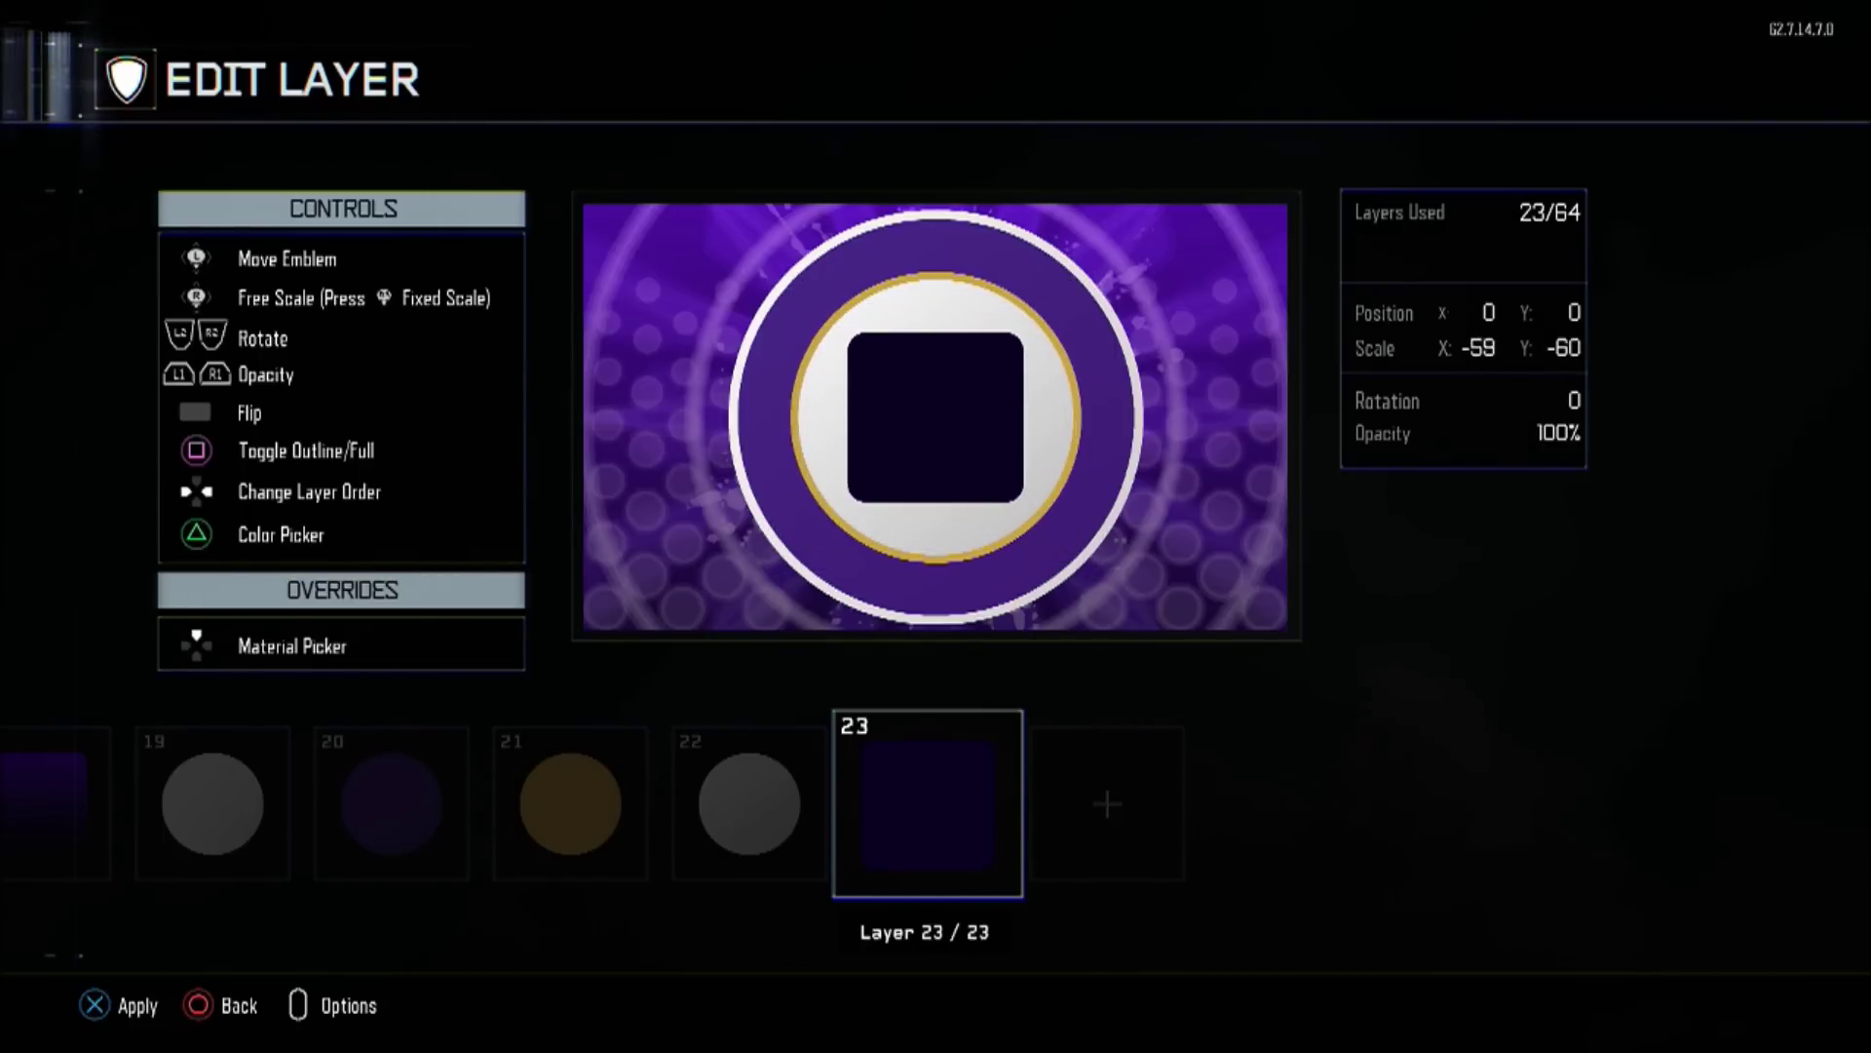
pyautogui.press('Right')
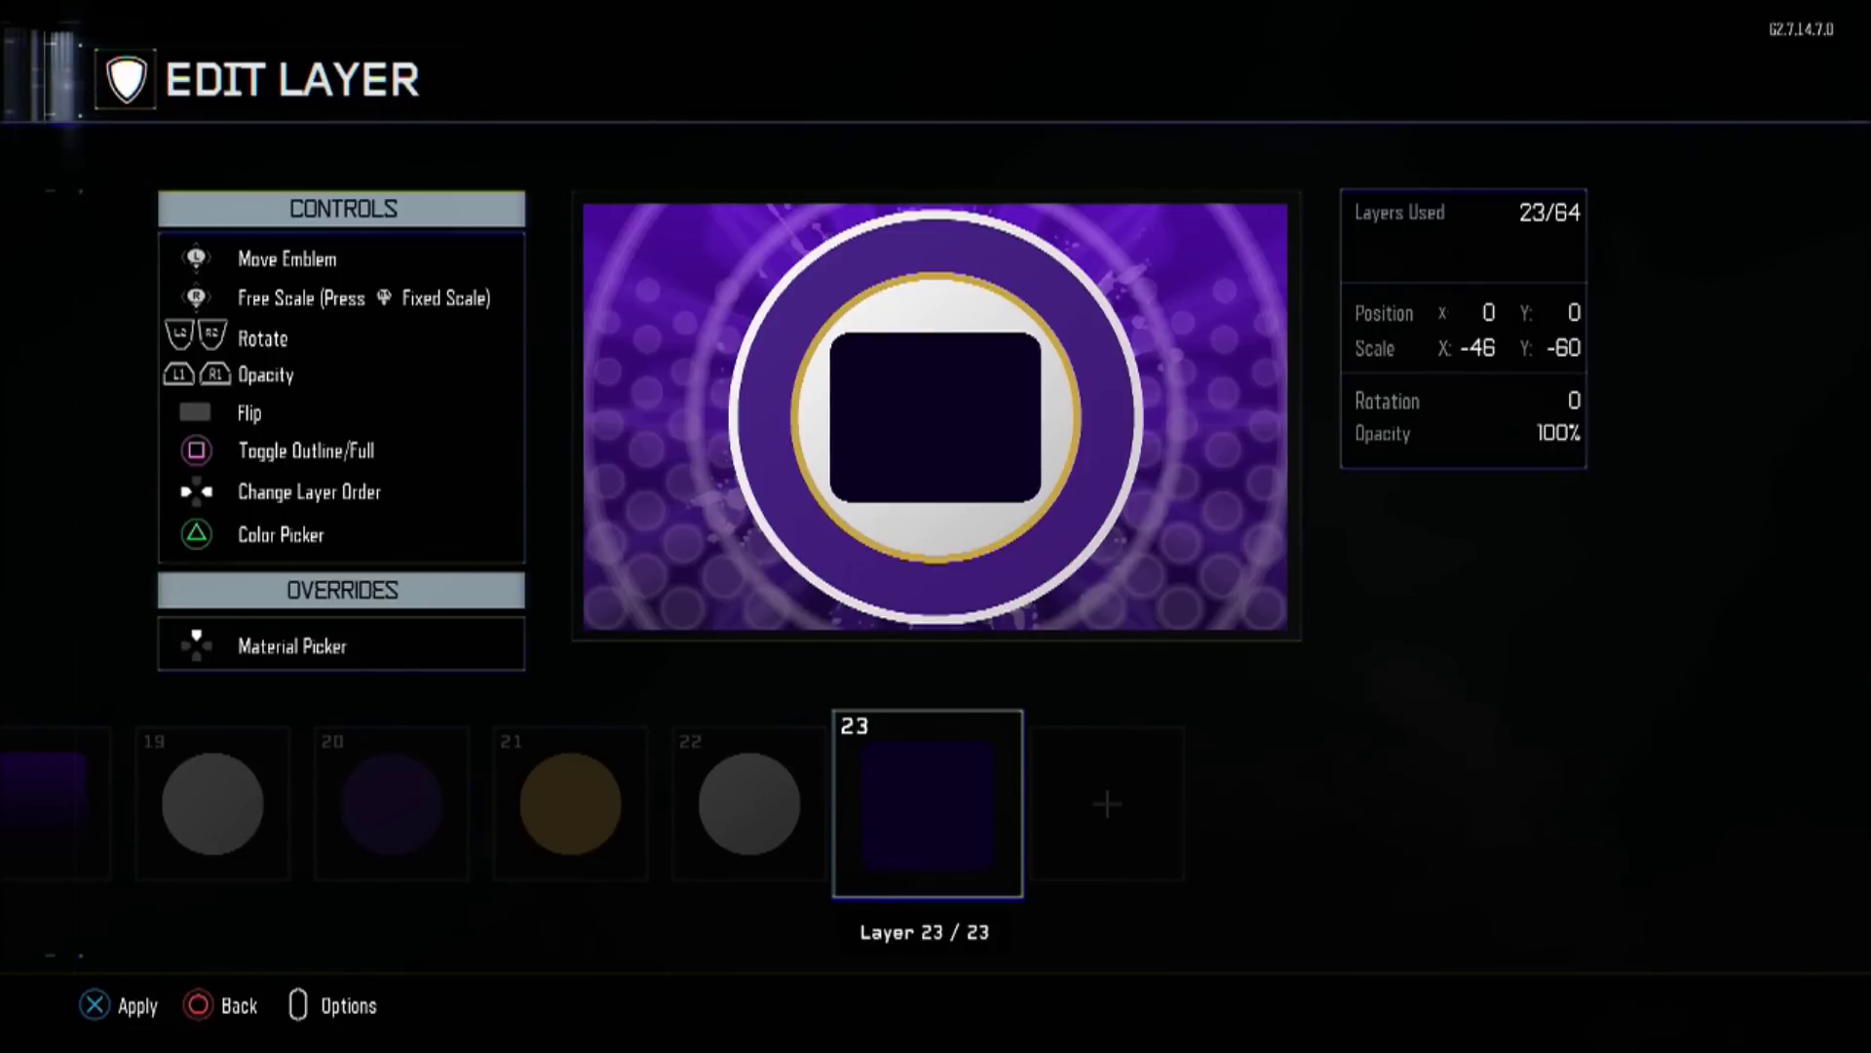
pyautogui.press('Down')
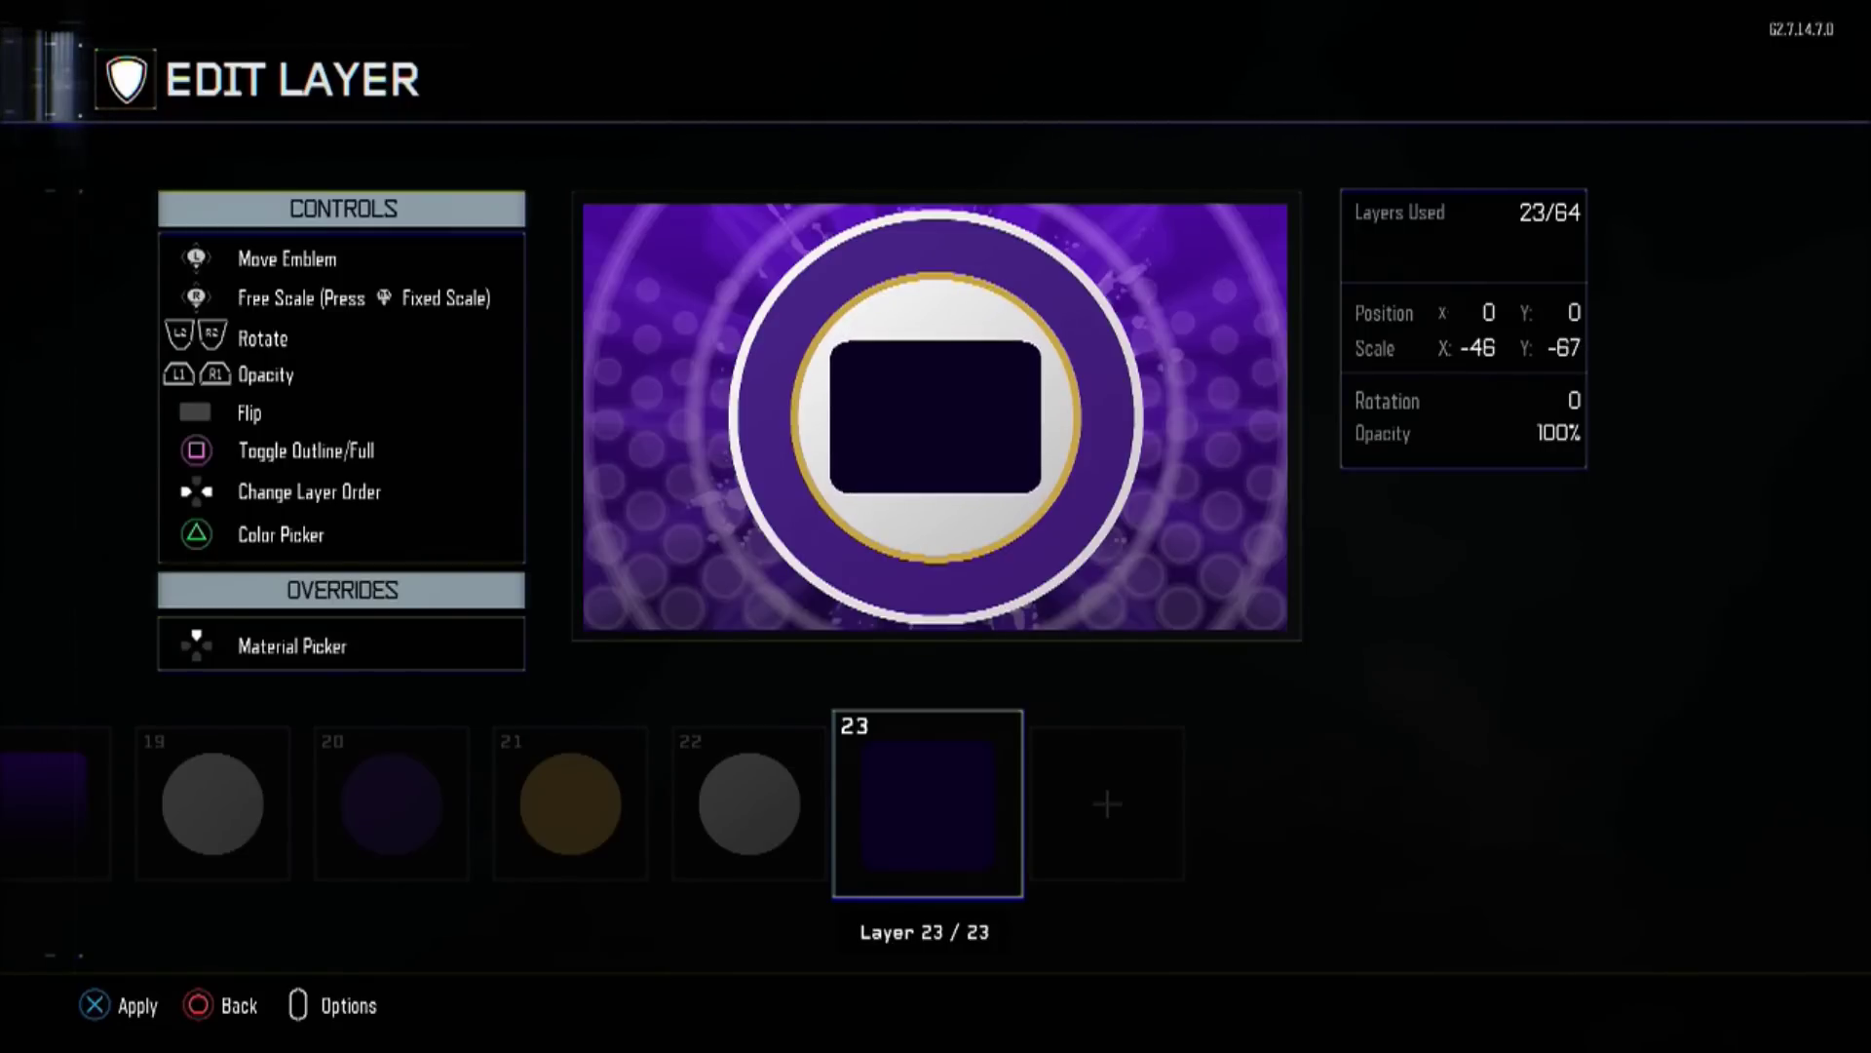
pyautogui.press('Down')
pyautogui.press('Down')
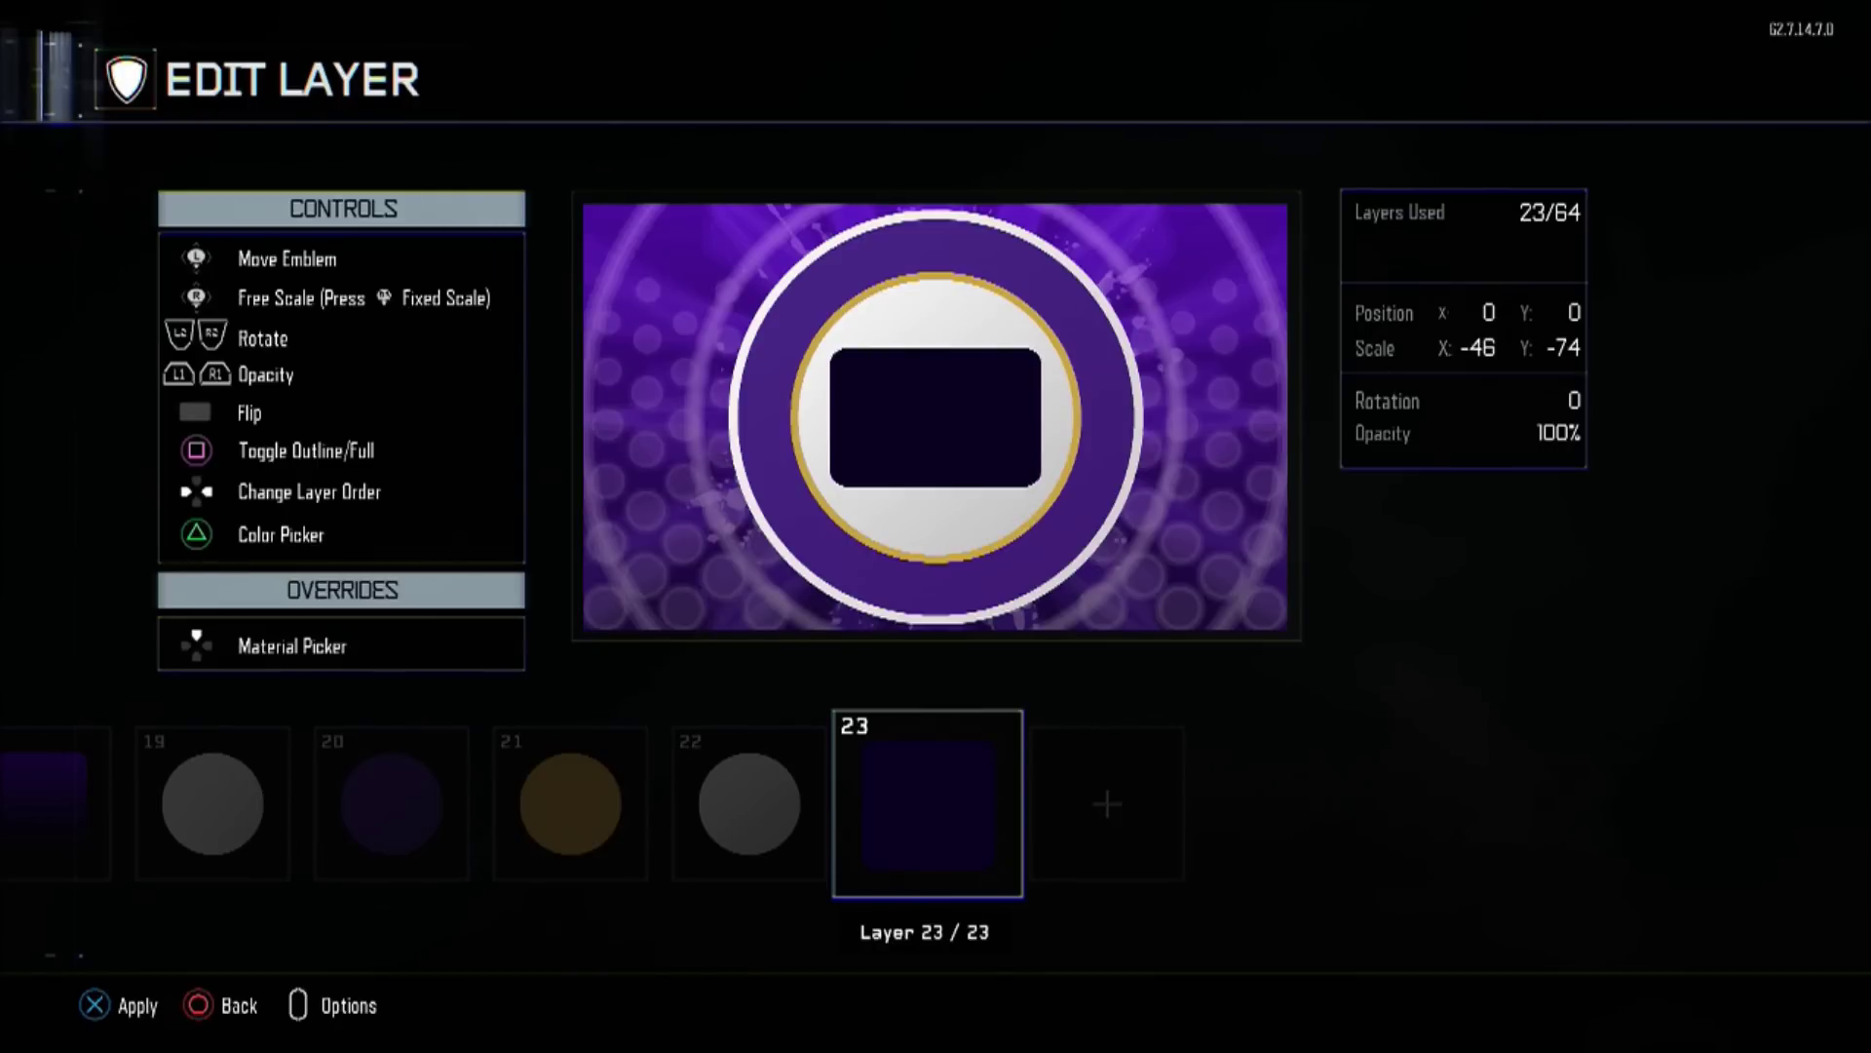
# - Move the dark rounded rectangle up to Y position -9 and return to the layer overview
pyautogui.press('Up')
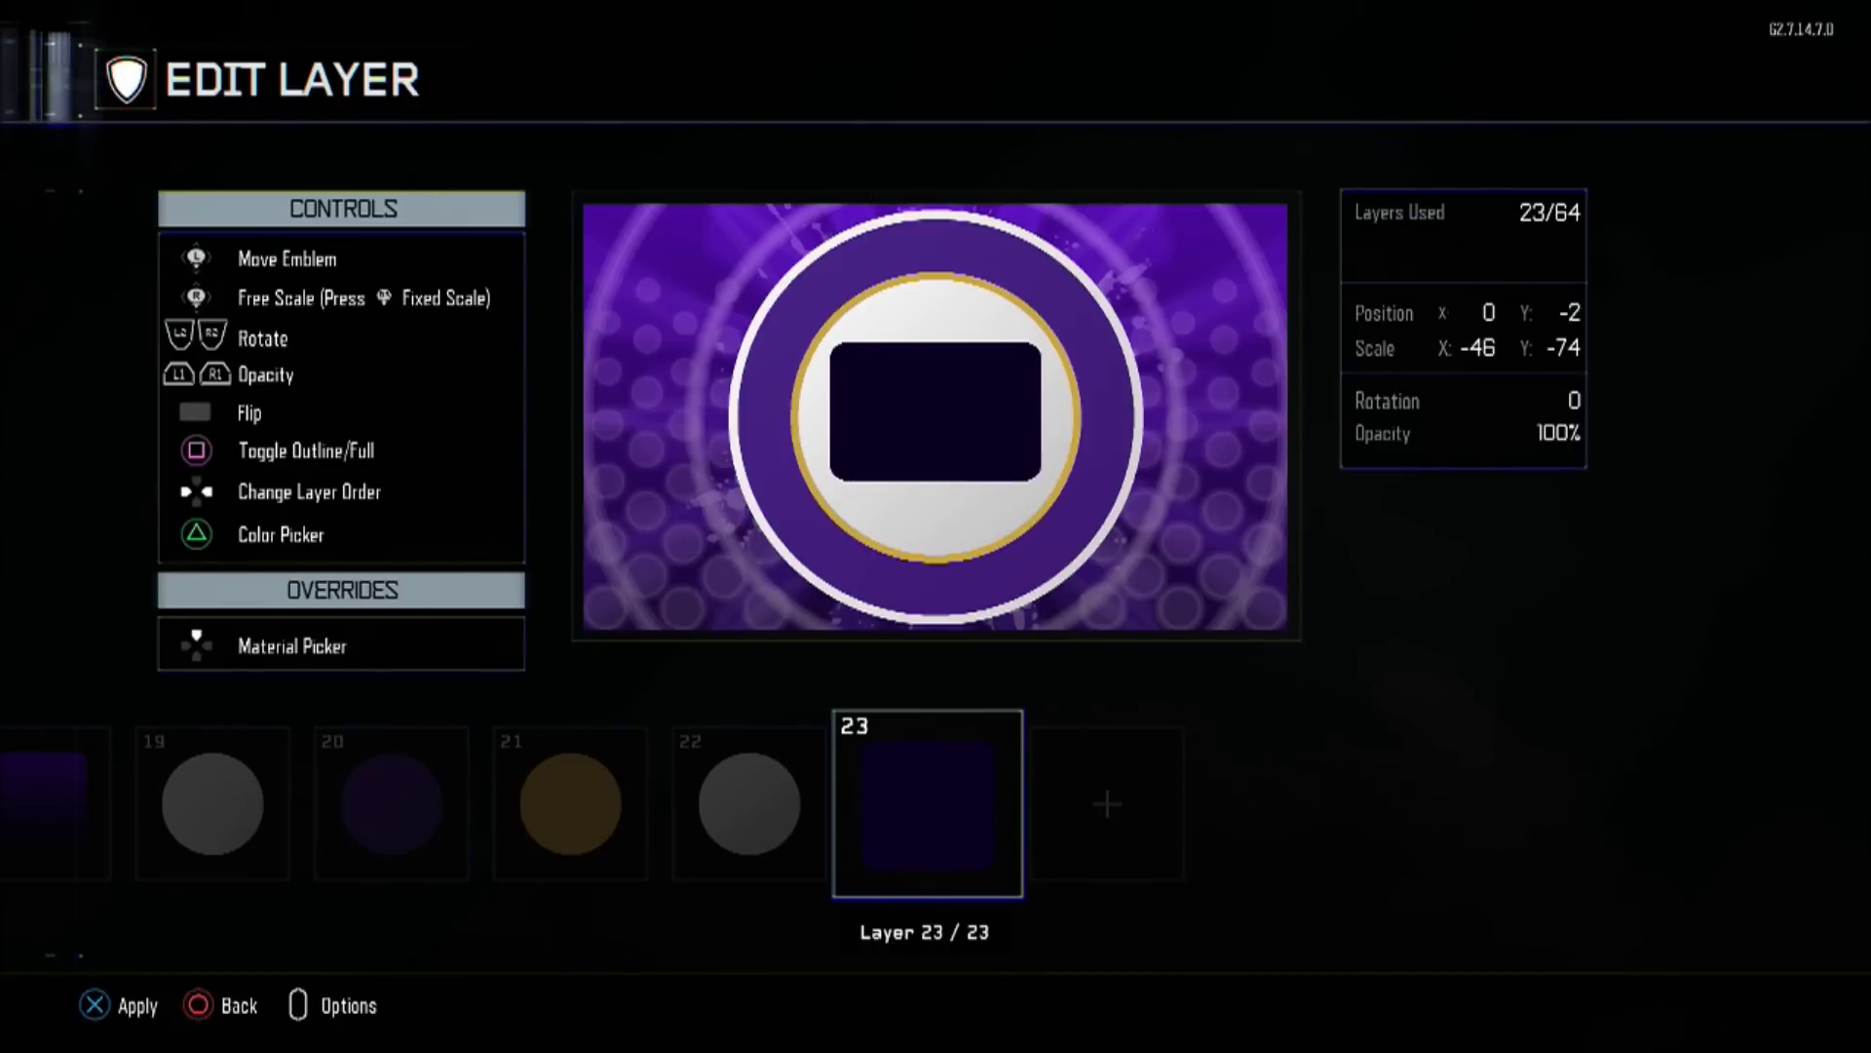
pyautogui.press('Up')
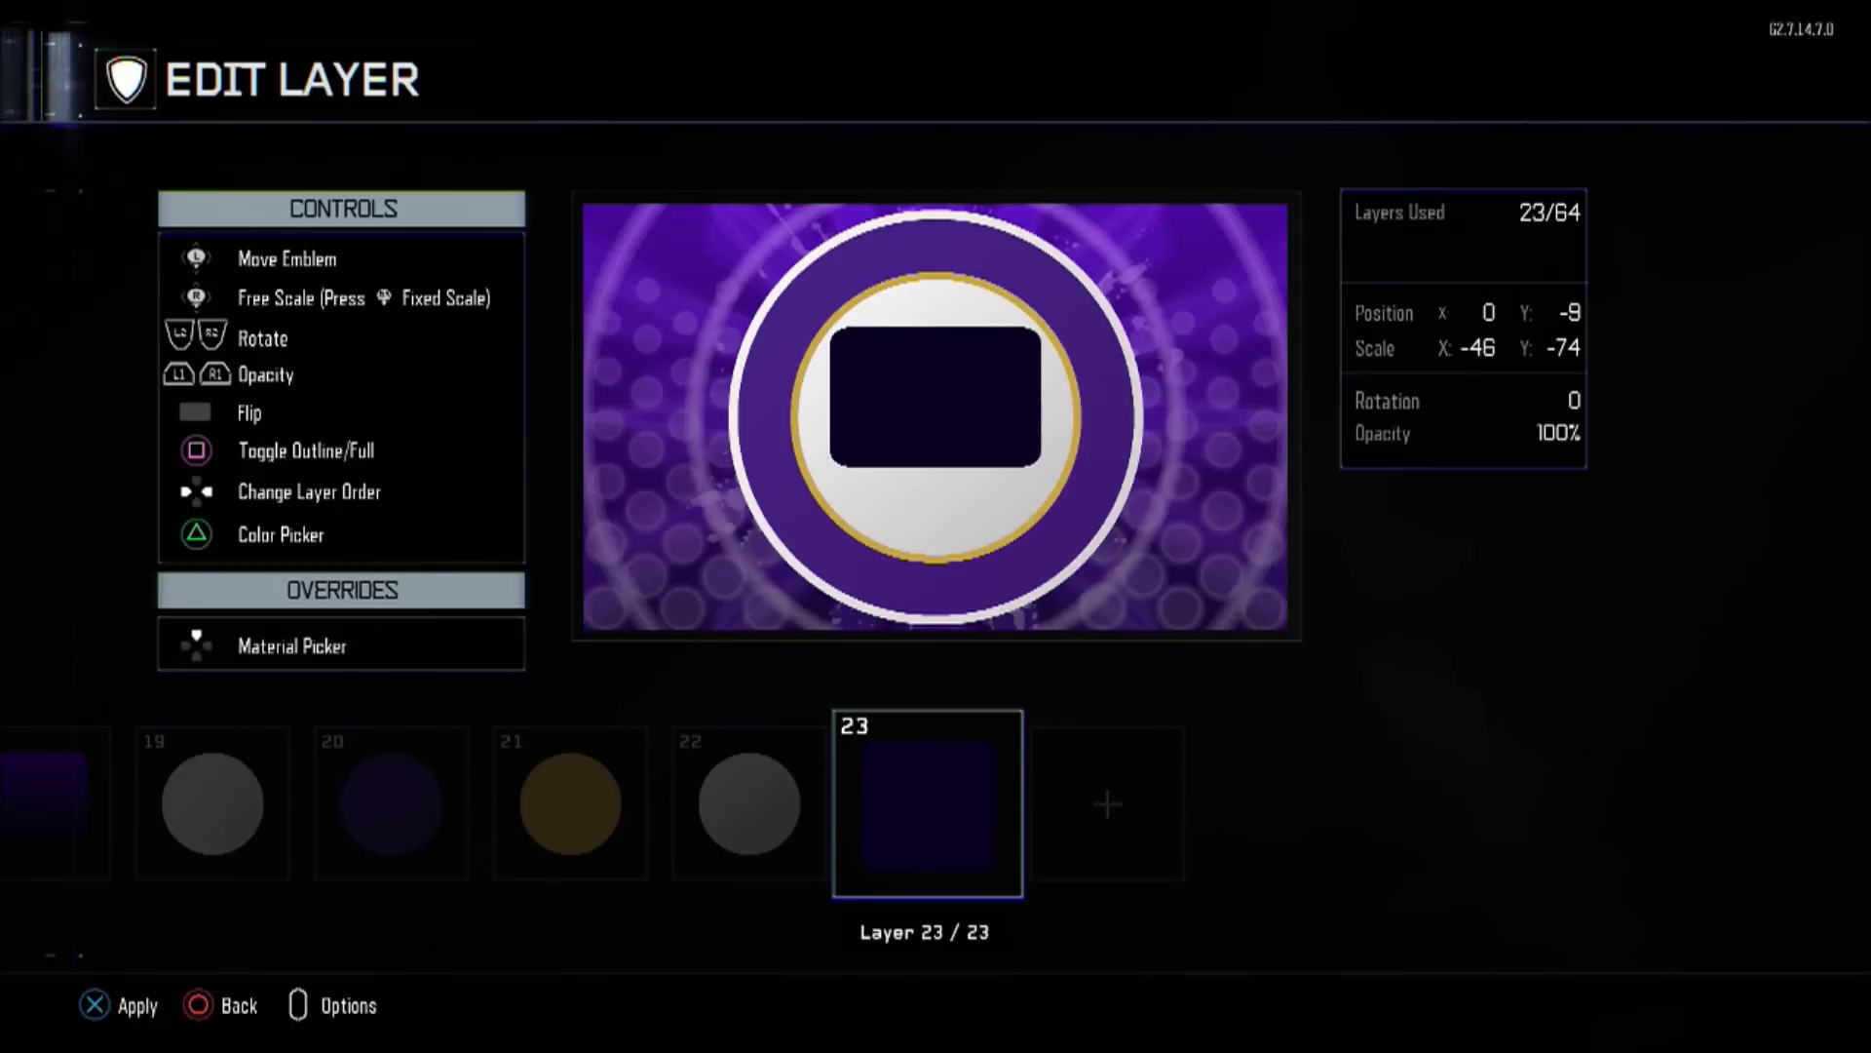
pyautogui.press('Escape')
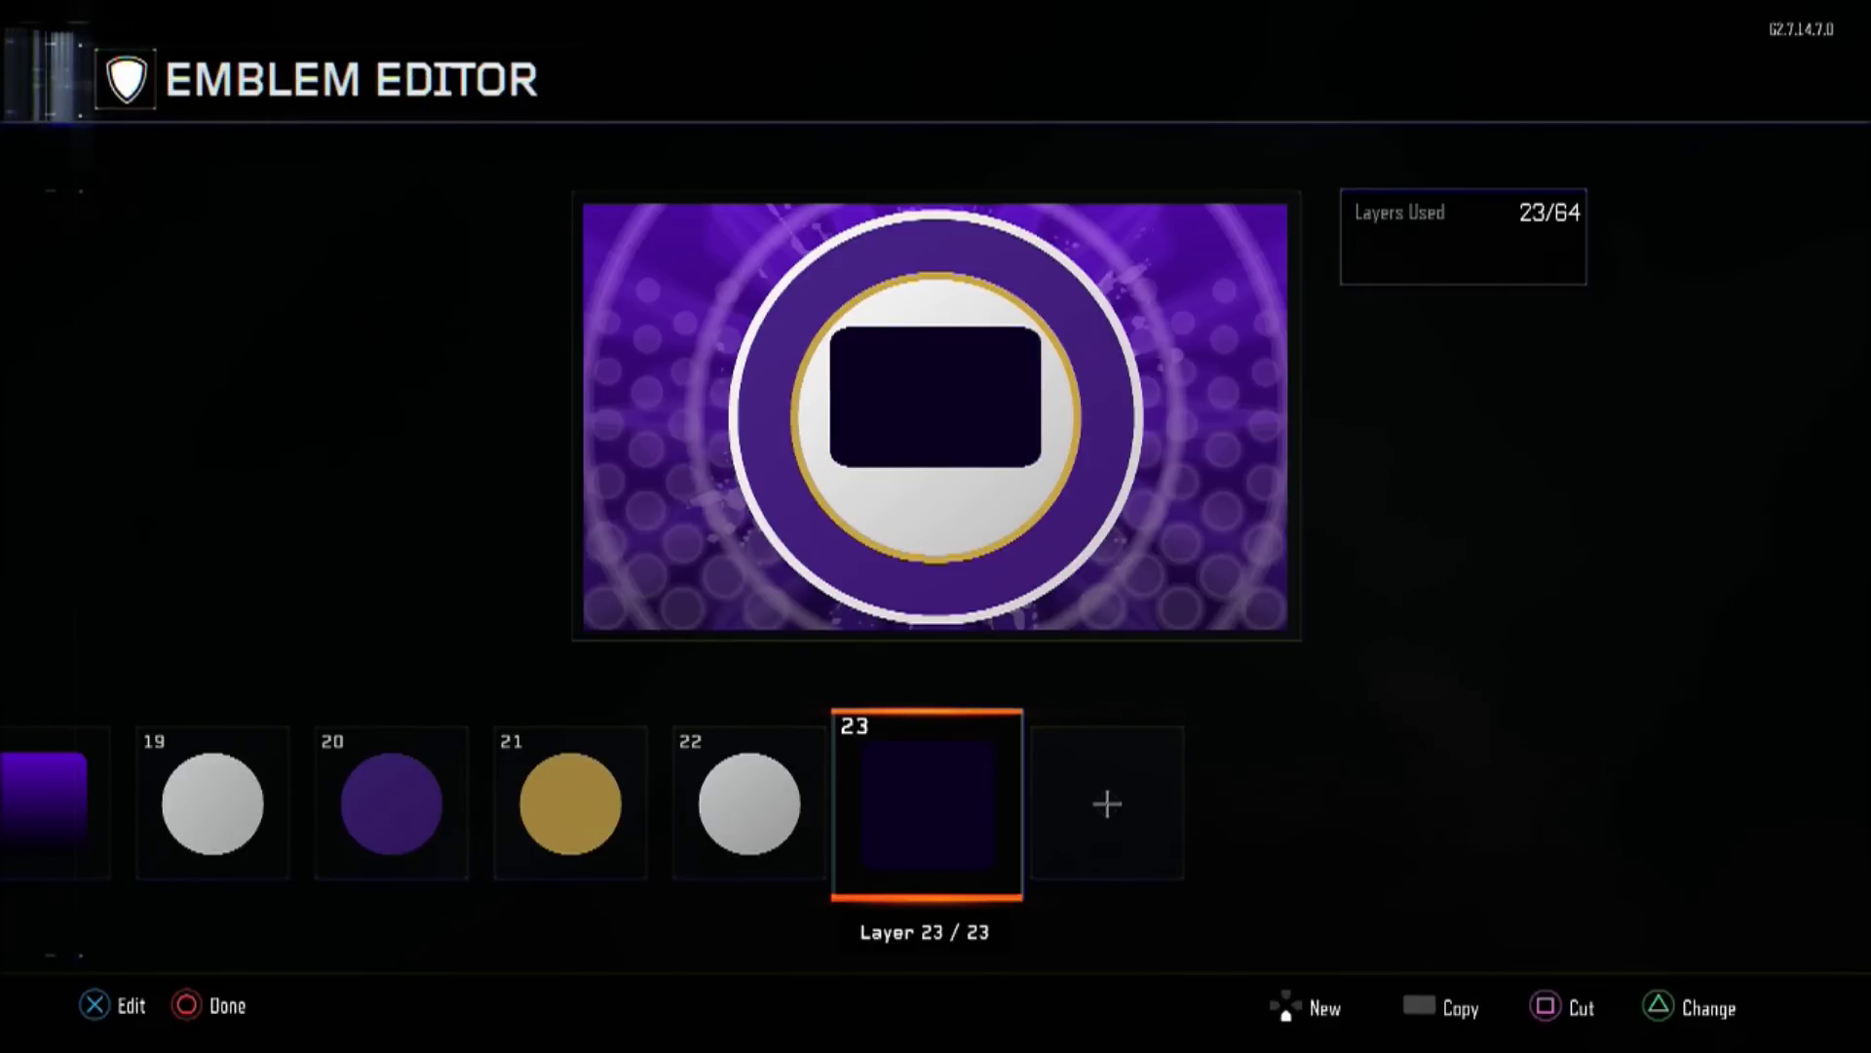
# - Add a solid rounded triangle decal in the empty slot after layer 23
pyautogui.press('Right')
pyautogui.press('Return')
pyautogui.press('Tab')
pyautogui.press('Tab')
pyautogui.press('Down')
pyautogui.press('Down')
pyautogui.press('Right')
pyautogui.press('Right')
pyautogui.press('Right')
pyautogui.press('Return')
# - Rotate the white triangle to 180 so that it points downward
pyautogui.press('pagedown')
pyautogui.press('pagedown')
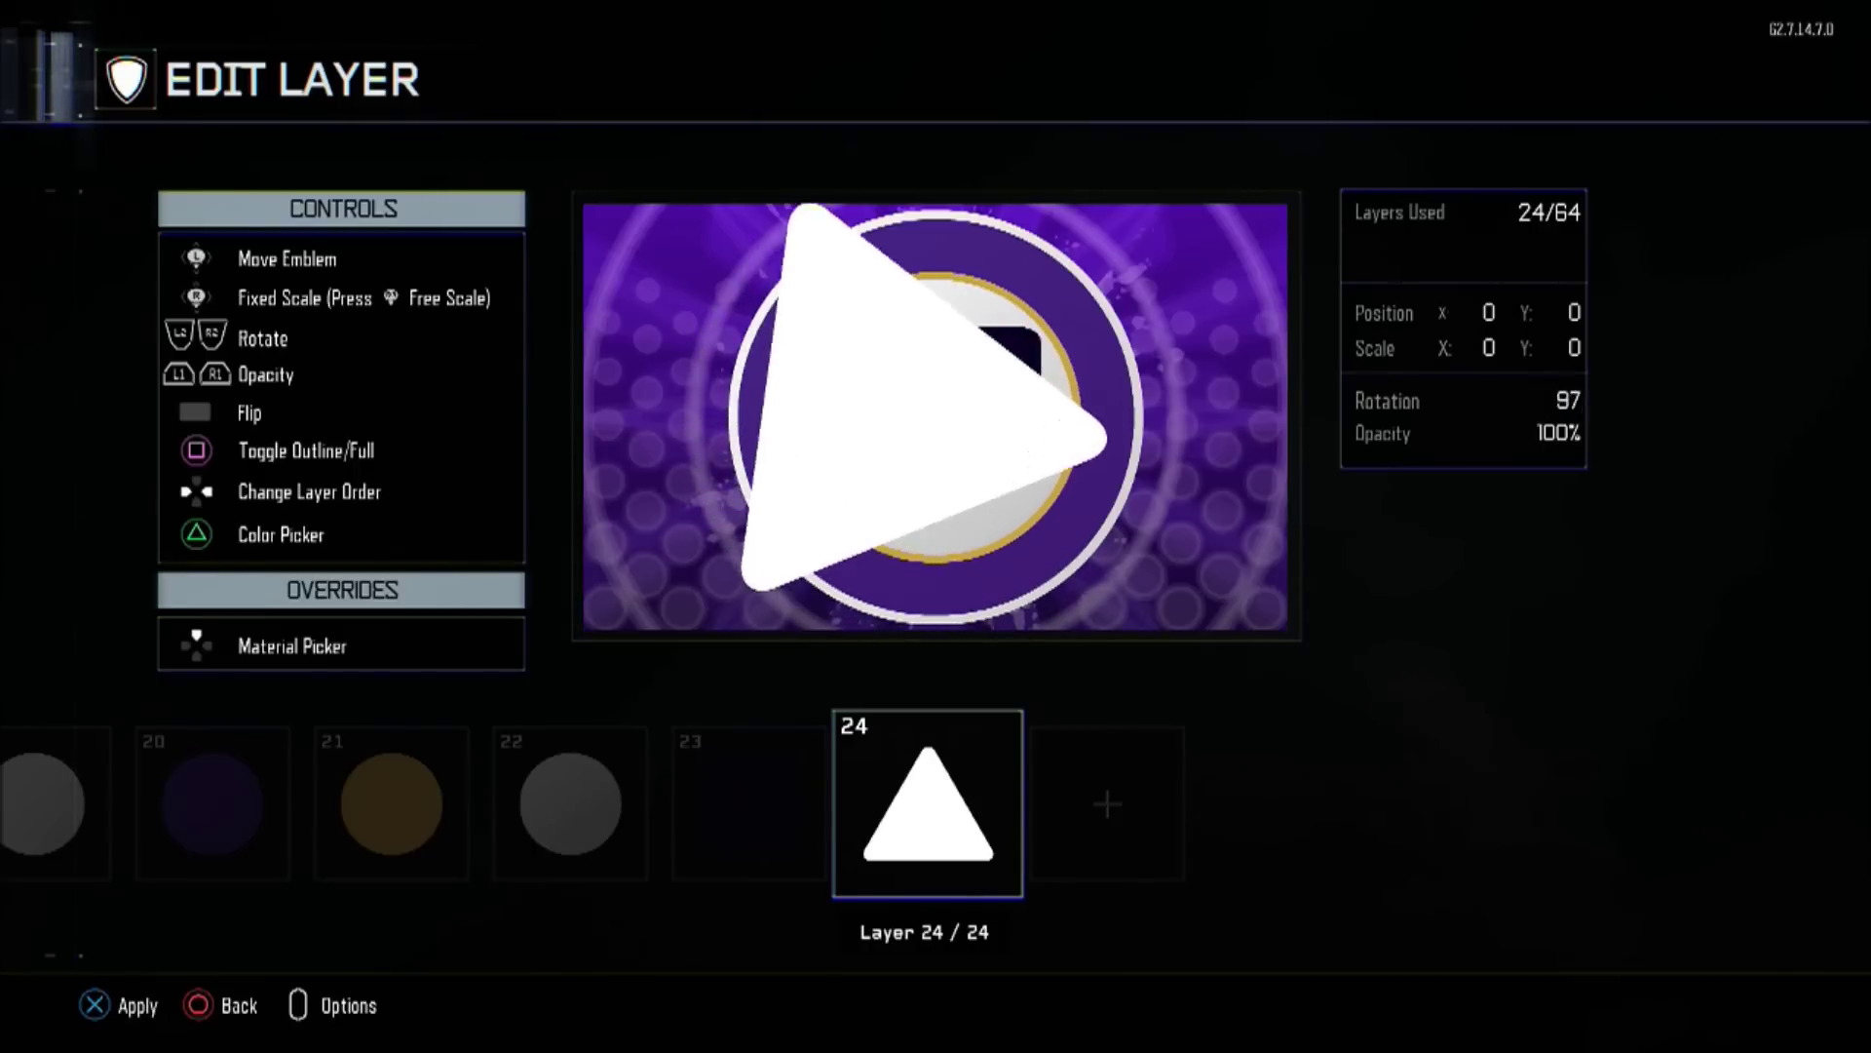
pyautogui.press('pagedown')
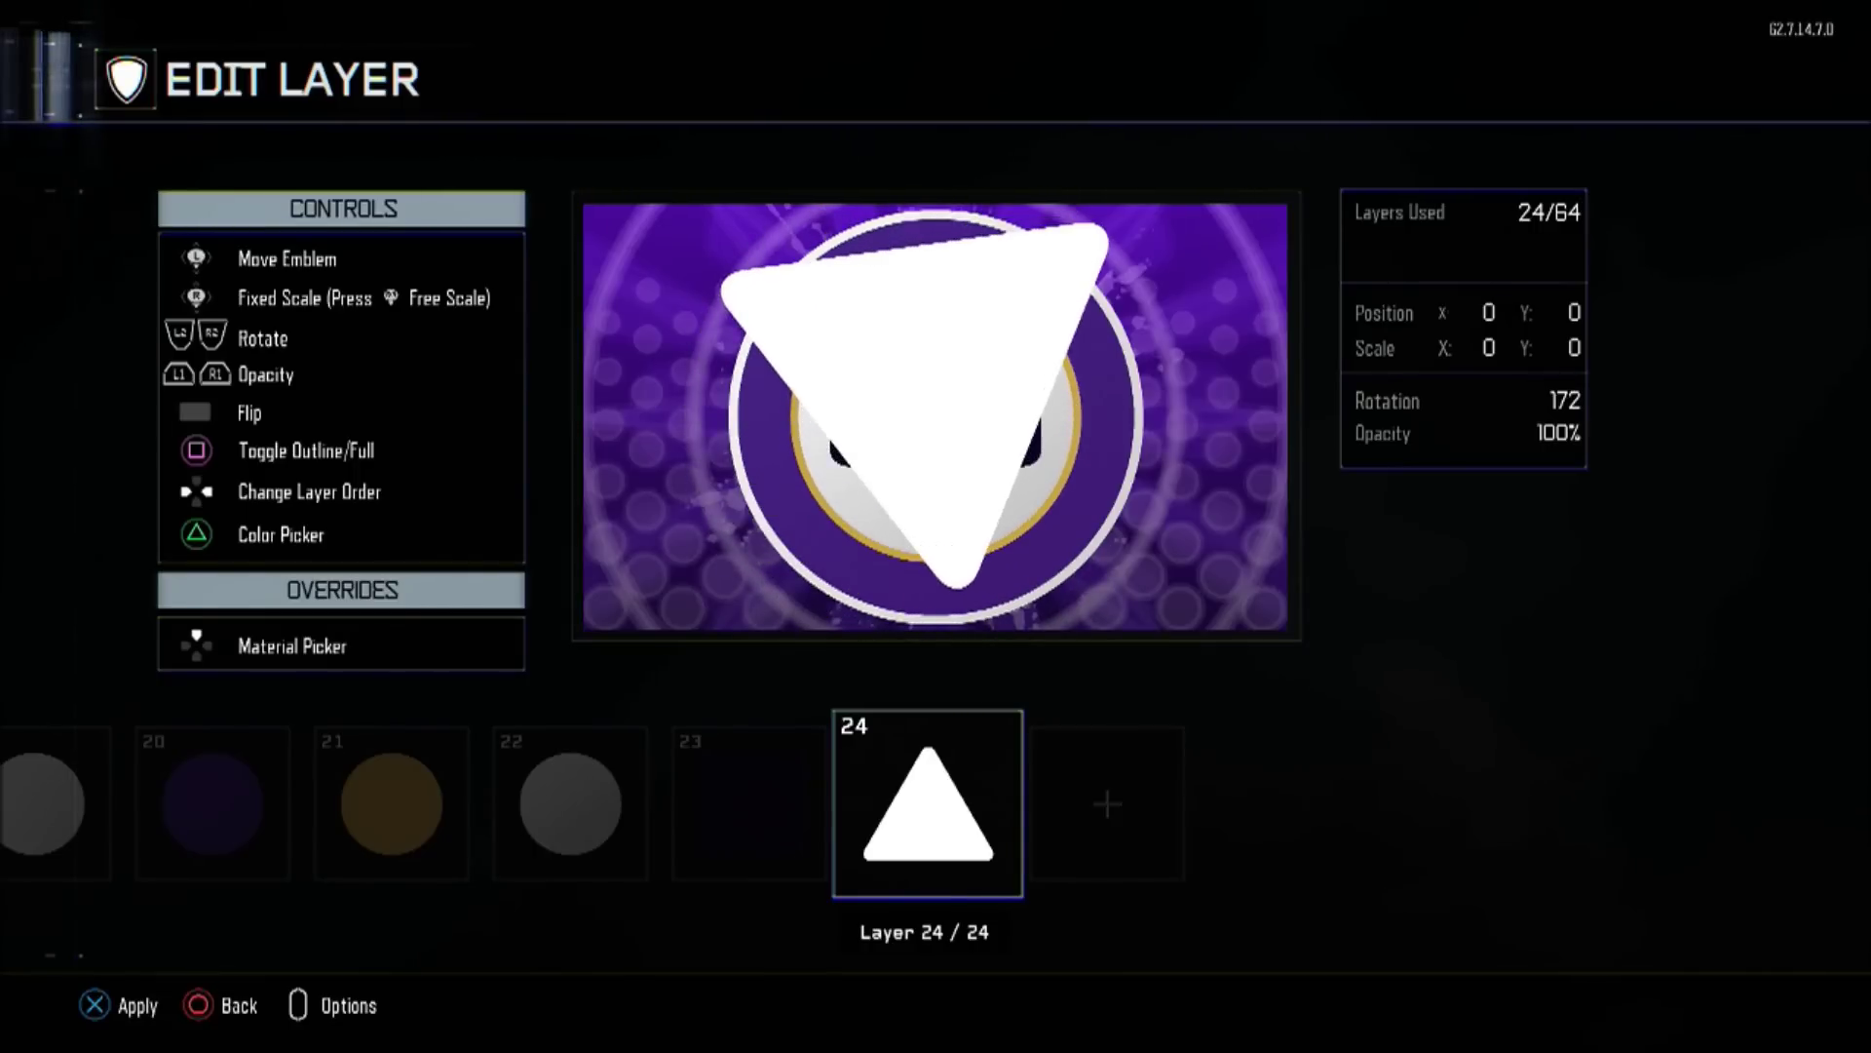
pyautogui.press('pagedown')
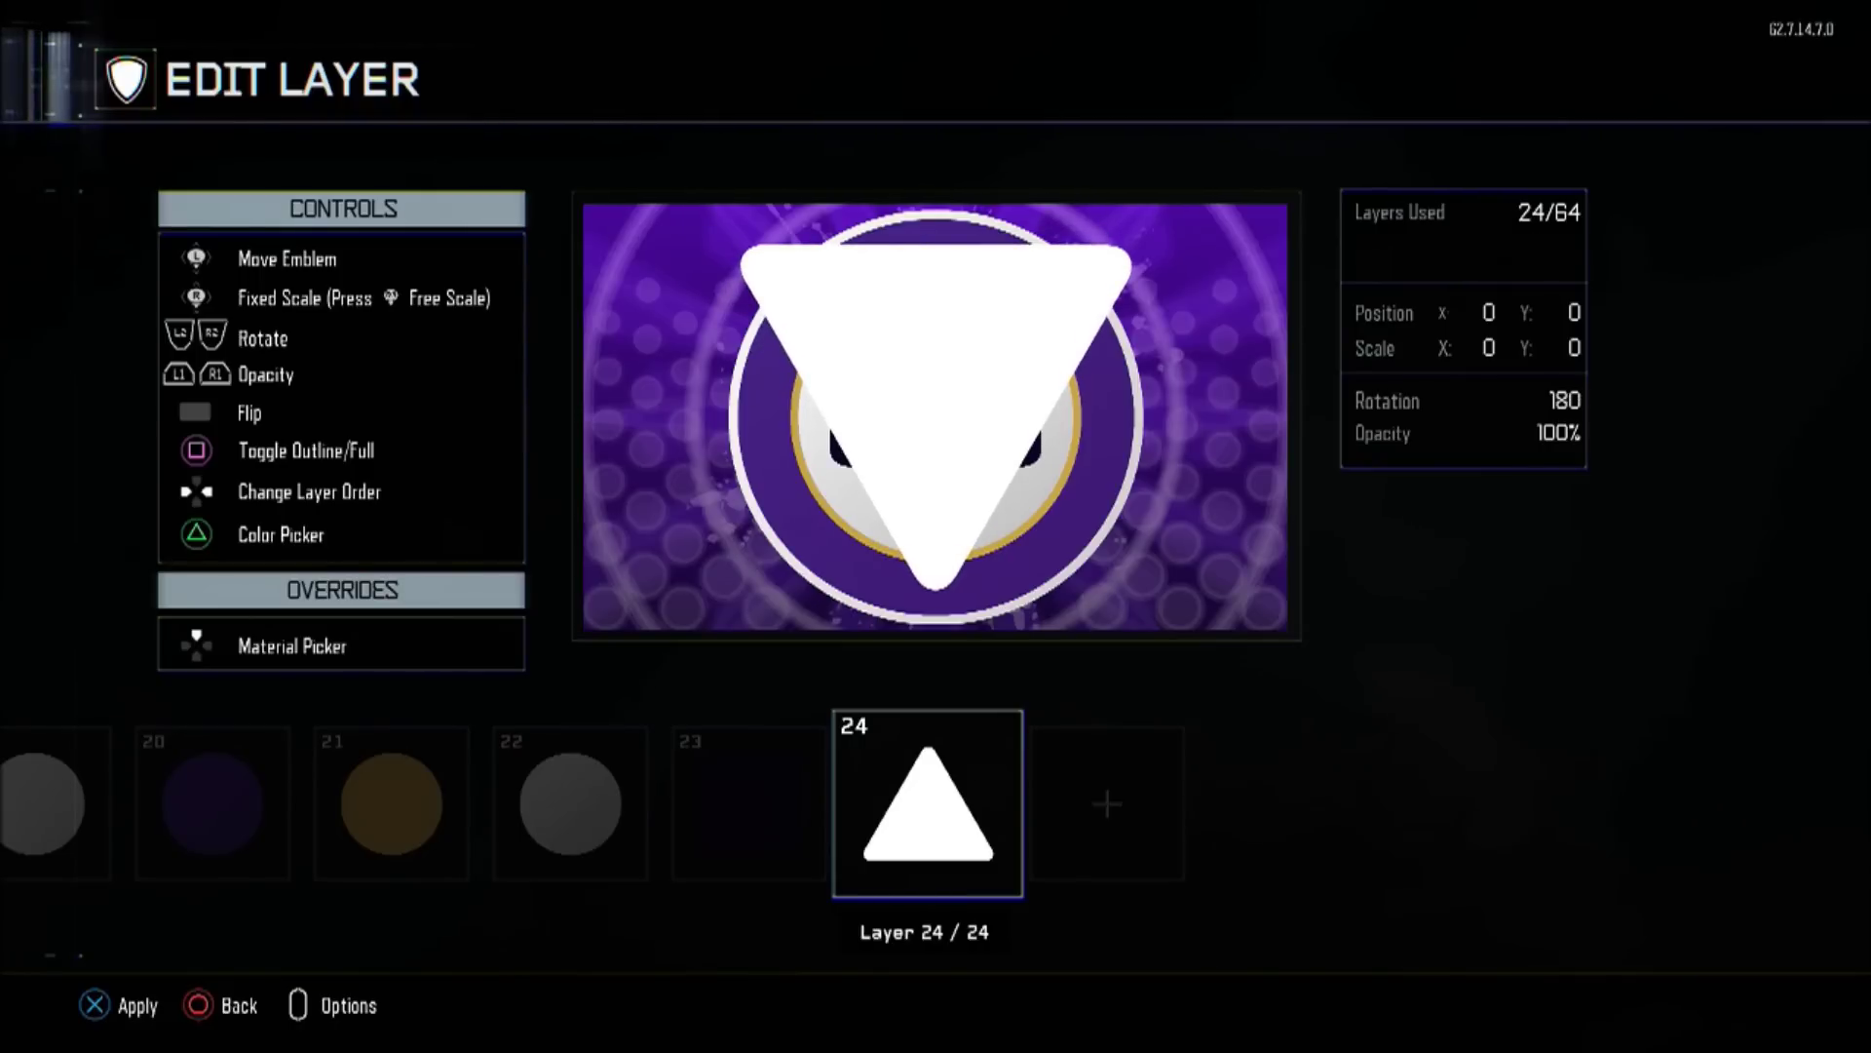
# - Fill the inverted triangle with the darkest indigo solid color from the palette
pyautogui.press('y')
pyautogui.press('Right')
pyautogui.press('Right')
pyautogui.press('Right')
pyautogui.press('Right')
pyautogui.press('Right')
pyautogui.press('Right')
pyautogui.press('Right')
pyautogui.press('Right')
pyautogui.press('Right')
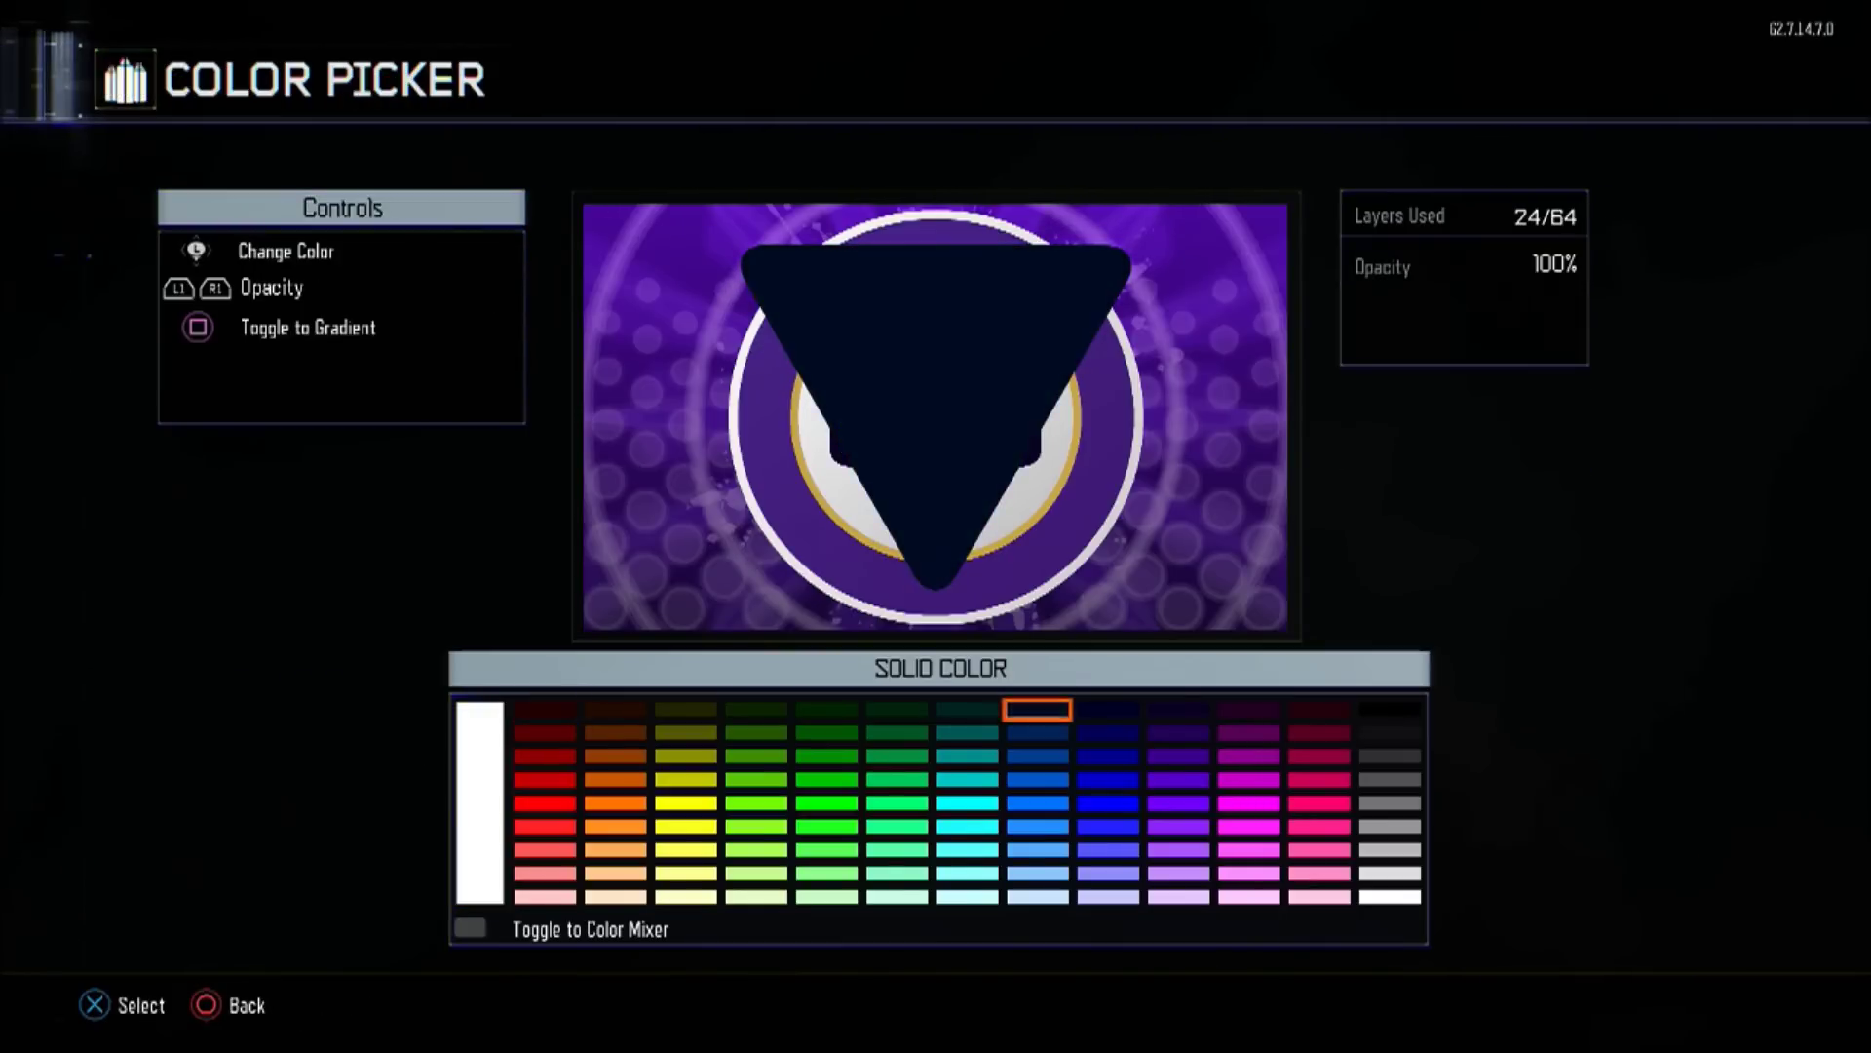
pyautogui.press('Return')
# - Scale the dark triangle to -53 on both axes and move it to X 1, Y 62 below the rectangle
pyautogui.press('-')
pyautogui.press('Down')
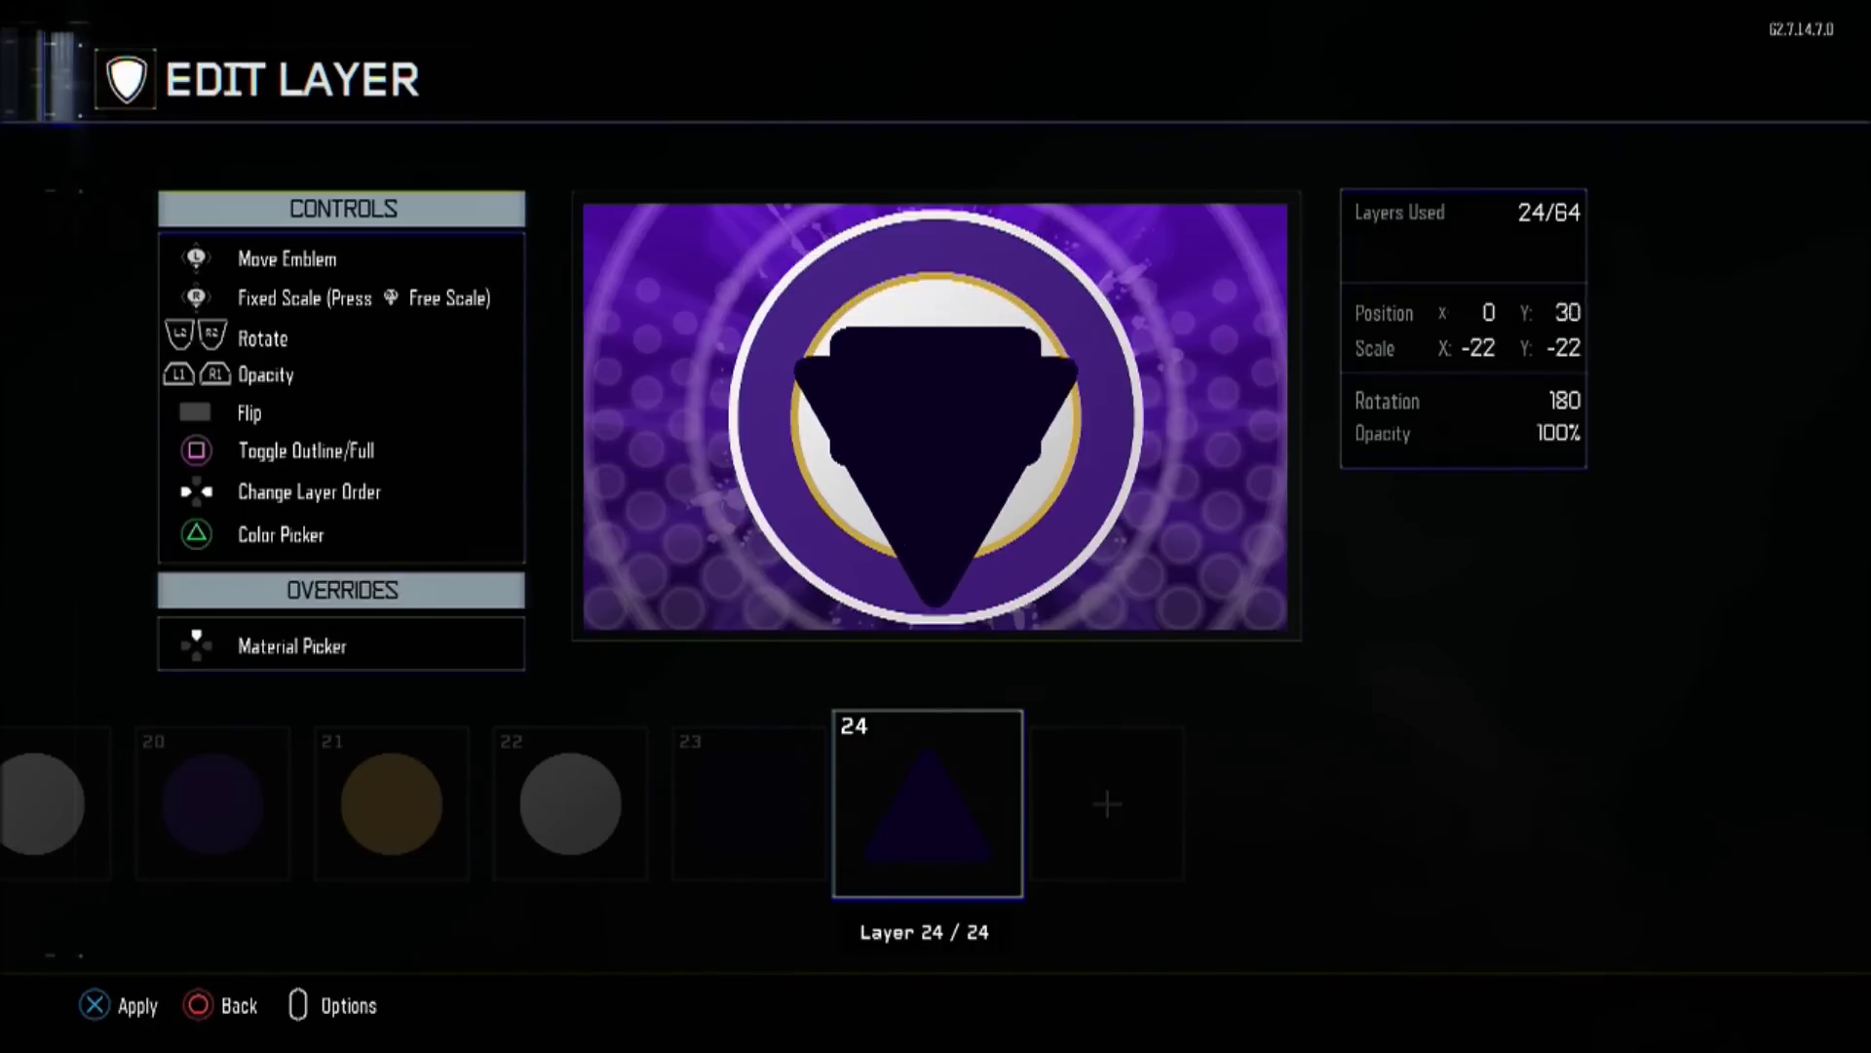
pyautogui.press('-')
pyautogui.press('Down')
pyautogui.press('Up')
pyautogui.press('Right')
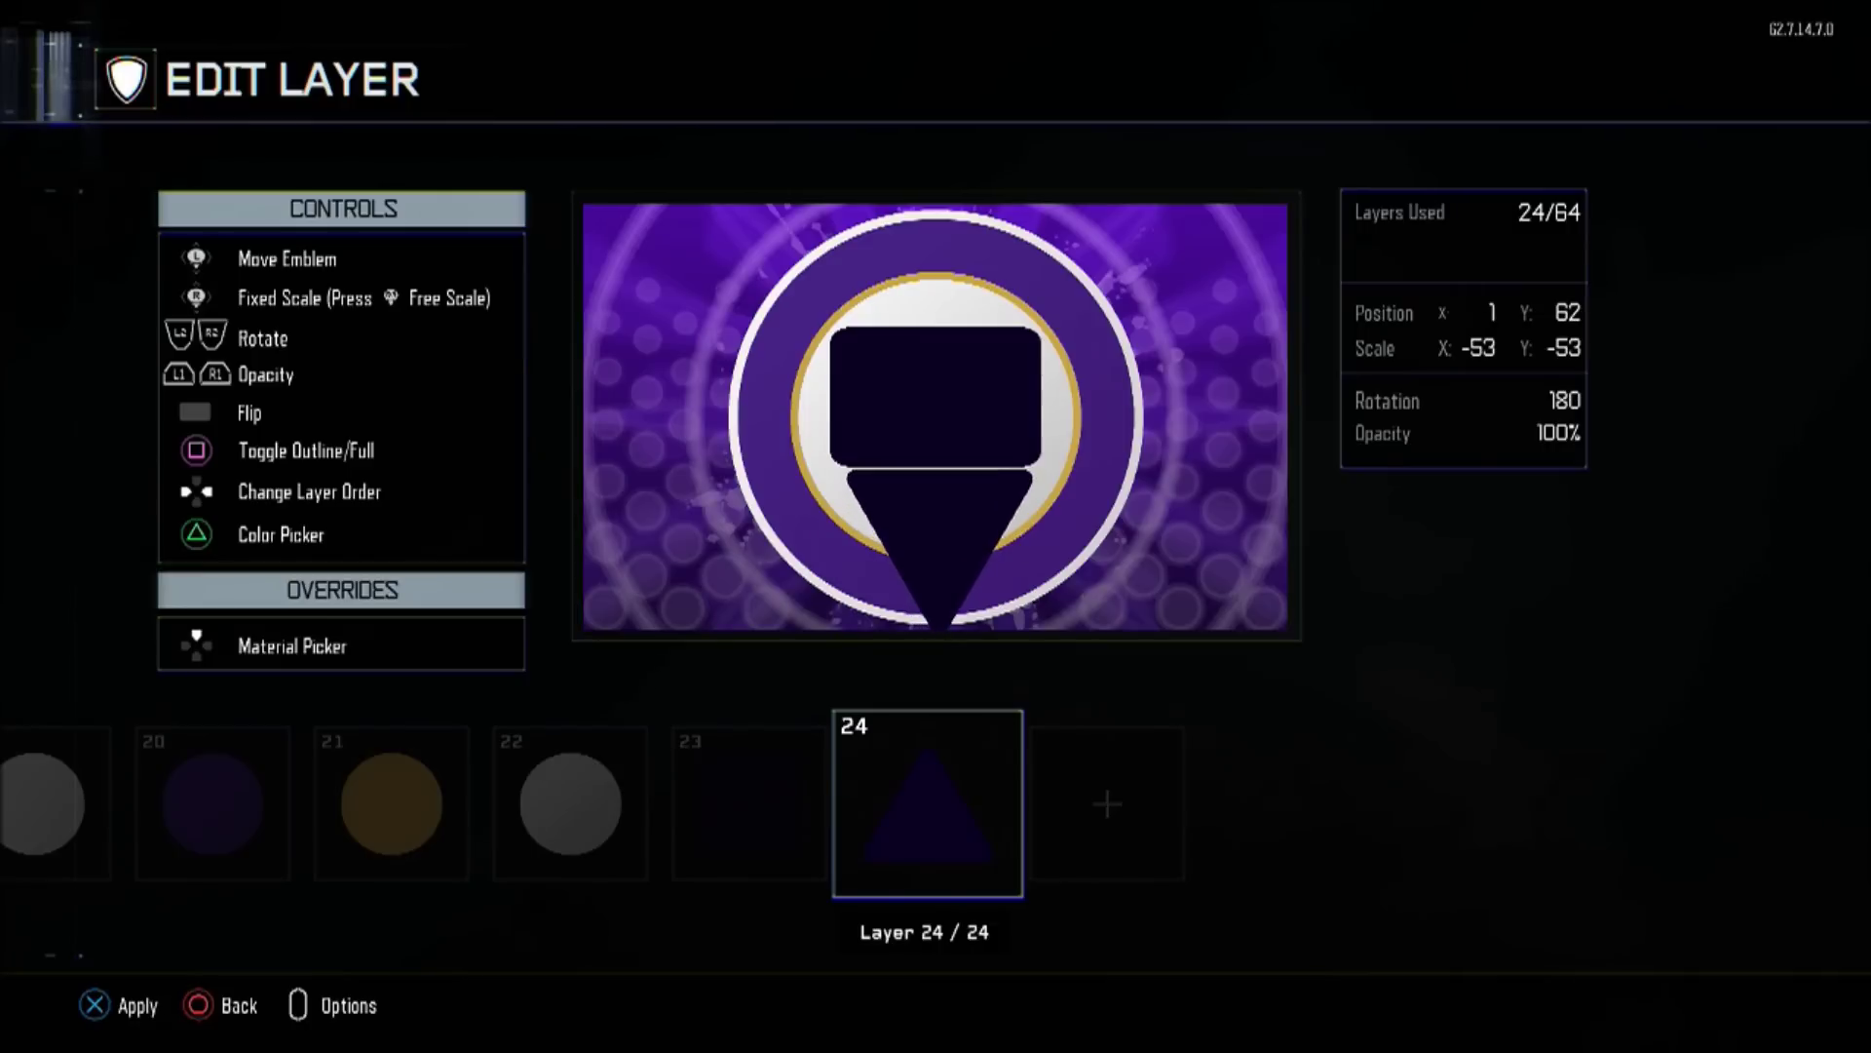
# - Switch the triangle to free scaling and flatten it to a vertical scale of -87
pyautogui.press('r')
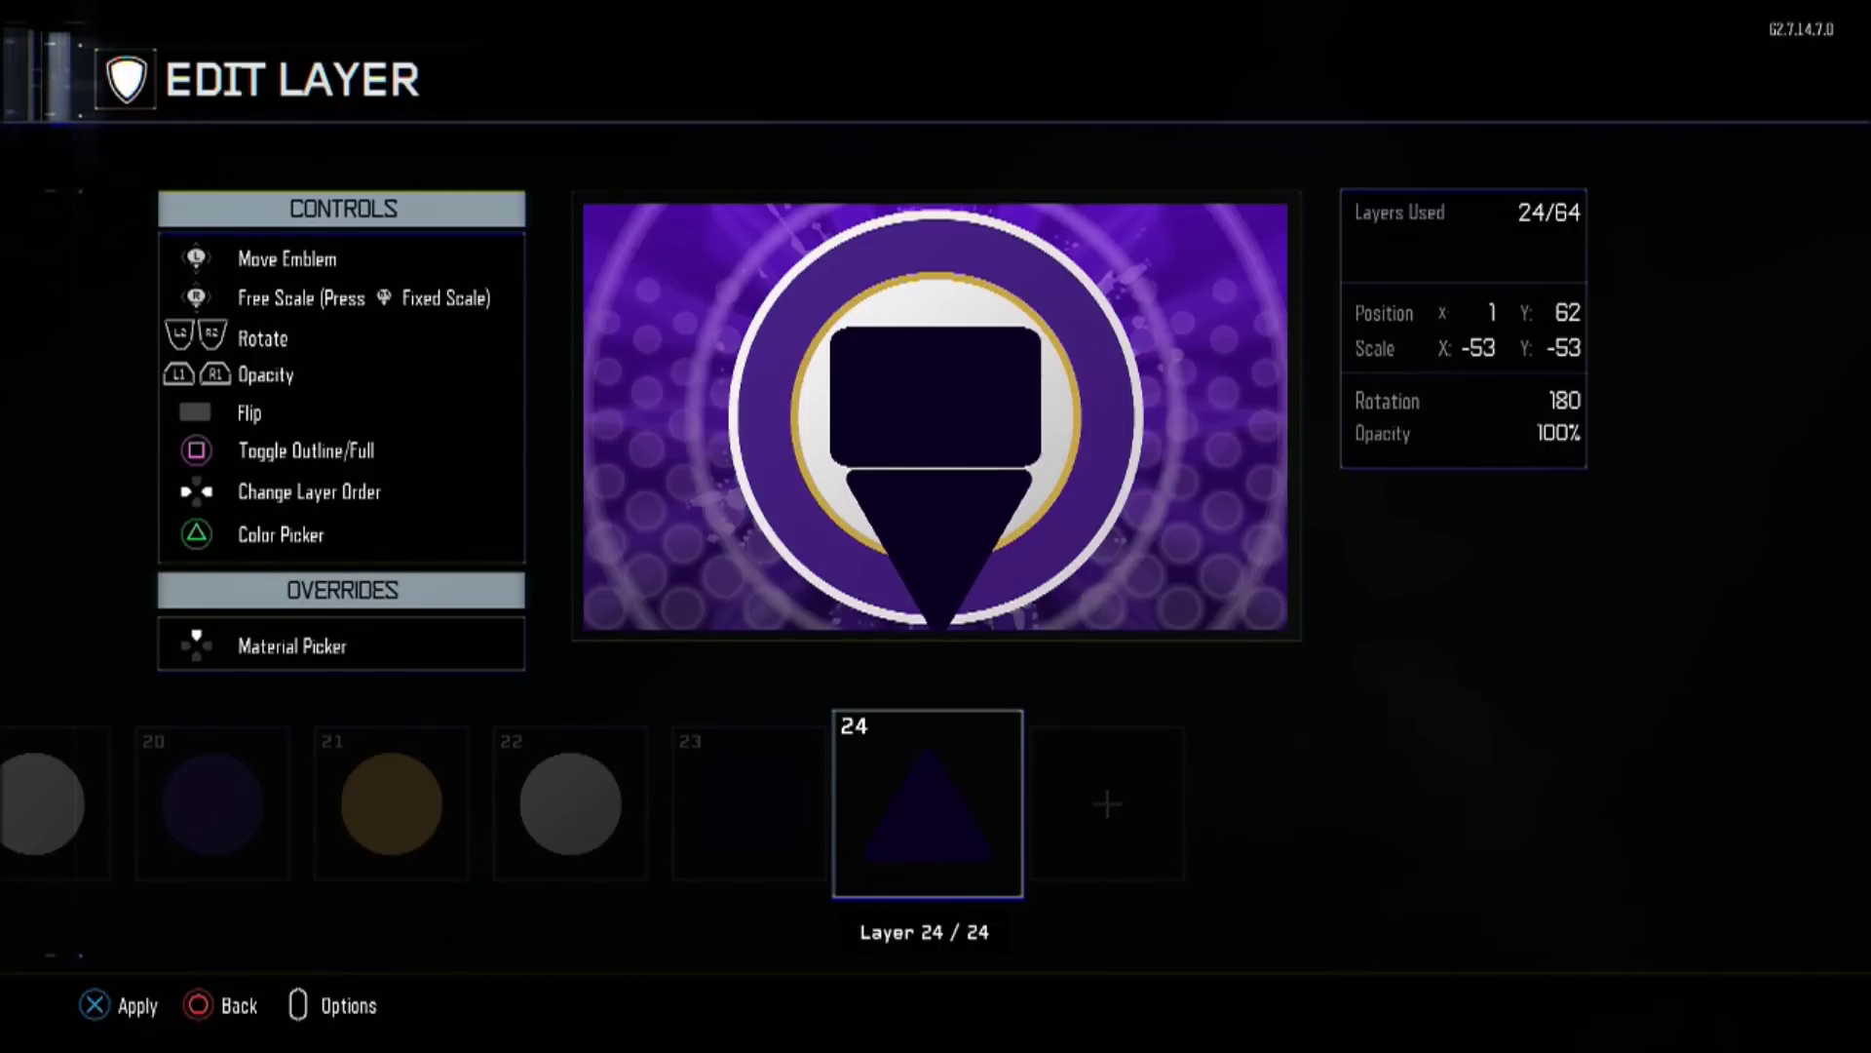
pyautogui.press('Down')
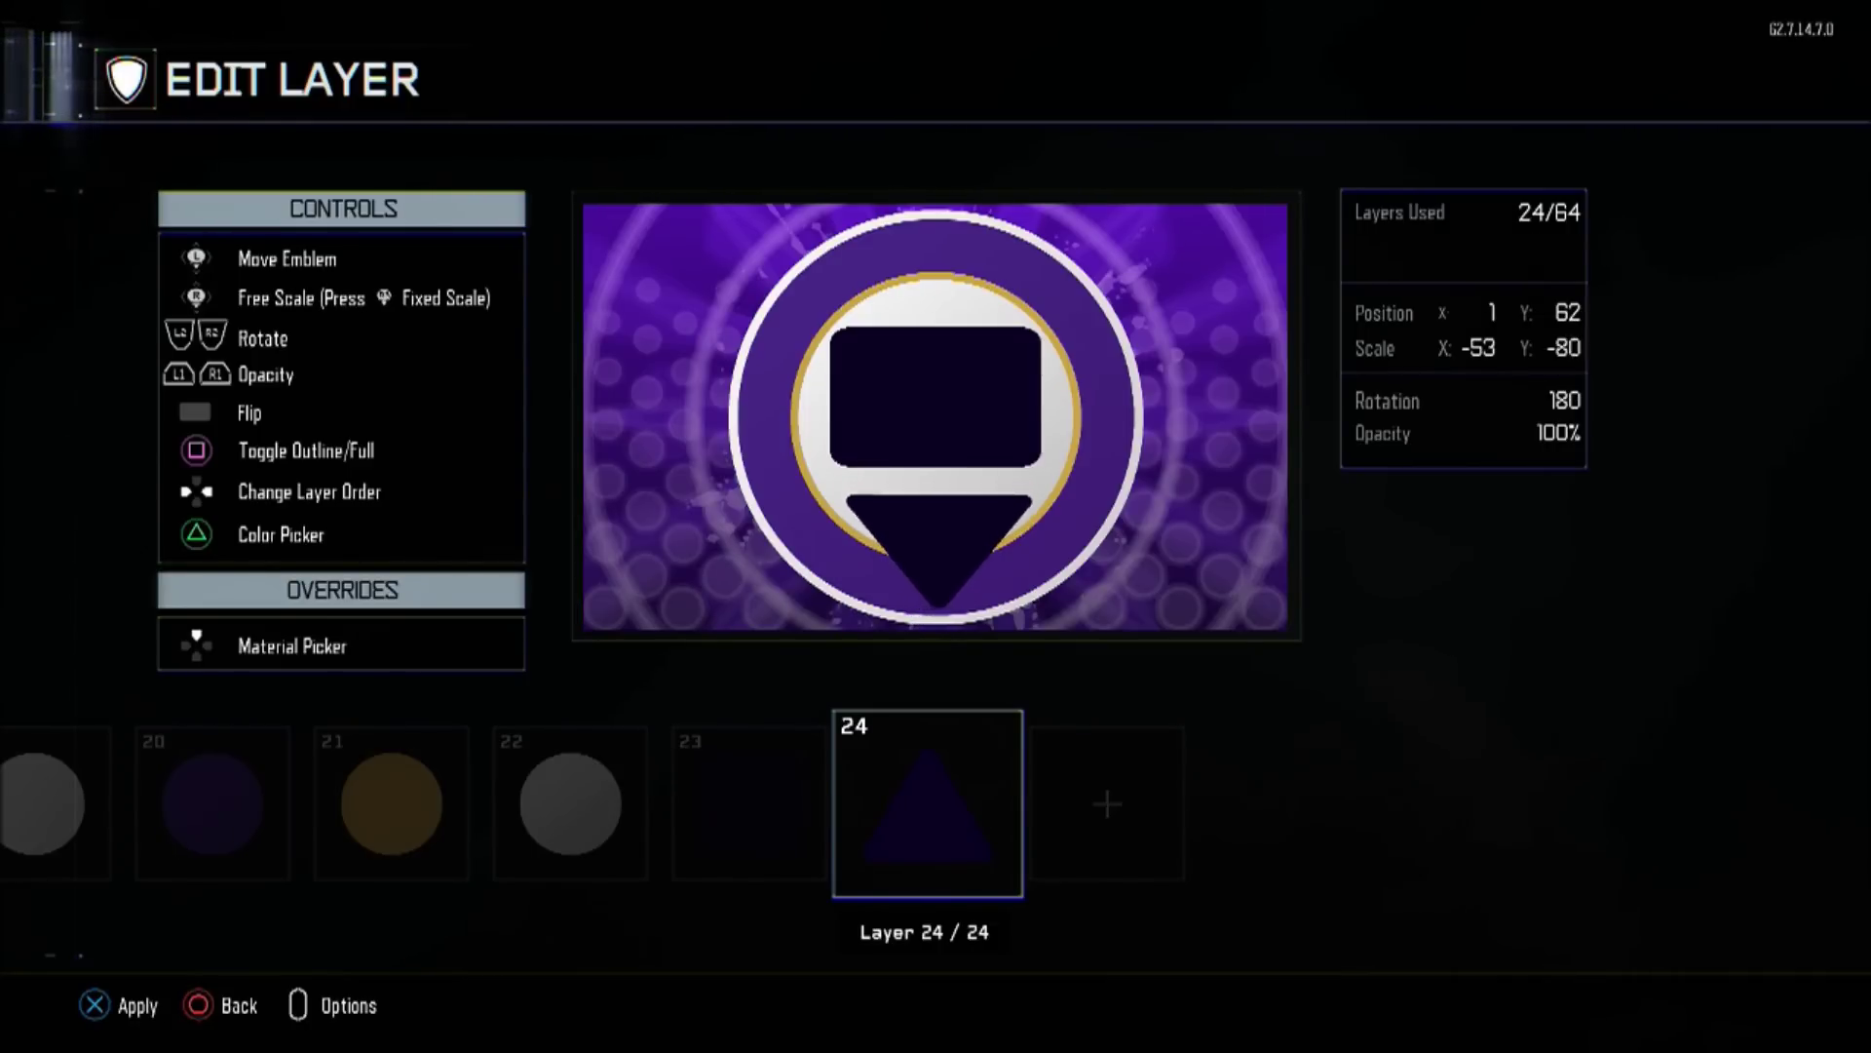
pyautogui.press('Down')
pyautogui.press('Up')
pyautogui.press('Up')
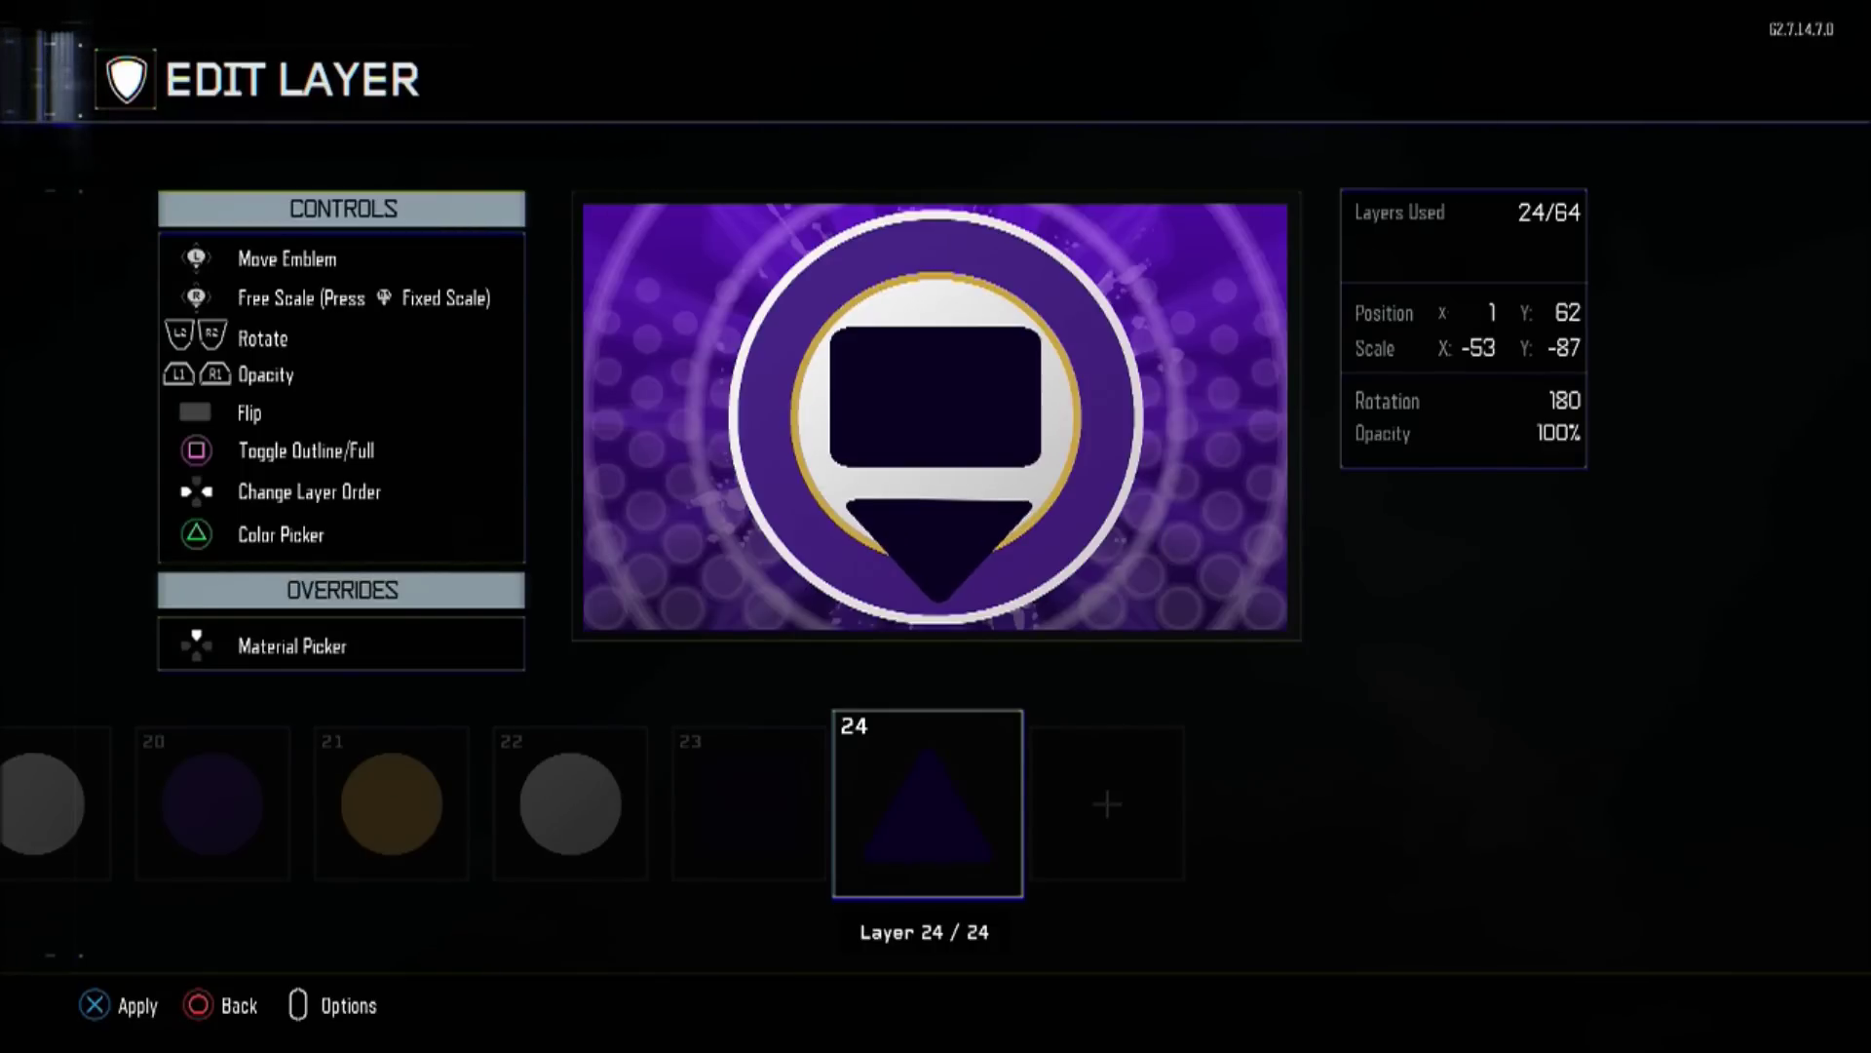
pyautogui.press('Left')
pyautogui.press('Right')
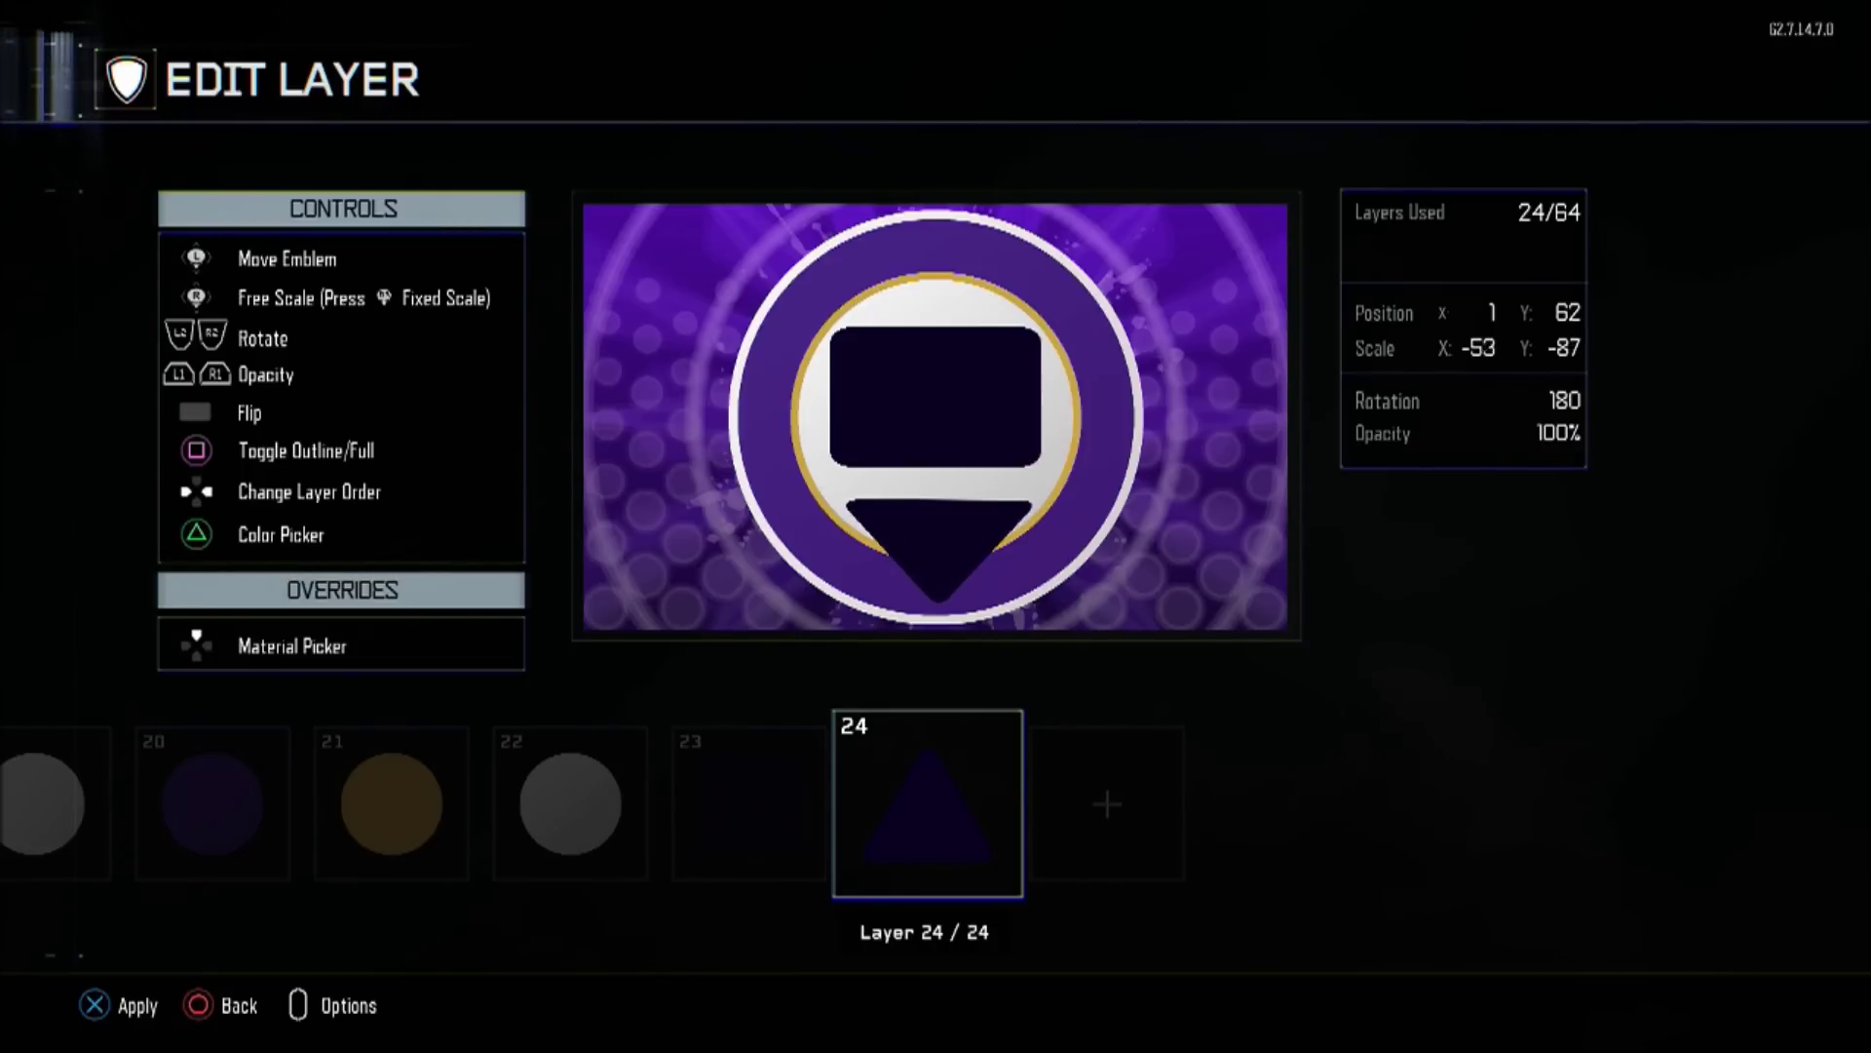
# - Widen the triangle to a horizontal scale of -44 and move it to X 0, Y 38 against the rectangle's lower edge
pyautogui.press('+')
pyautogui.press('Up')
pyautogui.press('Left')
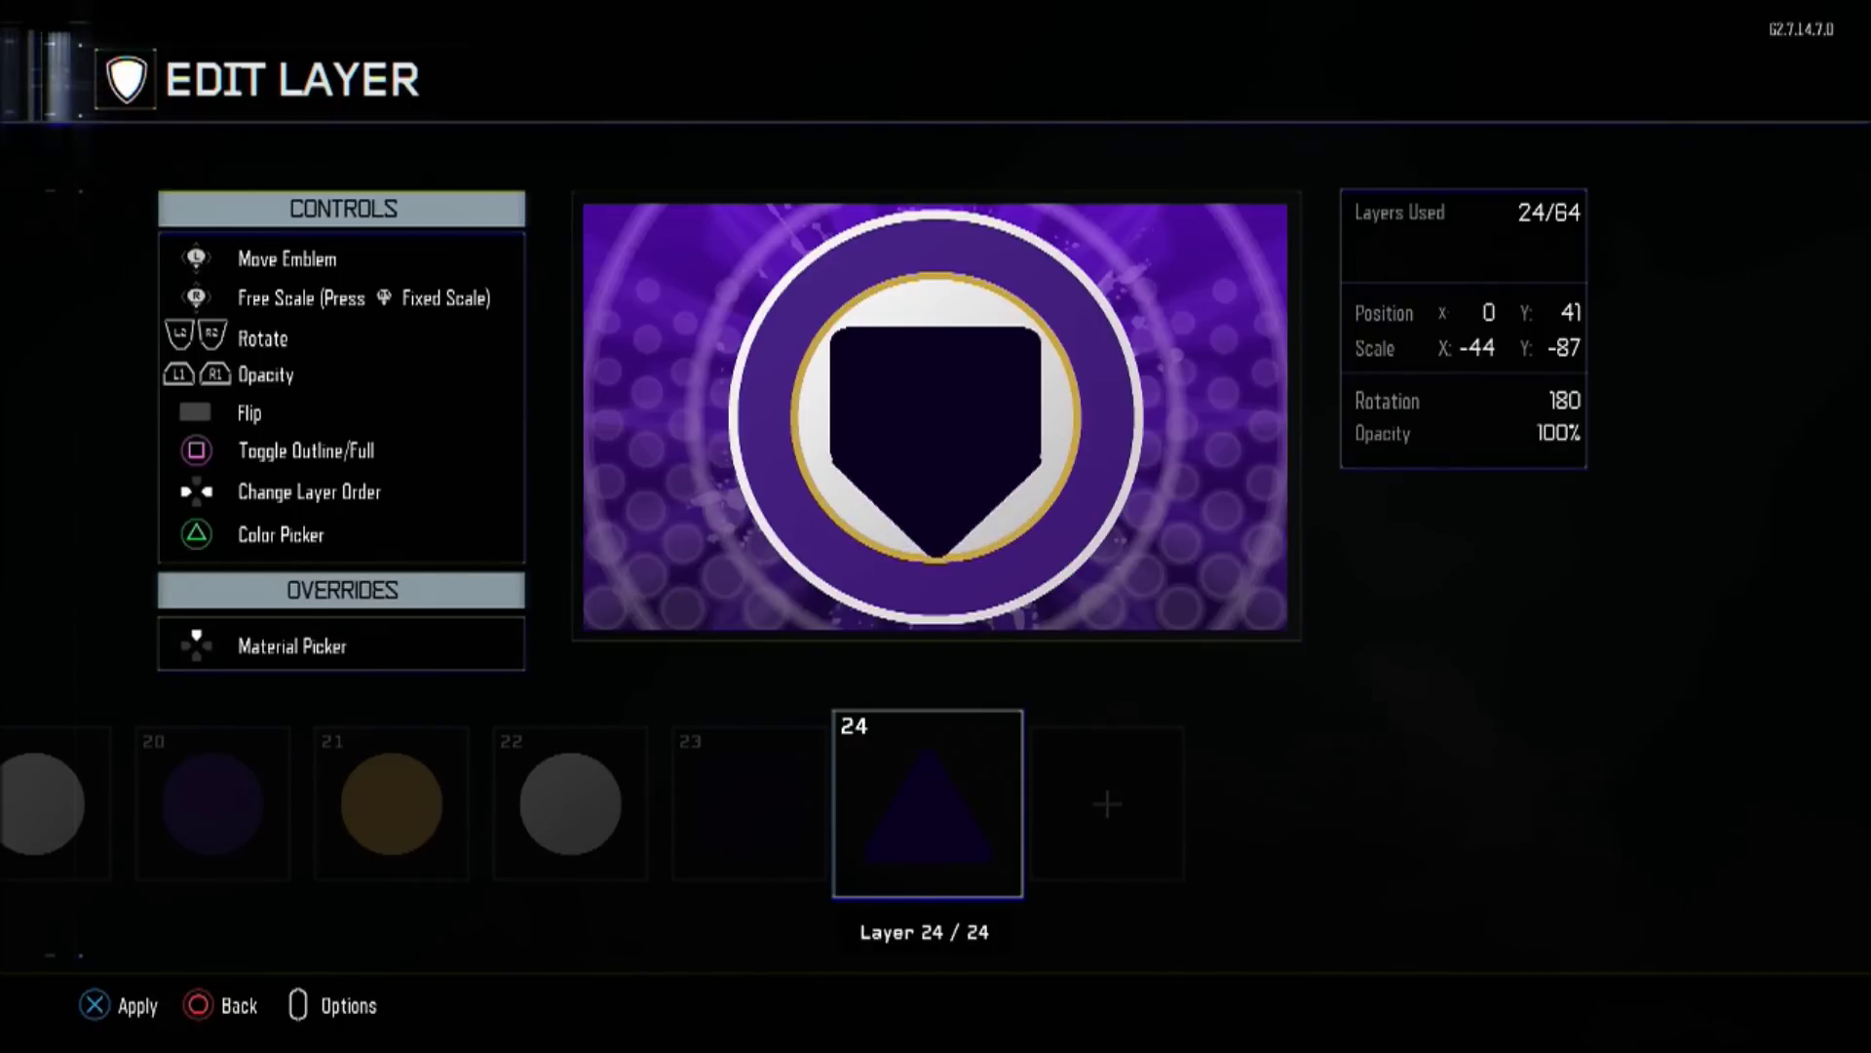
pyautogui.press('Up')
pyautogui.press('Up')
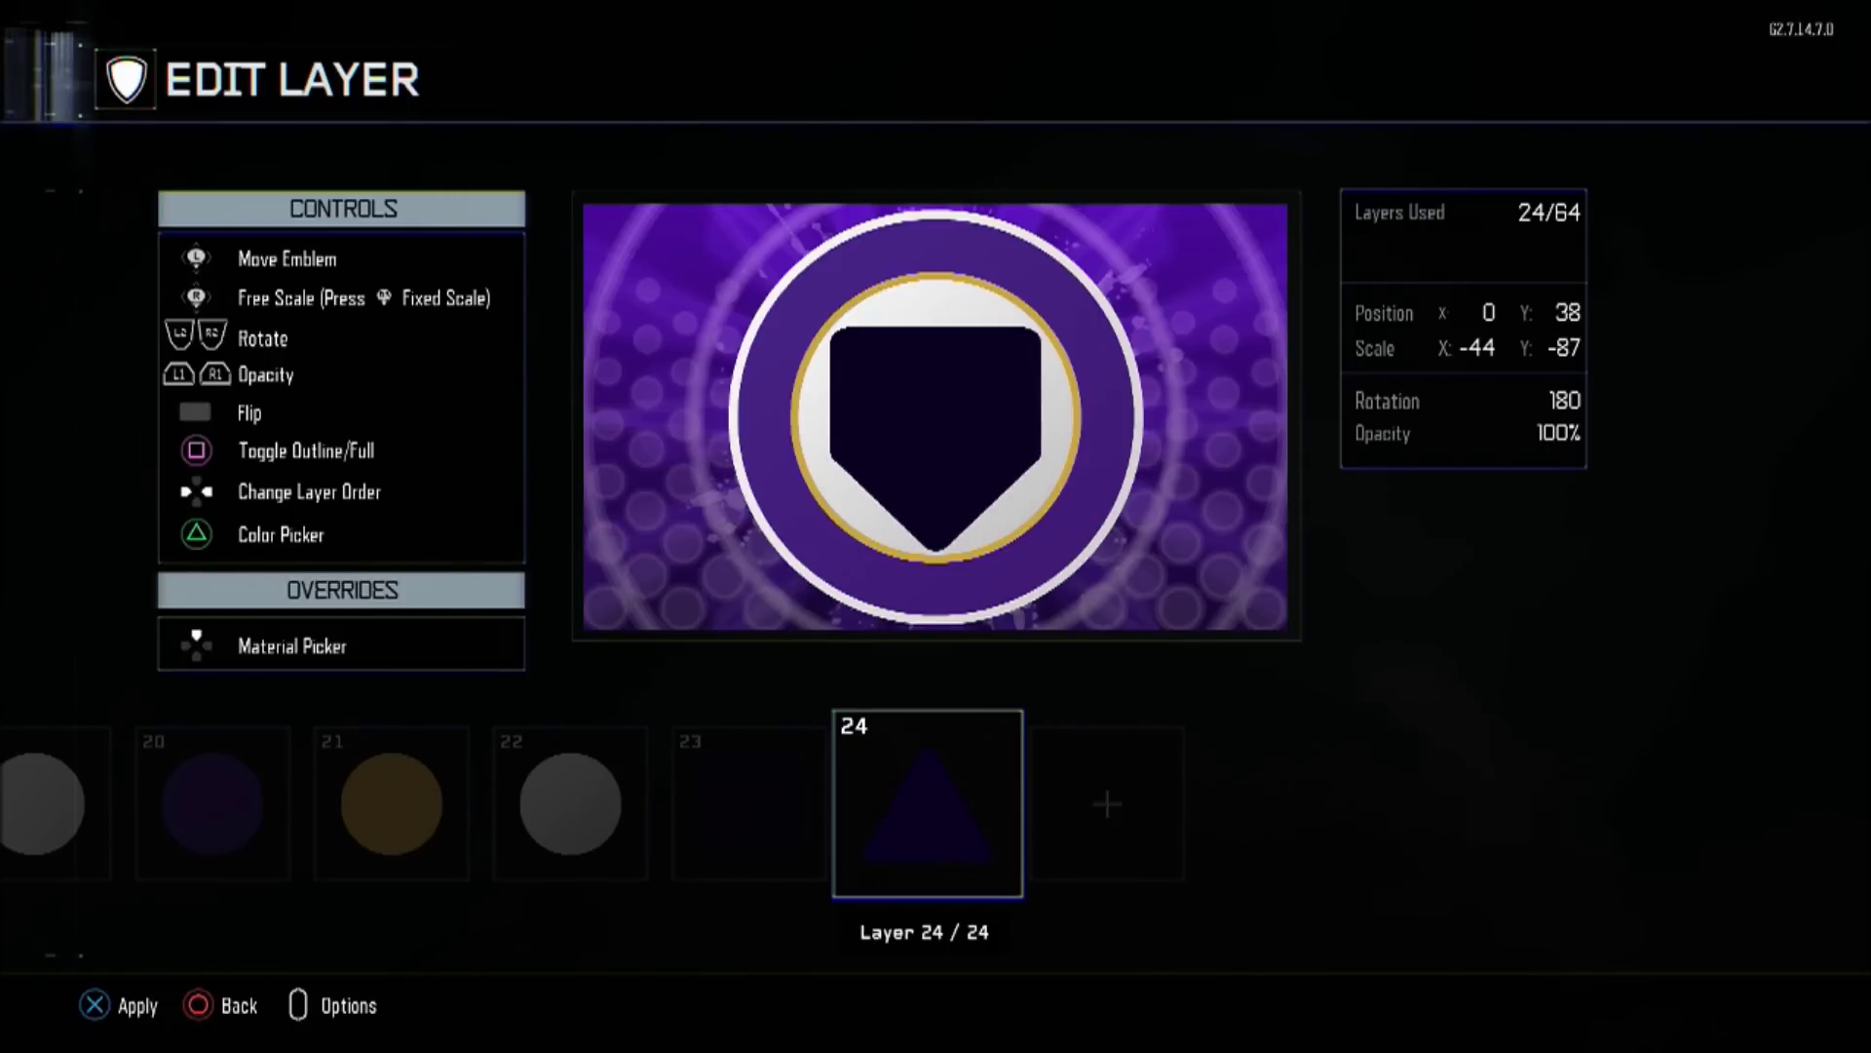
pyautogui.press('Escape')
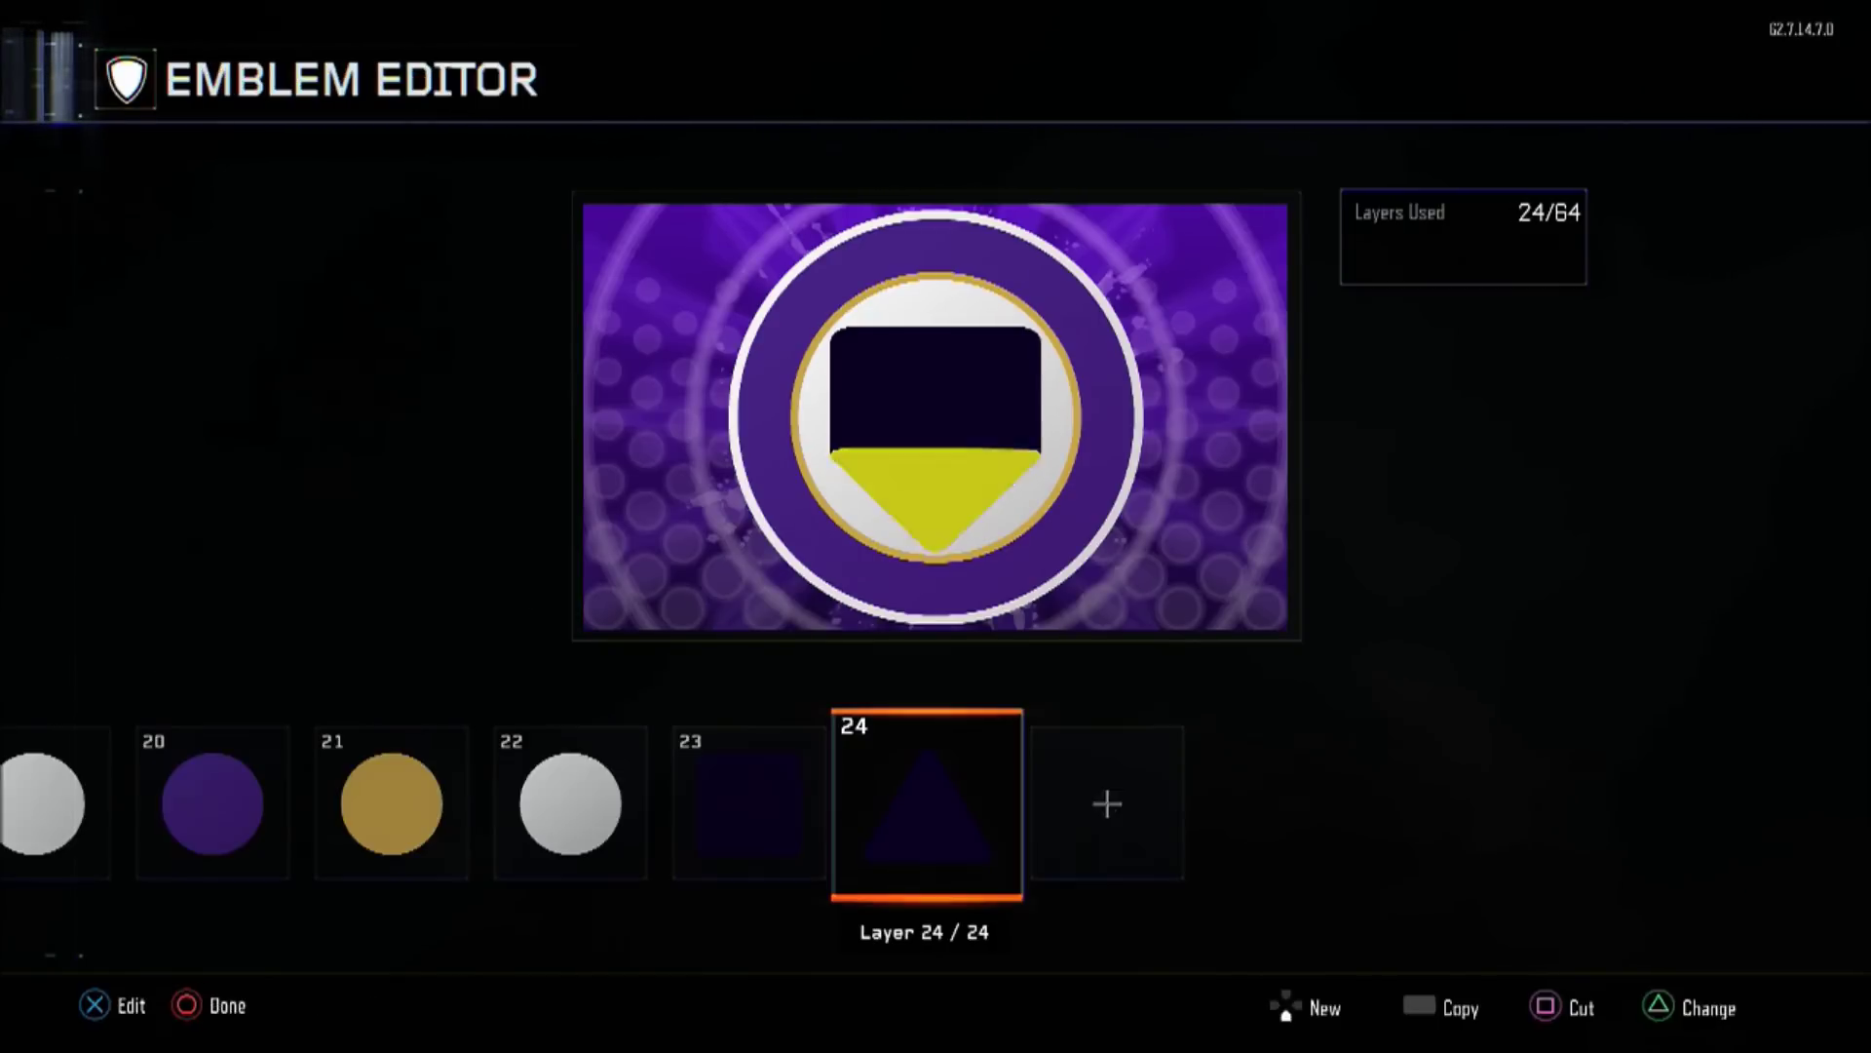
# - Open the color mixer for the rounded rectangle in layer 23 and set its red value to 89
pyautogui.press('Left')
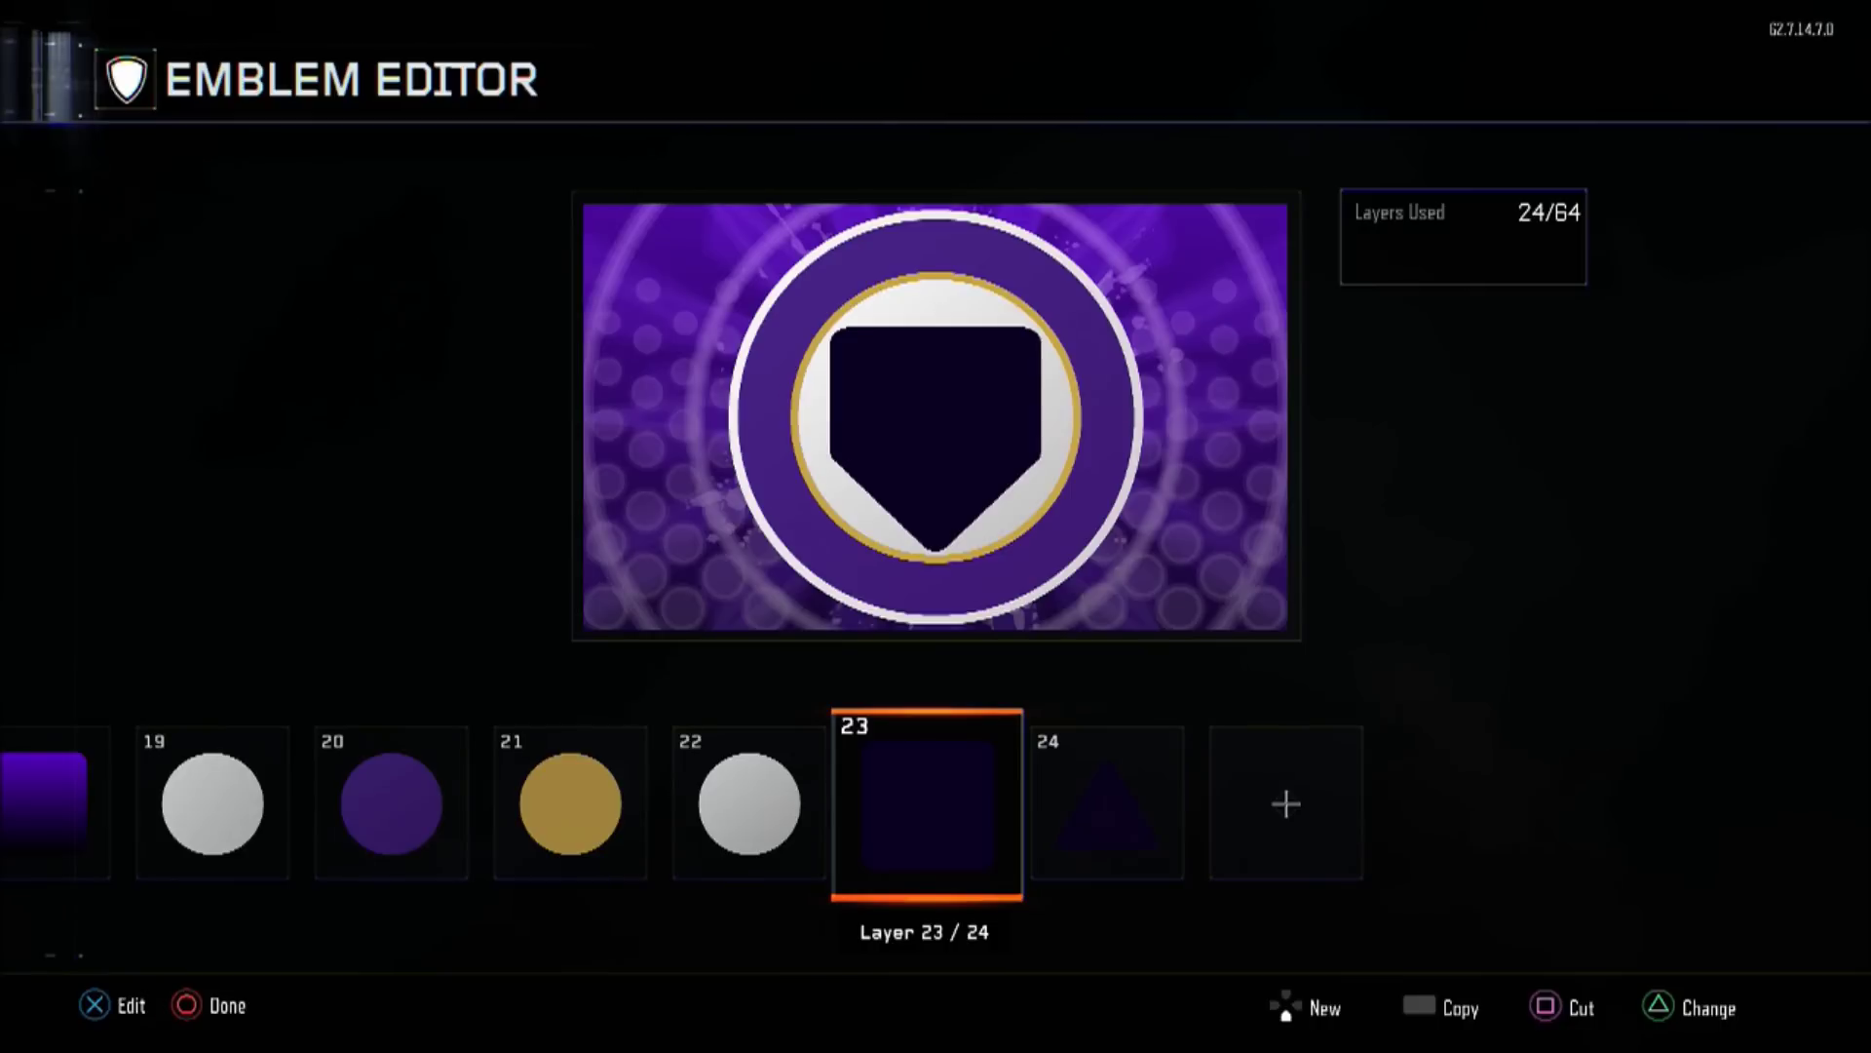
pyautogui.press('Return')
pyautogui.press('y')
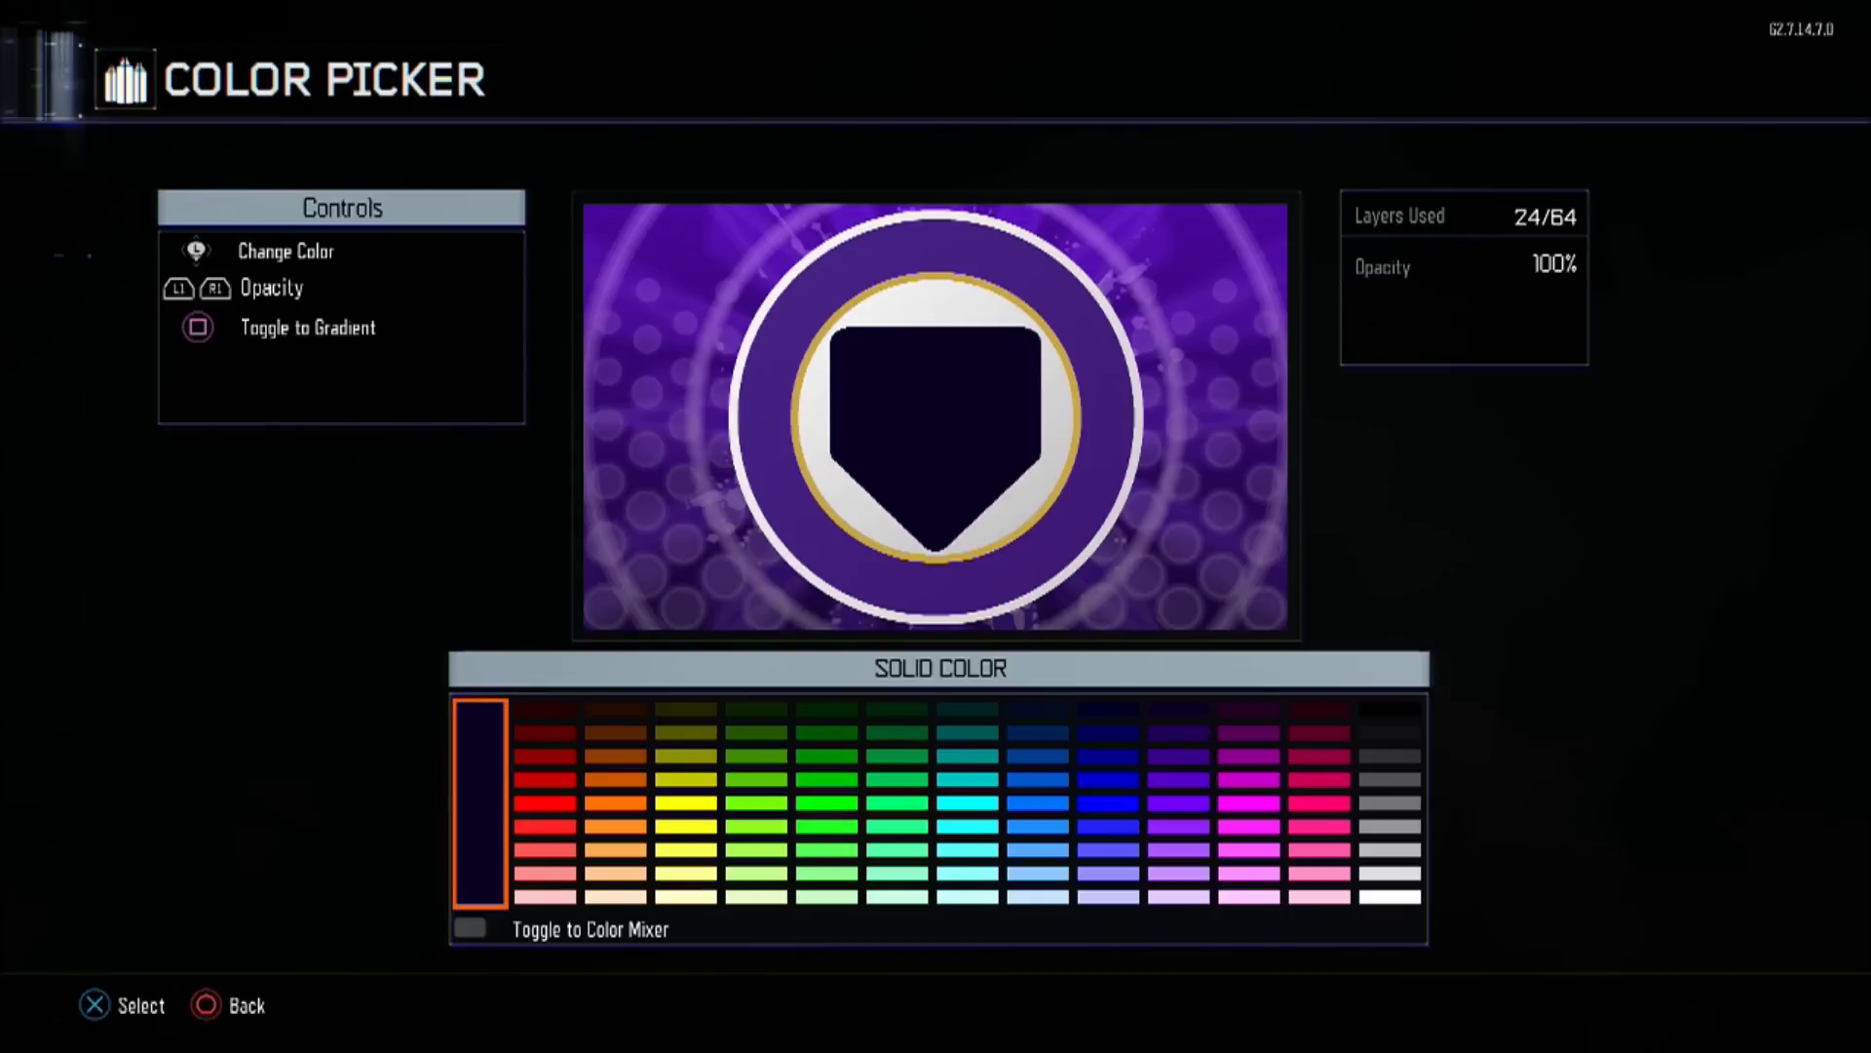
pyautogui.press('Tab')
pyautogui.press('Right')
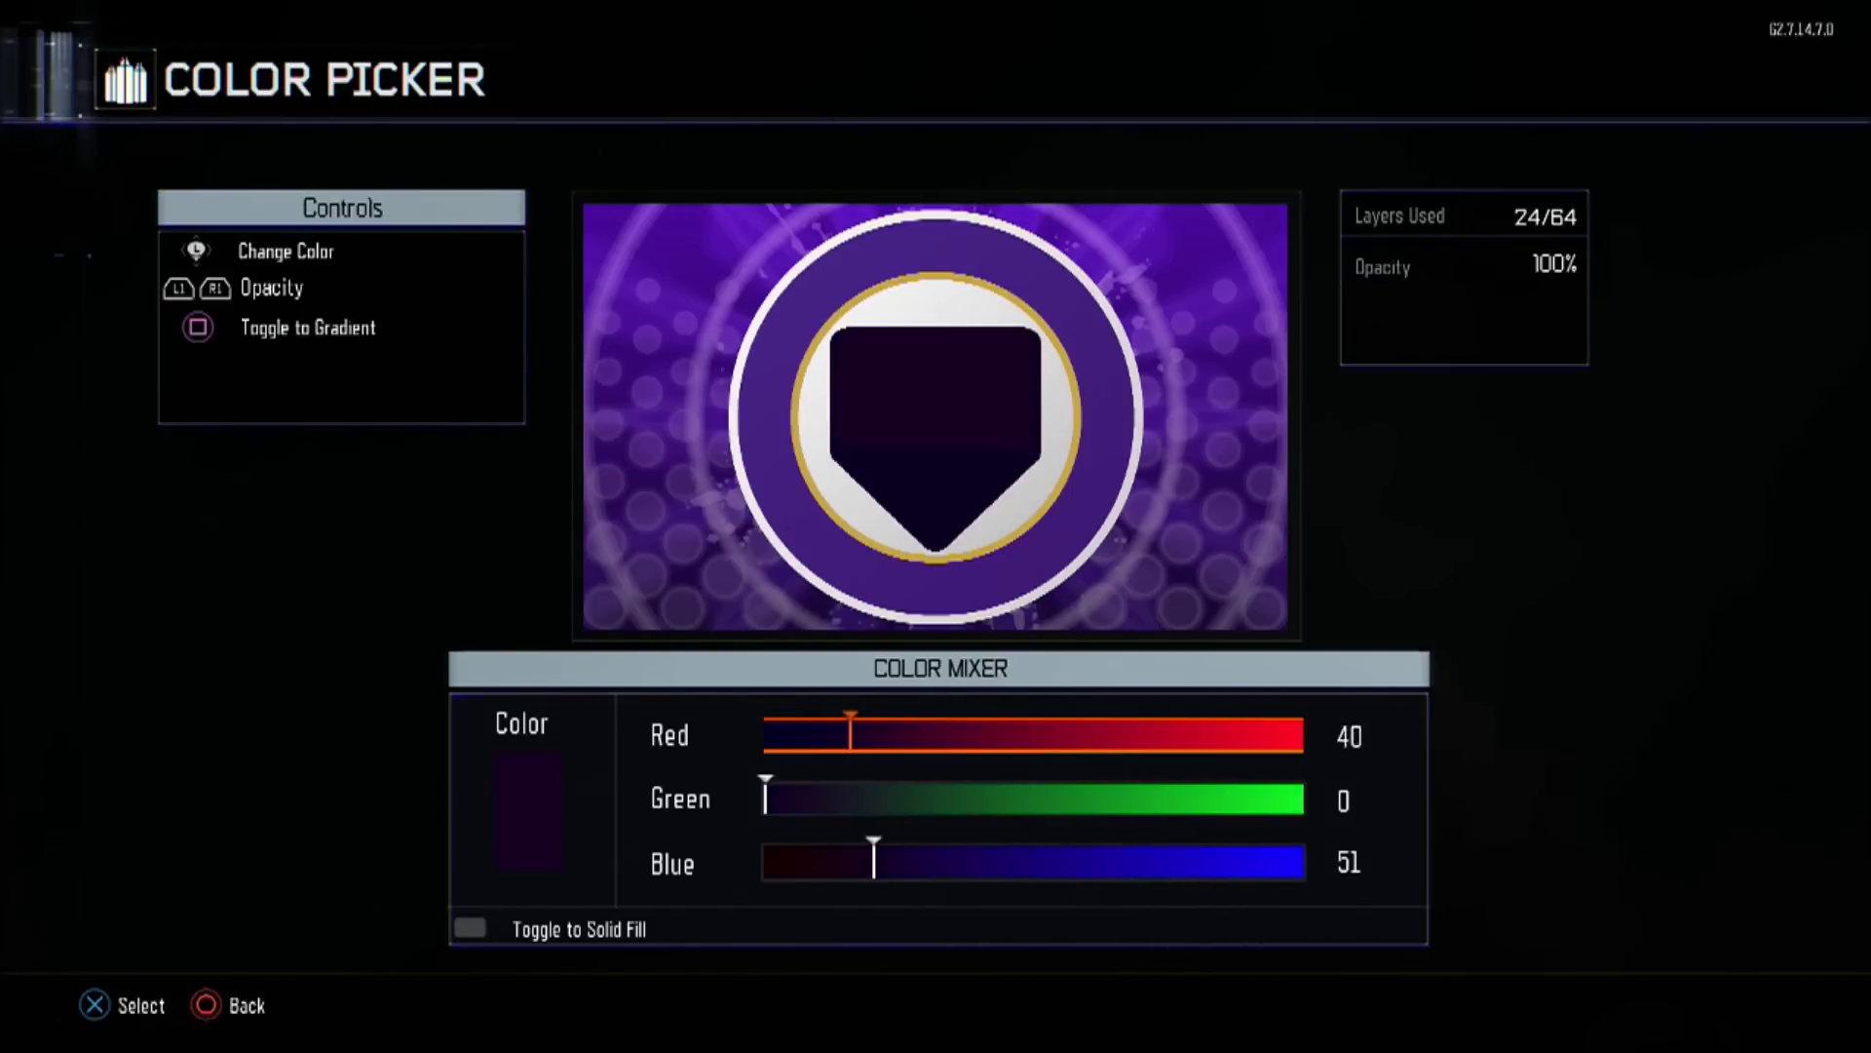
pyautogui.press('Right')
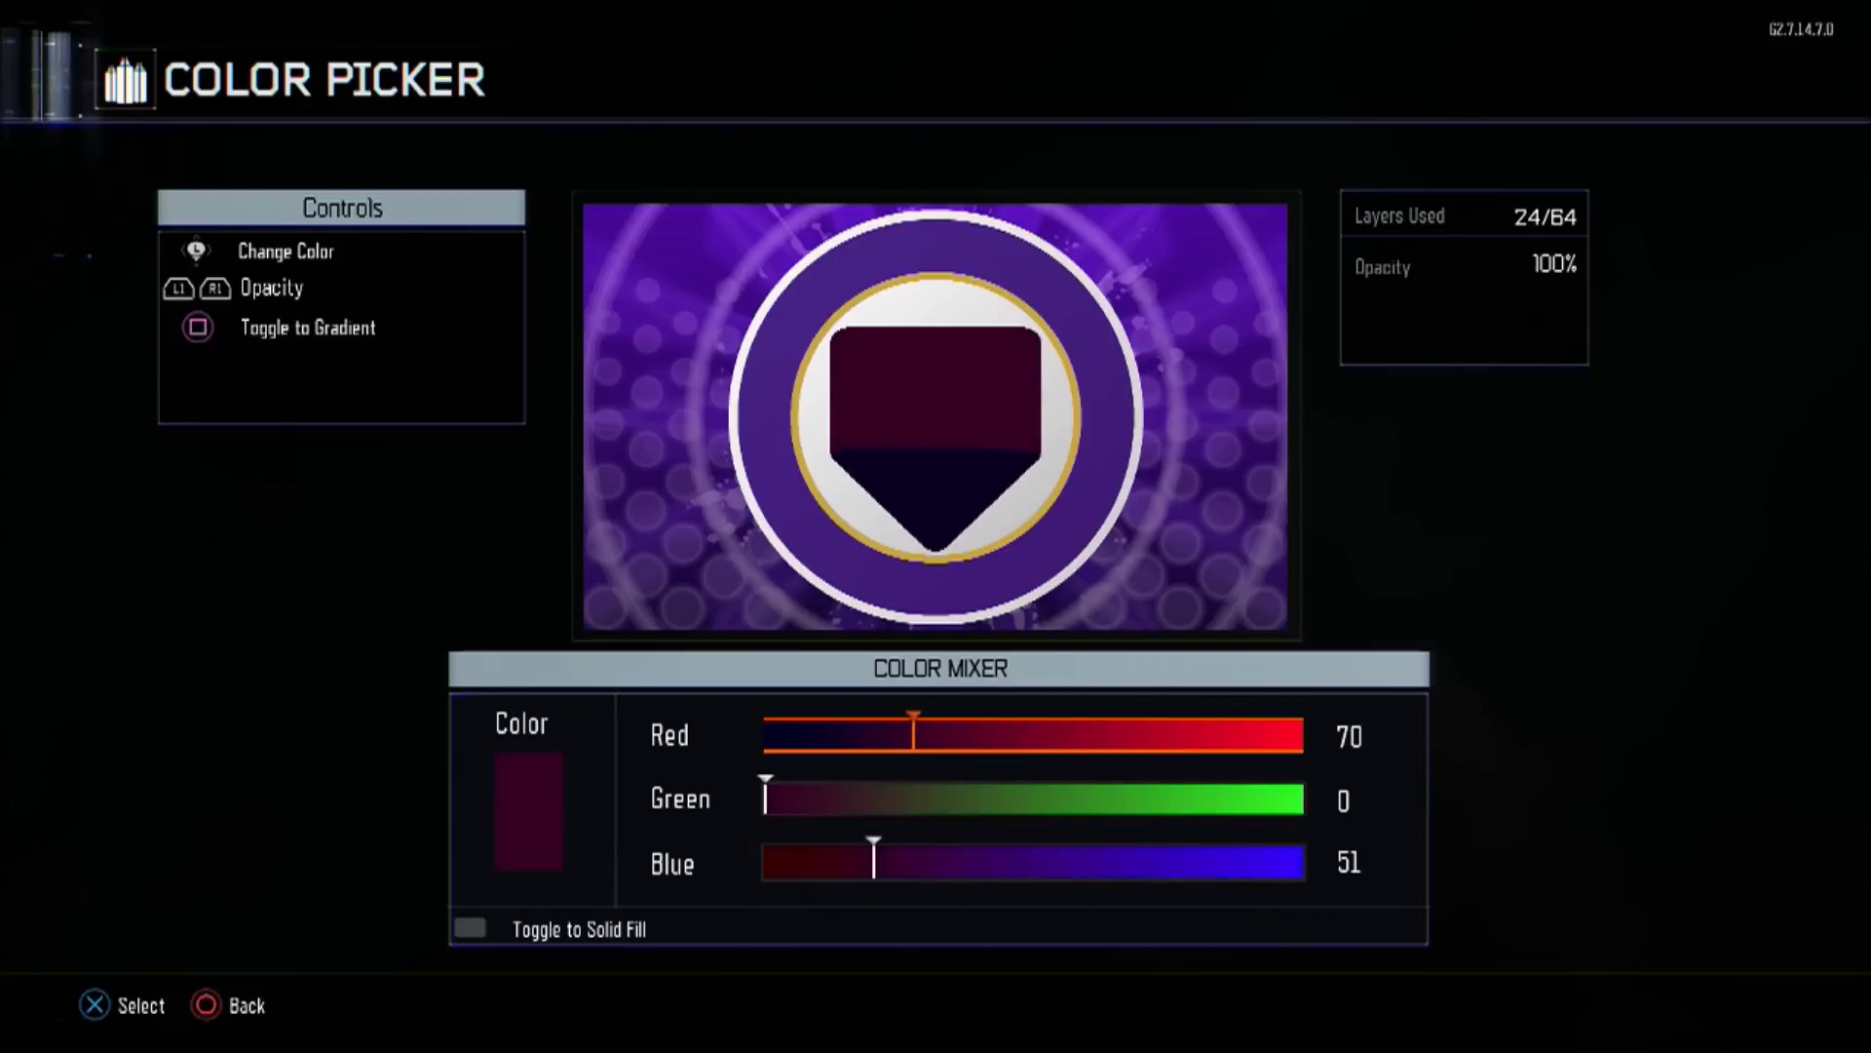
pyautogui.press('Right')
# - Set the green value of the rounded rectangle's fill to 53
pyautogui.press('Down')
pyautogui.press('Right')
pyautogui.press('Right')
pyautogui.press('Right')
# - Raise the blue value of the rounded rectangle's fill to about 150 and return to the layer overview
pyautogui.press('Down')
pyautogui.press('Right')
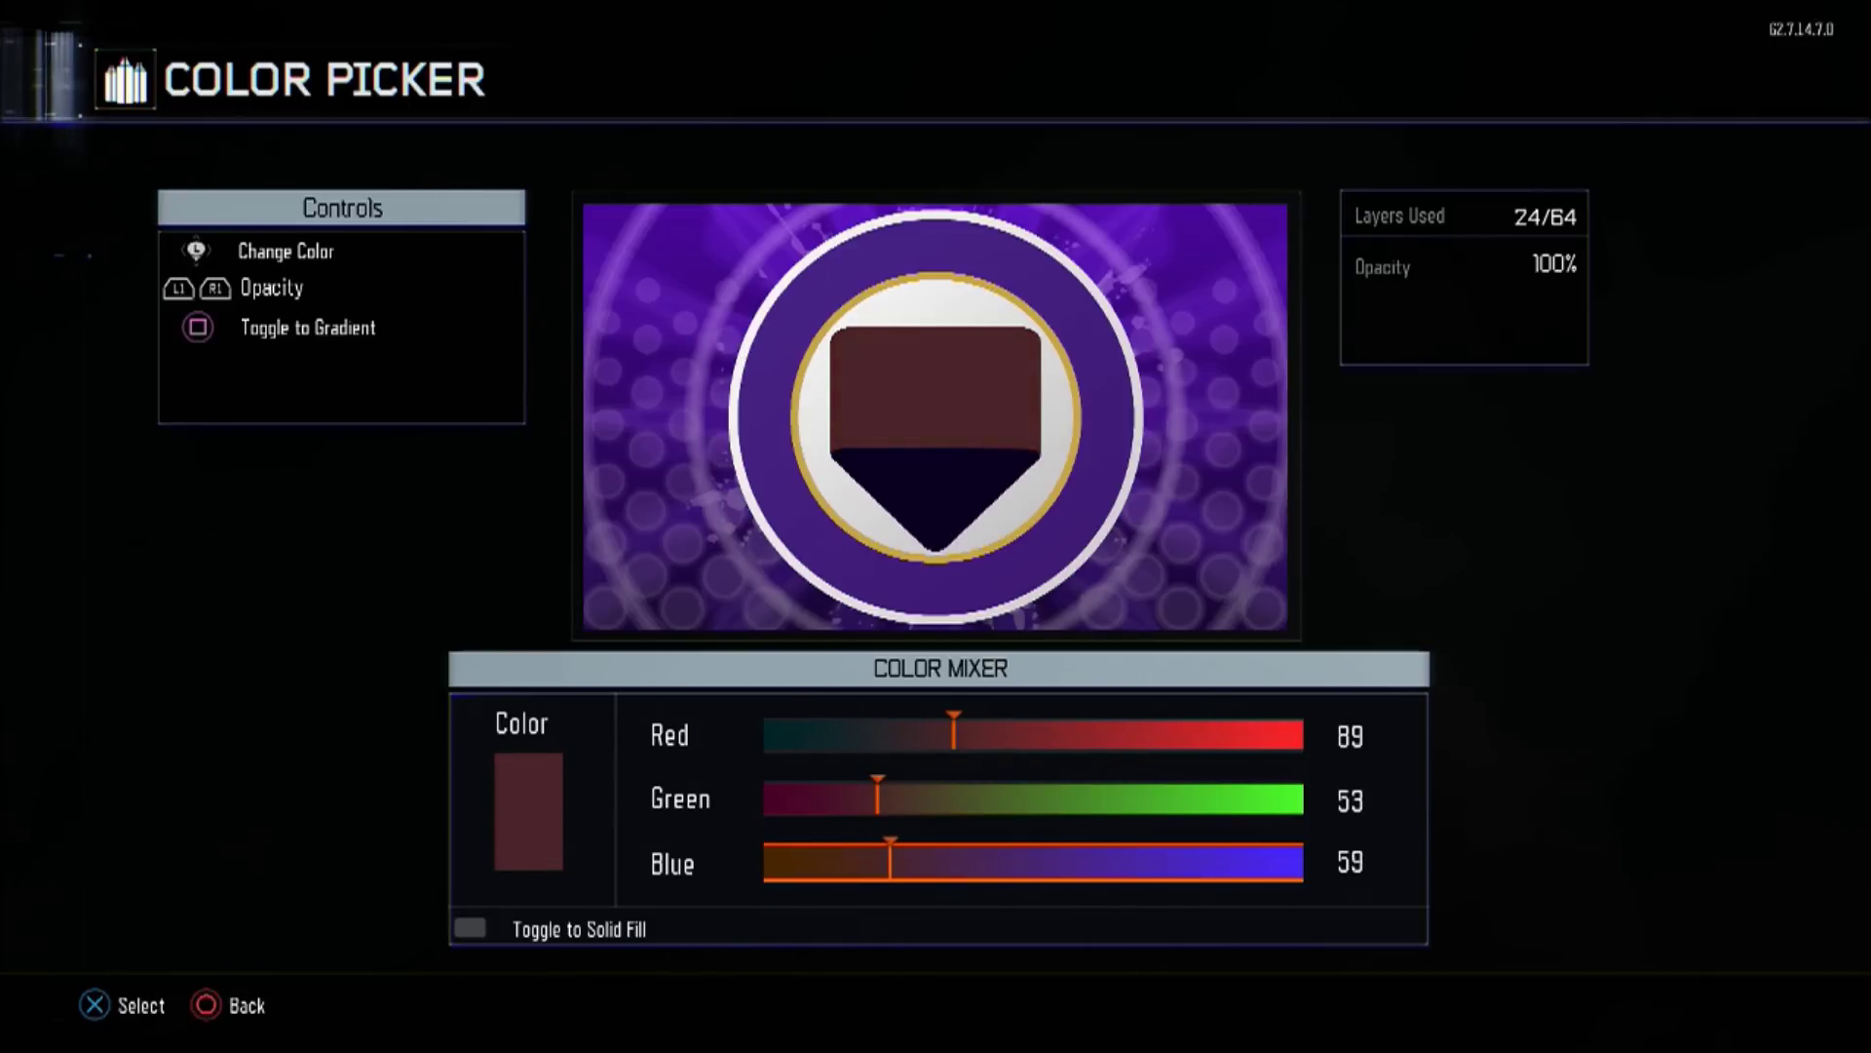
pyautogui.press('Right')
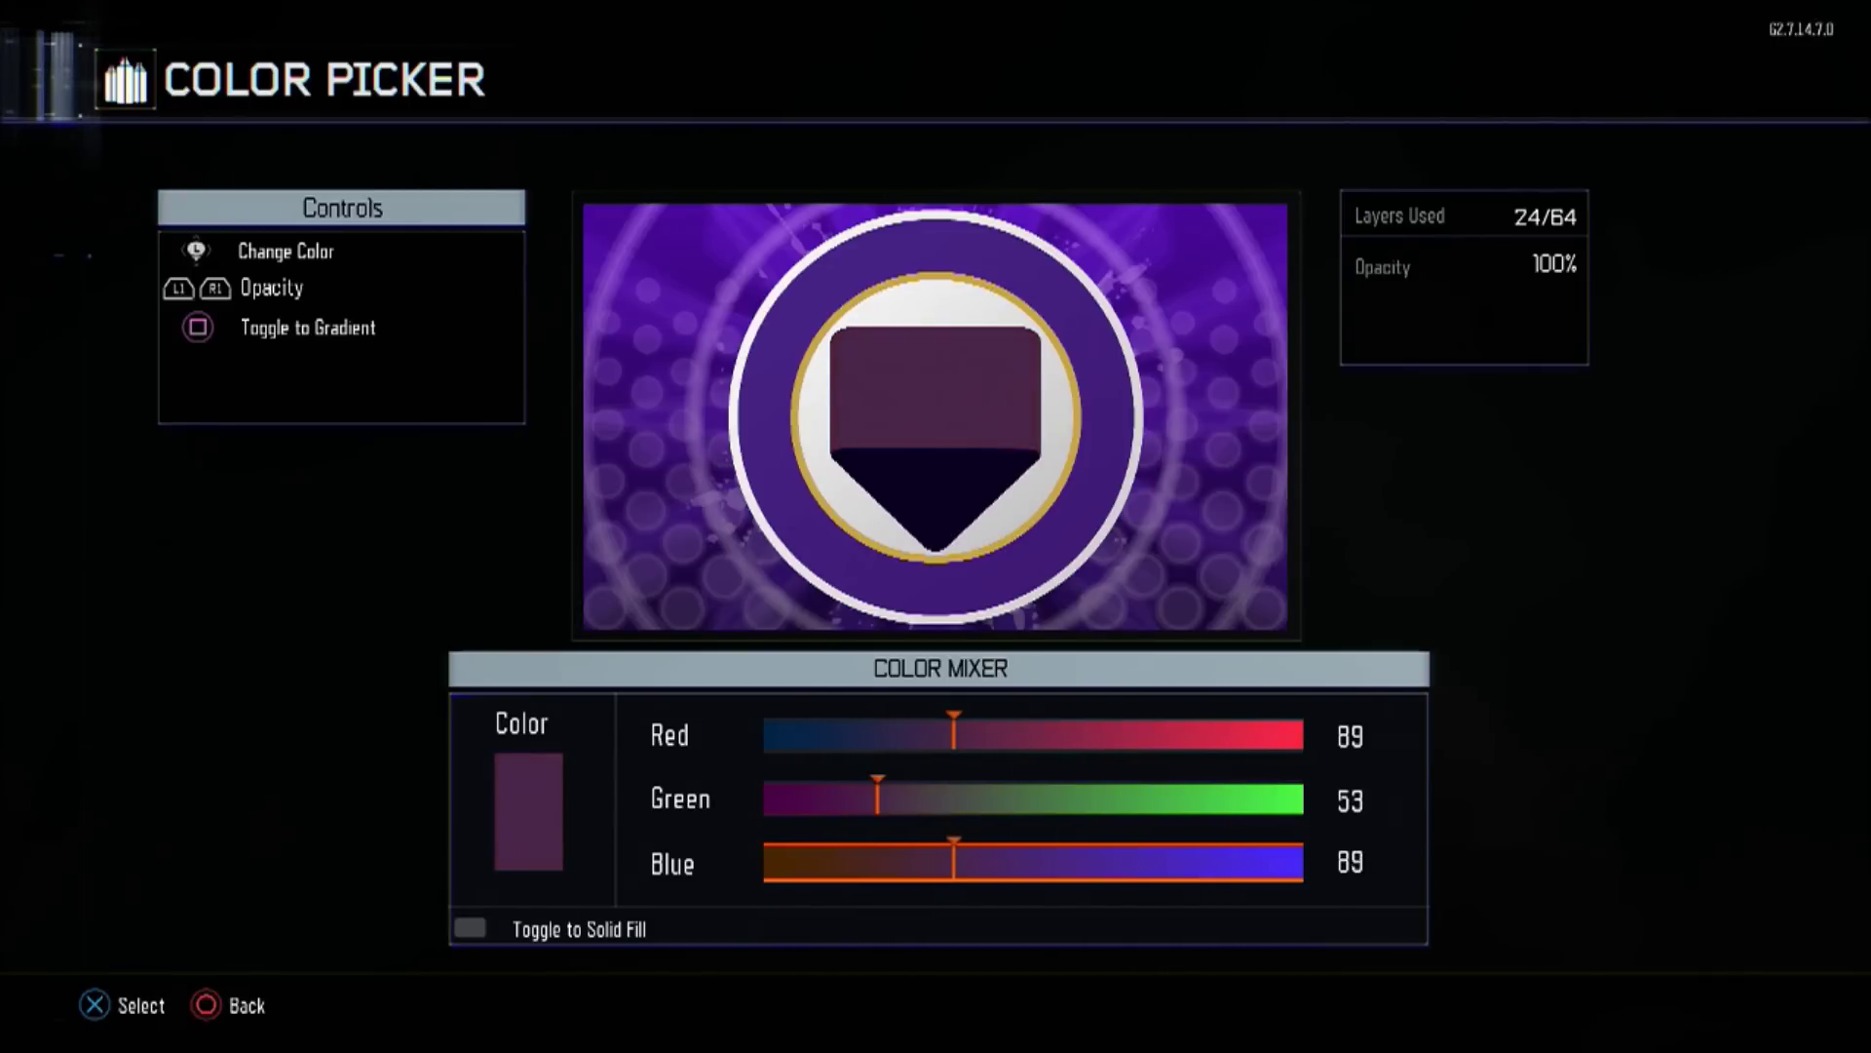
pyautogui.press('Right')
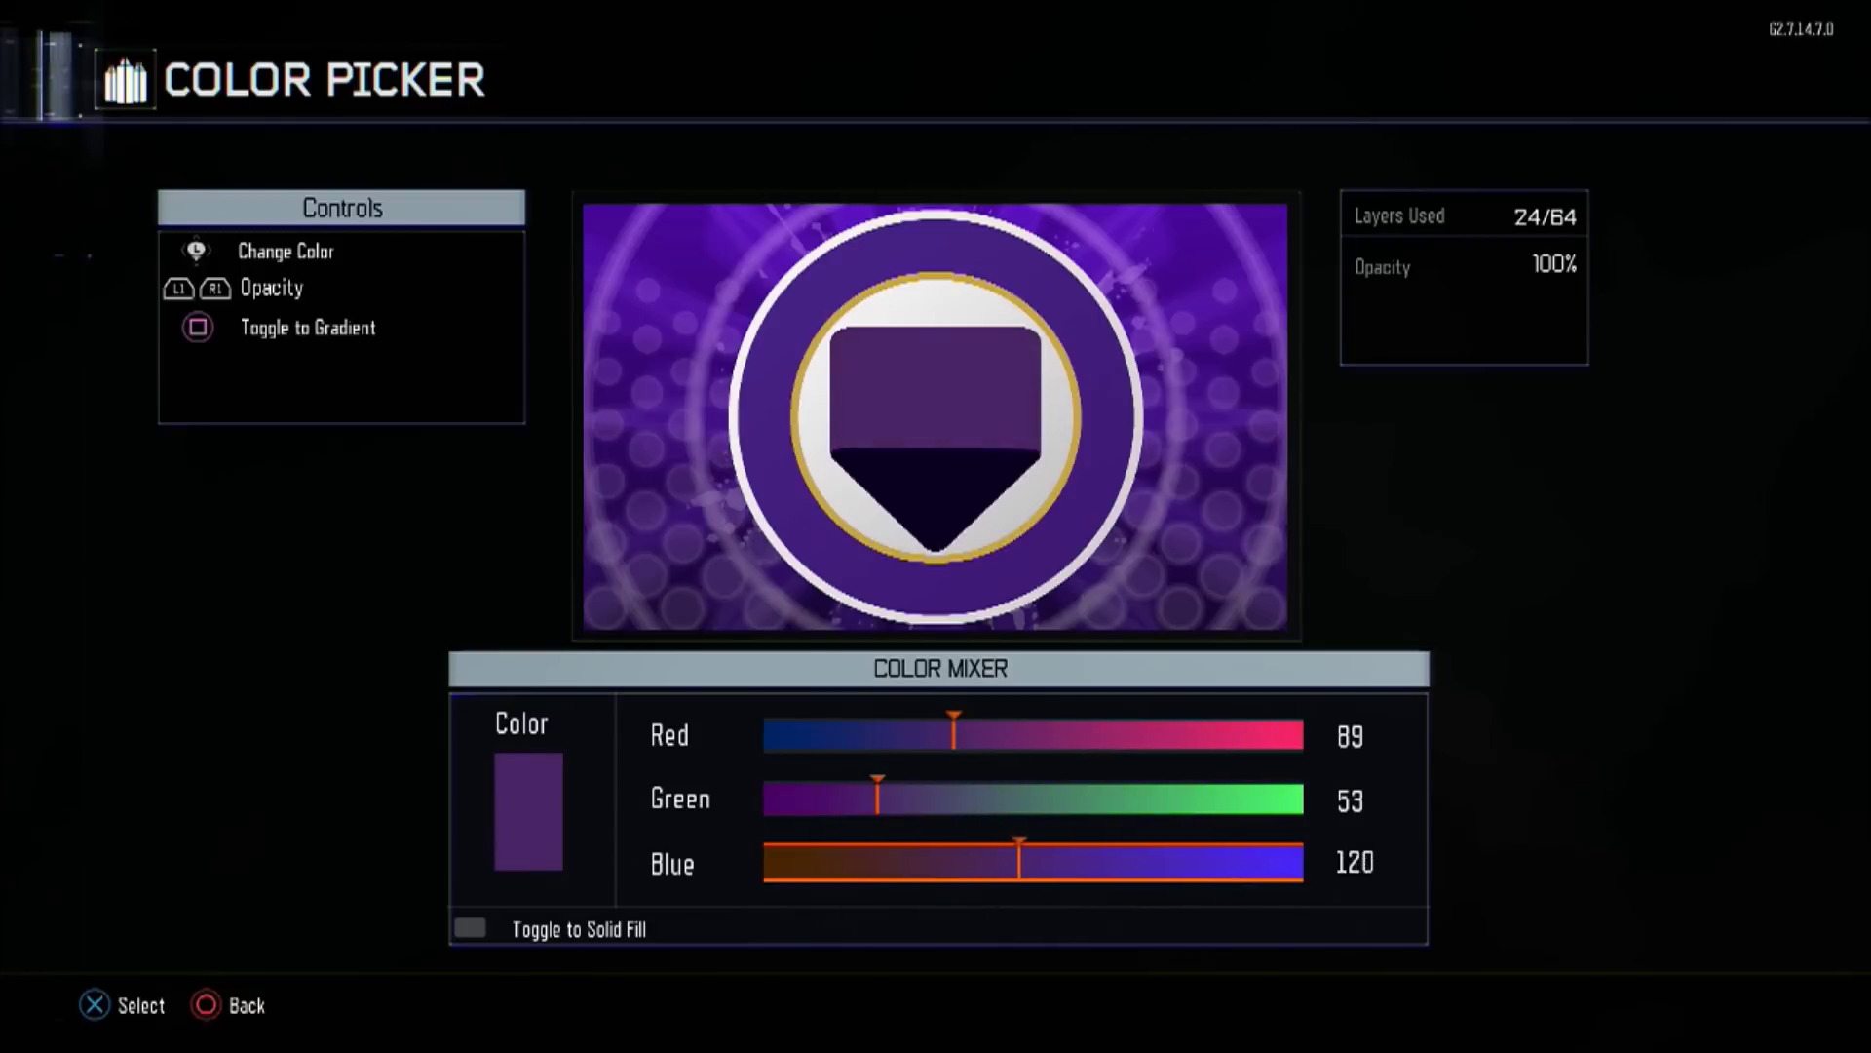
pyautogui.press('Right')
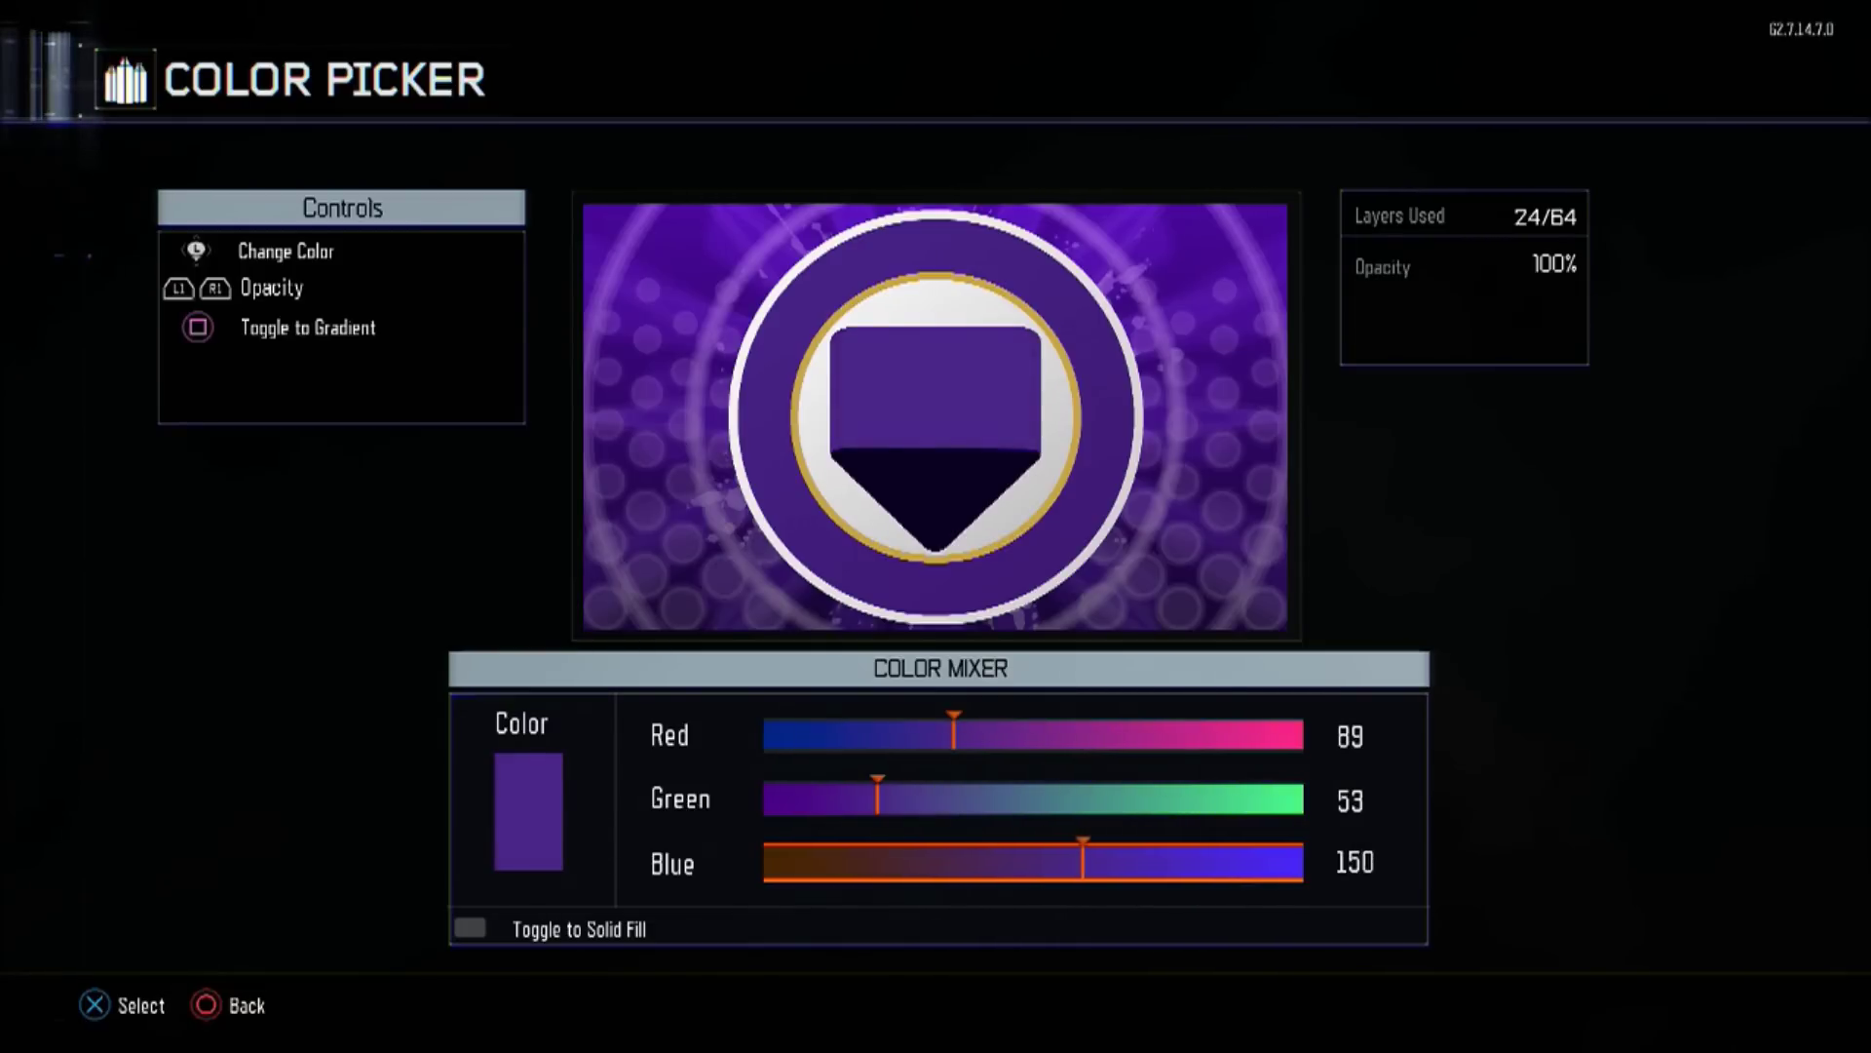
pyautogui.press('Escape')
pyautogui.press('Escape')
# - Open the color mixer for the triangle in layer 24 and set its red value to 89
pyautogui.press('Right')
pyautogui.press('Return')
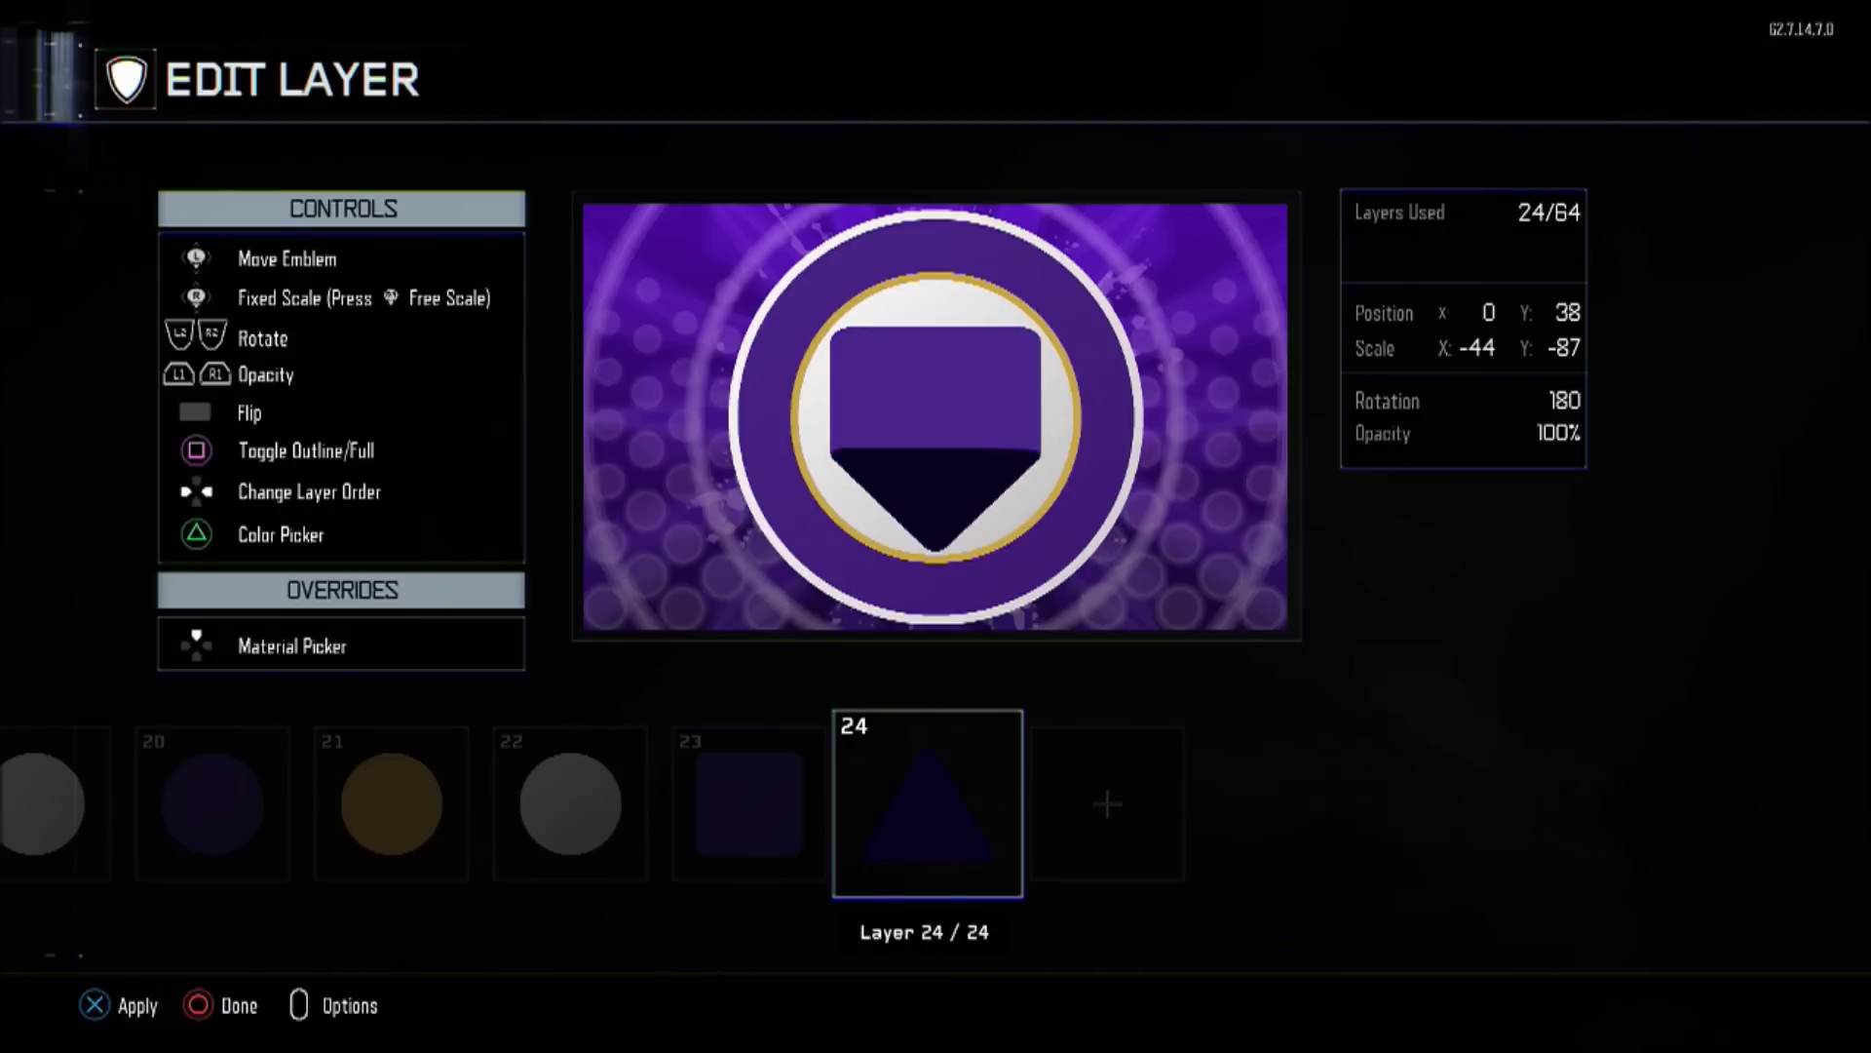
pyautogui.press('y')
pyautogui.press('Right')
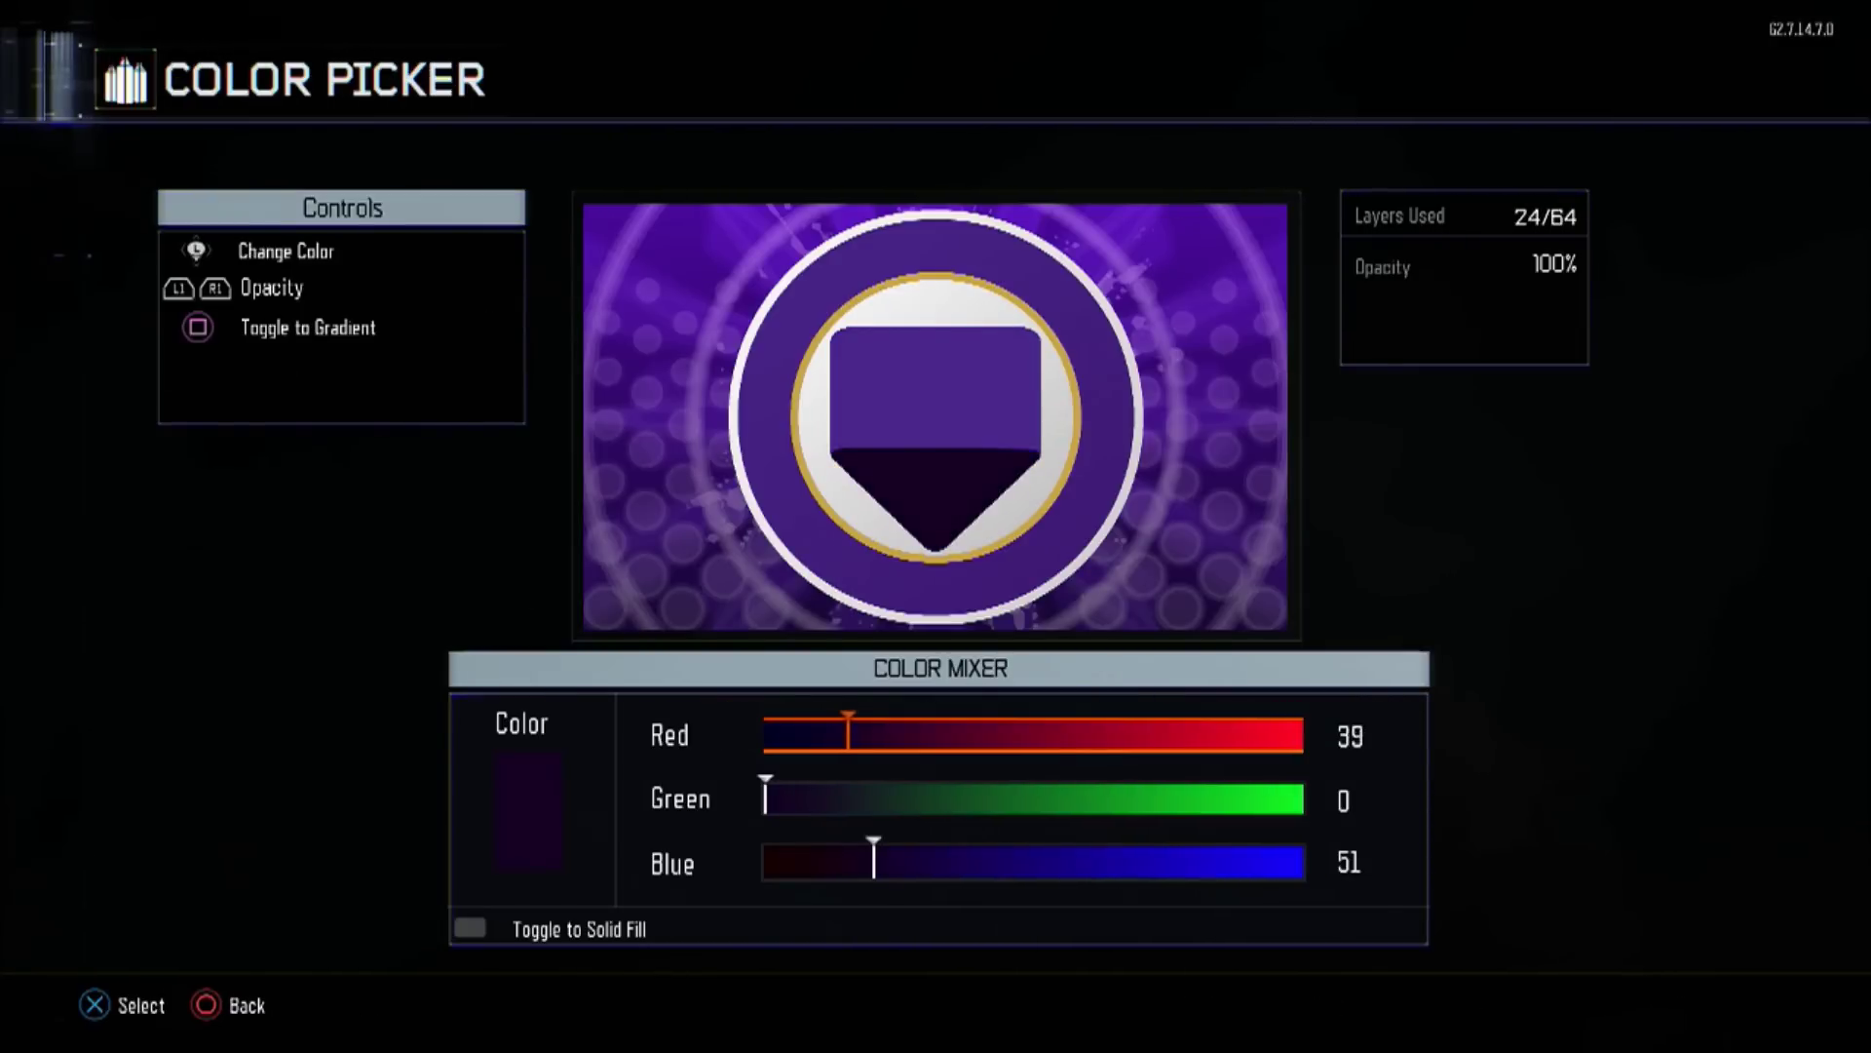
pyautogui.press('Right')
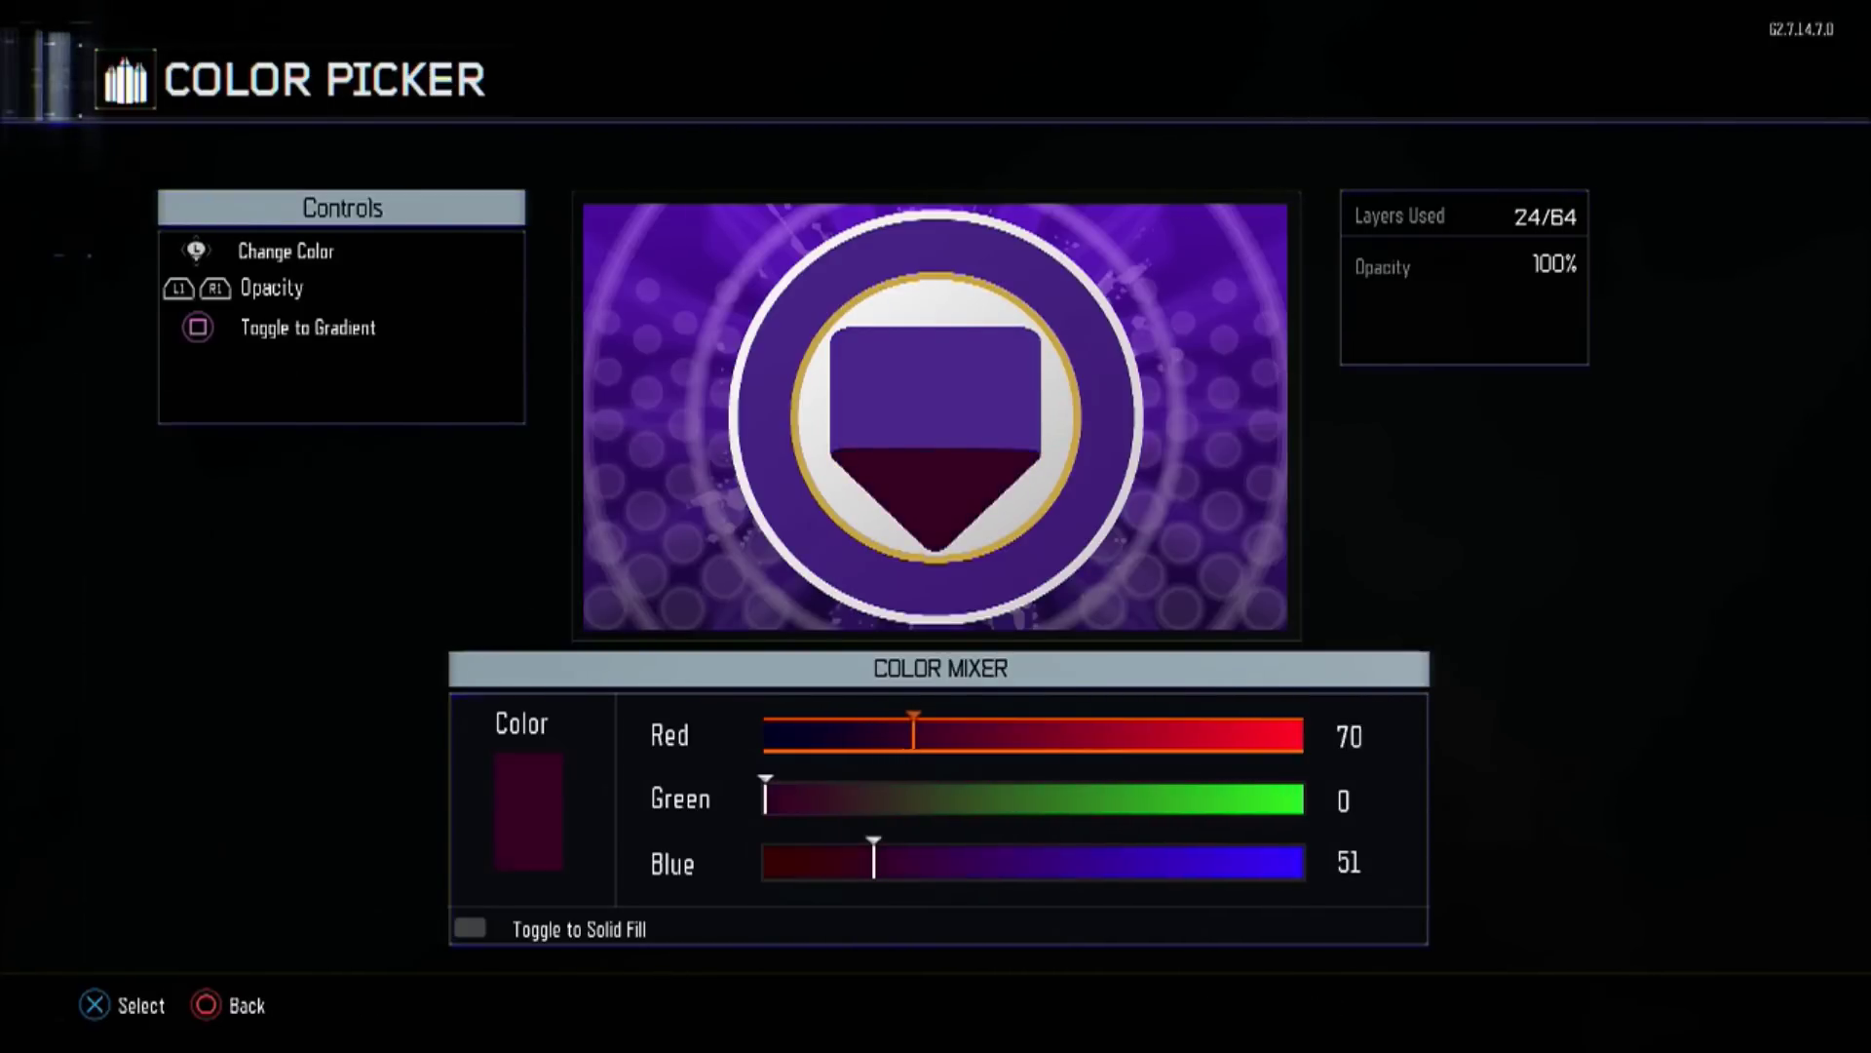
pyautogui.press('Right')
pyautogui.press('Left')
# - Set the green value of the triangle's fill to 53
pyautogui.press('Down')
pyautogui.press('Right')
pyautogui.press('Right')
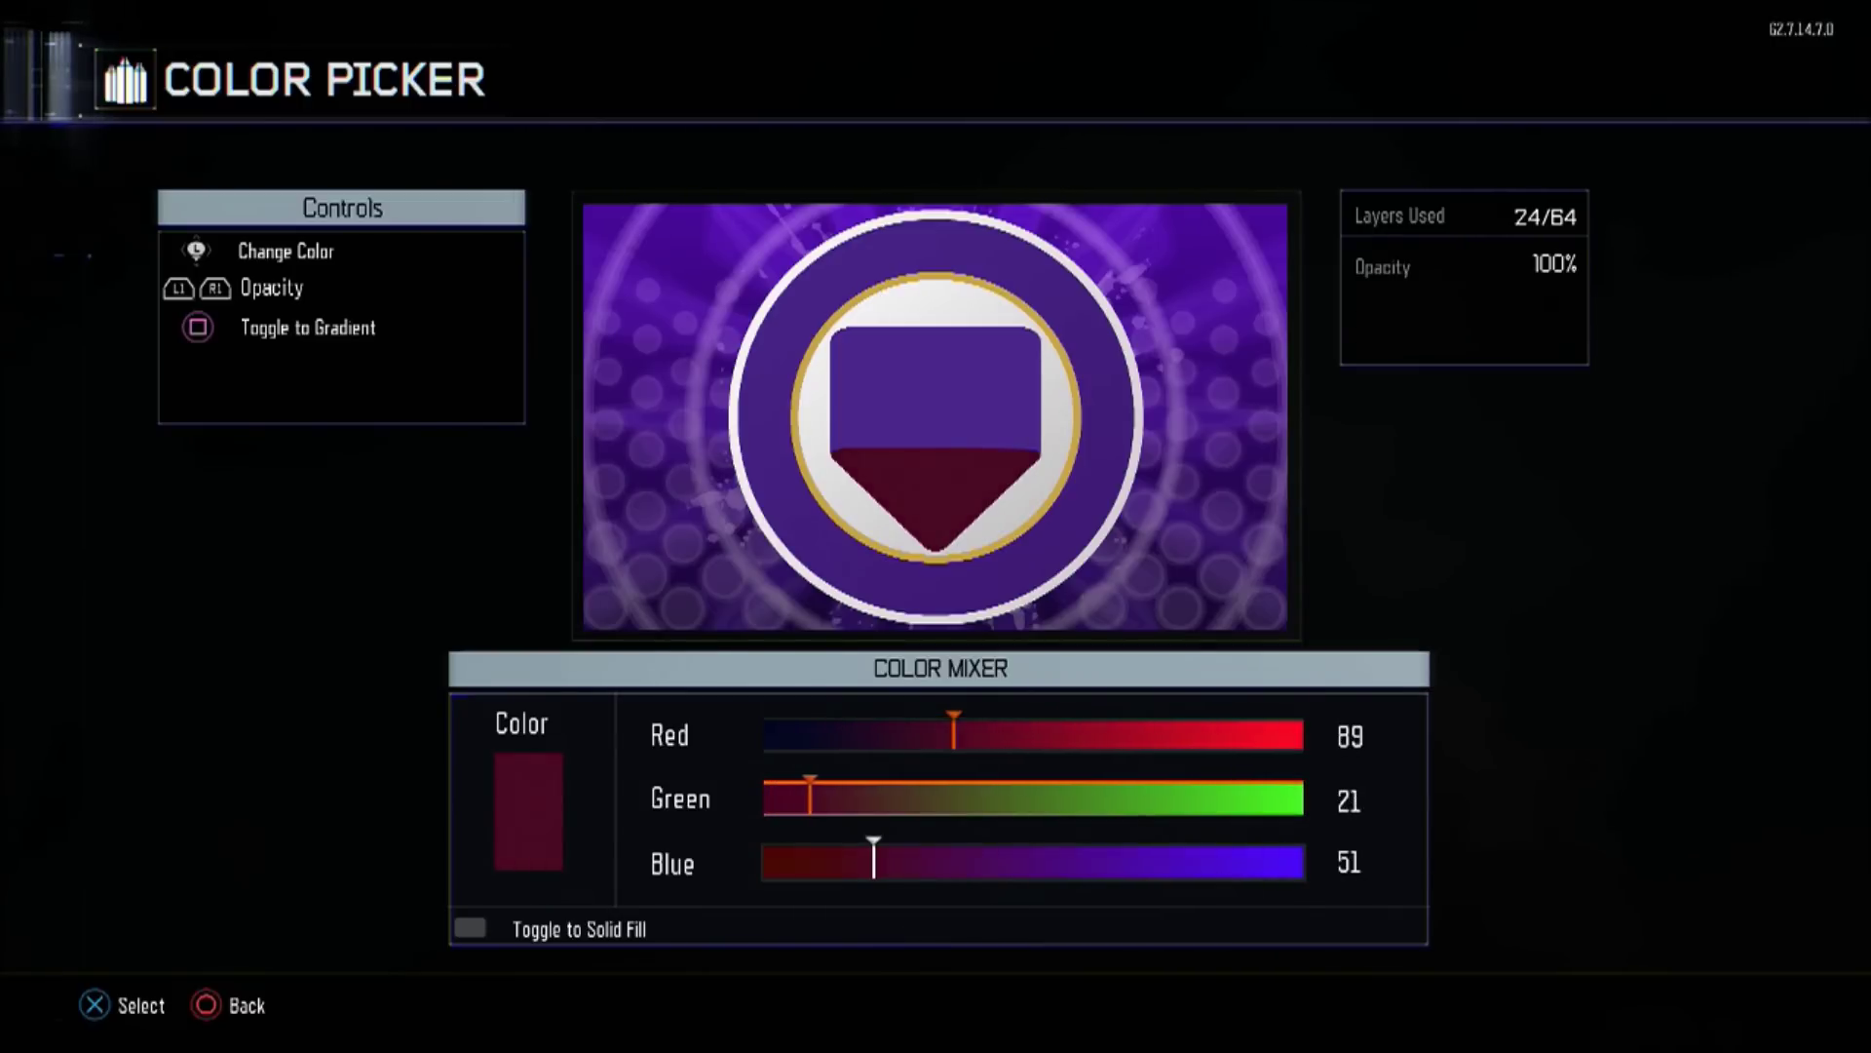
pyautogui.press('Right')
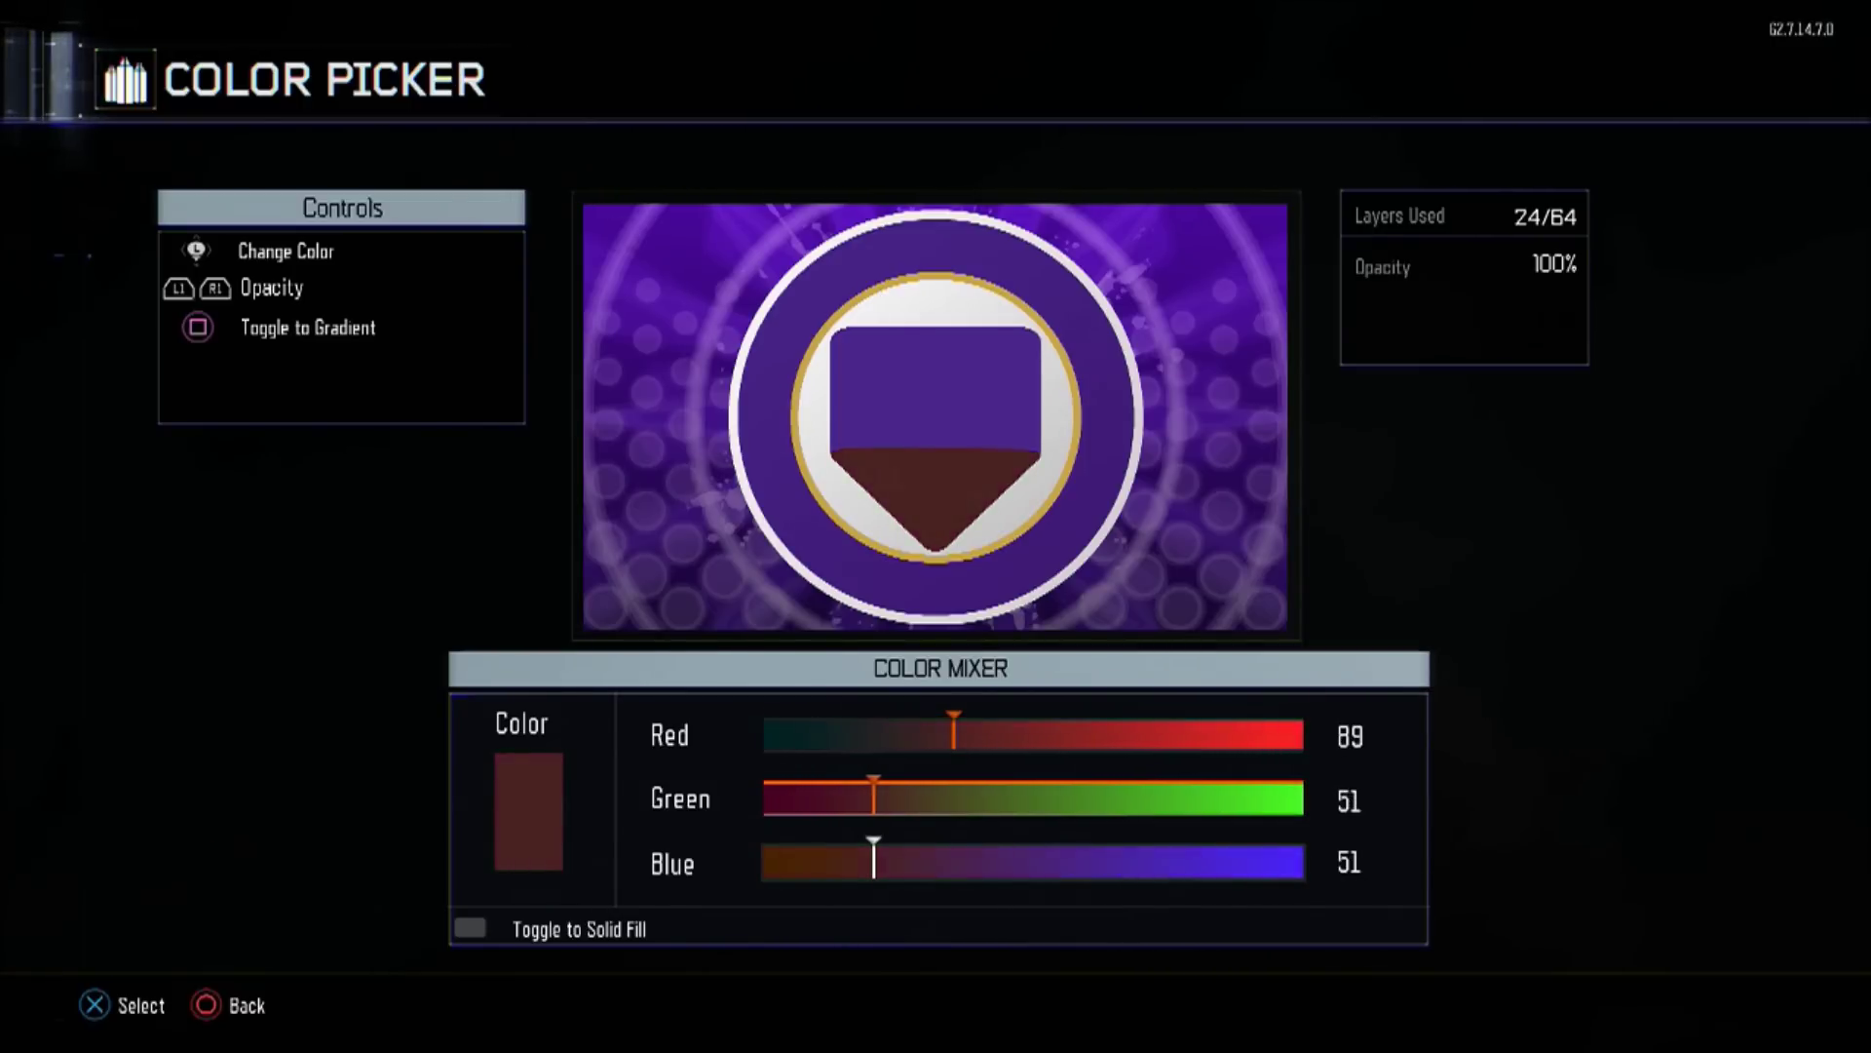
pyautogui.press('Left')
# - Set the blue value of the layer 24 triangle's fill to 151 and return to the layer overview
pyautogui.press('Down')
pyautogui.press('Right')
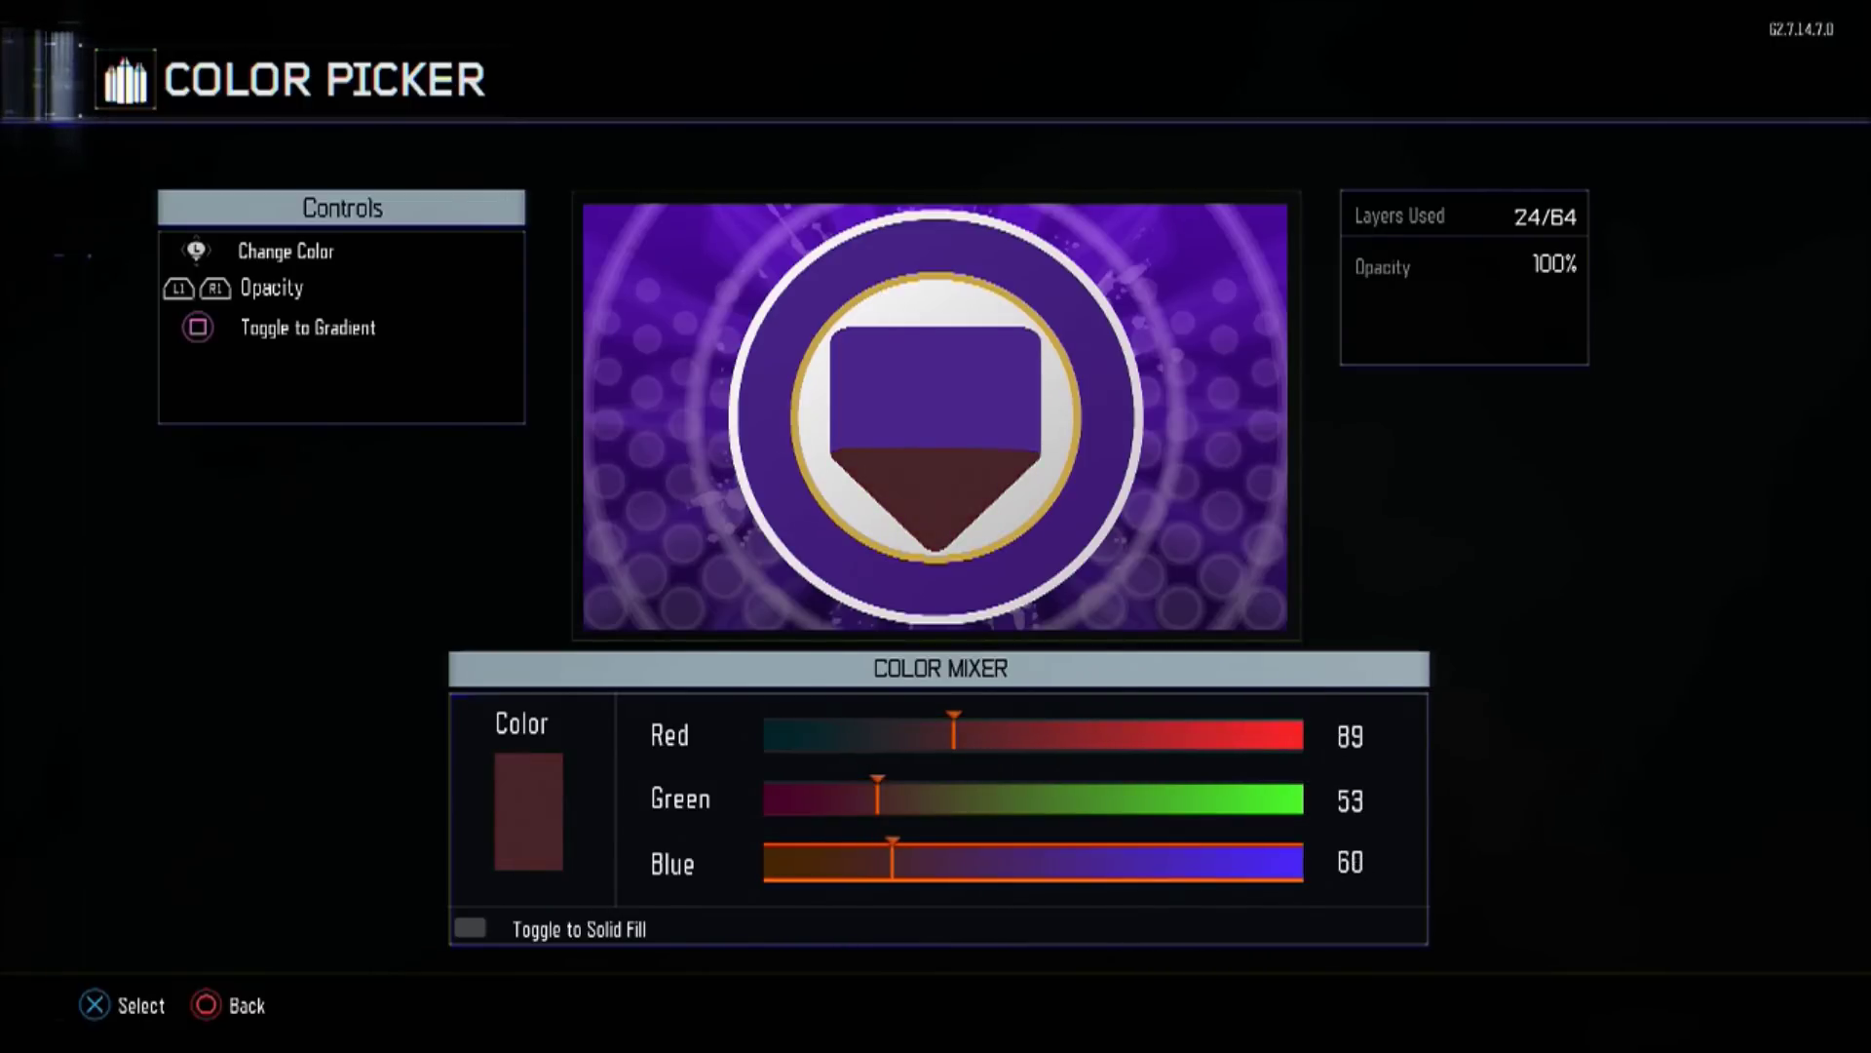
pyautogui.press('Right')
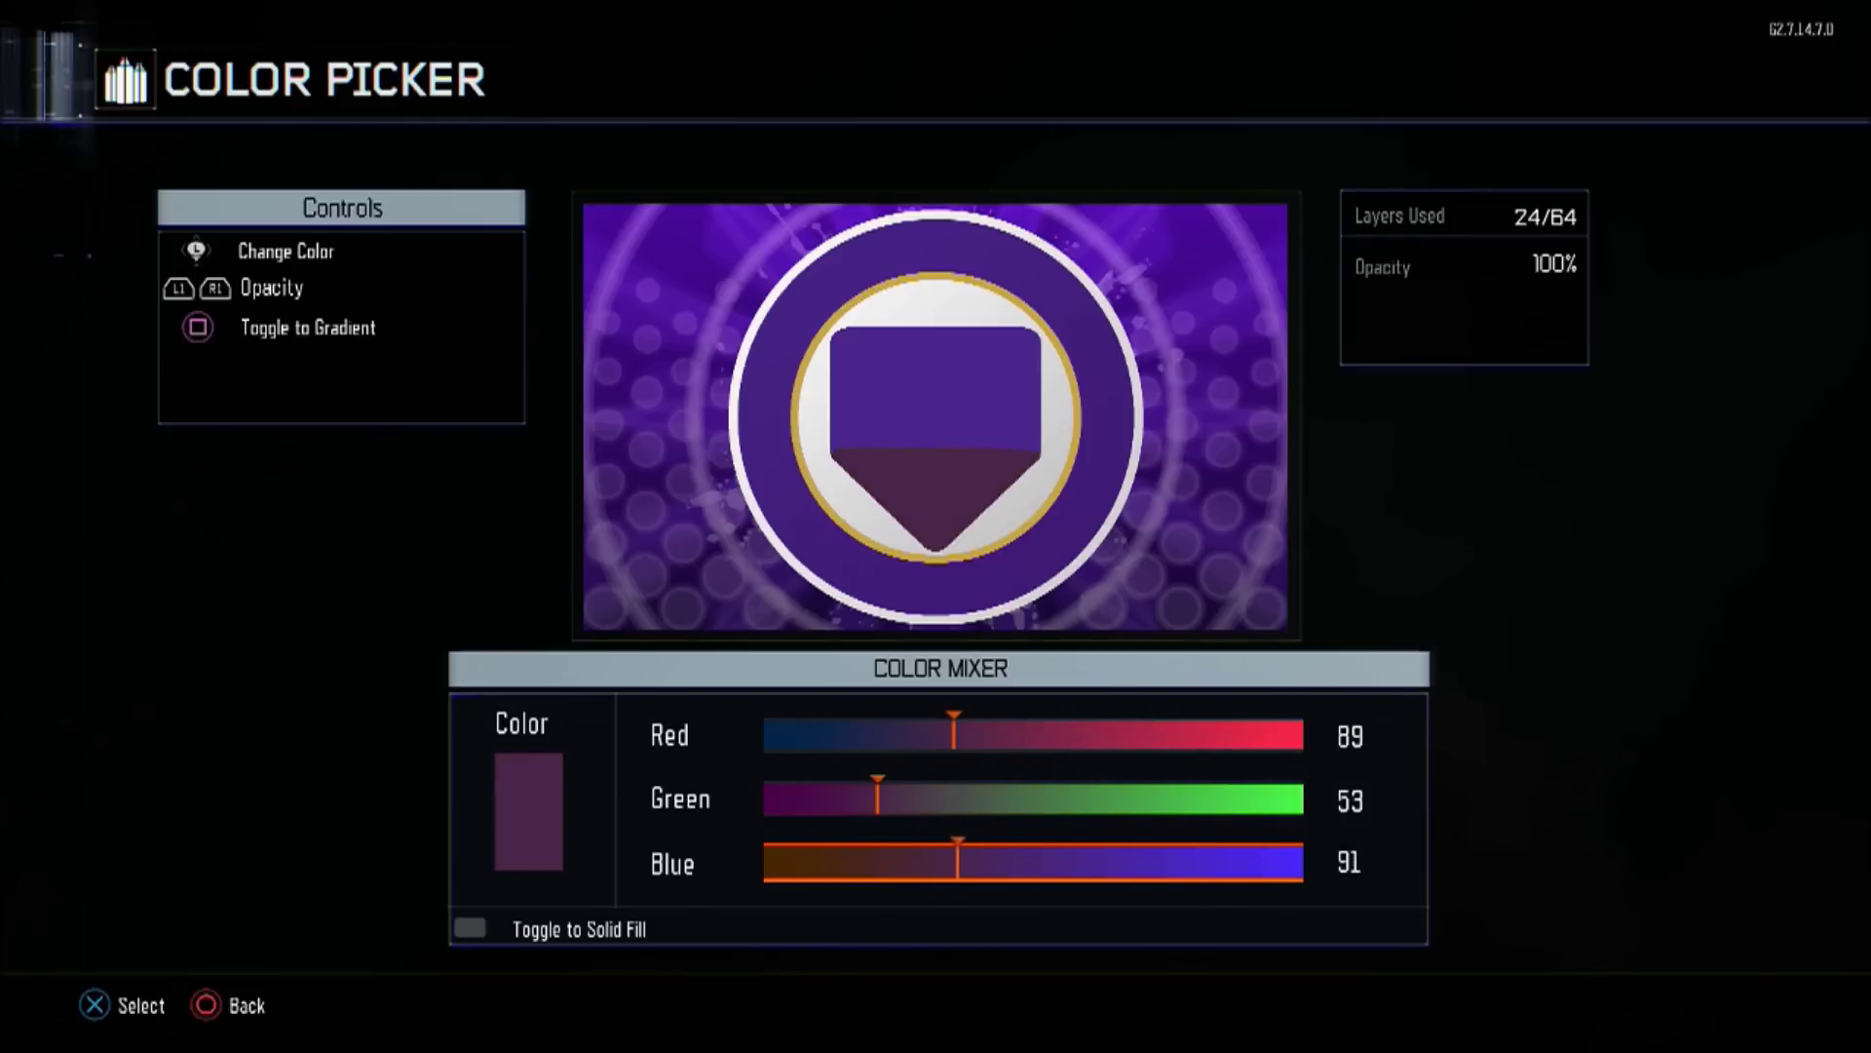
pyautogui.press('Right')
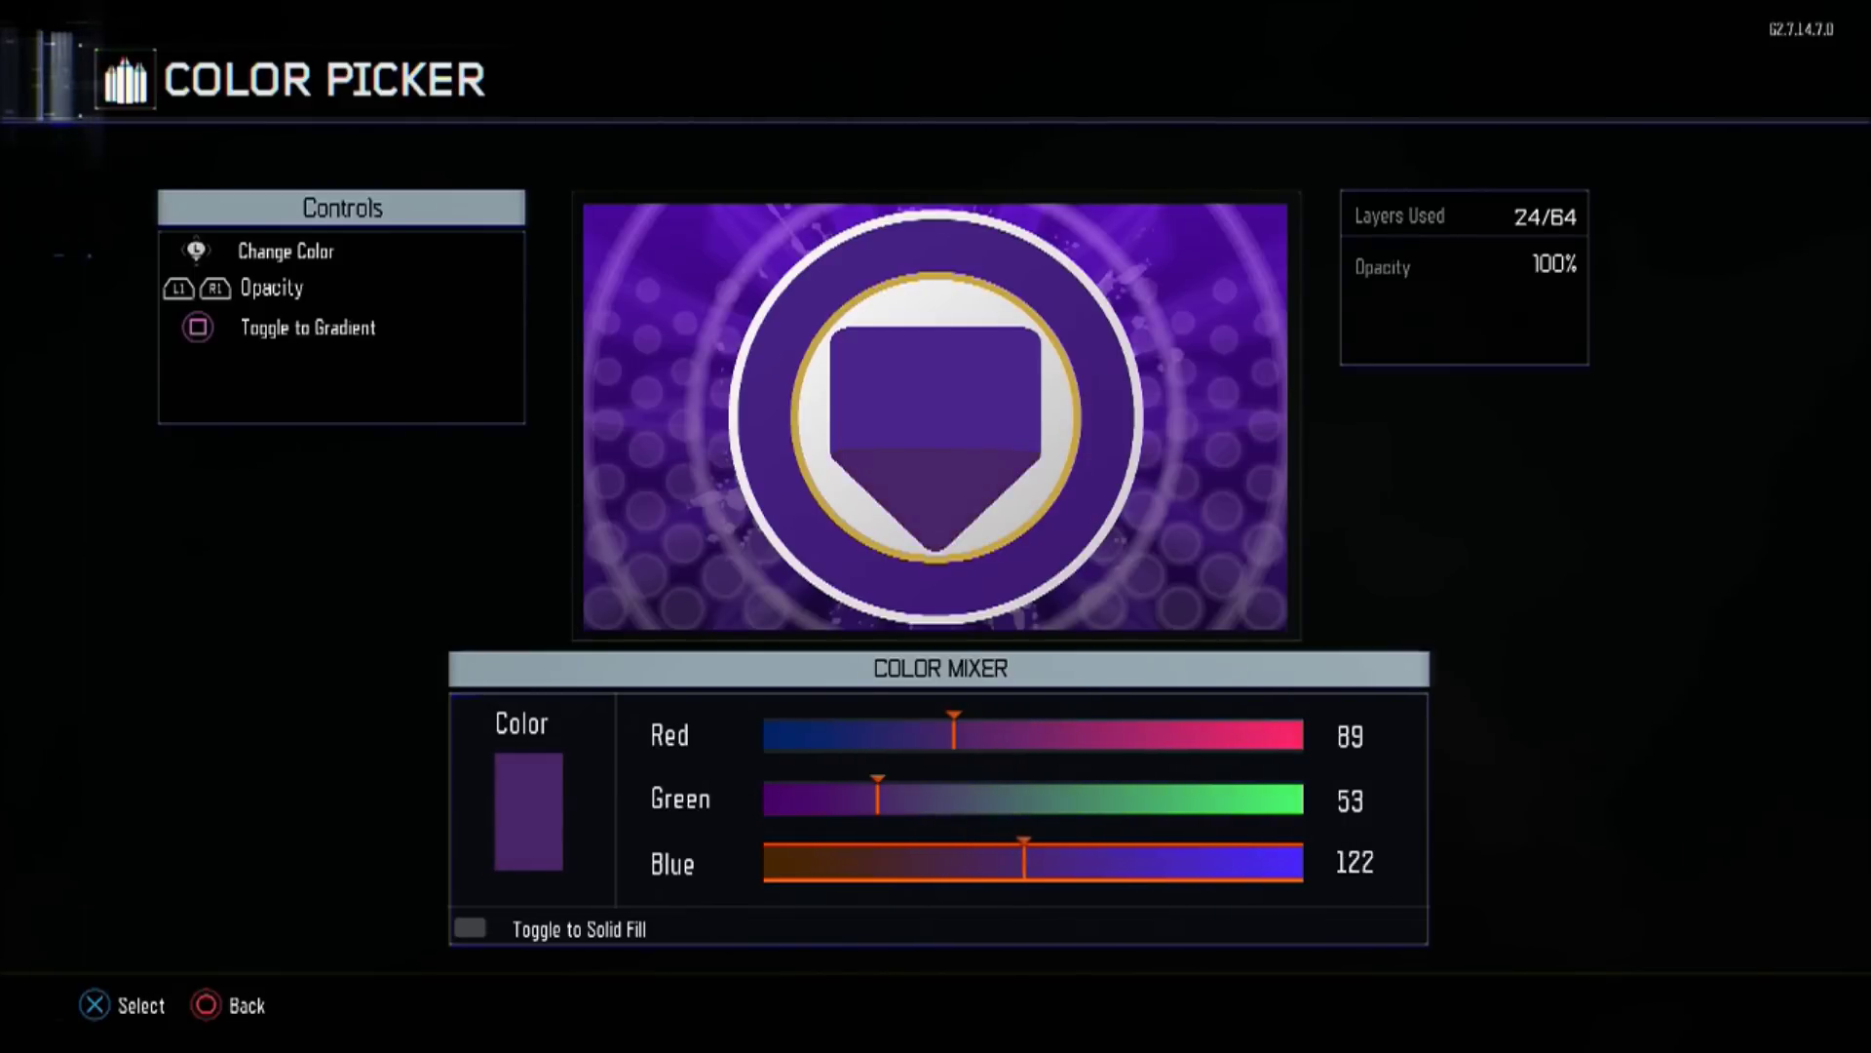
pyautogui.press('Right')
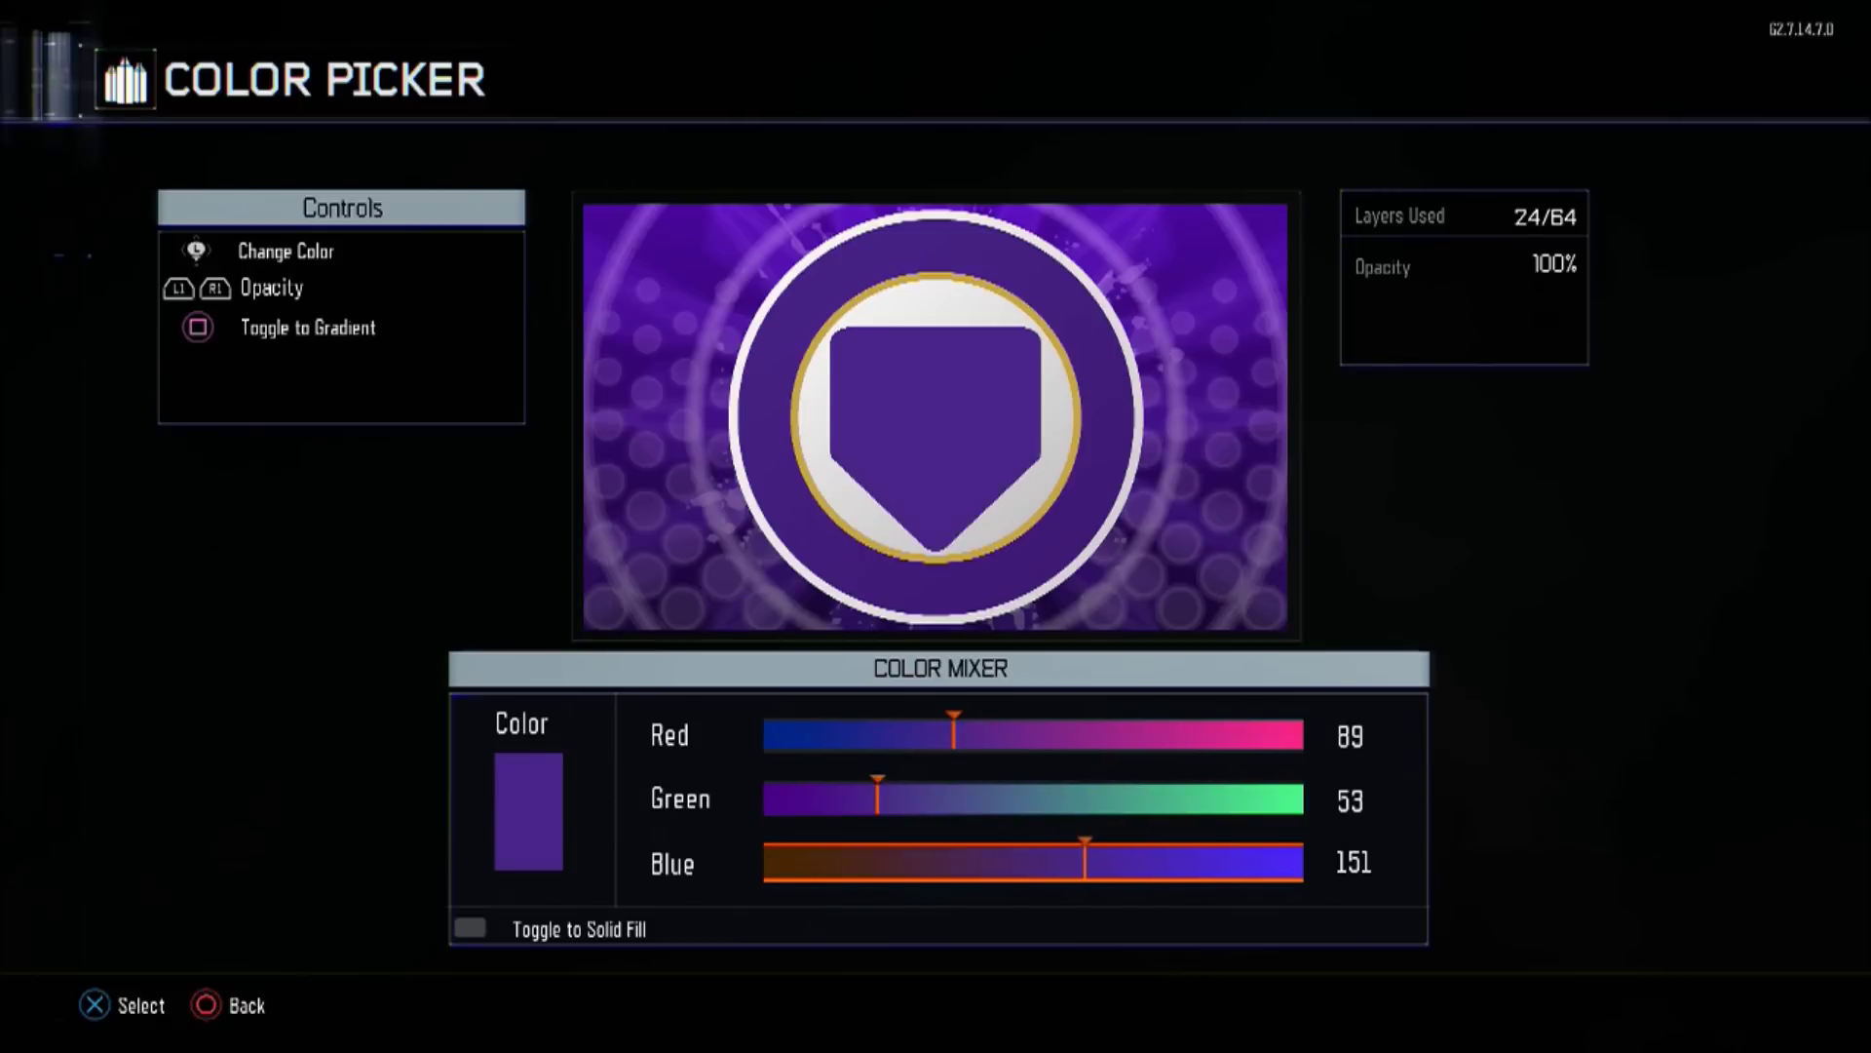
pyautogui.press('Escape')
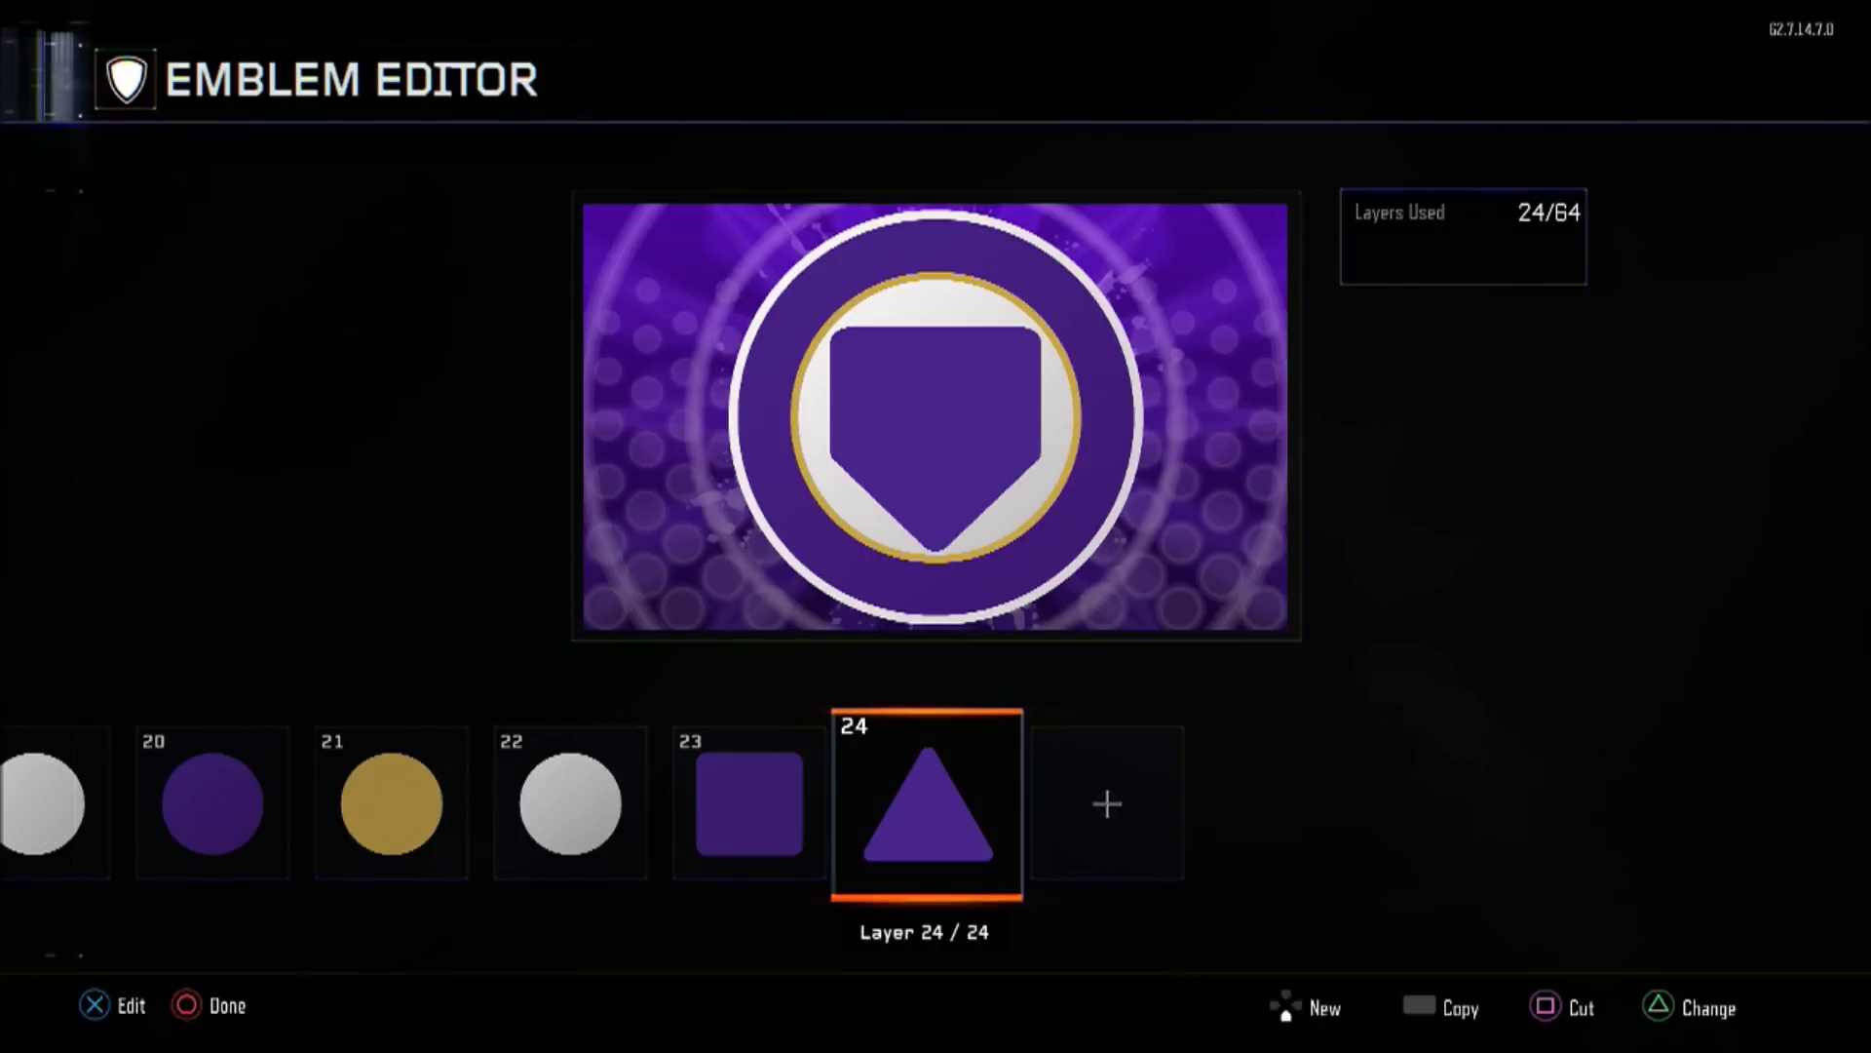
# - Duplicate the purple rounded rectangle and triangle of layers 23 and 24 as layers 25 and 26 on top of the stack
pyautogui.press('Left')
pyautogui.hotkey('ctrl', 'c')
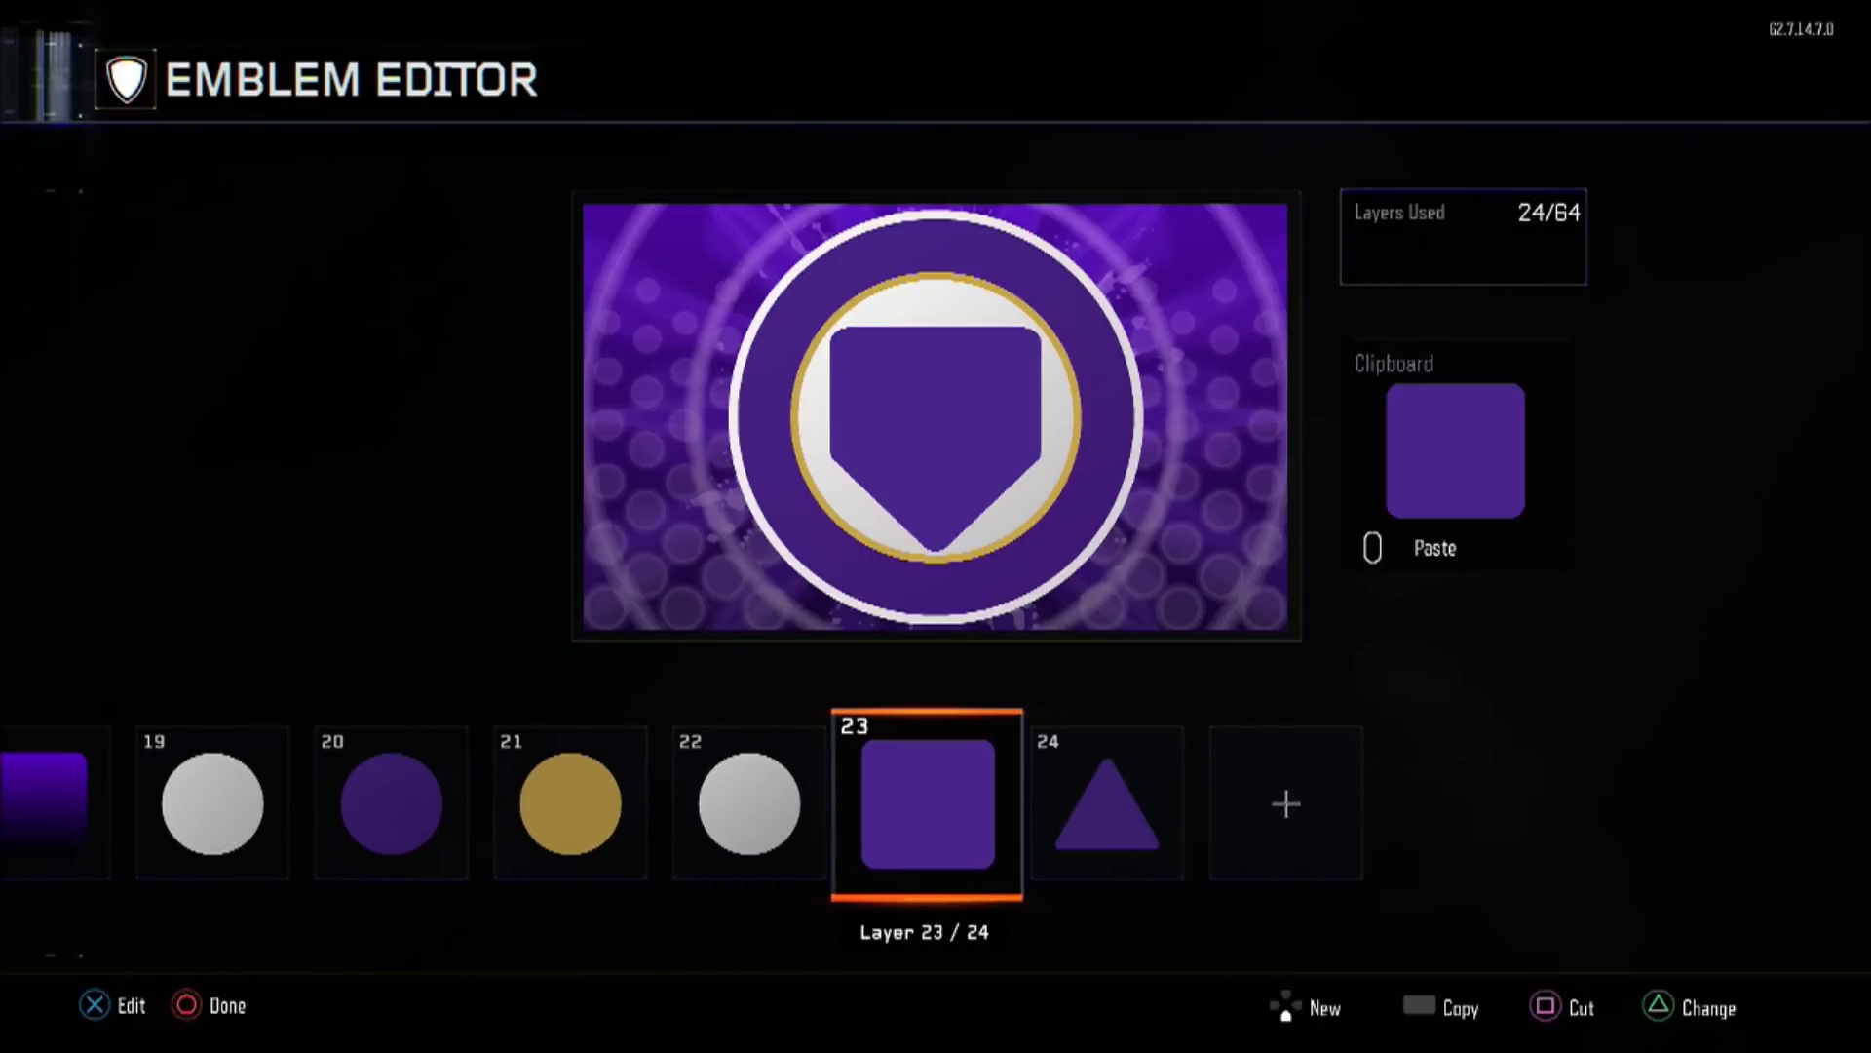
pyautogui.hotkey('ctrl', 'v')
pyautogui.press('Return')
pyautogui.press('Right')
pyautogui.press('Escape')
pyautogui.press('Left')
pyautogui.hotkey('ctrl', 'c')
pyautogui.hotkey('ctrl', 'v')
pyautogui.press('Return')
pyautogui.press('Right')
pyautogui.press('Escape')
# - Recolor the rounded rectangle copy in layer 25 with the solid white swatch
pyautogui.press('Left')
pyautogui.press('Return')
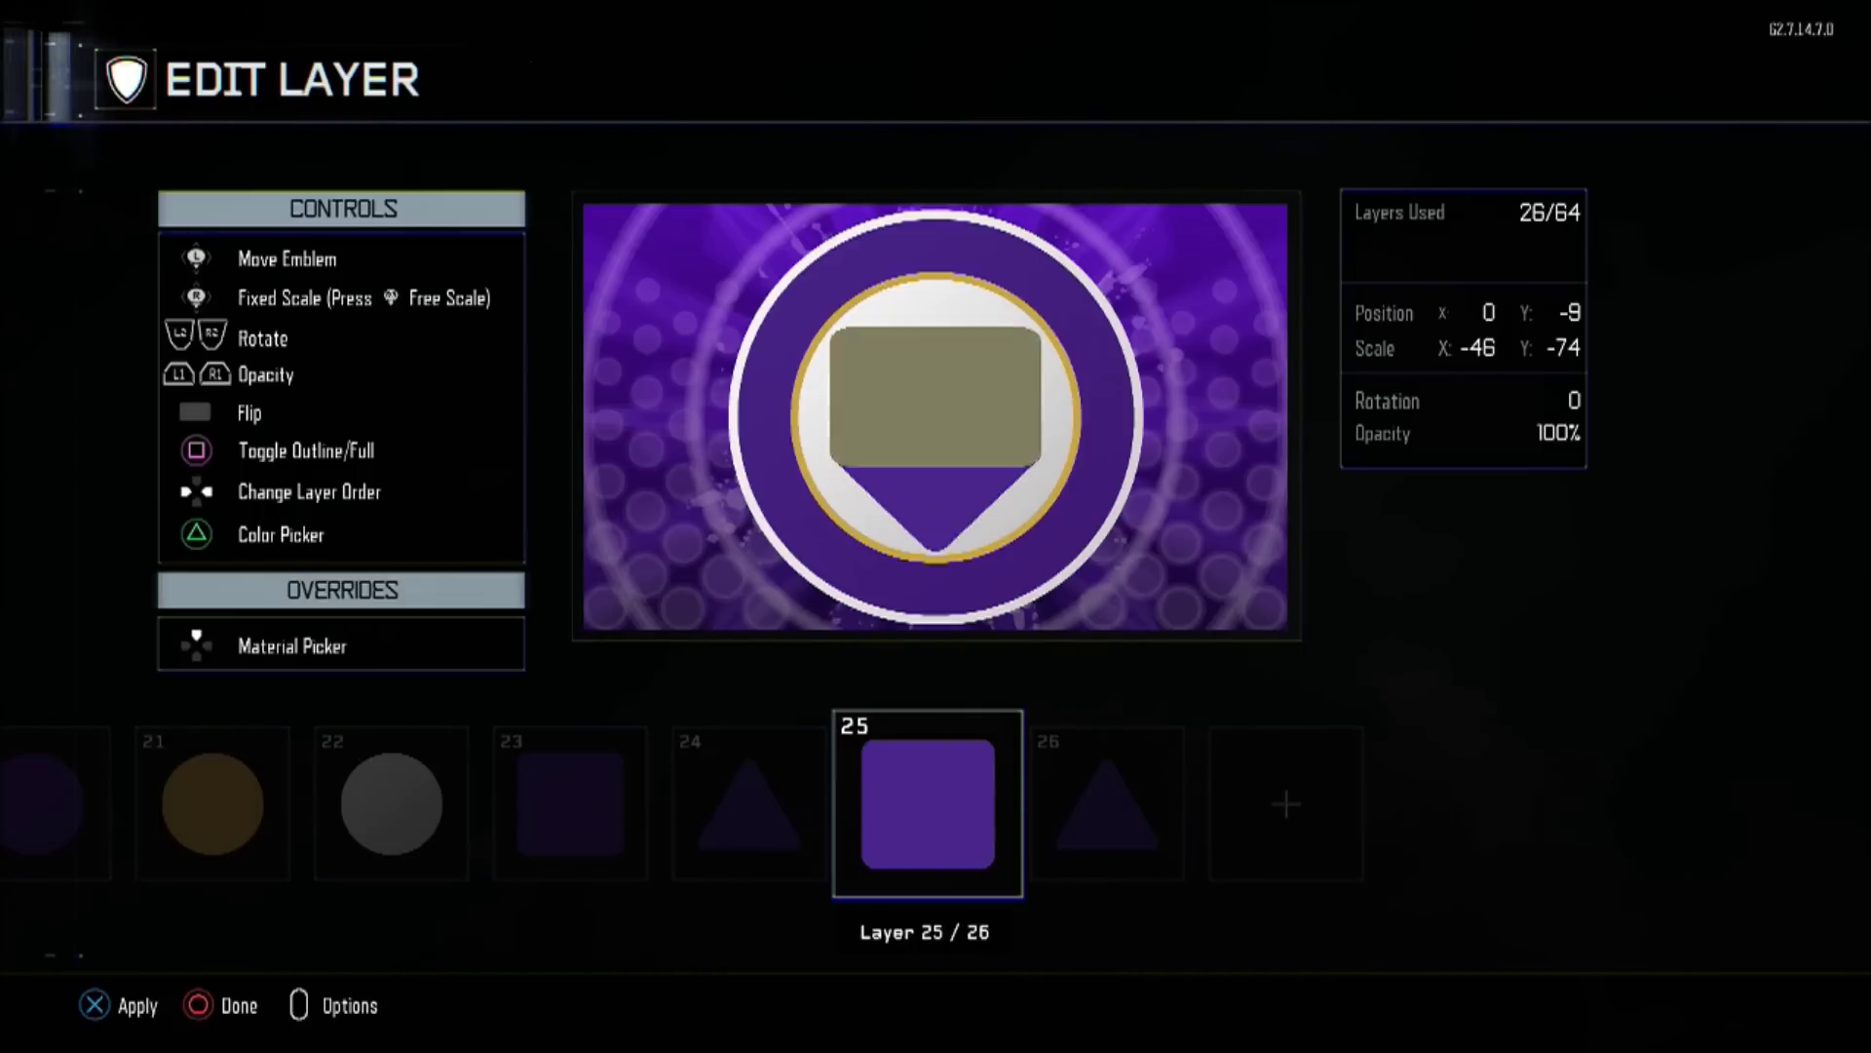
pyautogui.press('c')
pyautogui.press('Right')
pyautogui.press('Right')
pyautogui.press('Right')
pyautogui.press('Right')
pyautogui.press('Right')
pyautogui.press('Right')
pyautogui.press('Right')
pyautogui.press('Right')
pyautogui.press('Right')
pyautogui.press('Right')
pyautogui.press('Right')
pyautogui.press('Right')
pyautogui.press('Down')
pyautogui.press('Down')
pyautogui.press('Down')
pyautogui.press('Down')
pyautogui.press('Down')
pyautogui.press('Down')
pyautogui.press('Down')
pyautogui.press('Down')
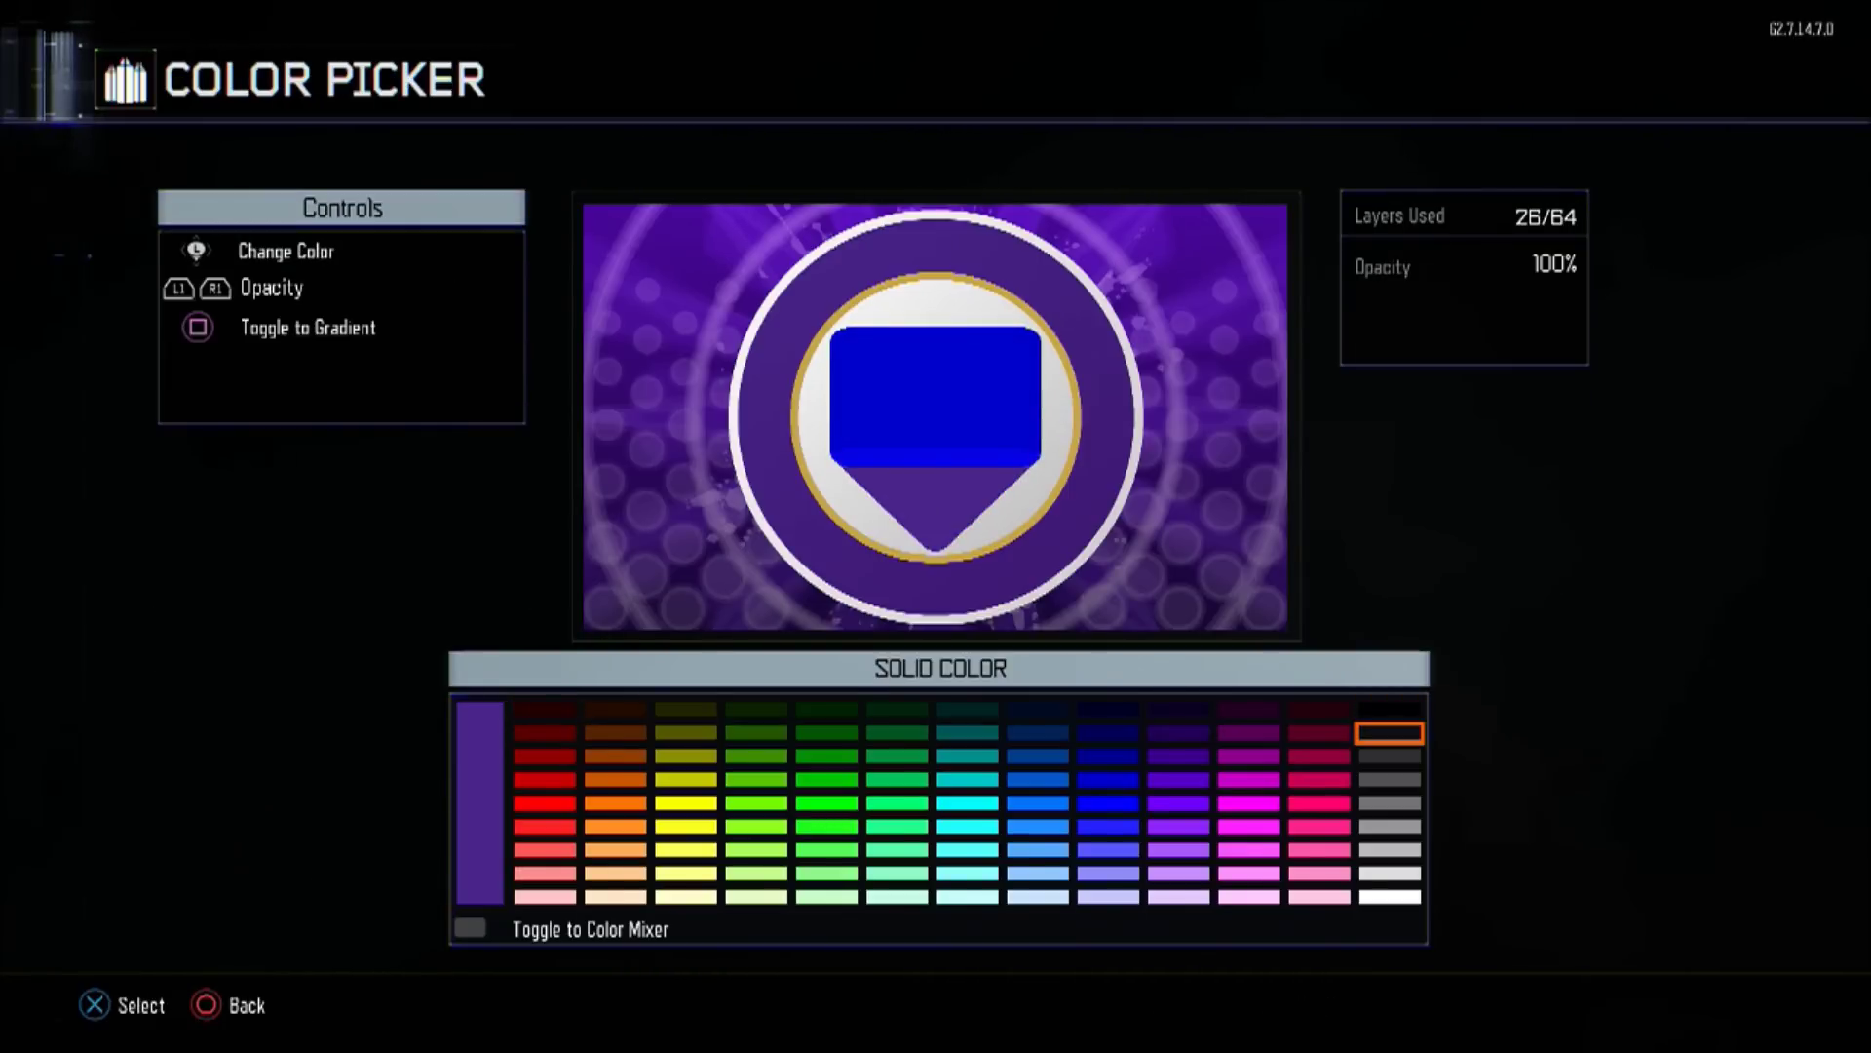
pyautogui.press('Return')
pyautogui.press('Escape')
# - Recolor the triangle copy in layer 26 with the solid white swatch
pyautogui.press('Right')
pyautogui.press('Return')
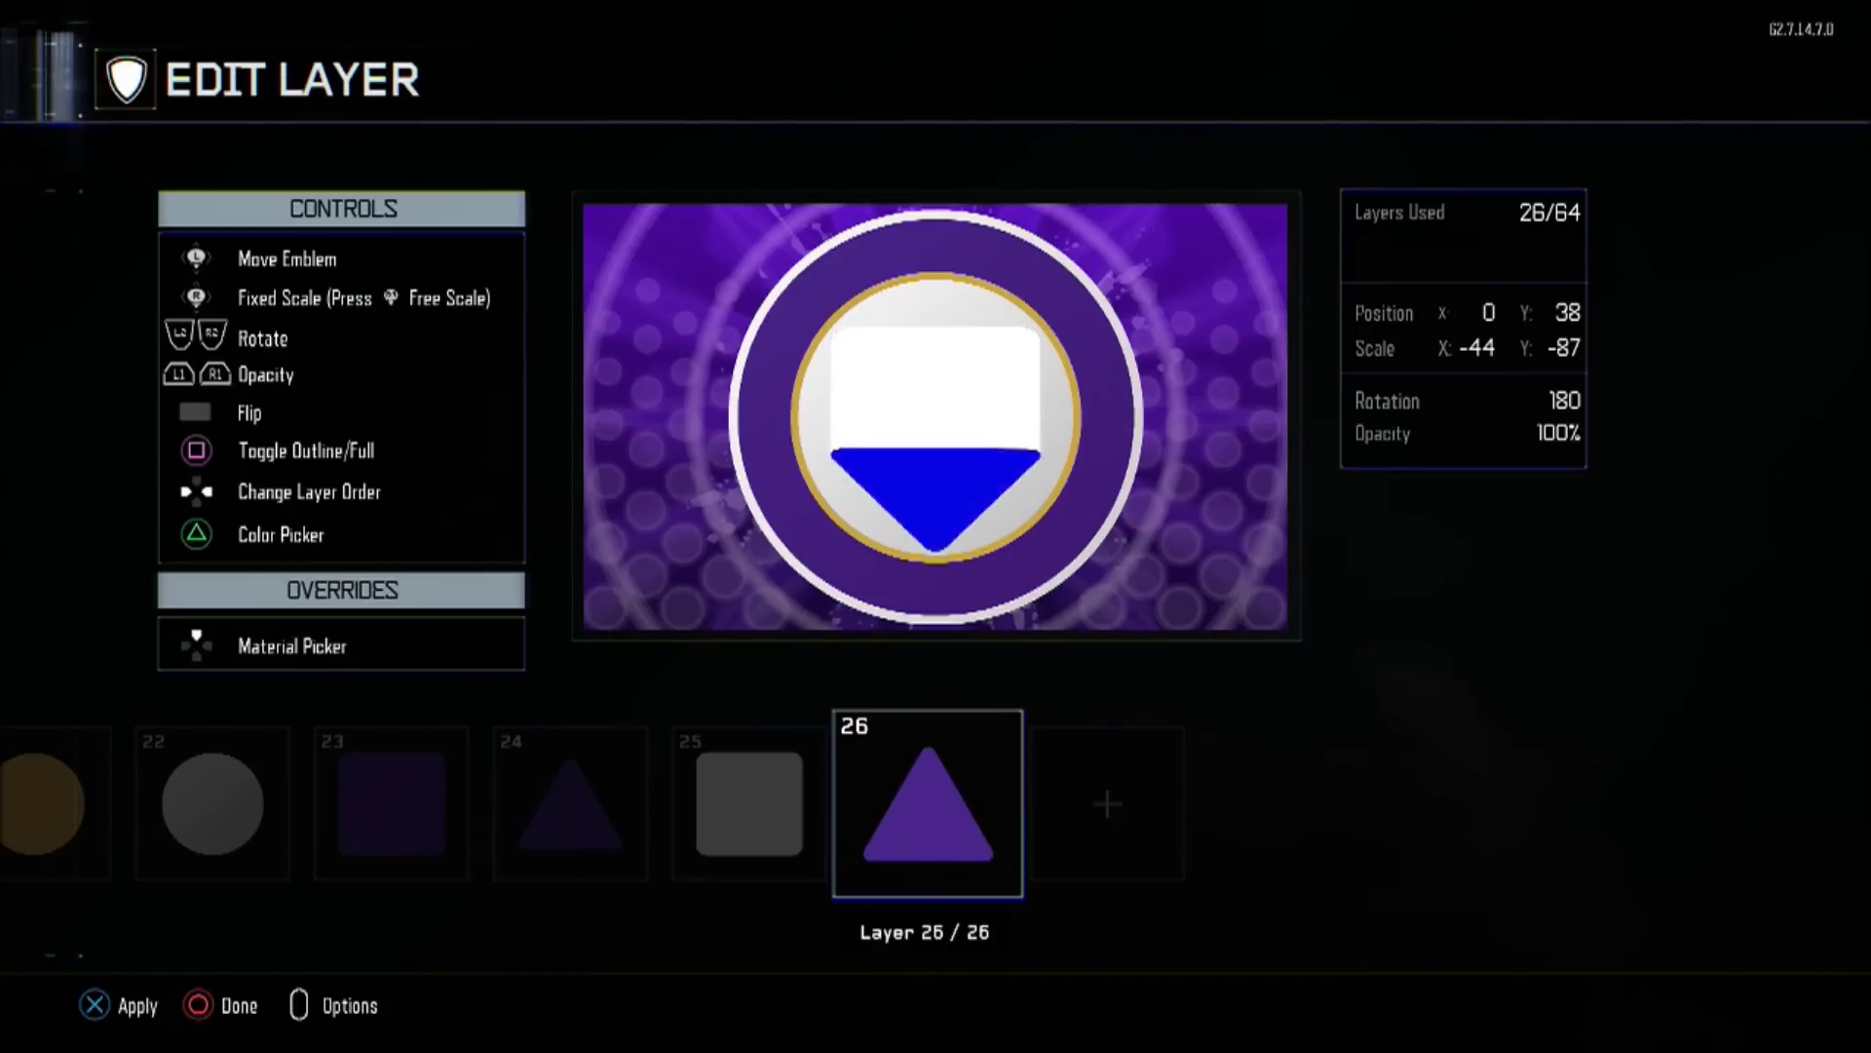
pyautogui.press('c')
pyautogui.press('Right')
pyautogui.press('Right')
pyautogui.press('Right')
pyautogui.press('Right')
pyautogui.press('Right')
pyautogui.press('Right')
pyautogui.press('Right')
pyautogui.press('Right')
pyautogui.press('Right')
pyautogui.press('Right')
pyautogui.press('Right')
pyautogui.press('Right')
pyautogui.press('Down')
pyautogui.press('Down')
pyautogui.press('Down')
pyautogui.press('Down')
pyautogui.press('Down')
pyautogui.press('Down')
pyautogui.press('Down')
pyautogui.press('Down')
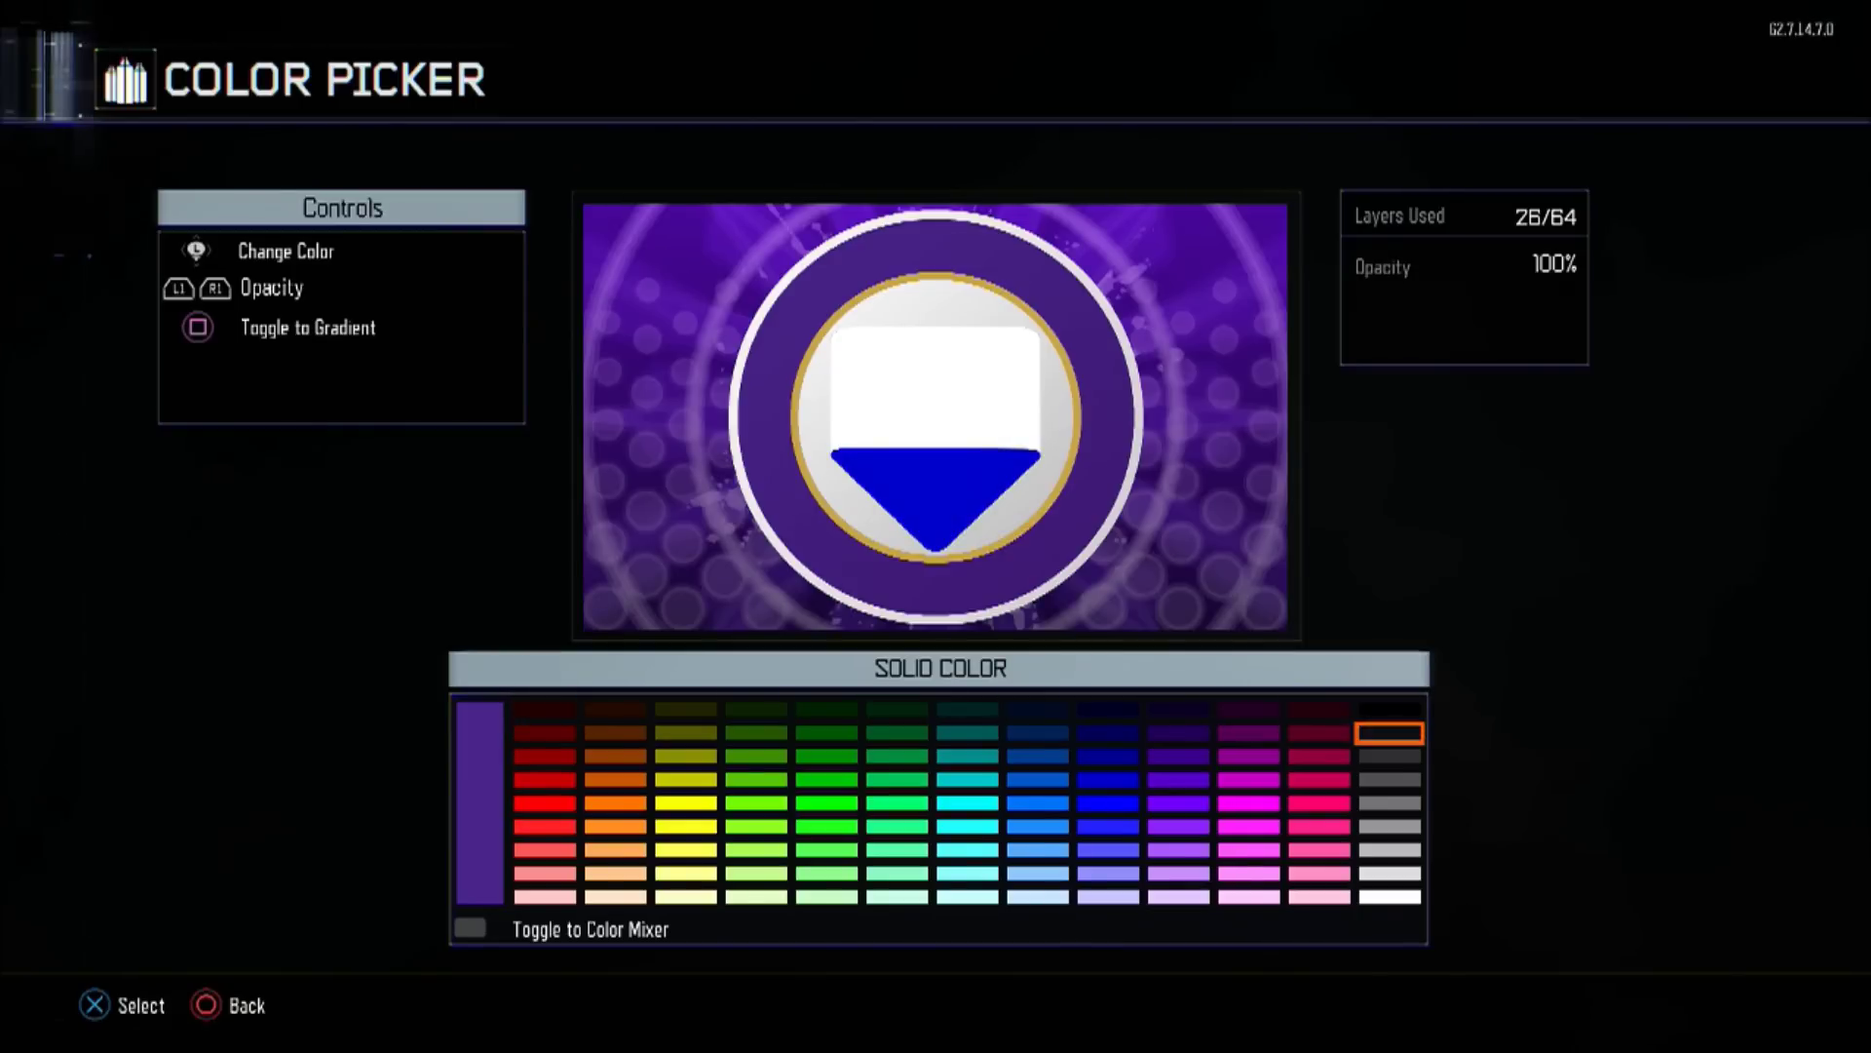
pyautogui.press('Return')
pyautogui.press('Escape')
# - Free-scale the white rounded rectangle in layer 25 to X -50 and Y -80, then apply it
pyautogui.press('Left')
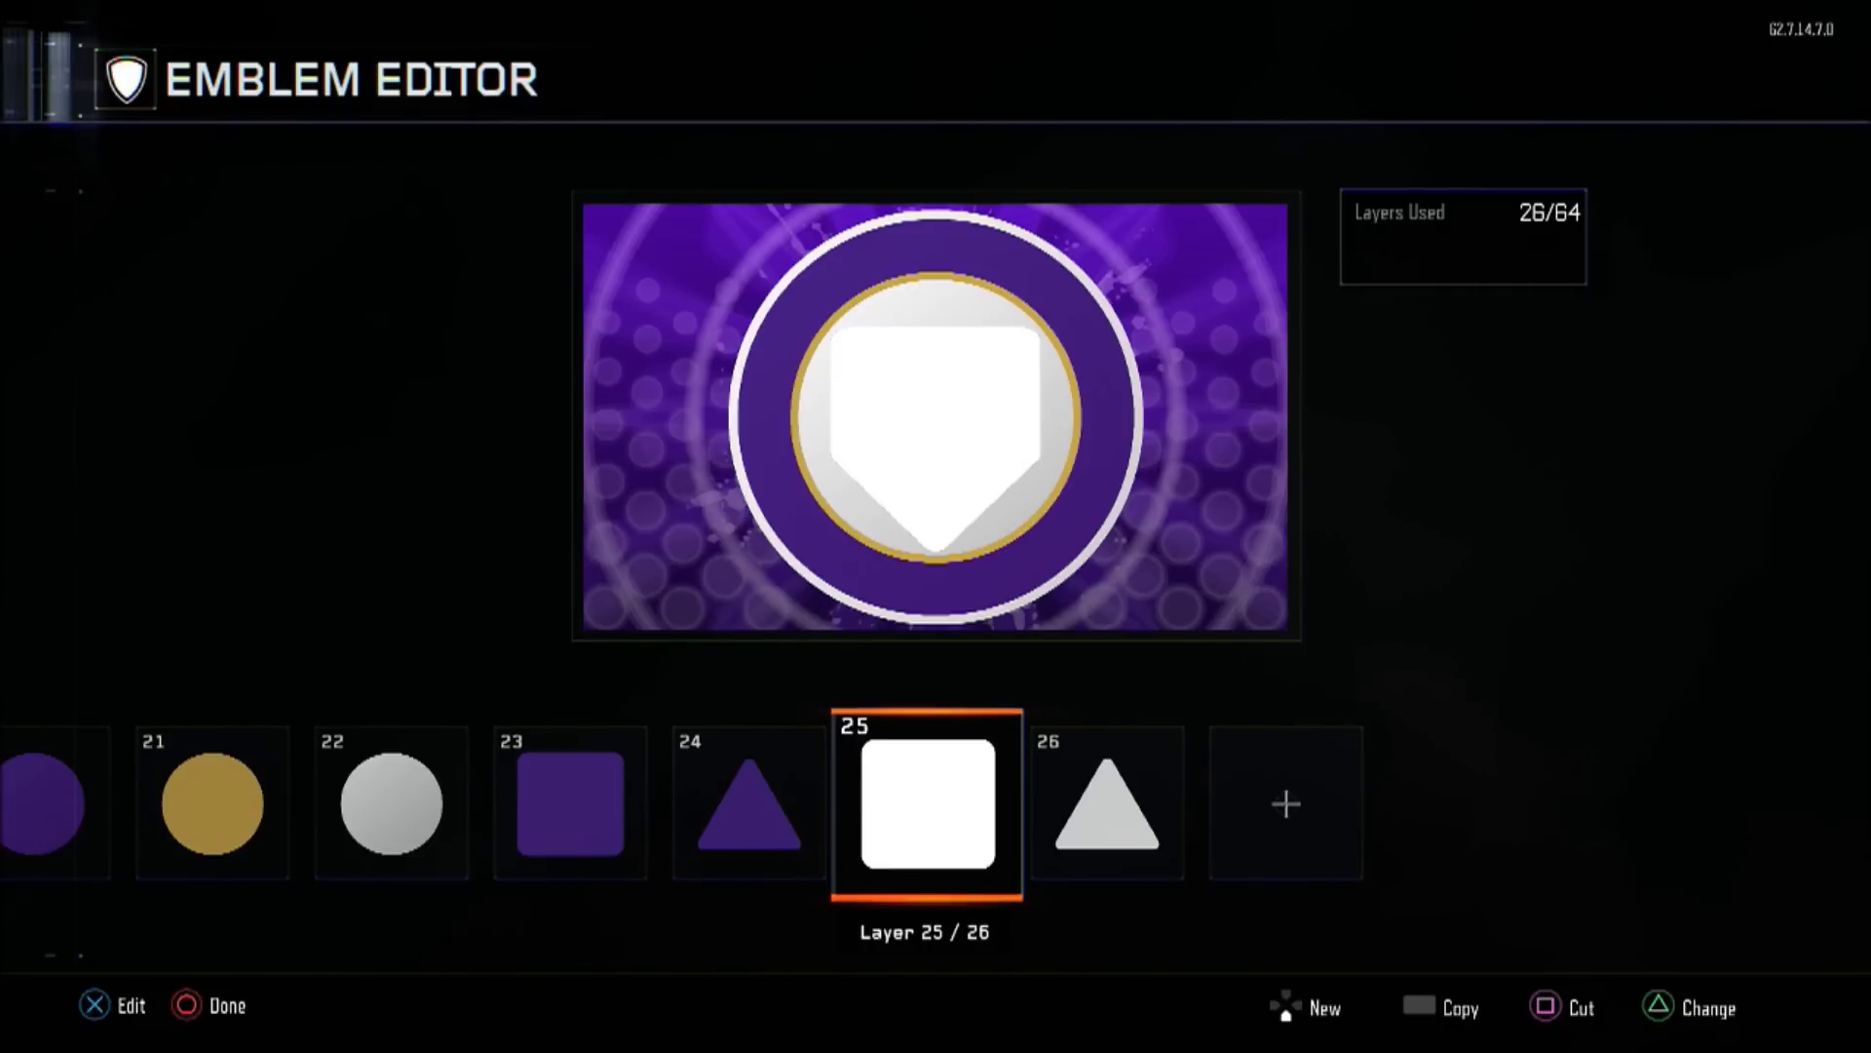
pyautogui.press('Return')
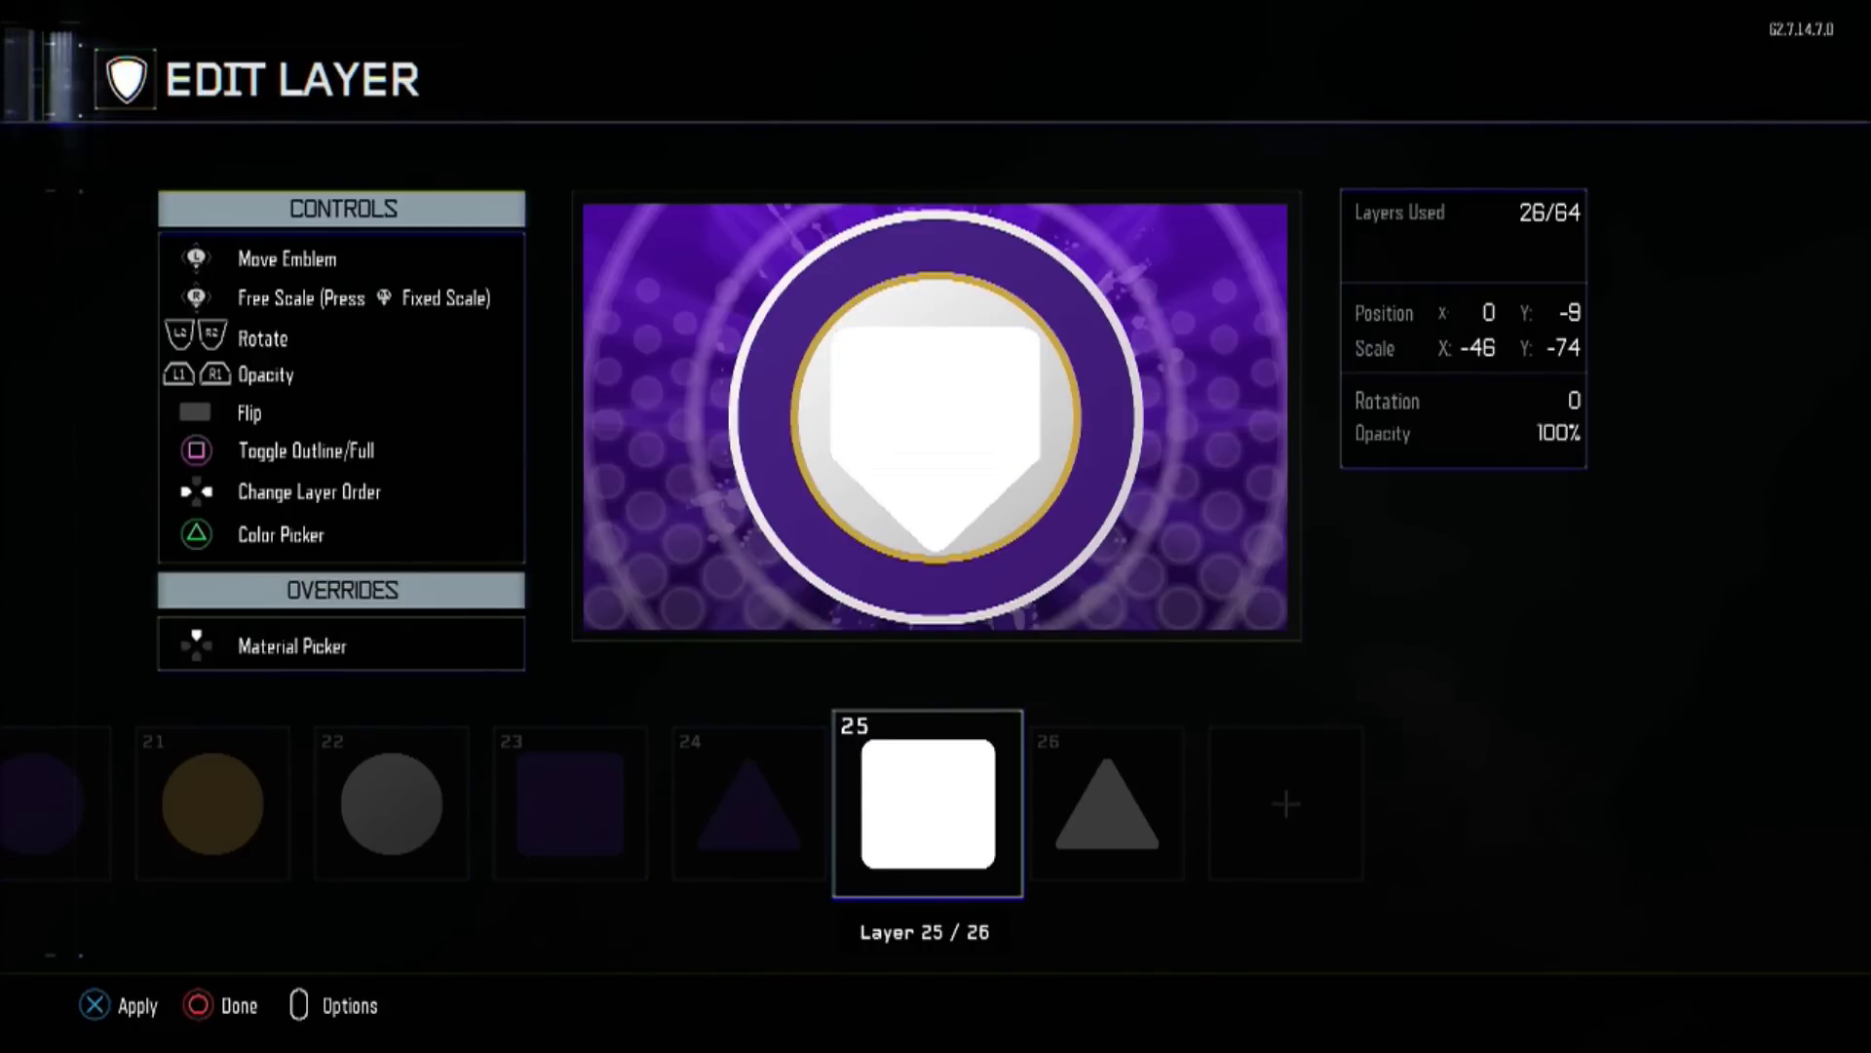
pyautogui.press('Left')
pyautogui.press('Left')
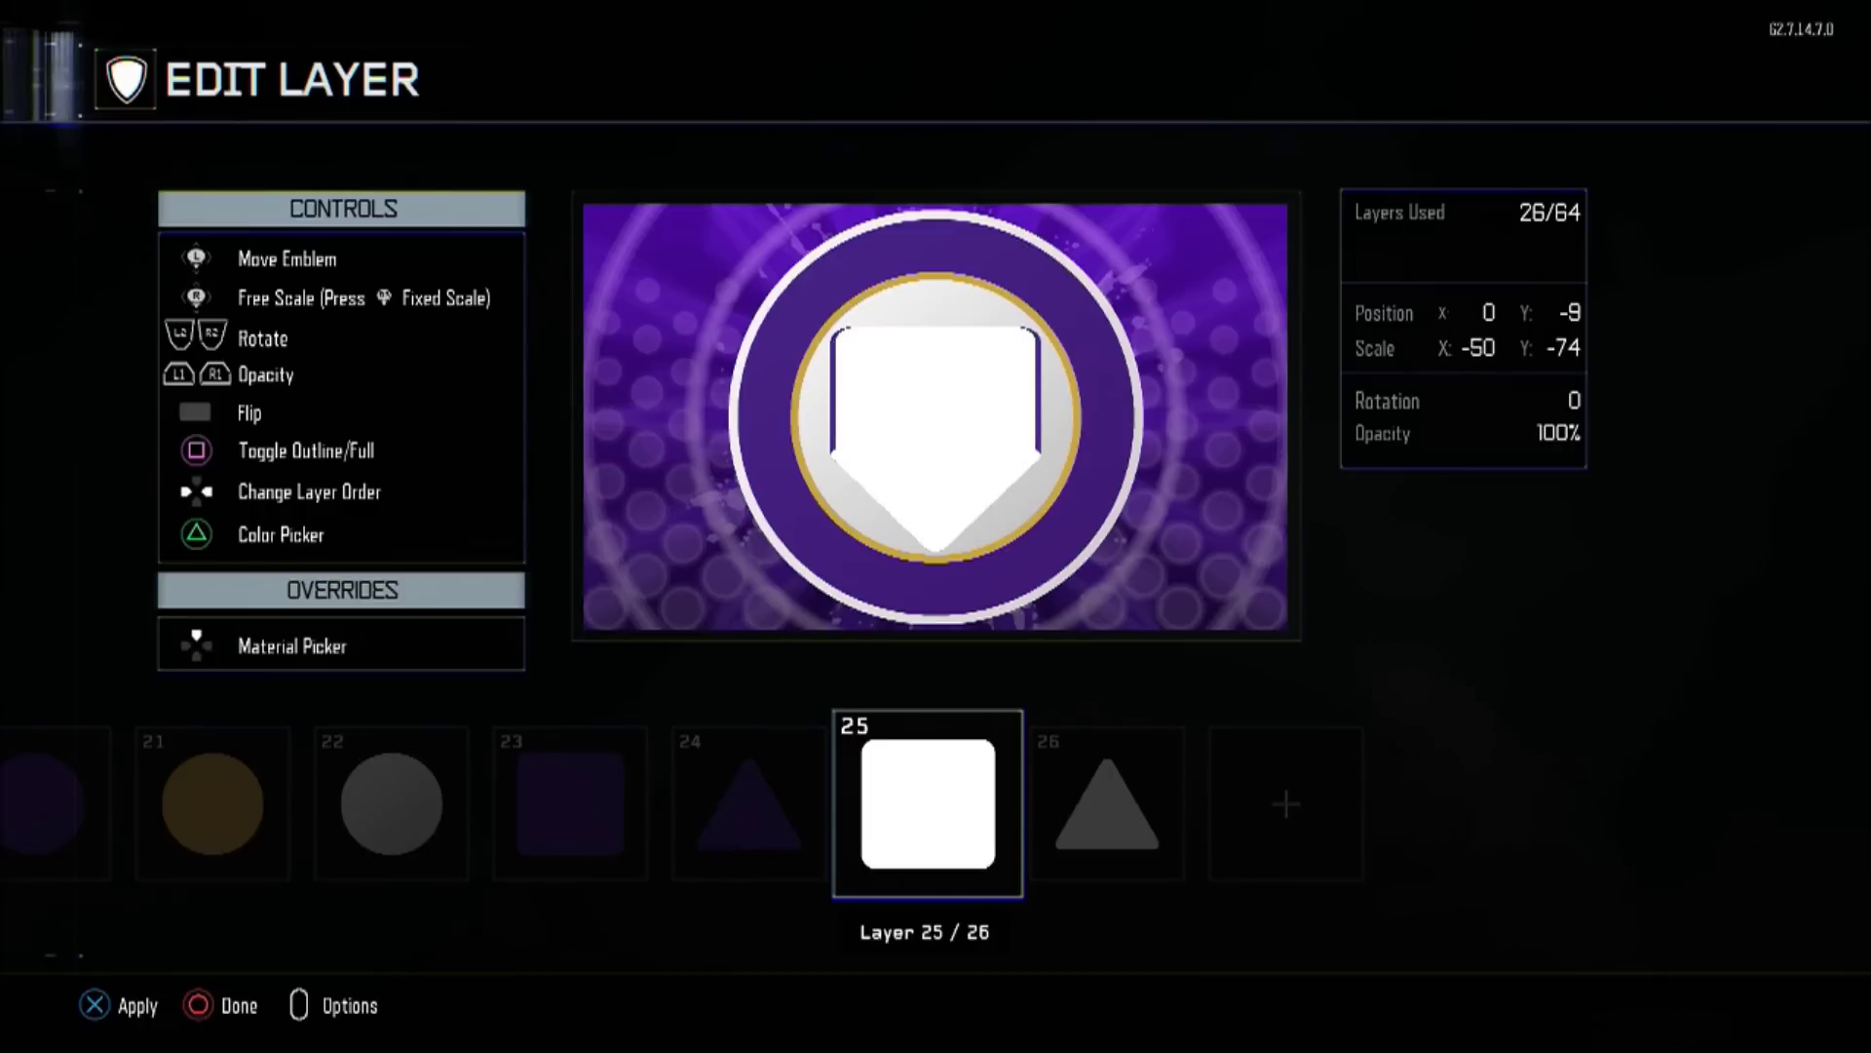
pyautogui.press('Down')
pyautogui.press('Down')
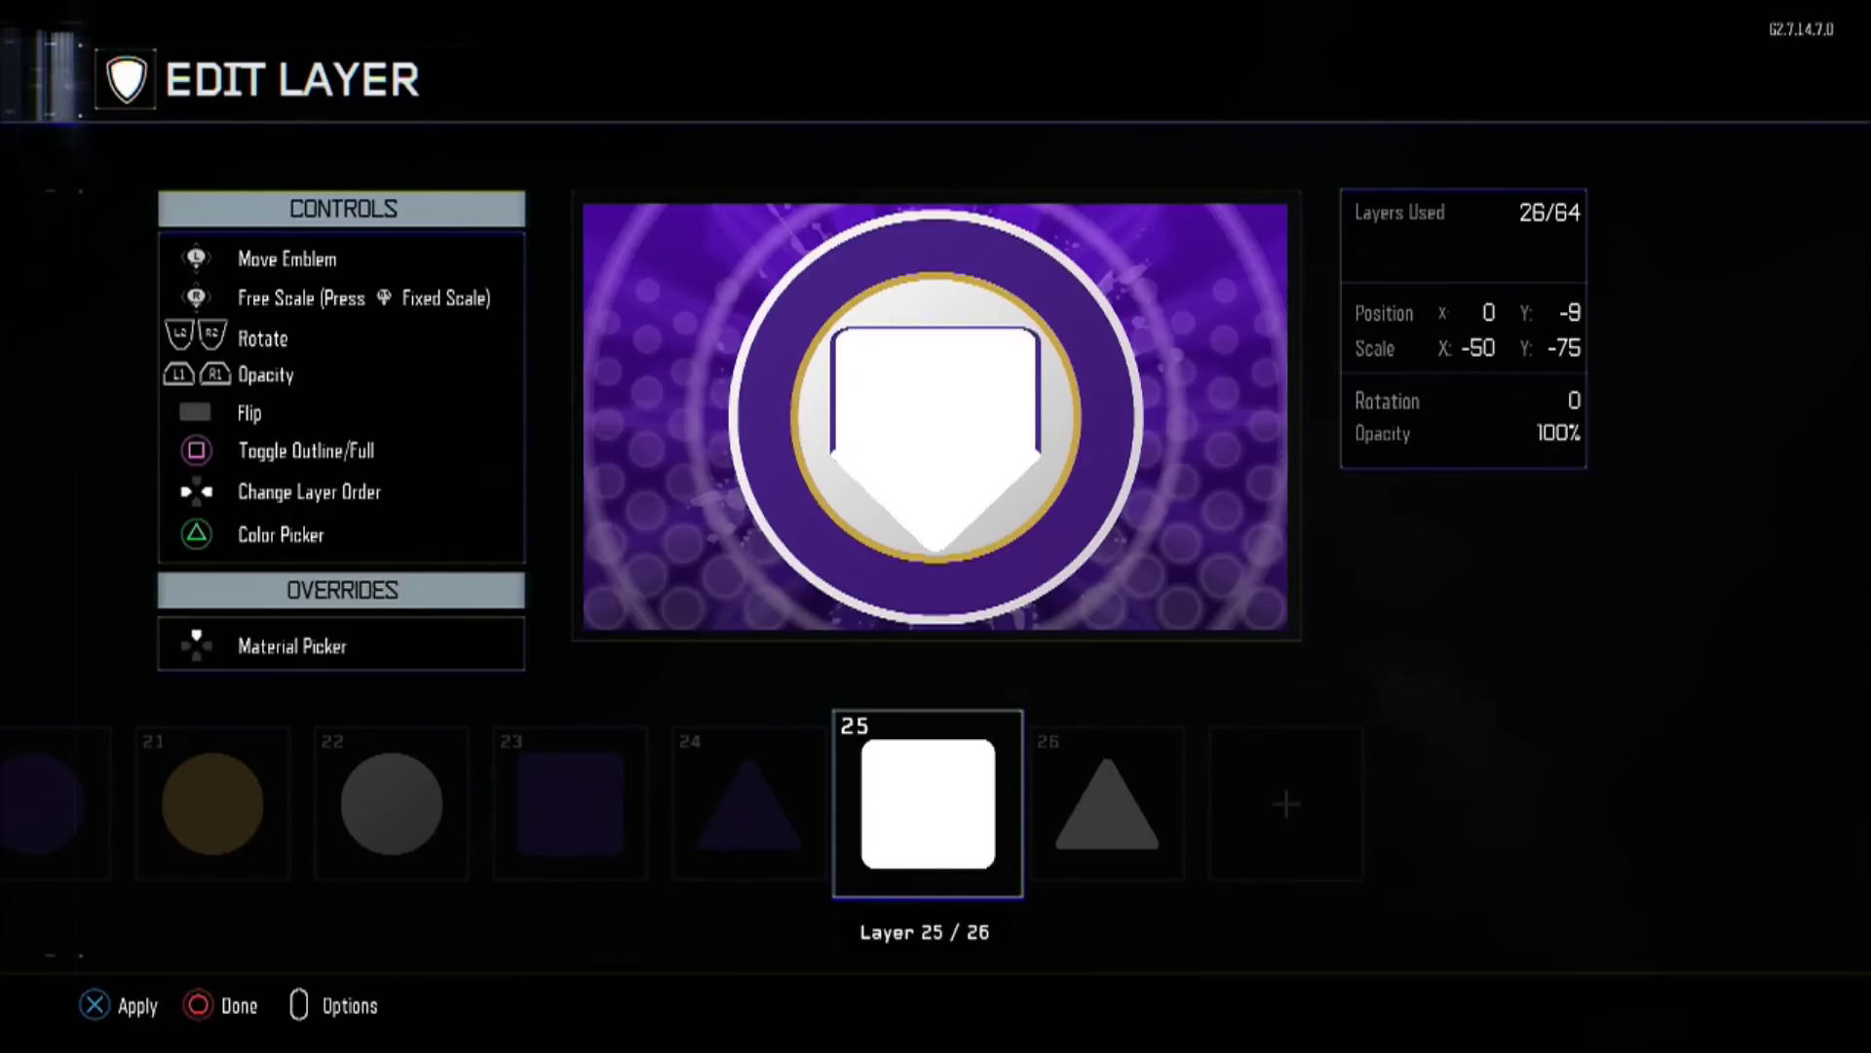
pyautogui.press('Down')
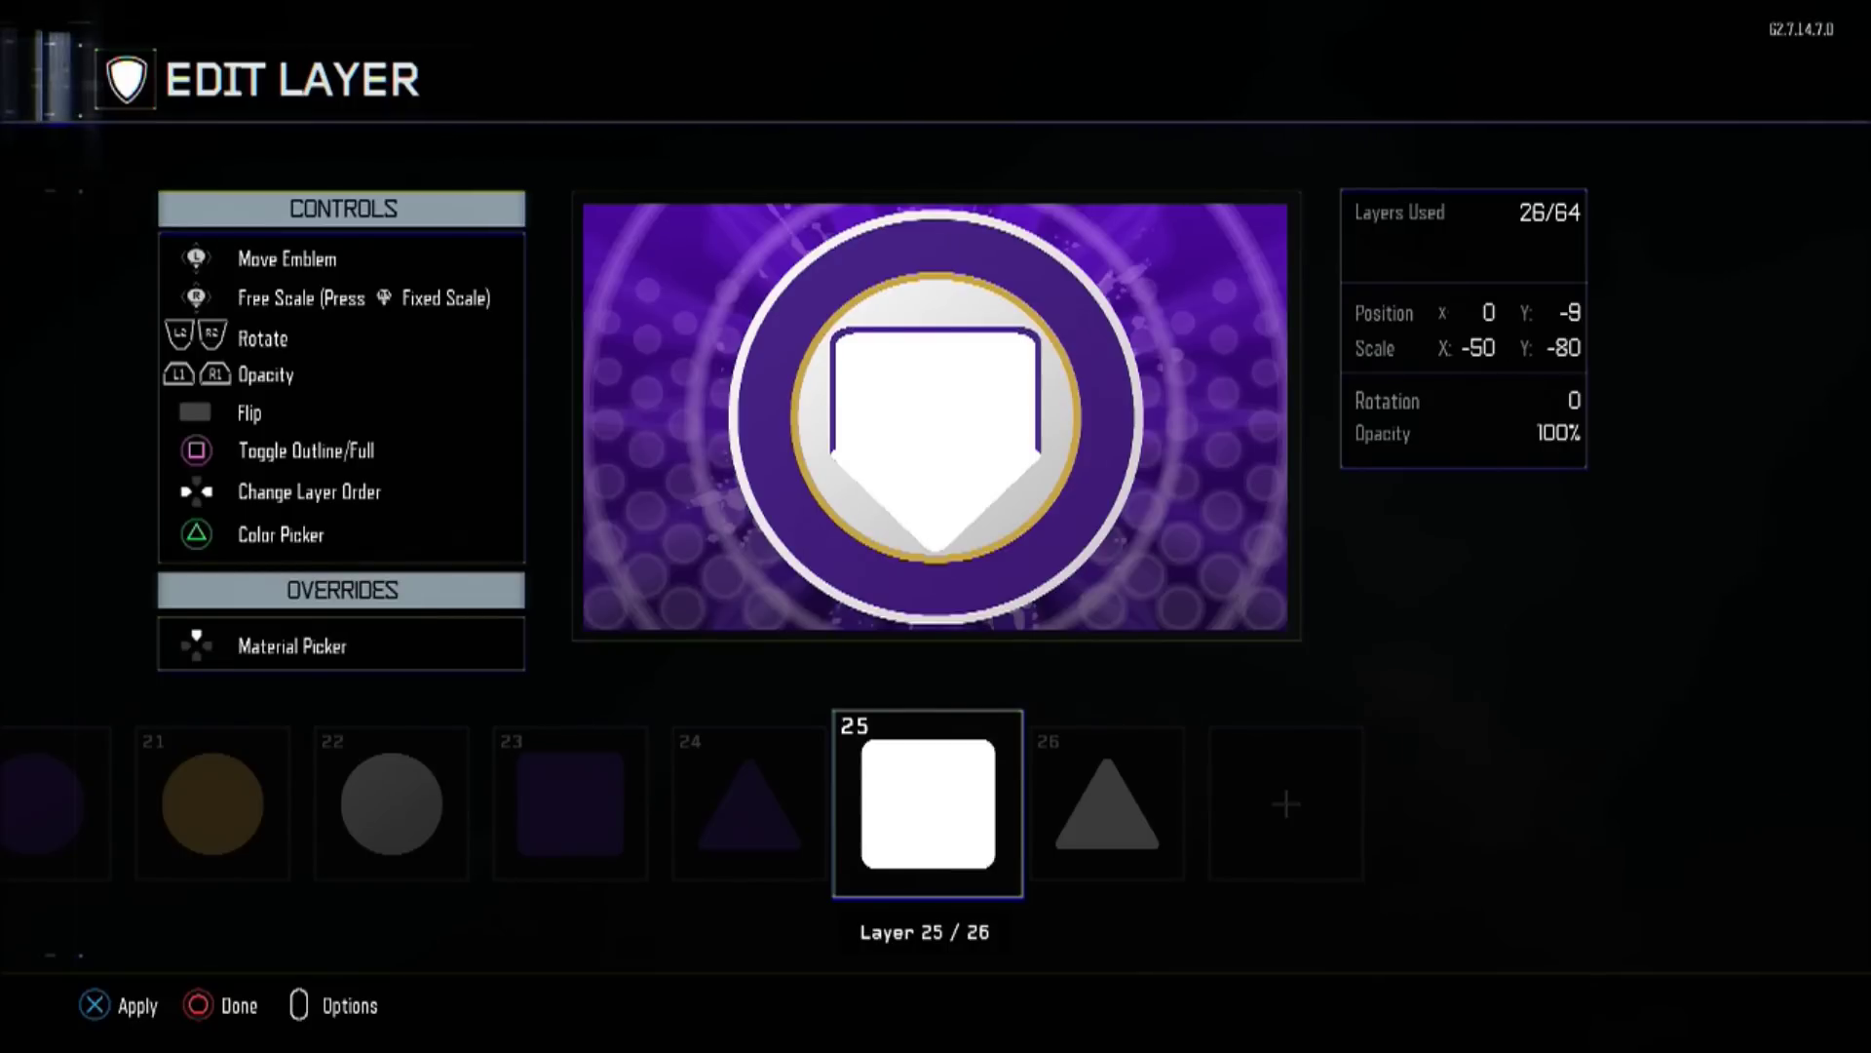
pyautogui.press('Escape')
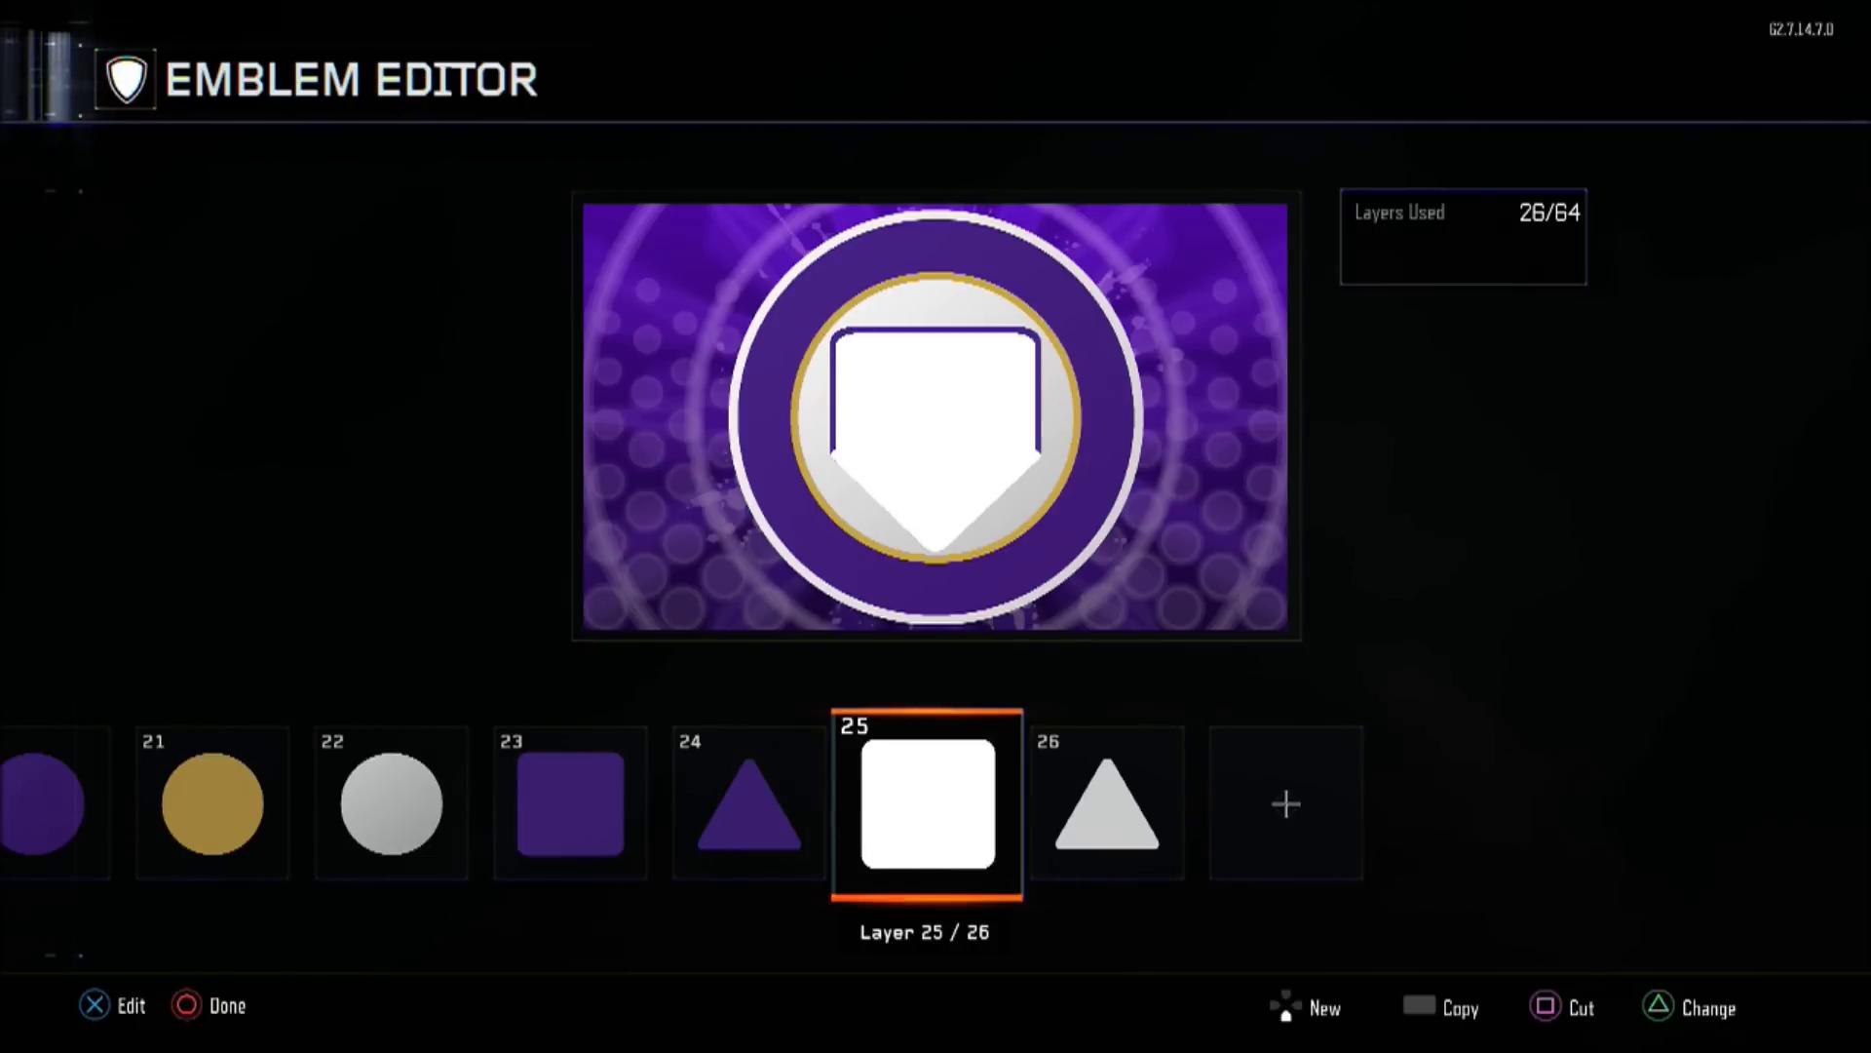
# - Free-scale the white triangle in layer 26 to X -48 and Y -91
pyautogui.press('Right')
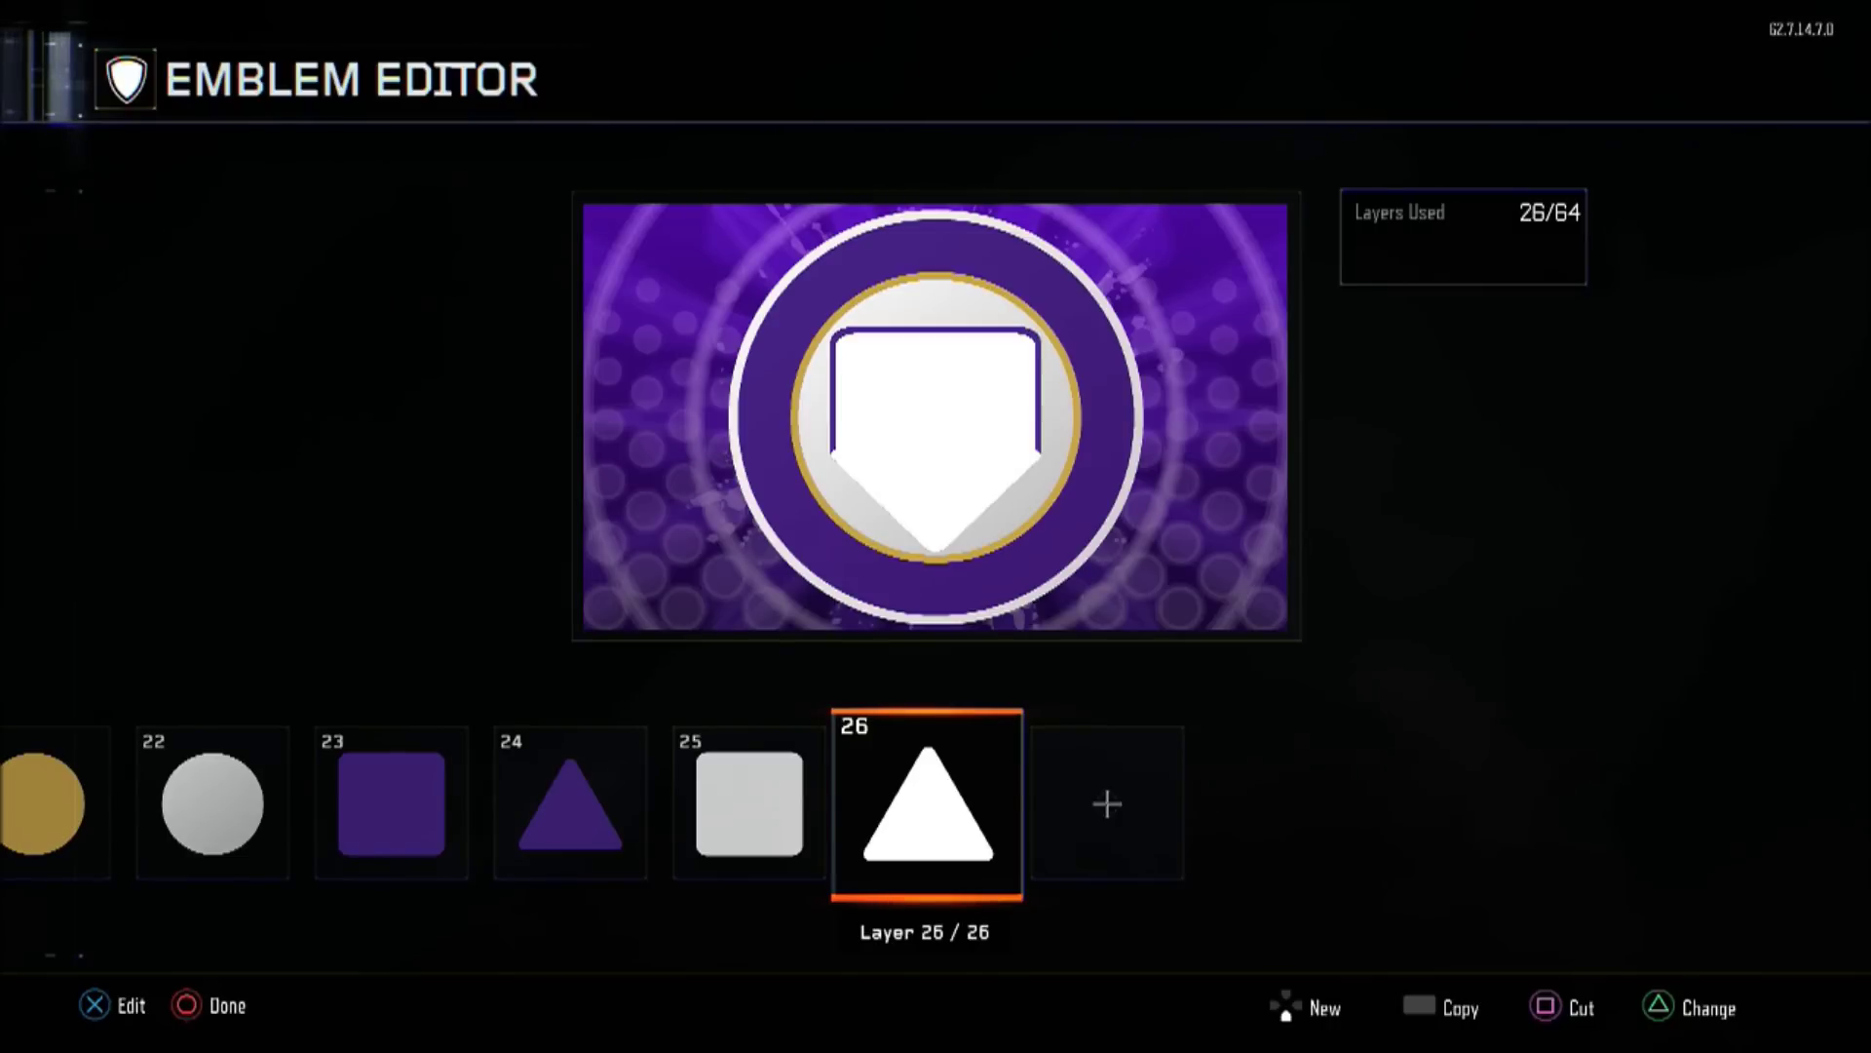
pyautogui.press('Return')
pyautogui.press('Left')
pyautogui.press('Left')
pyautogui.press('Left')
pyautogui.press('Left')
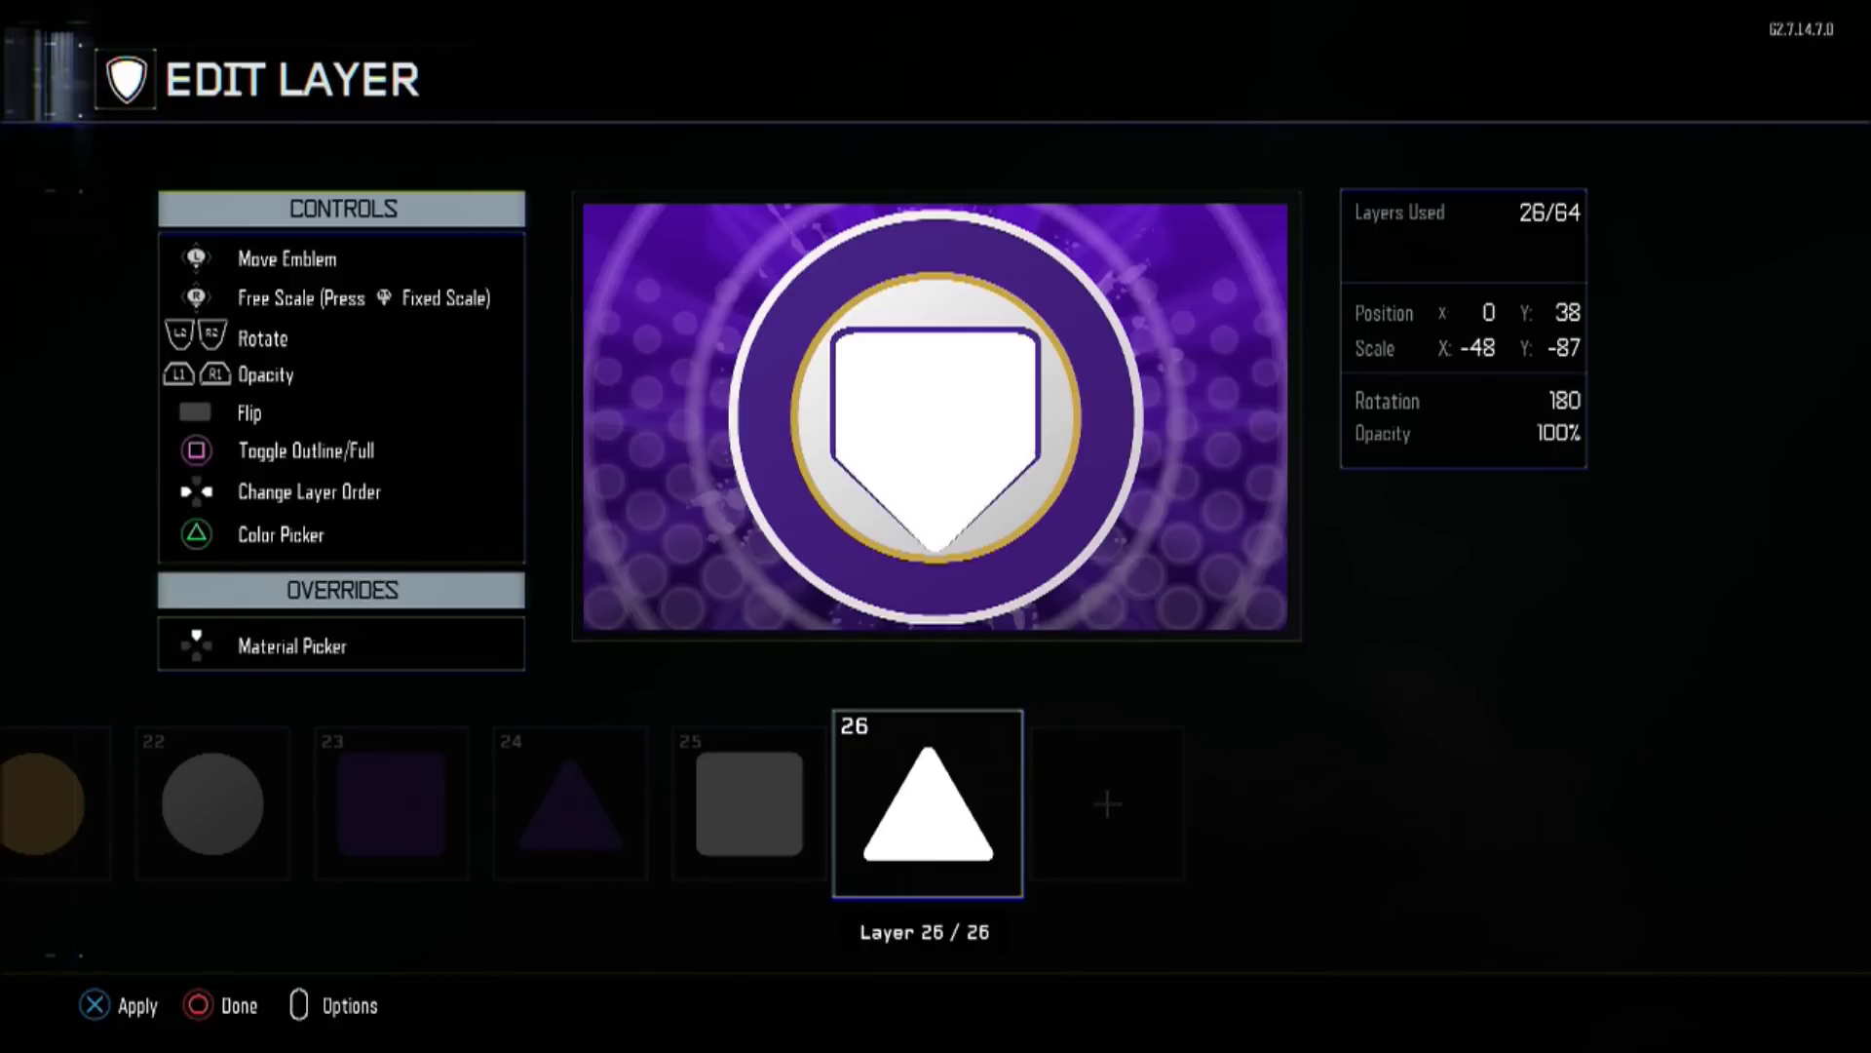
pyautogui.press('Down')
pyautogui.press('Down')
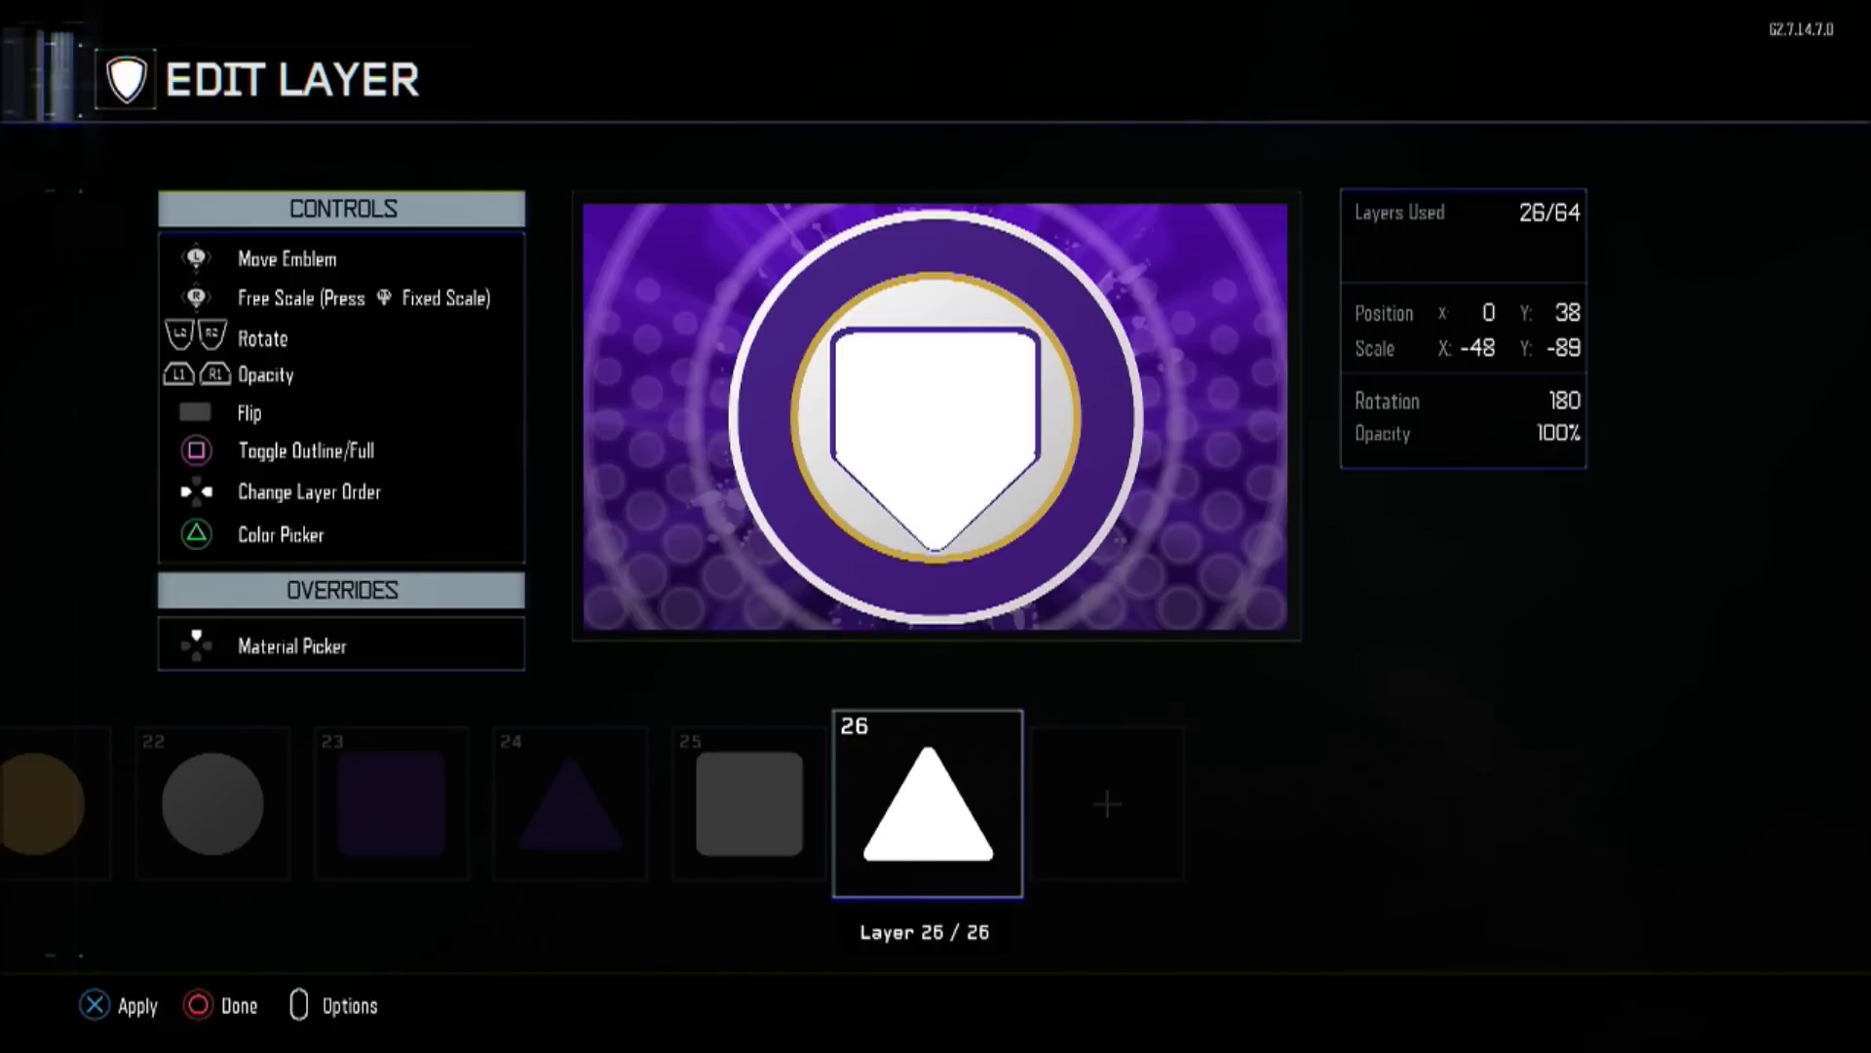
pyautogui.press('Down')
# - Move the white triangle up to Y position 36 and return to the layer overview
pyautogui.press('Up')
pyautogui.press('Up')
pyautogui.press('Up')
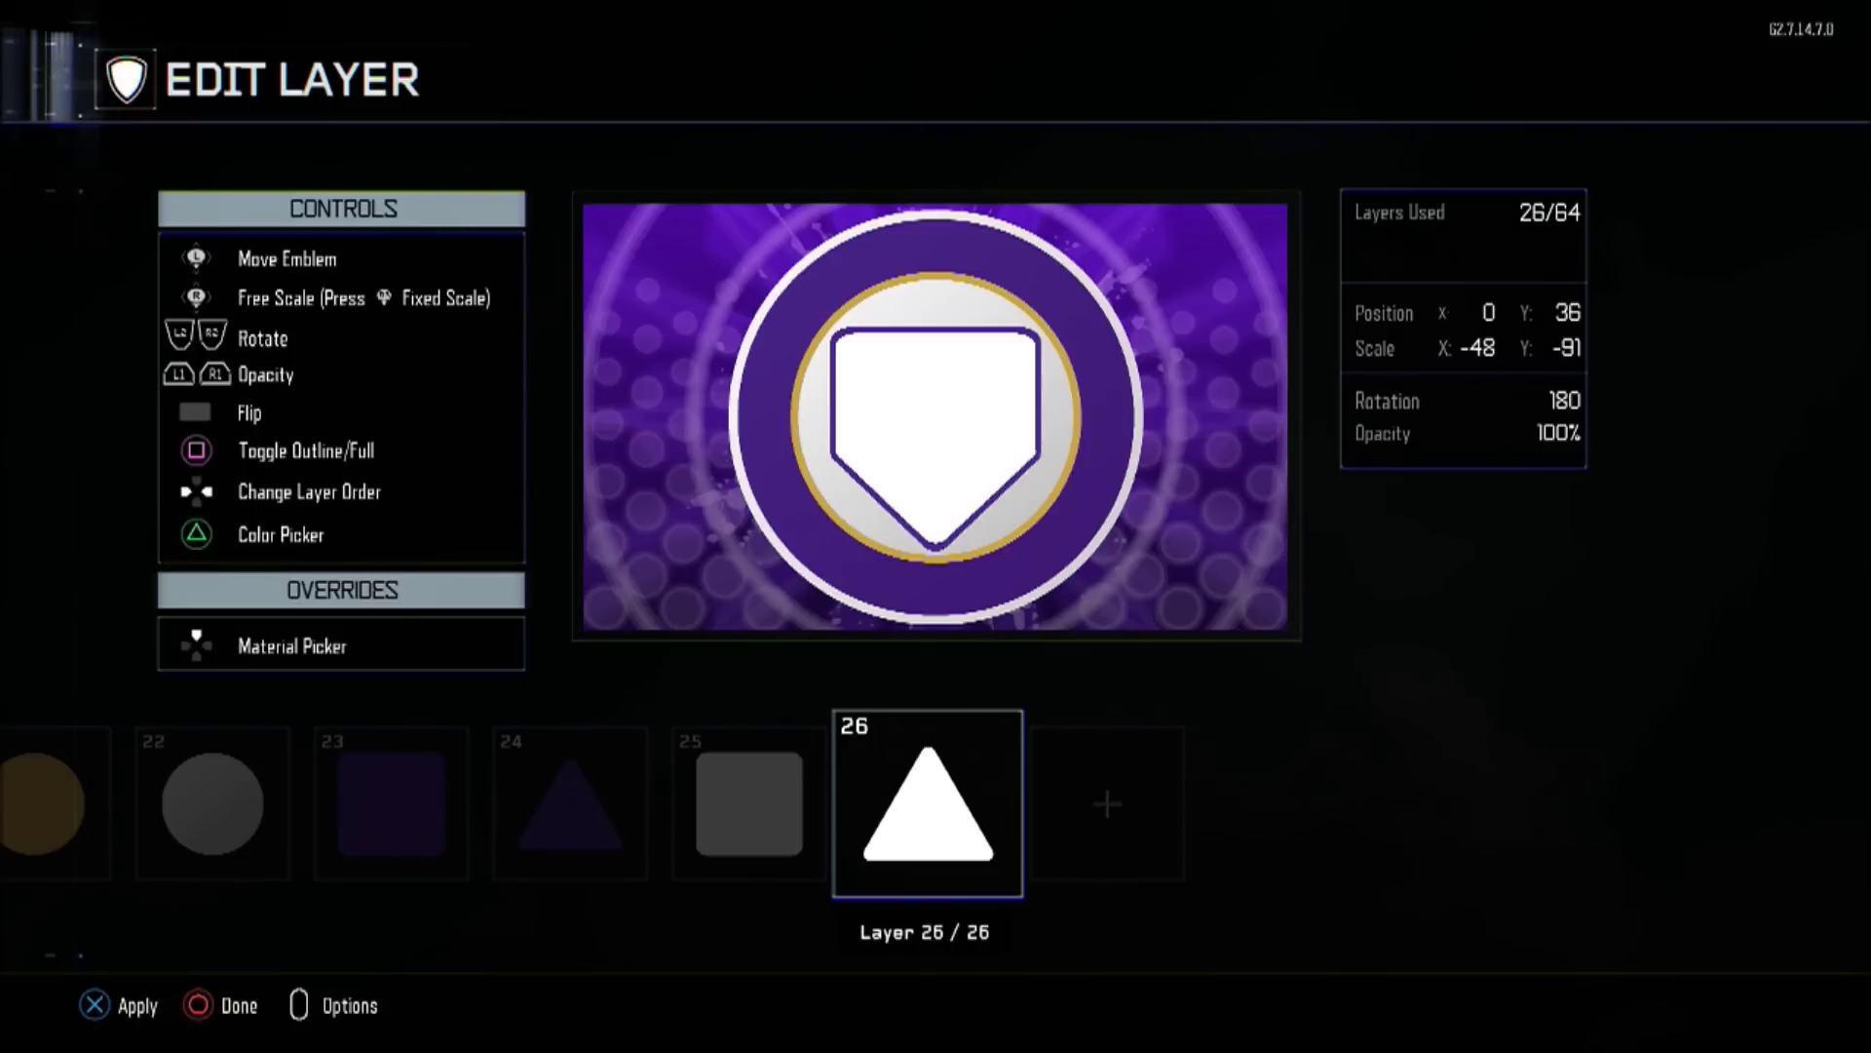
pyautogui.press('Escape')
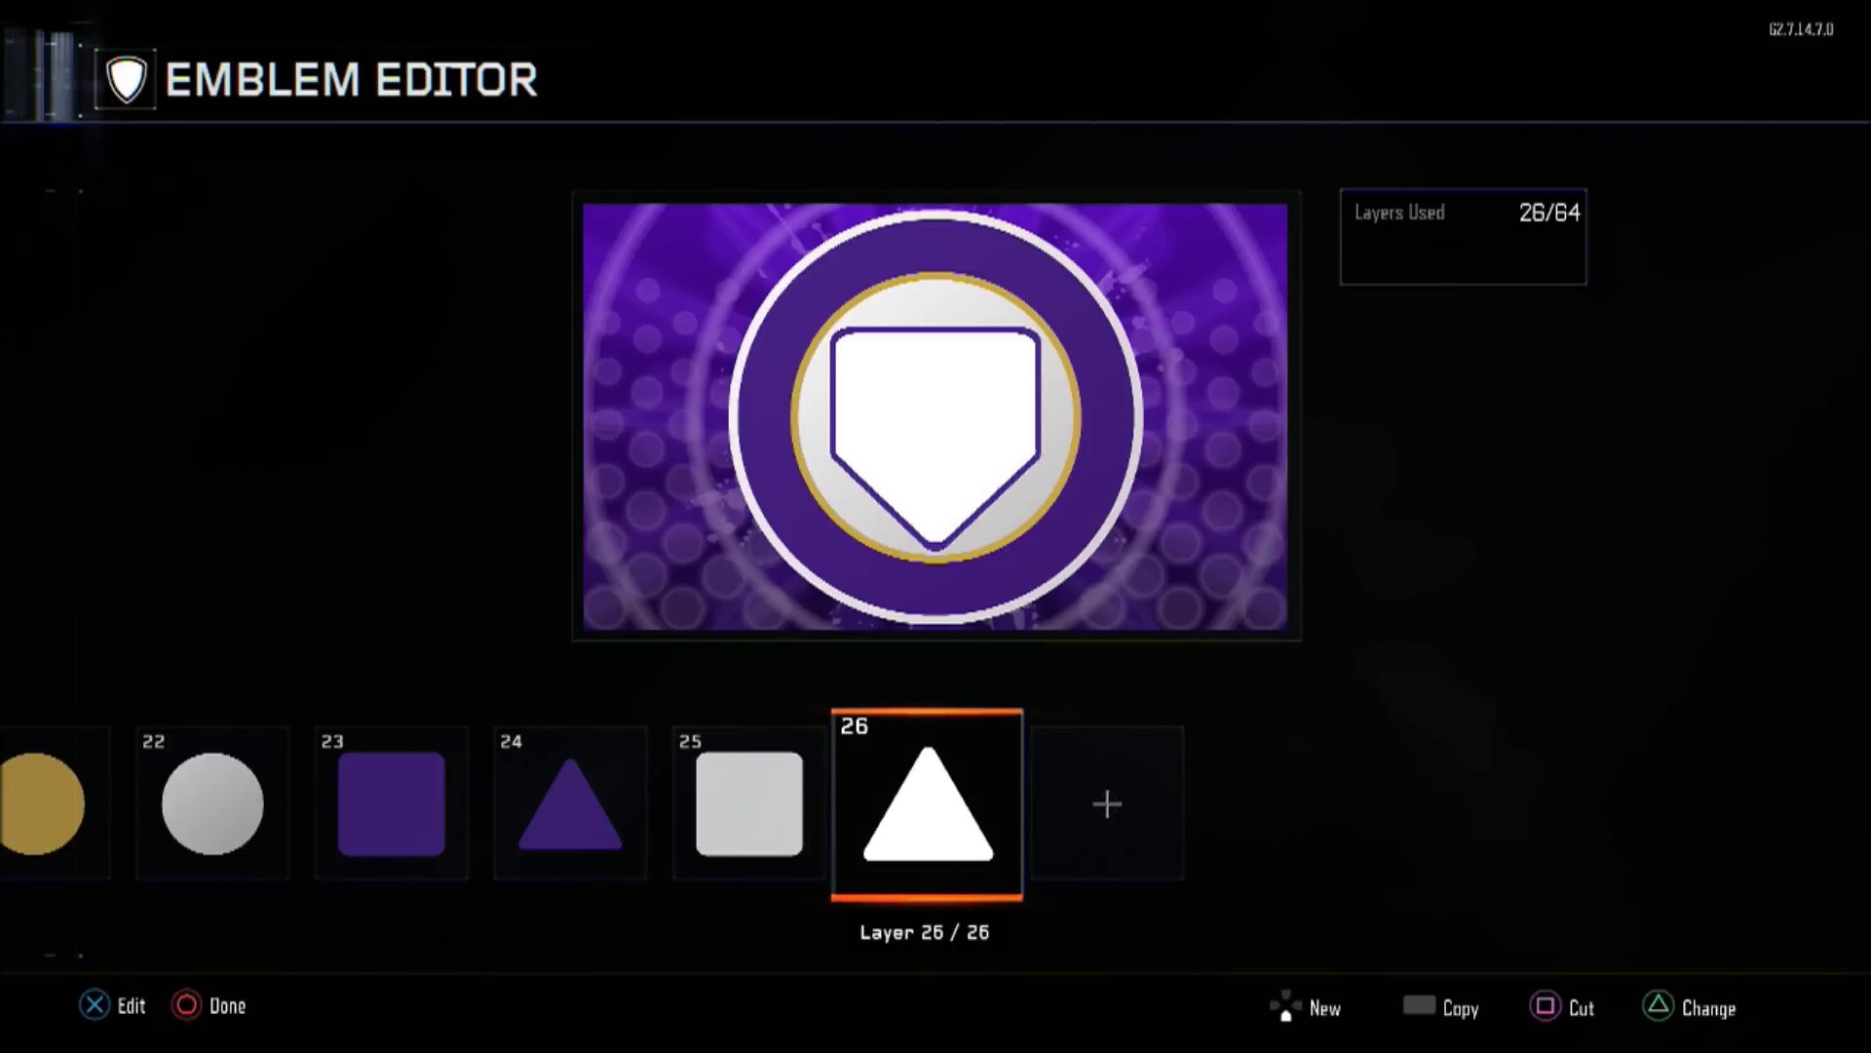